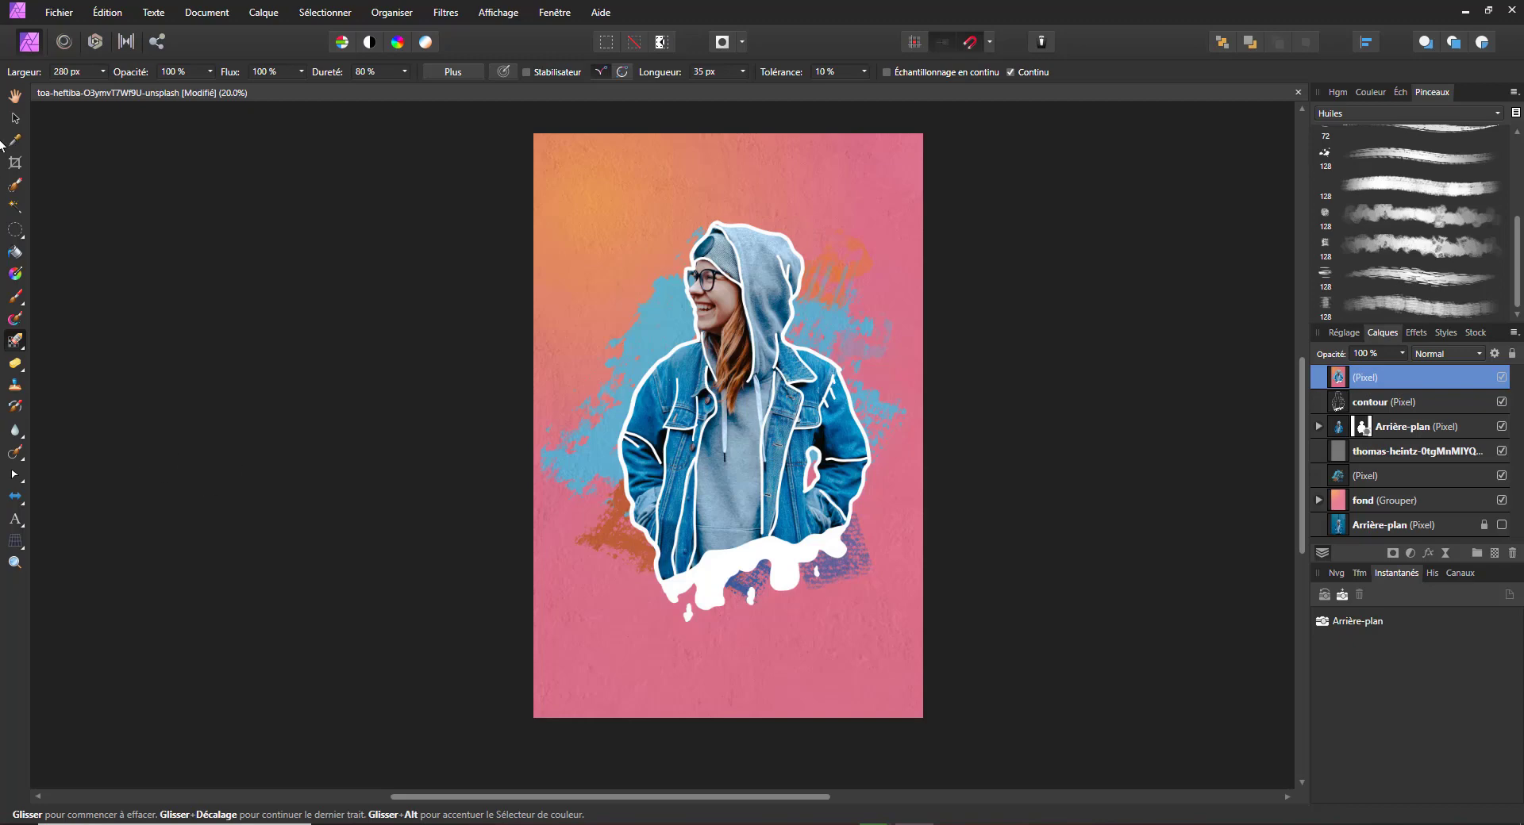
left_click(16, 125)
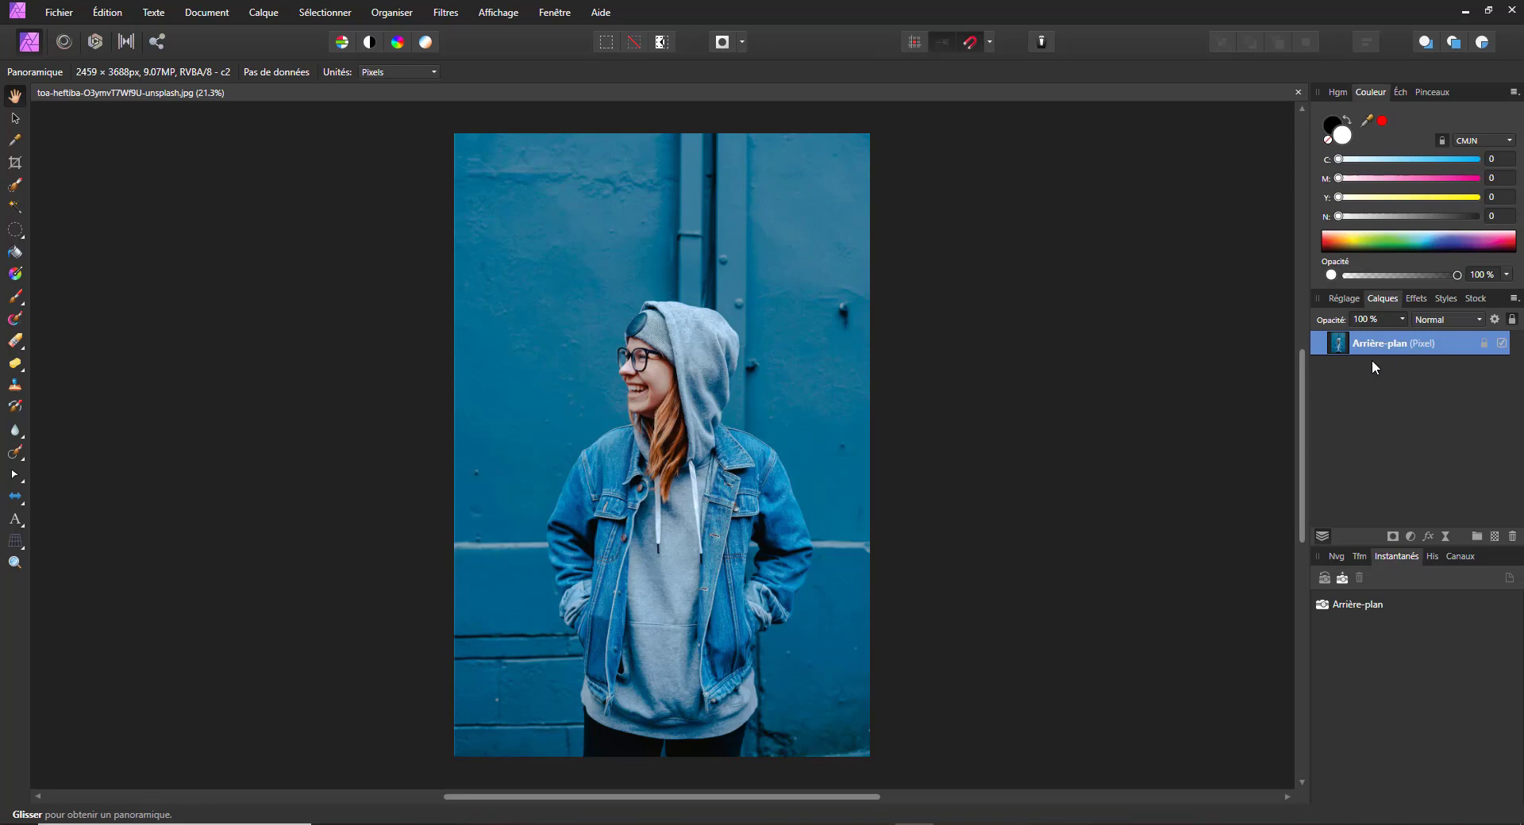
Duplicate the Arrière-plan photo layer and roughly select the woman on the copy with a 79 px Selection Brush.
left_click(1412, 343)
key("ctrl+j")
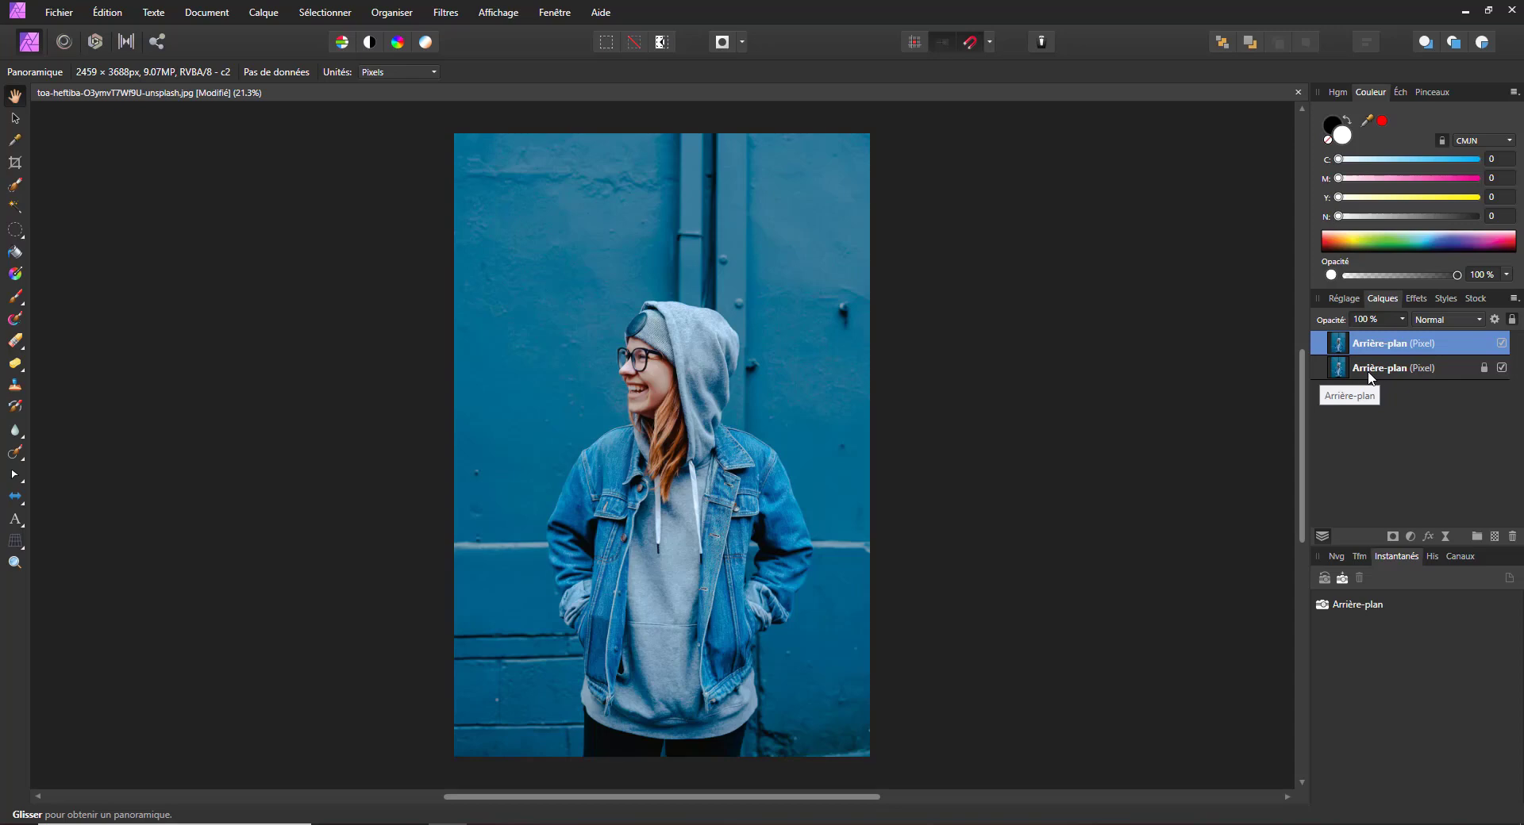
left_click(15, 191)
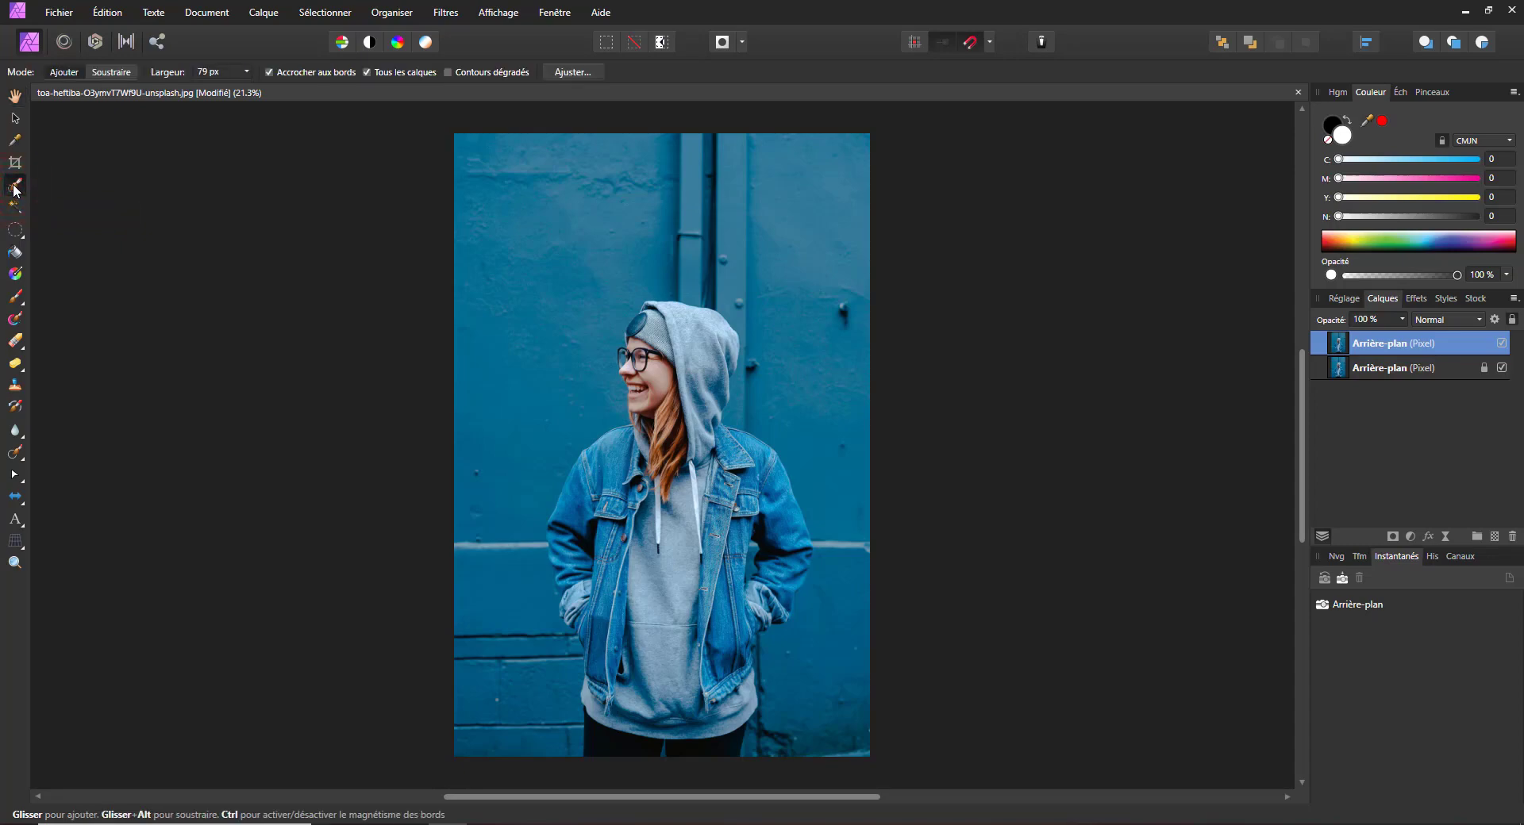
mouse_move(658, 423)
left_mouse_down()
mouse_move(645, 341)
mouse_move(661, 311)
mouse_move(712, 331)
mouse_move(709, 362)
mouse_move(724, 364)
mouse_move(689, 449)
mouse_move(774, 474)
mouse_move(782, 542)
mouse_move(769, 555)
mouse_move(742, 524)
mouse_move(738, 547)
mouse_move(765, 608)
mouse_move(793, 570)
mouse_move(725, 619)
mouse_move(625, 588)
mouse_move(719, 512)
mouse_move(697, 484)
mouse_move(627, 488)
mouse_move(633, 366)
left_mouse_up()
Refine the selection along the front edge of the beanie and its badge with a 23 px Selection Brush.
scroll(629, 364, "up", 5)
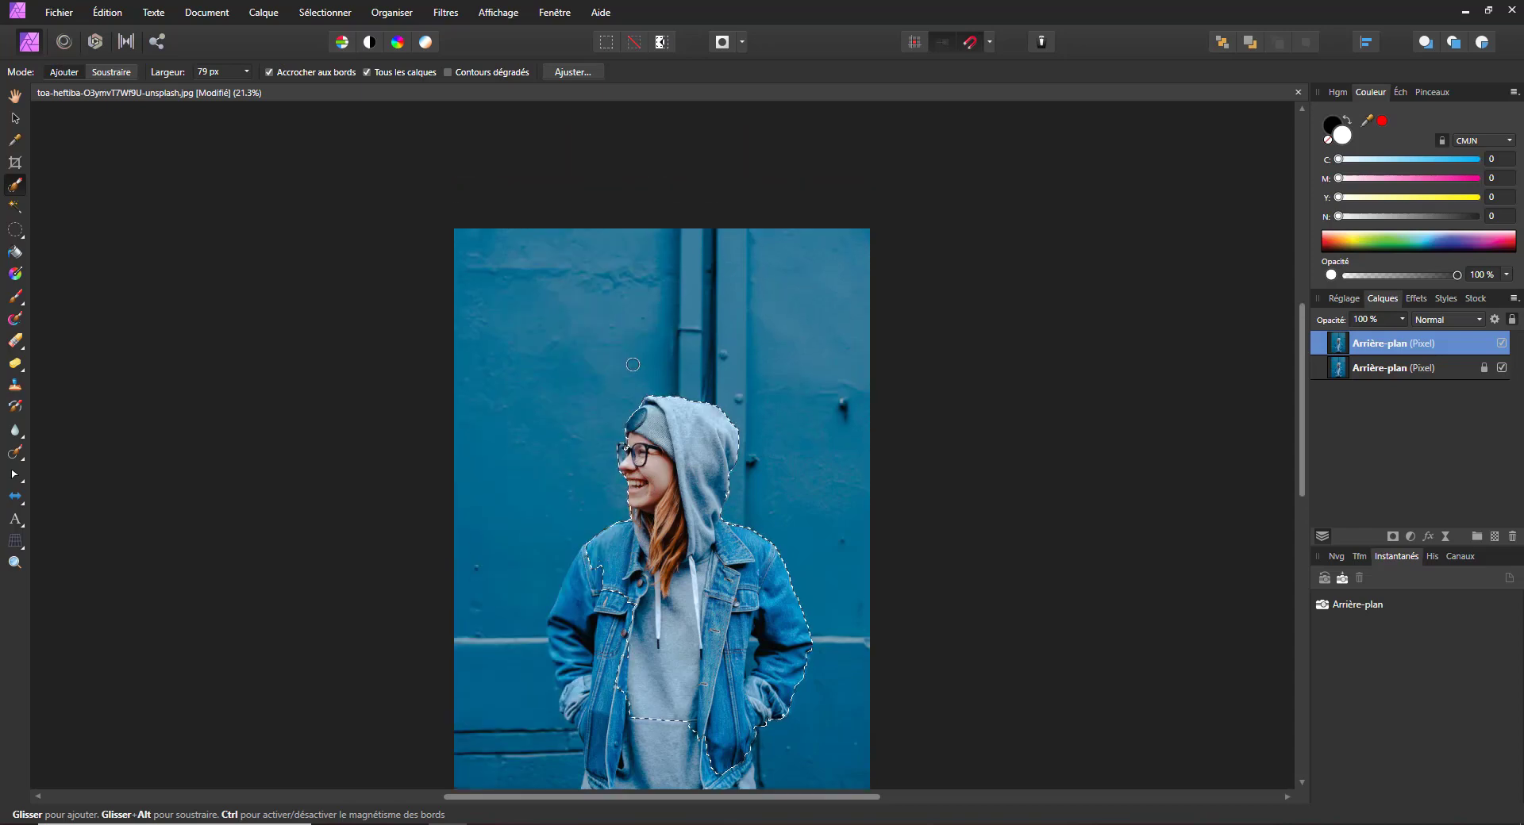
scroll(617, 477, "down", 3)
scroll(618, 483, "up", 5)
scroll(617, 486, "up", 4)
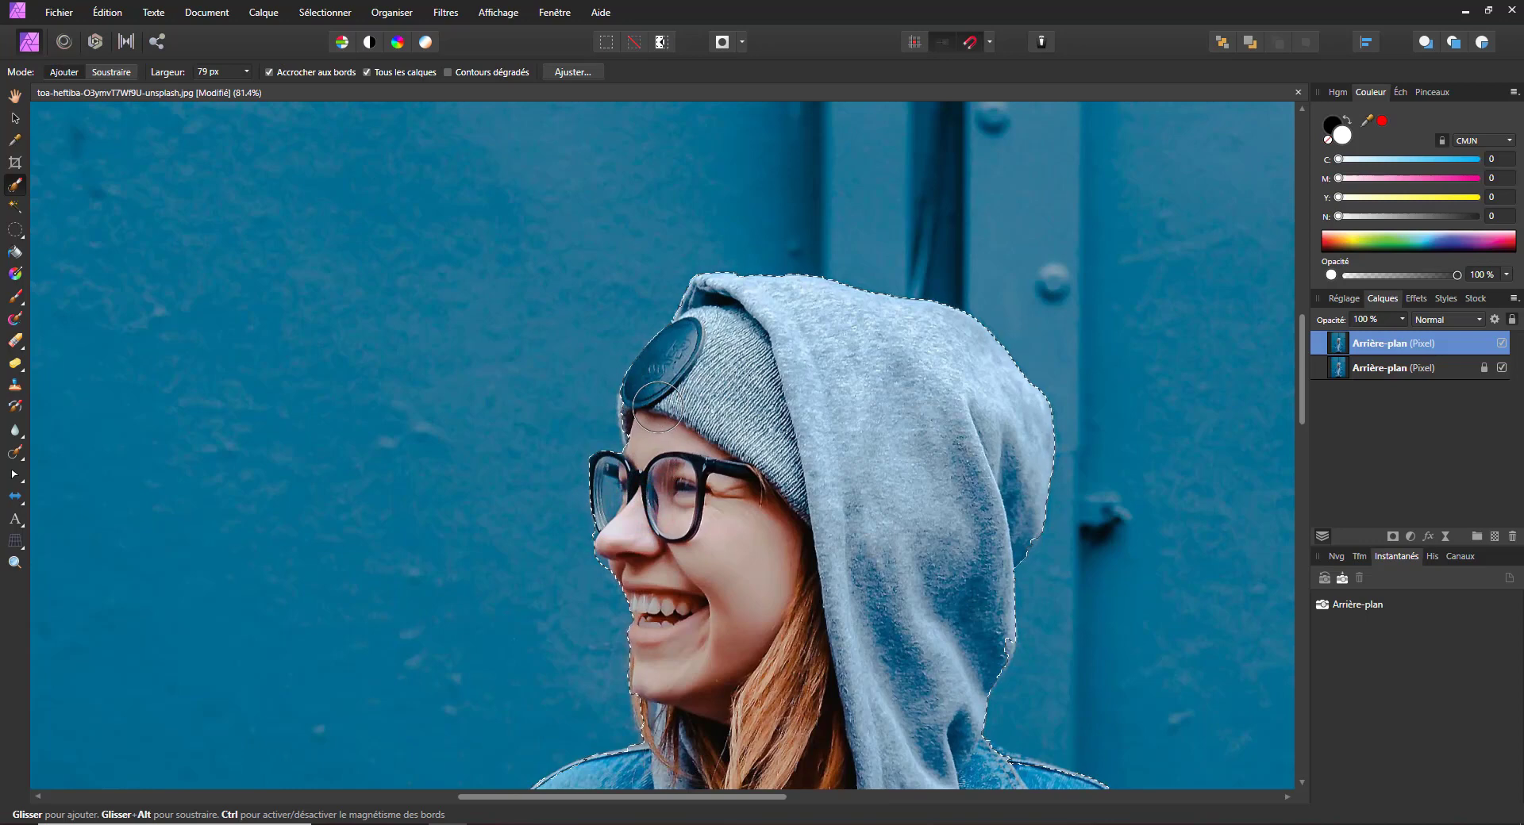
left_click(112, 76)
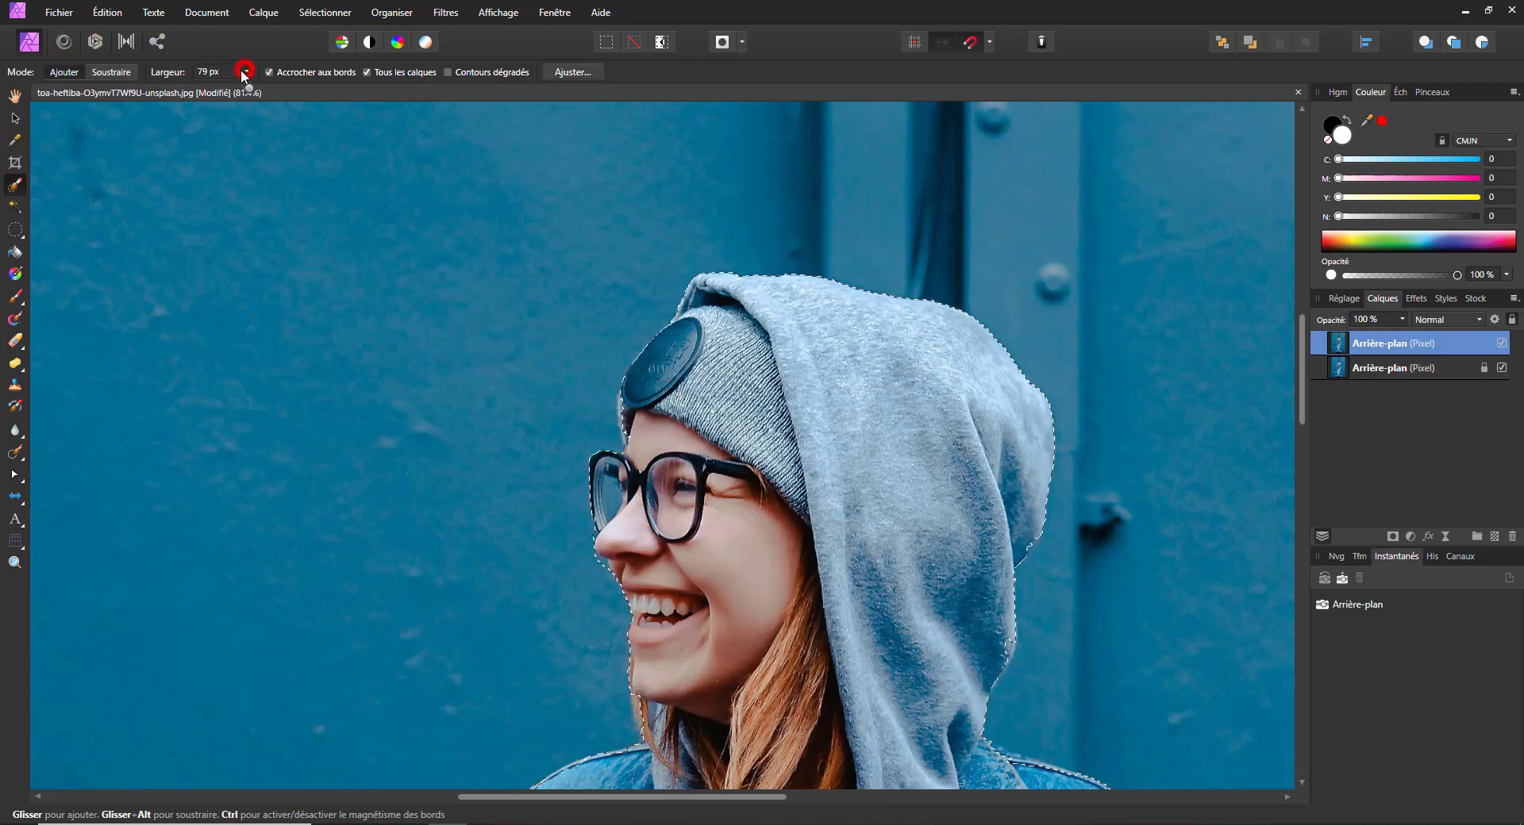
left_click_drag(243, 76, 222, 96)
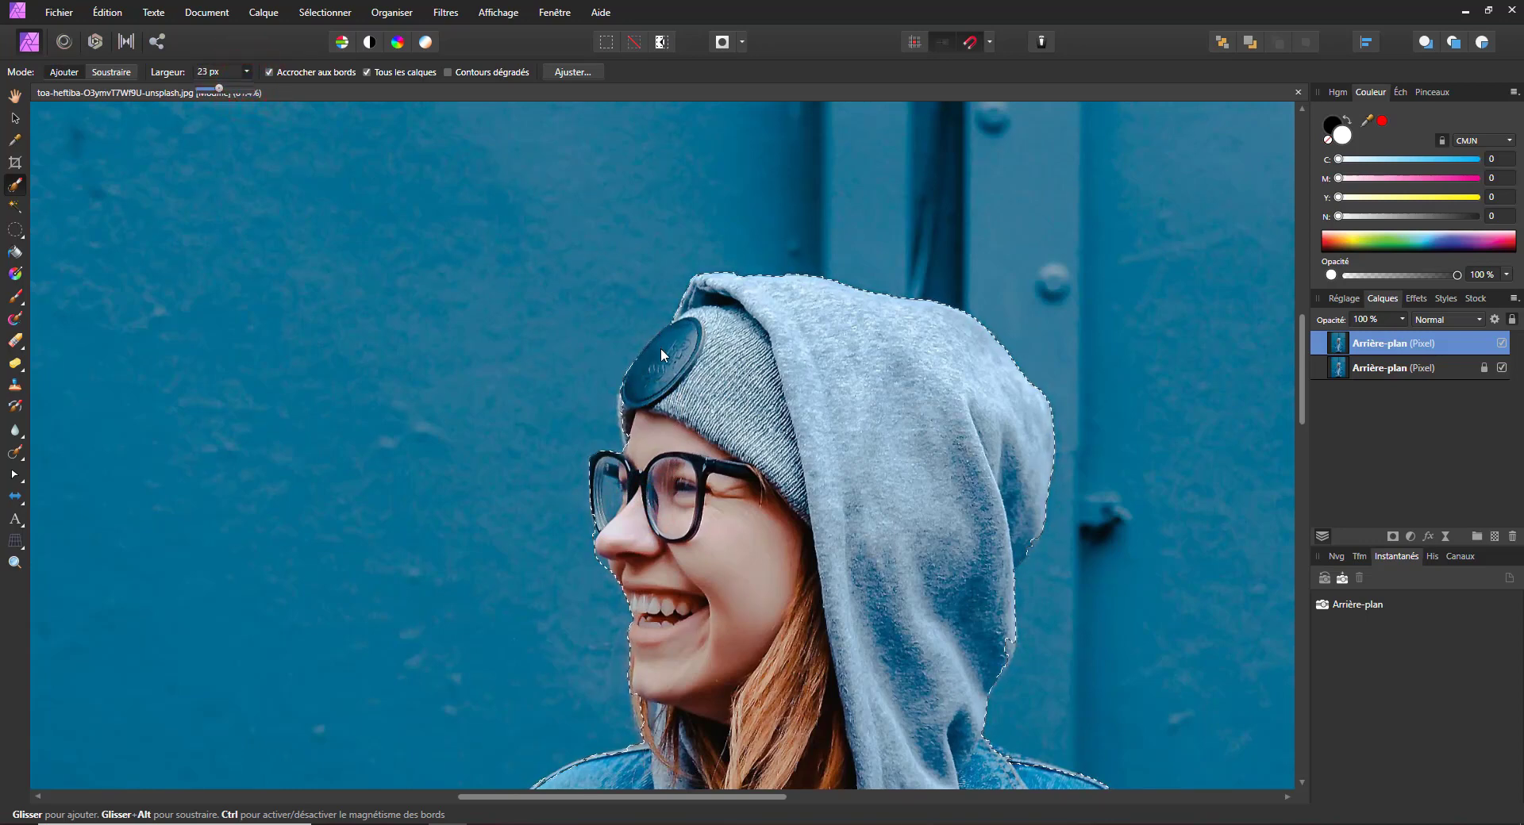
mouse_move(687, 327)
left_mouse_down()
mouse_move(647, 387)
mouse_move(577, 441)
left_mouse_up()
left_click_drag(707, 295, 670, 299)
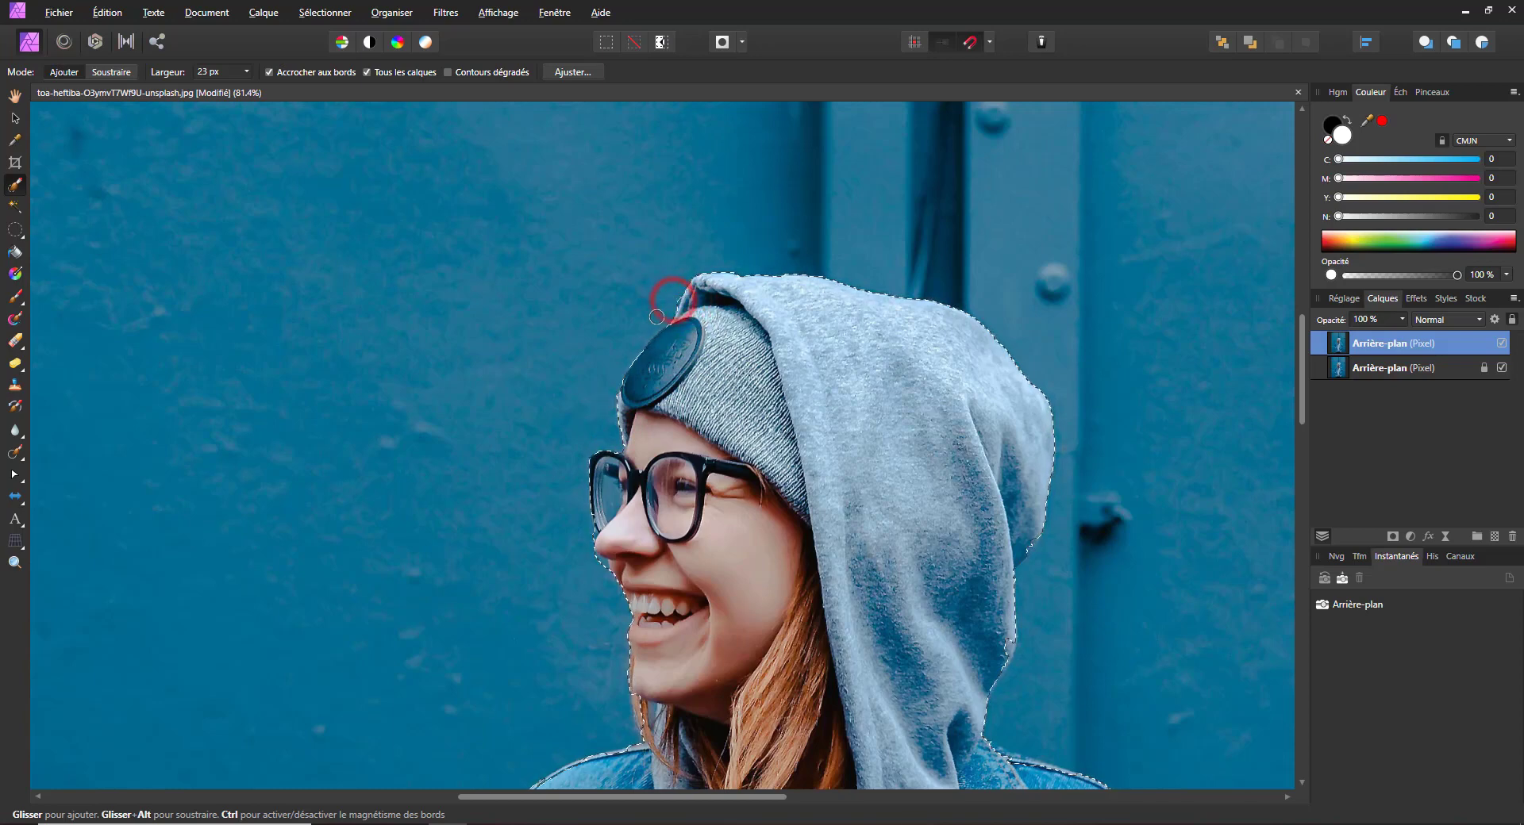
Correct the selection edge at the back of the hood, level with the woman's face.
key("space")
left_click_drag(687, 493, 774, 165)
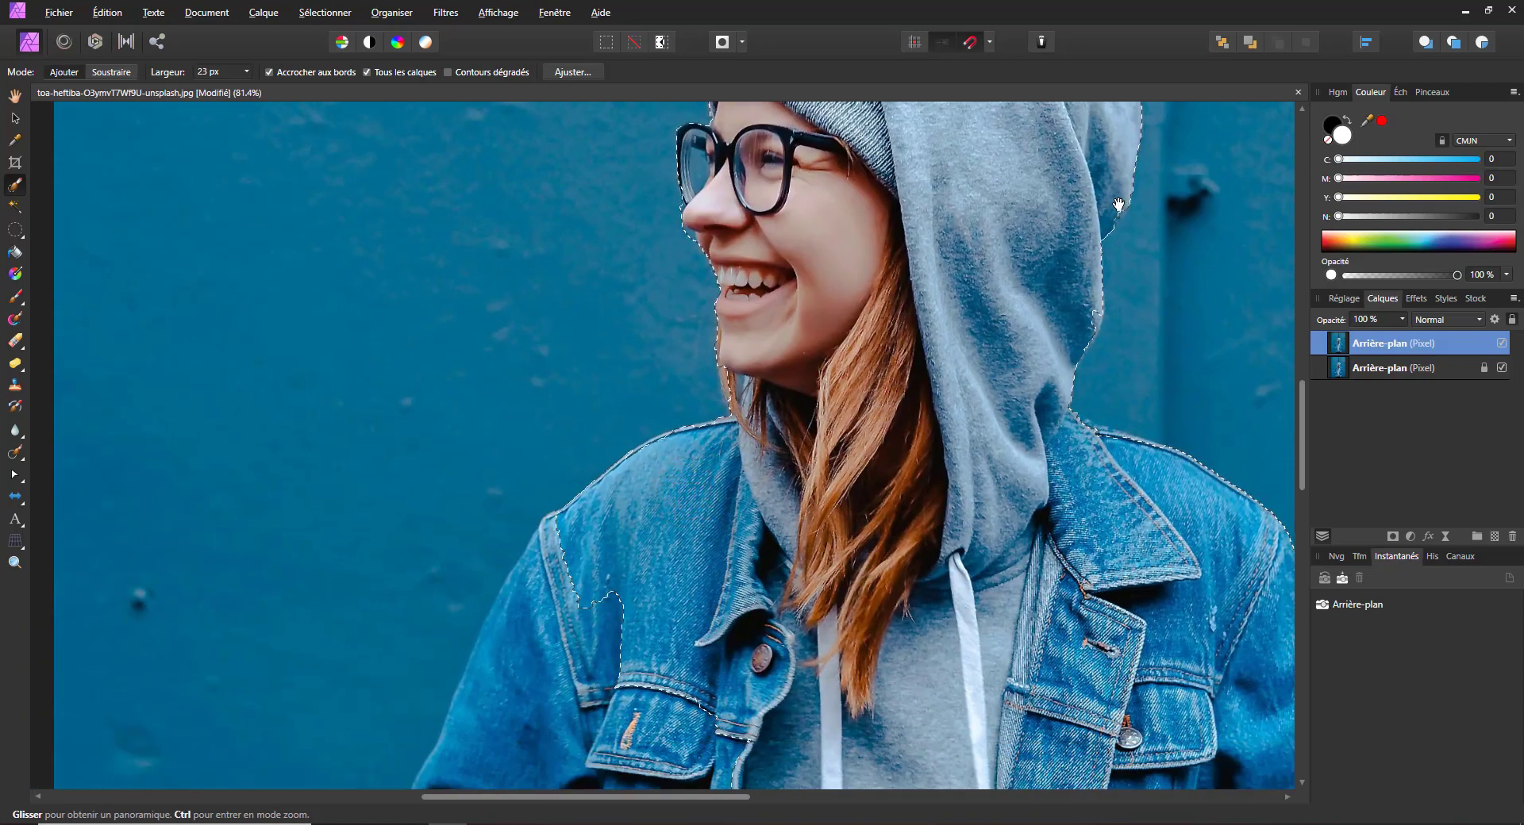
left_click_drag(1116, 194, 1111, 213)
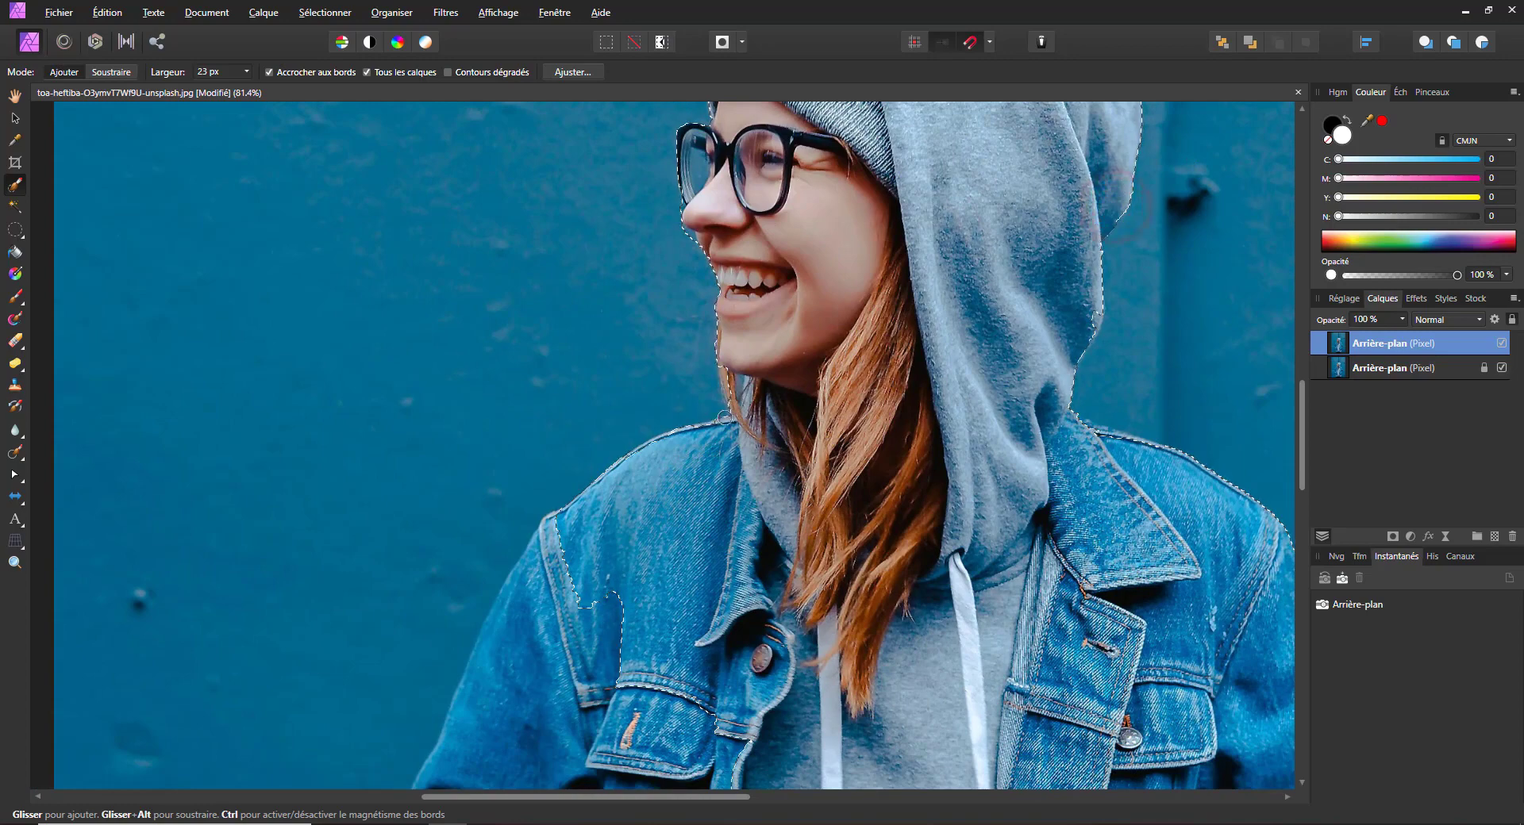
Add the unselected jacket sleeve, cuff and front panel to the selection with an 87 px Selection Brush.
key("space")
left_click_drag(695, 462, 778, 194)
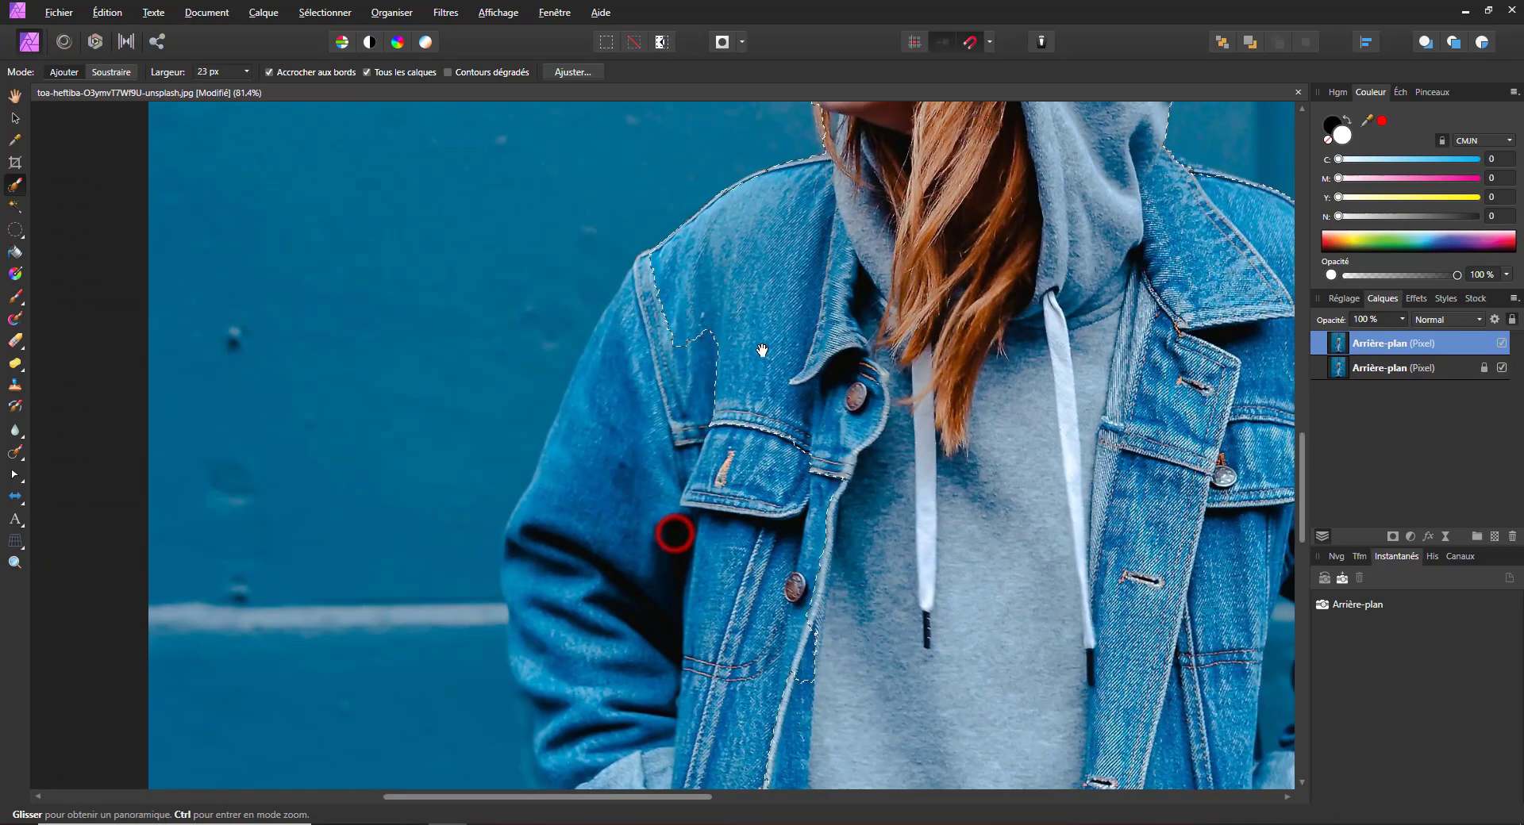
scroll(775, 471, "down", 4)
mouse_move(774, 472)
left_mouse_down()
mouse_move(786, 457)
mouse_move(738, 452)
mouse_move(724, 492)
mouse_move(726, 405)
left_mouse_up()
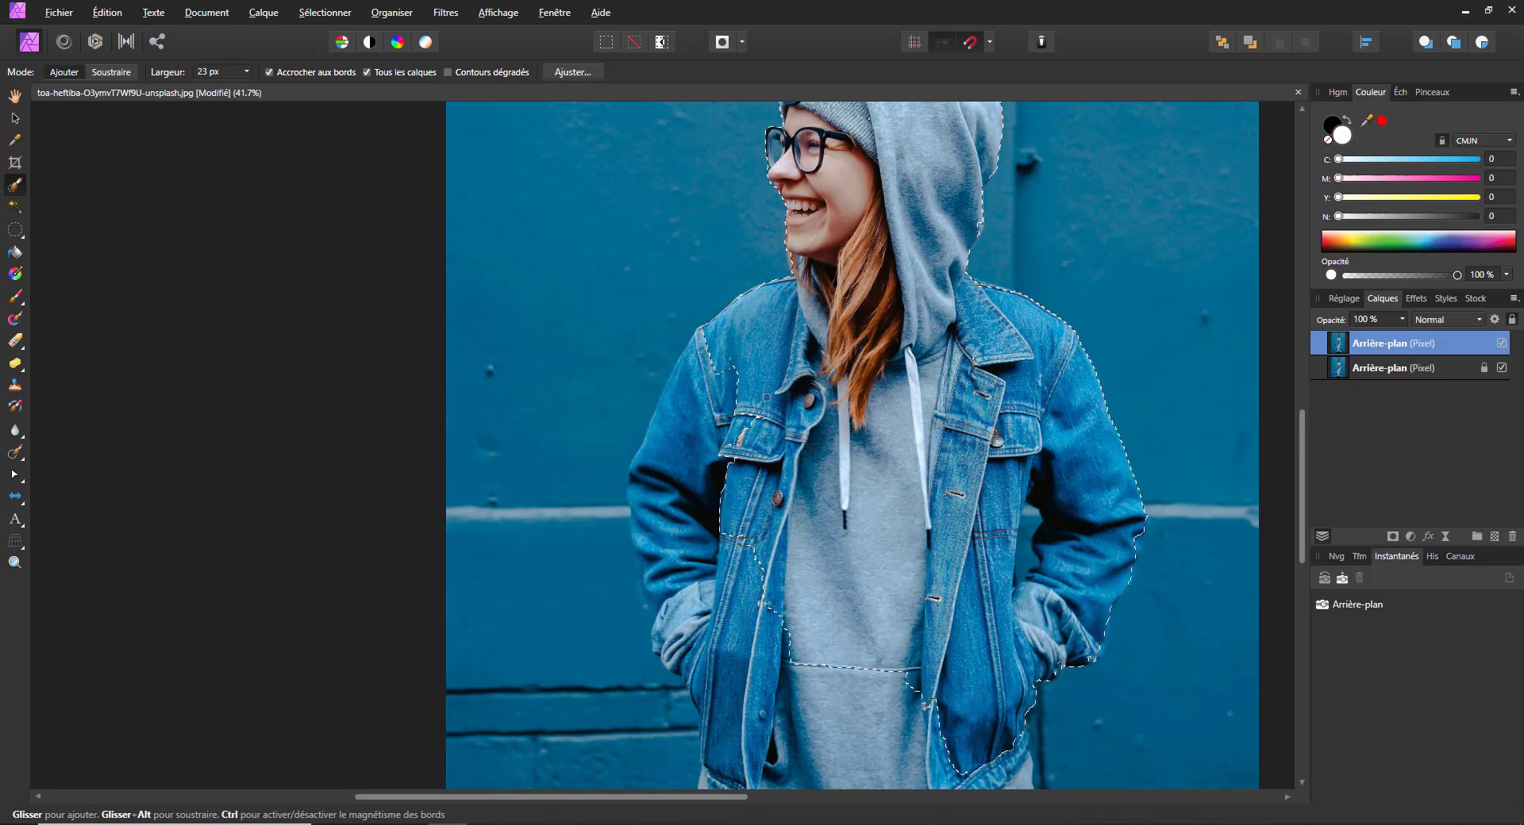
left_click(246, 72)
left_click_drag(250, 89, 278, 91)
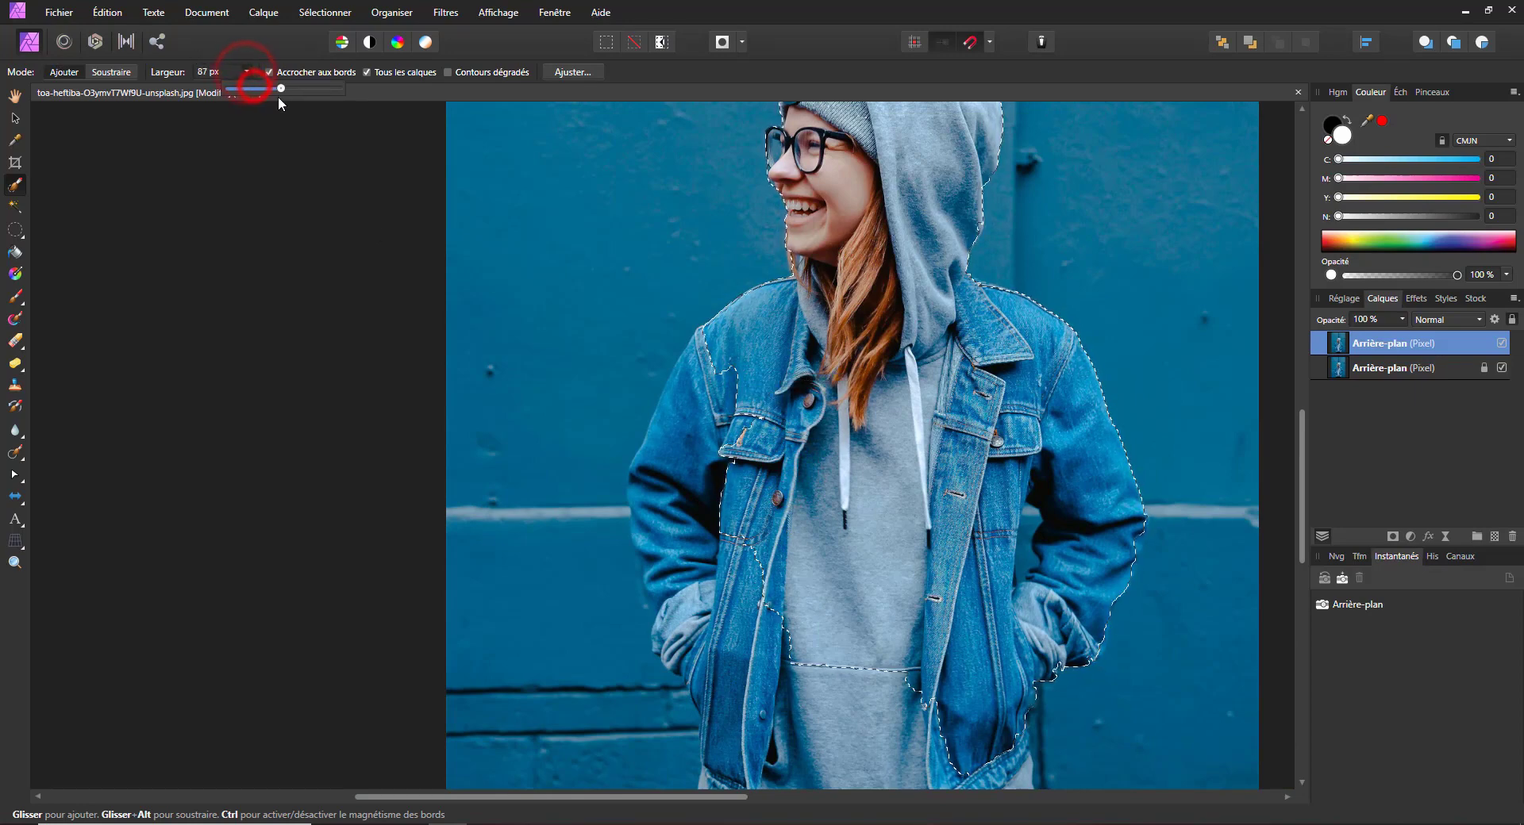
left_click(715, 415)
mouse_move(721, 427)
left_mouse_down()
mouse_move(735, 374)
mouse_move(711, 393)
mouse_move(681, 481)
mouse_move(719, 675)
left_mouse_up()
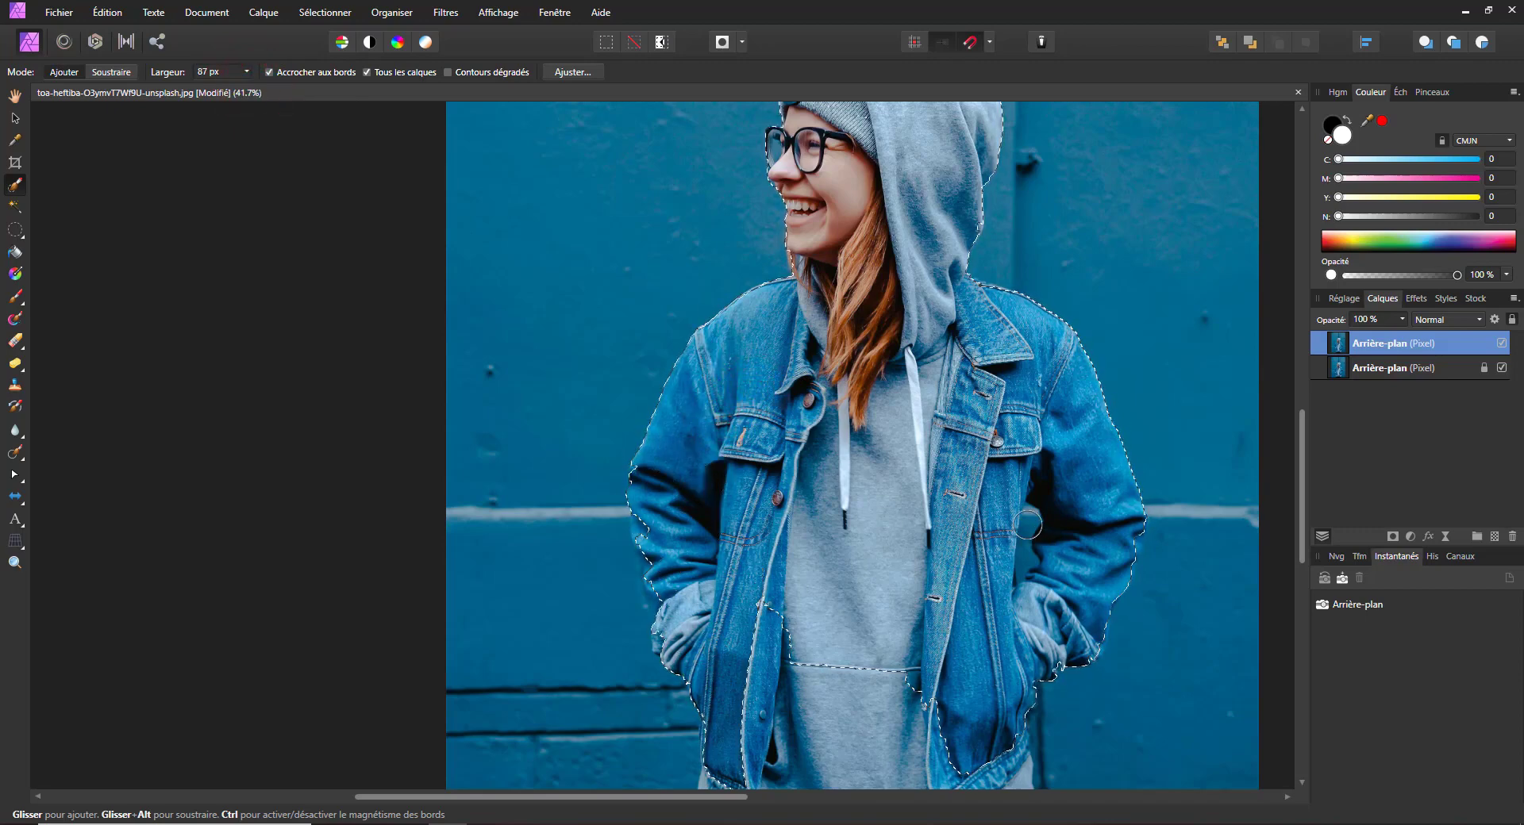
mouse_move(658, 513)
left_mouse_down()
mouse_move(658, 585)
mouse_move(657, 565)
left_mouse_up()
Extend the selection over the jacket's lower hem and the bottom of the hoodie.
scroll(967, 696, "down", 3)
scroll(968, 697, "down", 4)
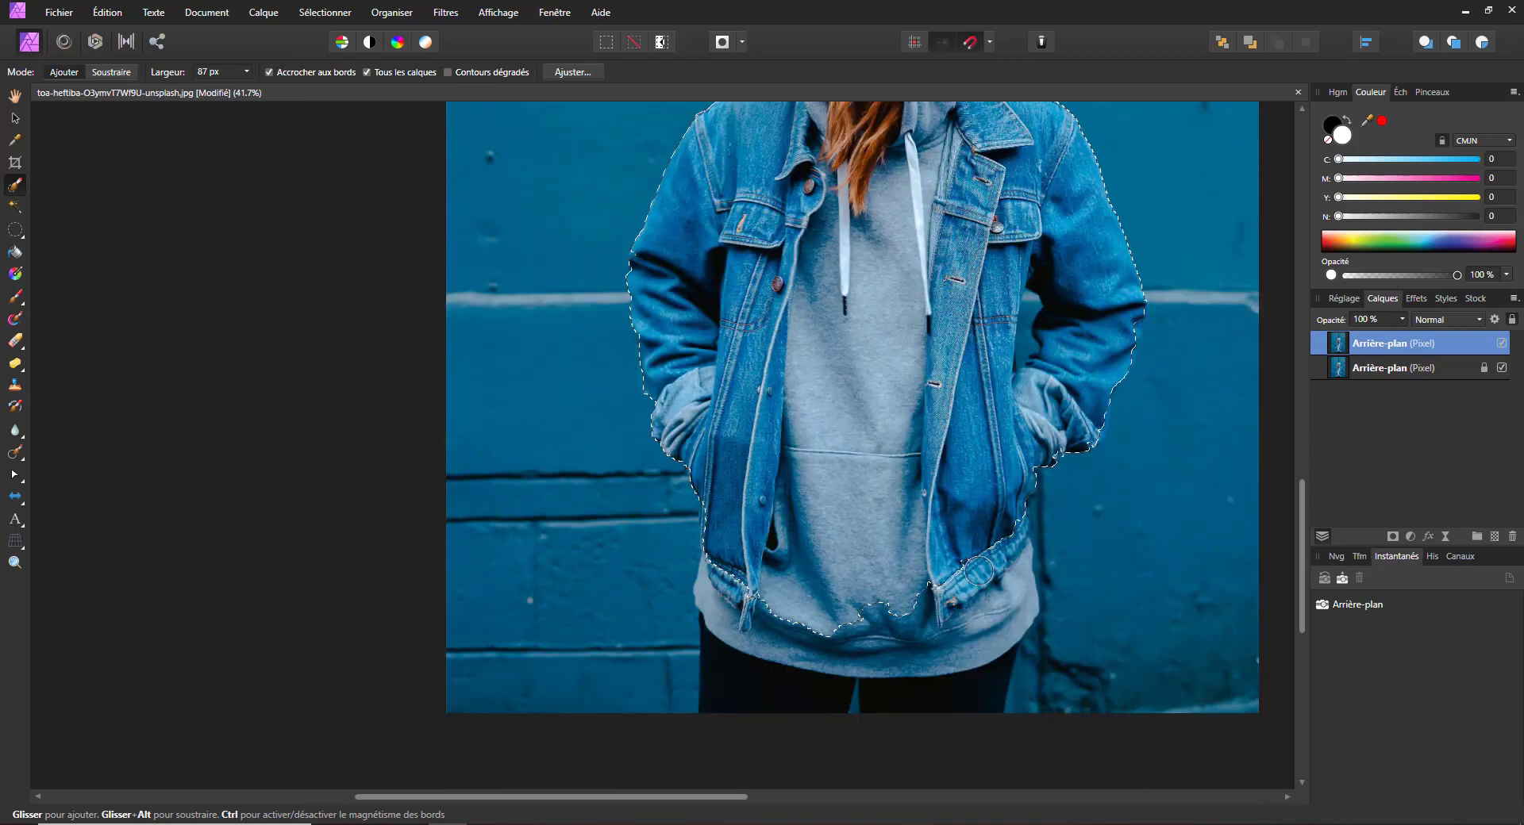
left_click_drag(983, 551, 973, 575)
scroll(961, 576, "up", 7)
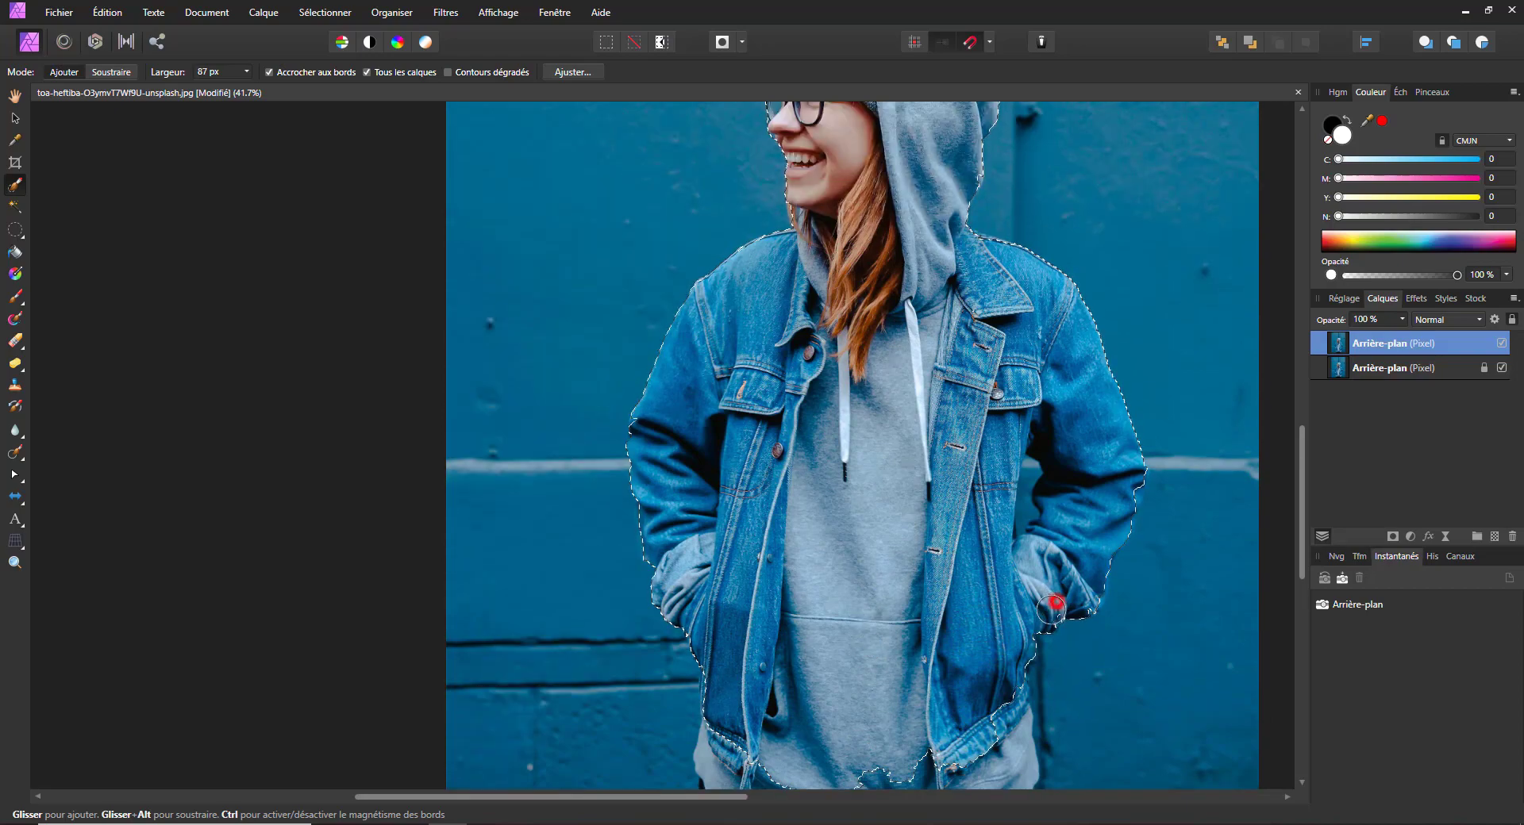
Exclude the wall area visible between the arm and the jacket from the selection with a 19 px brush.
scroll(1008, 569, "up", 2)
scroll(1056, 564, "up", 3)
scroll(1054, 564, "up", 4)
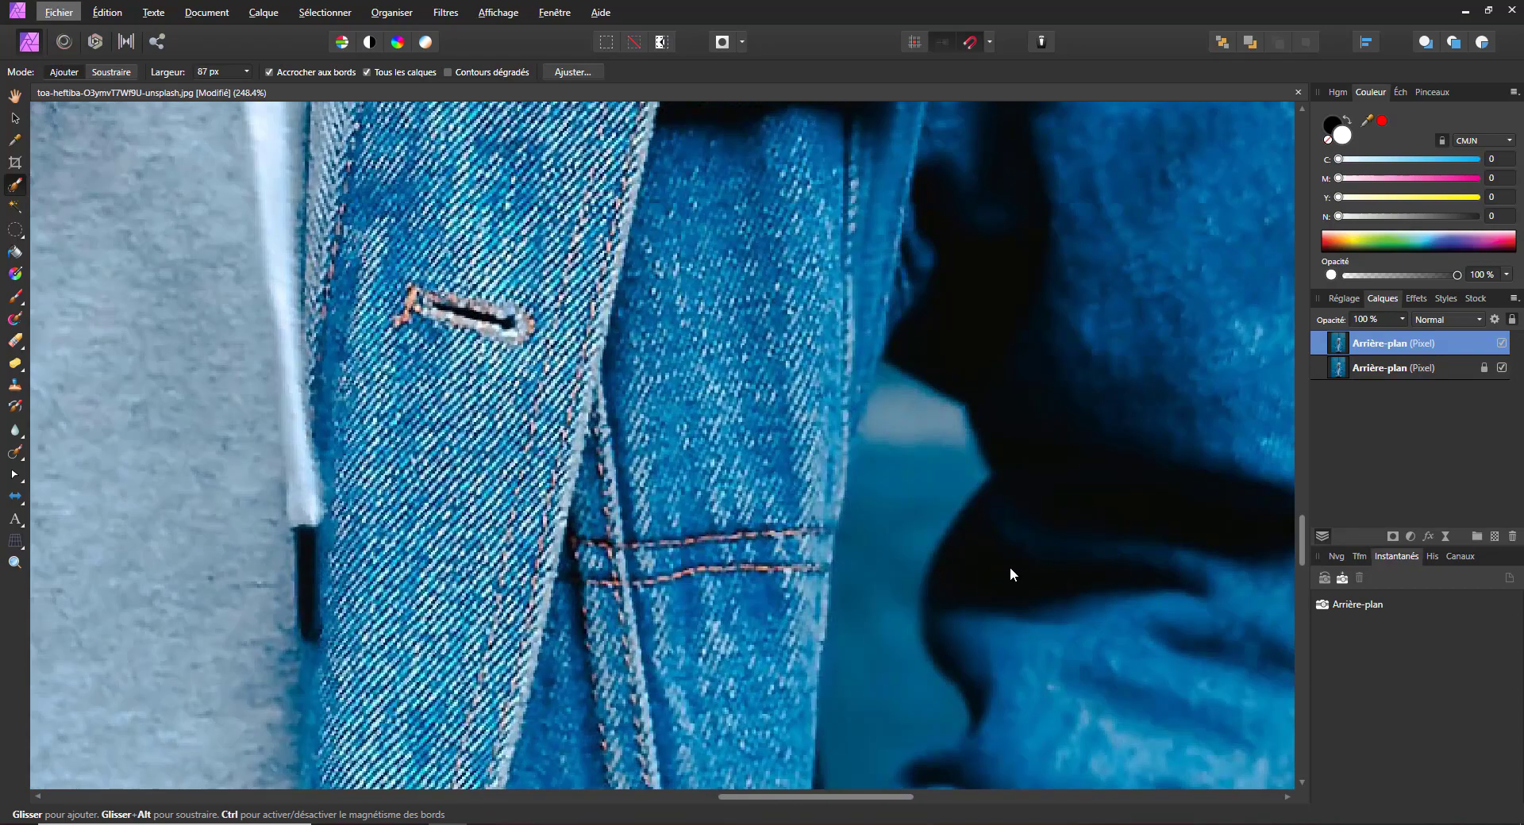
left_click(245, 72)
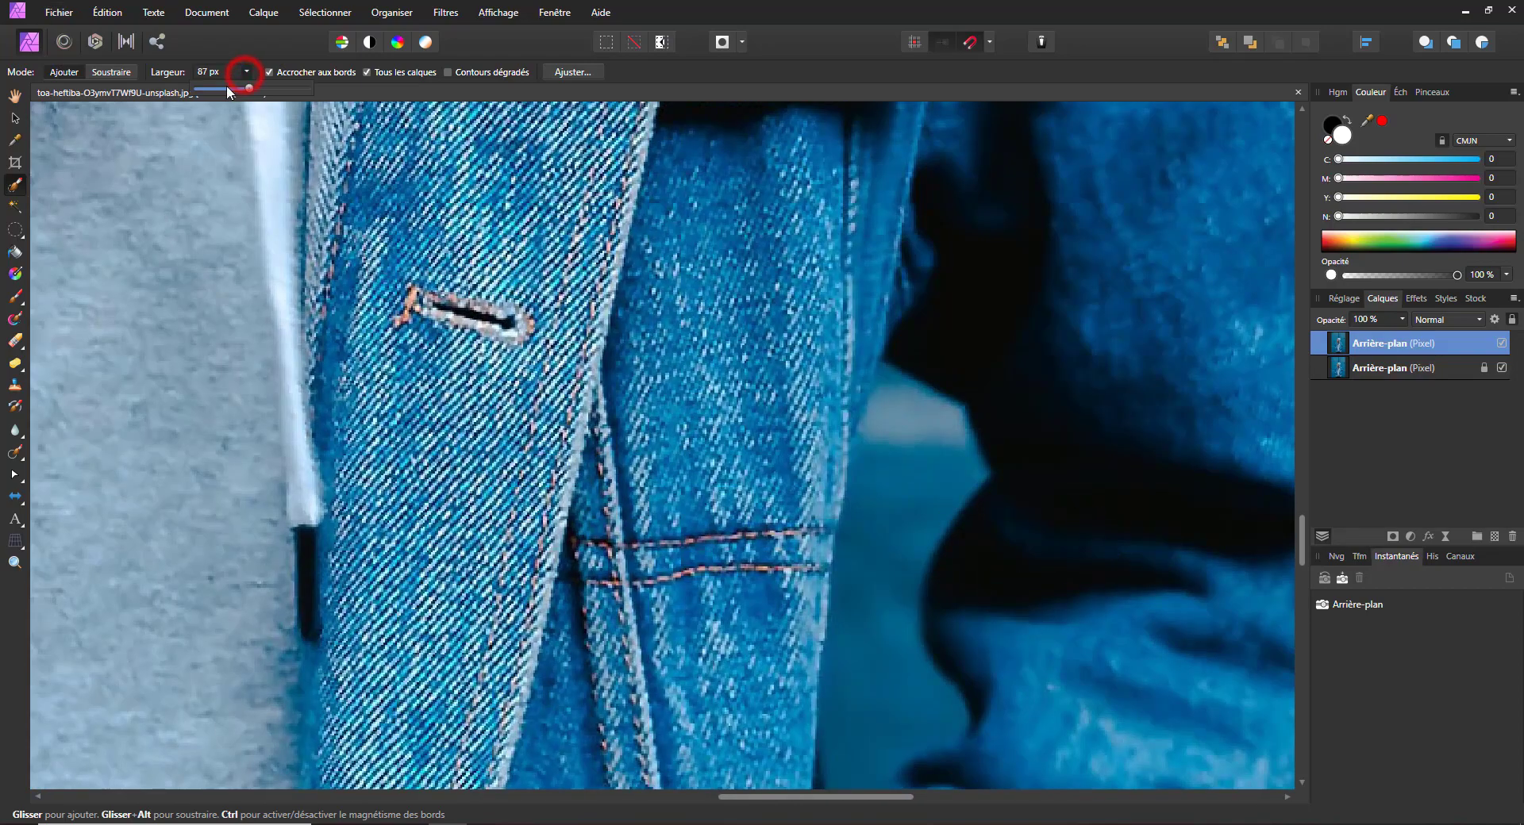
left_click_drag(219, 93, 216, 94)
mouse_move(911, 428)
left_mouse_down()
mouse_move(905, 489)
mouse_move(889, 388)
mouse_move(901, 505)
mouse_move(888, 658)
mouse_move(912, 727)
left_mouse_up()
scroll(901, 686, "down", 2)
mouse_move(857, 486)
left_mouse_down()
mouse_move(844, 558)
mouse_move(850, 531)
left_mouse_up()
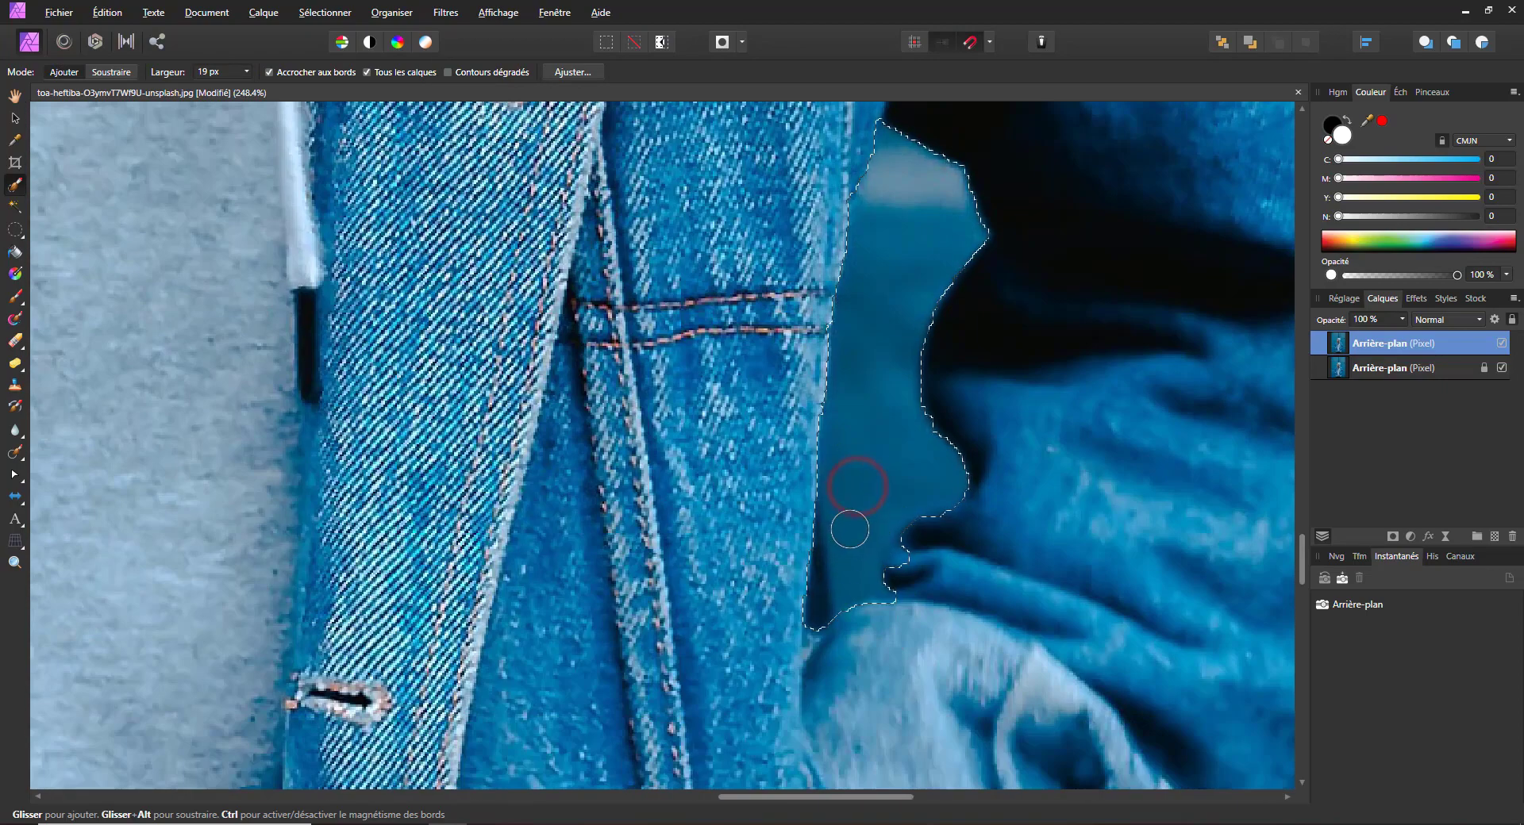
Mask the duplicate layer with the selection and hide the original Arrière-plan layer.
scroll(819, 418, "down", 5)
scroll(801, 423, "down", 3)
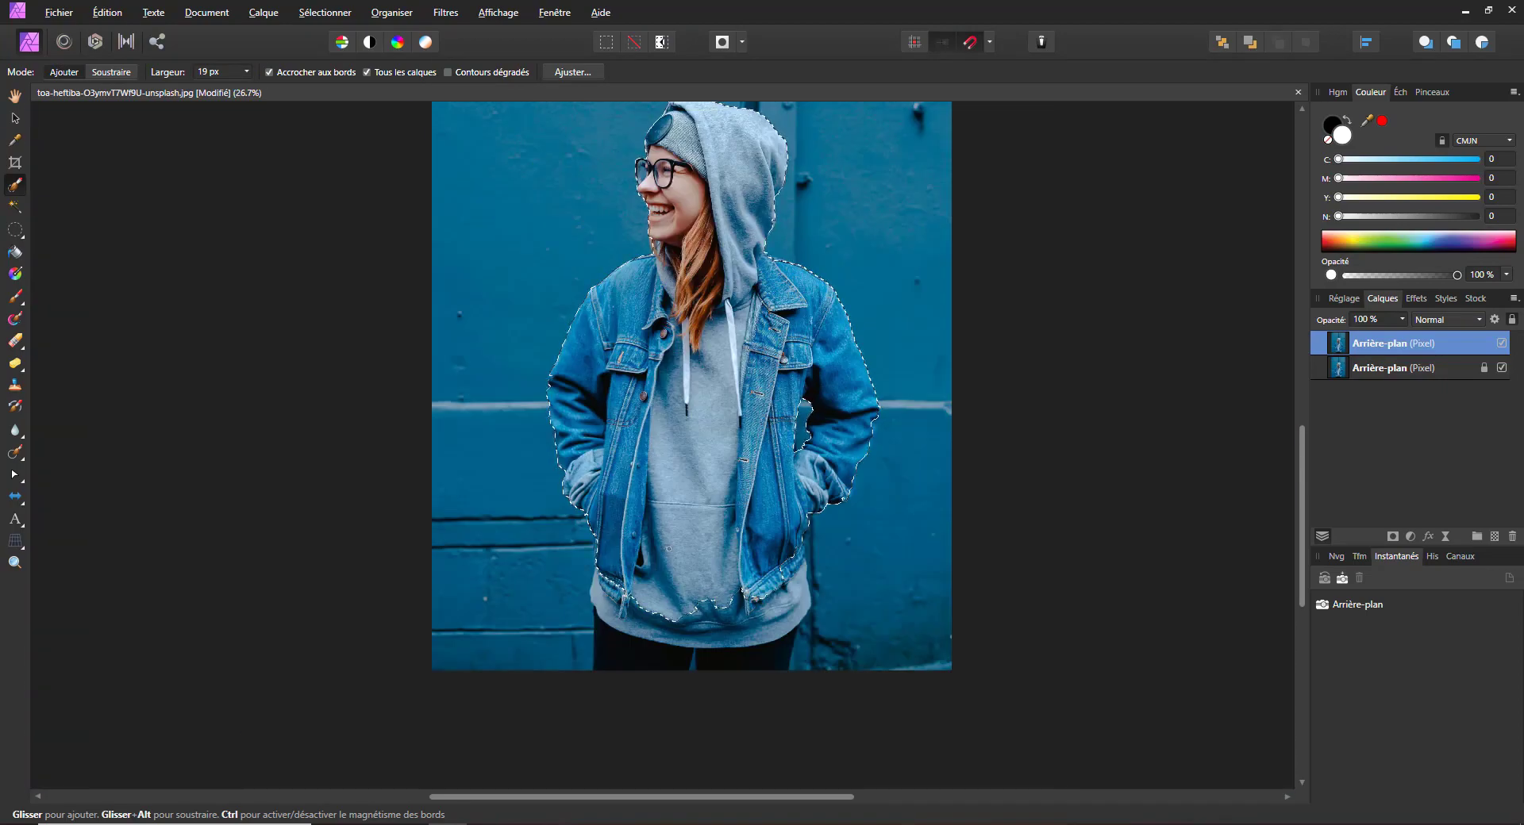
scroll(801, 423, "up", 2)
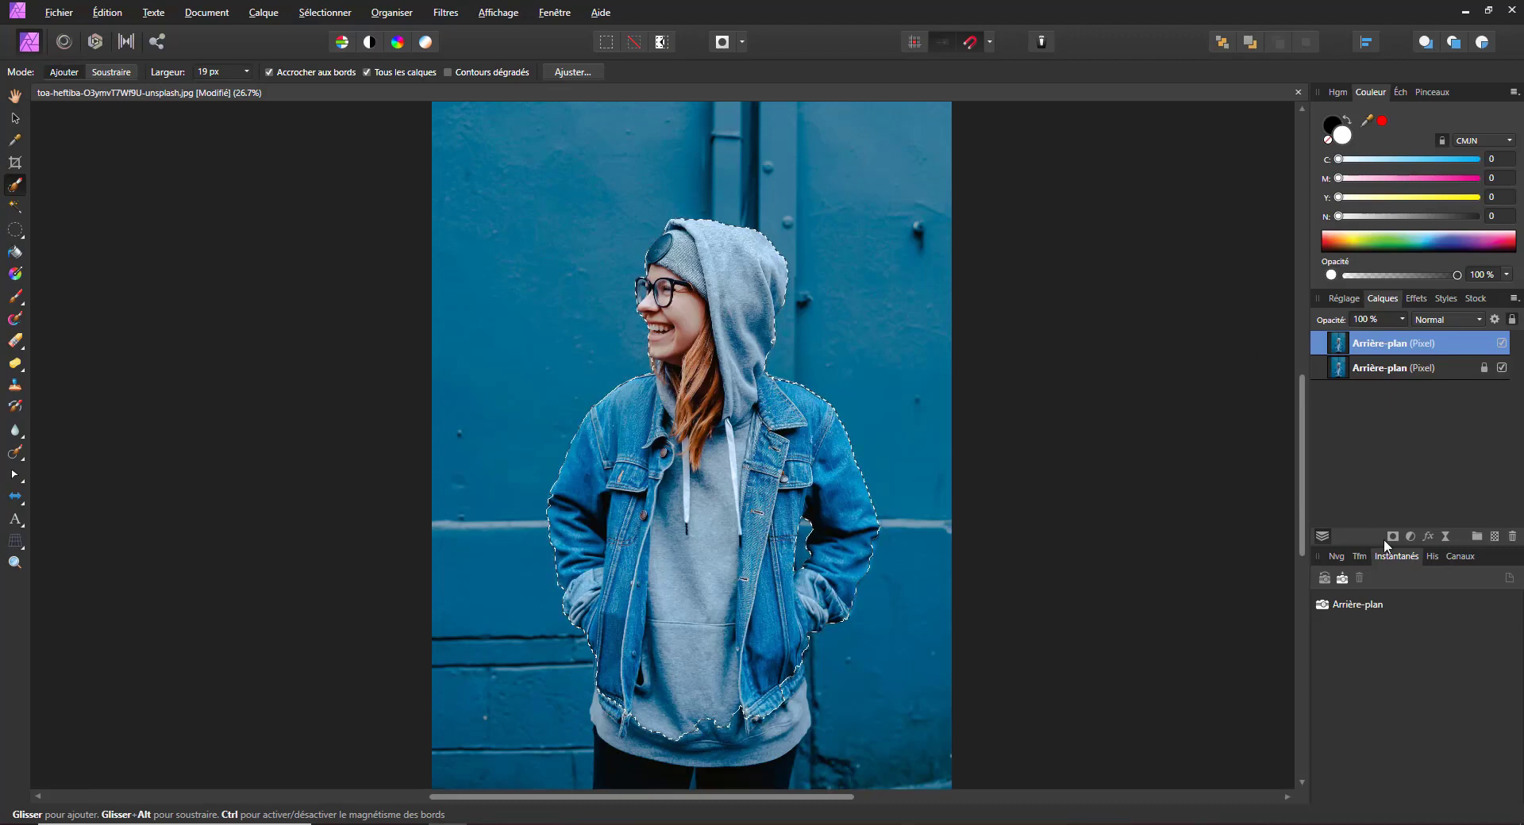
left_click(1393, 537)
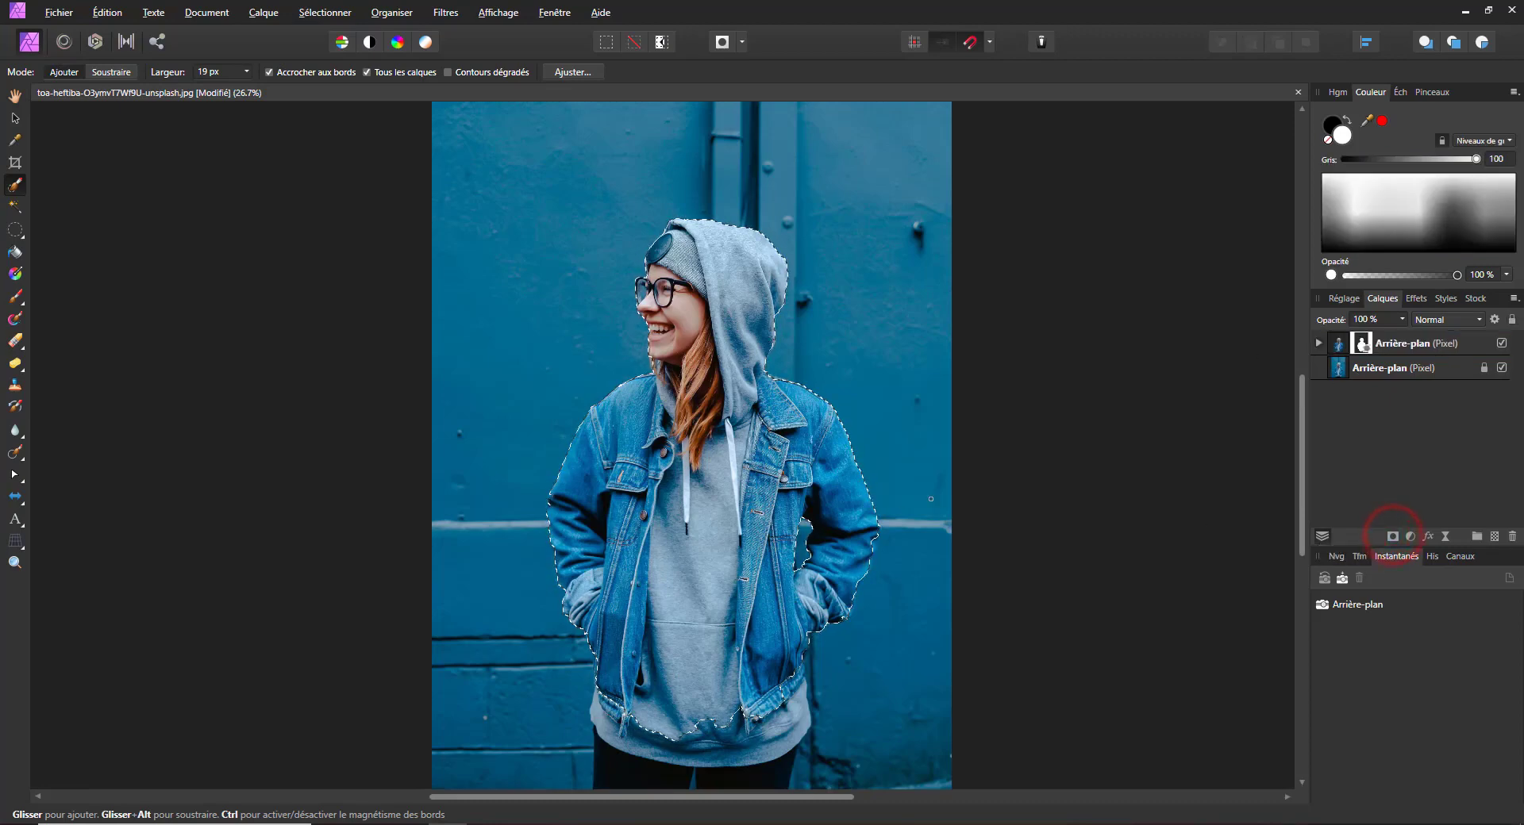
left_click(1500, 368)
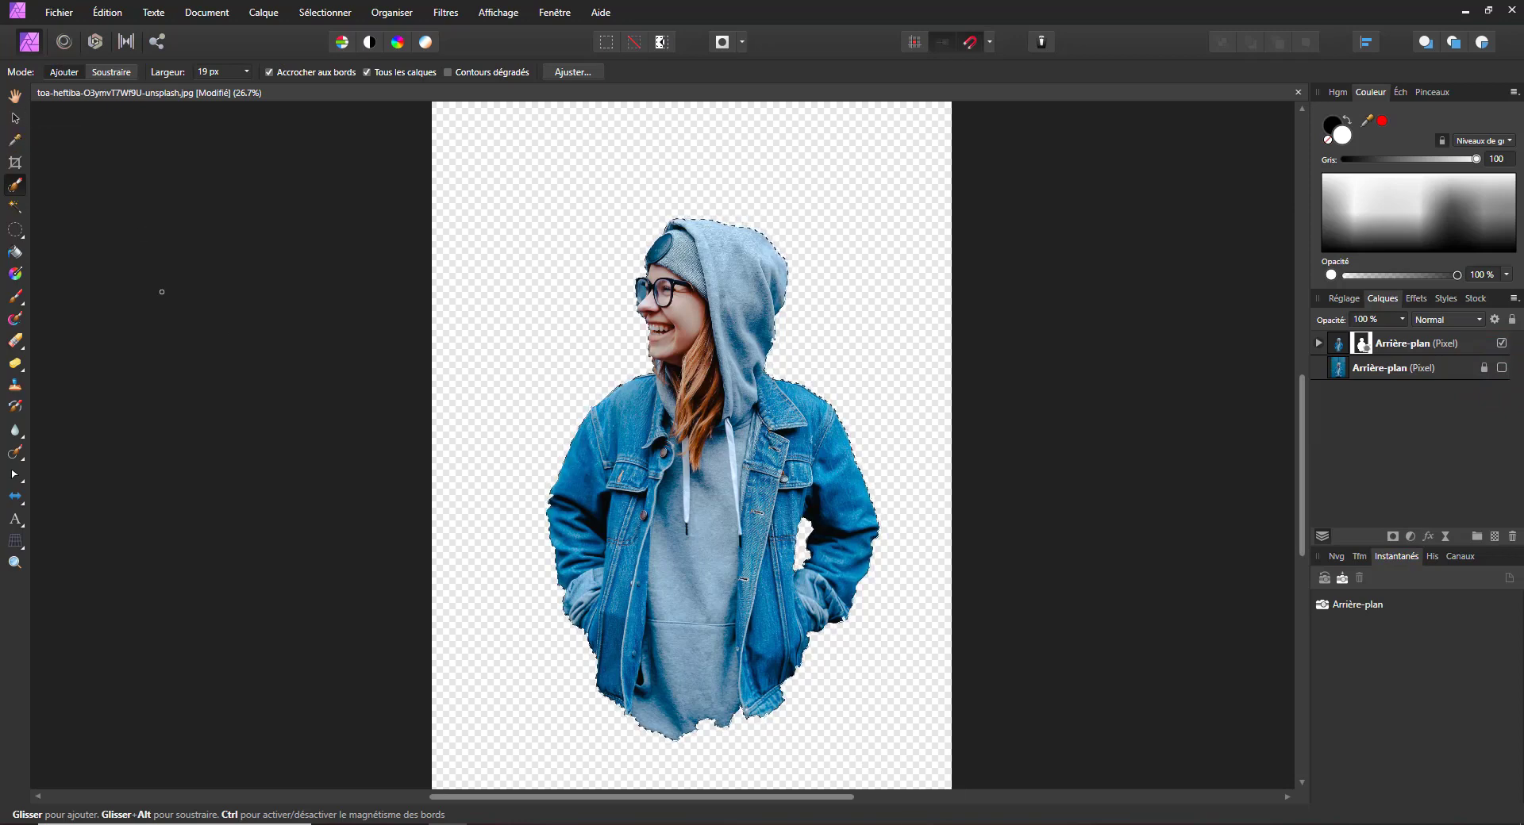
Select the leftover wall around the nose and behind the front lens of the glasses with the 19 px Selection Brush.
scroll(567, 420, "up", 2)
scroll(567, 420, "up", 7)
key("space")
left_click_drag(773, 436, 161, 621)
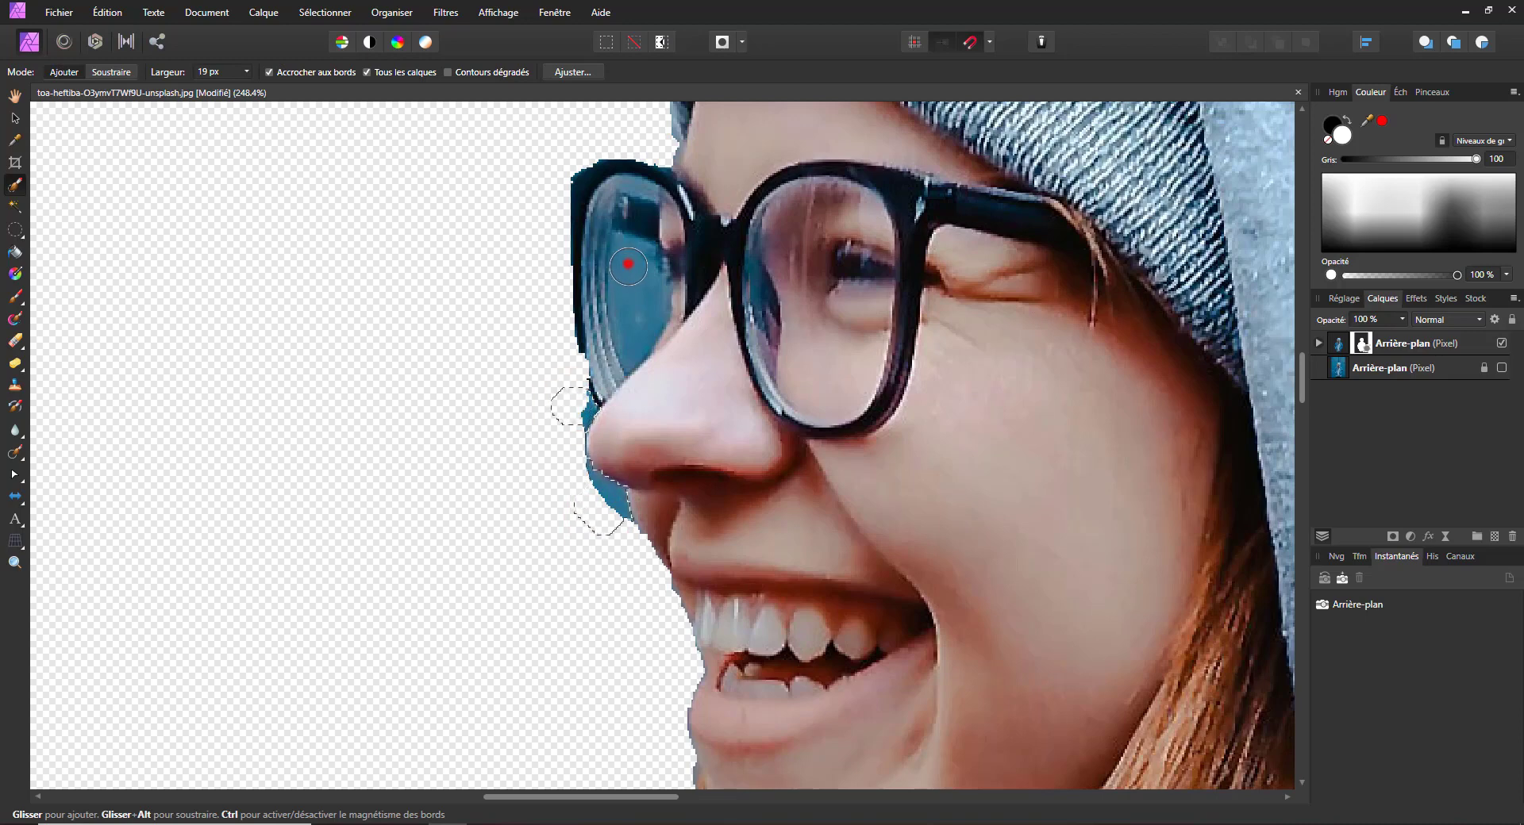
left_click_drag(628, 267, 620, 233)
key("alt")
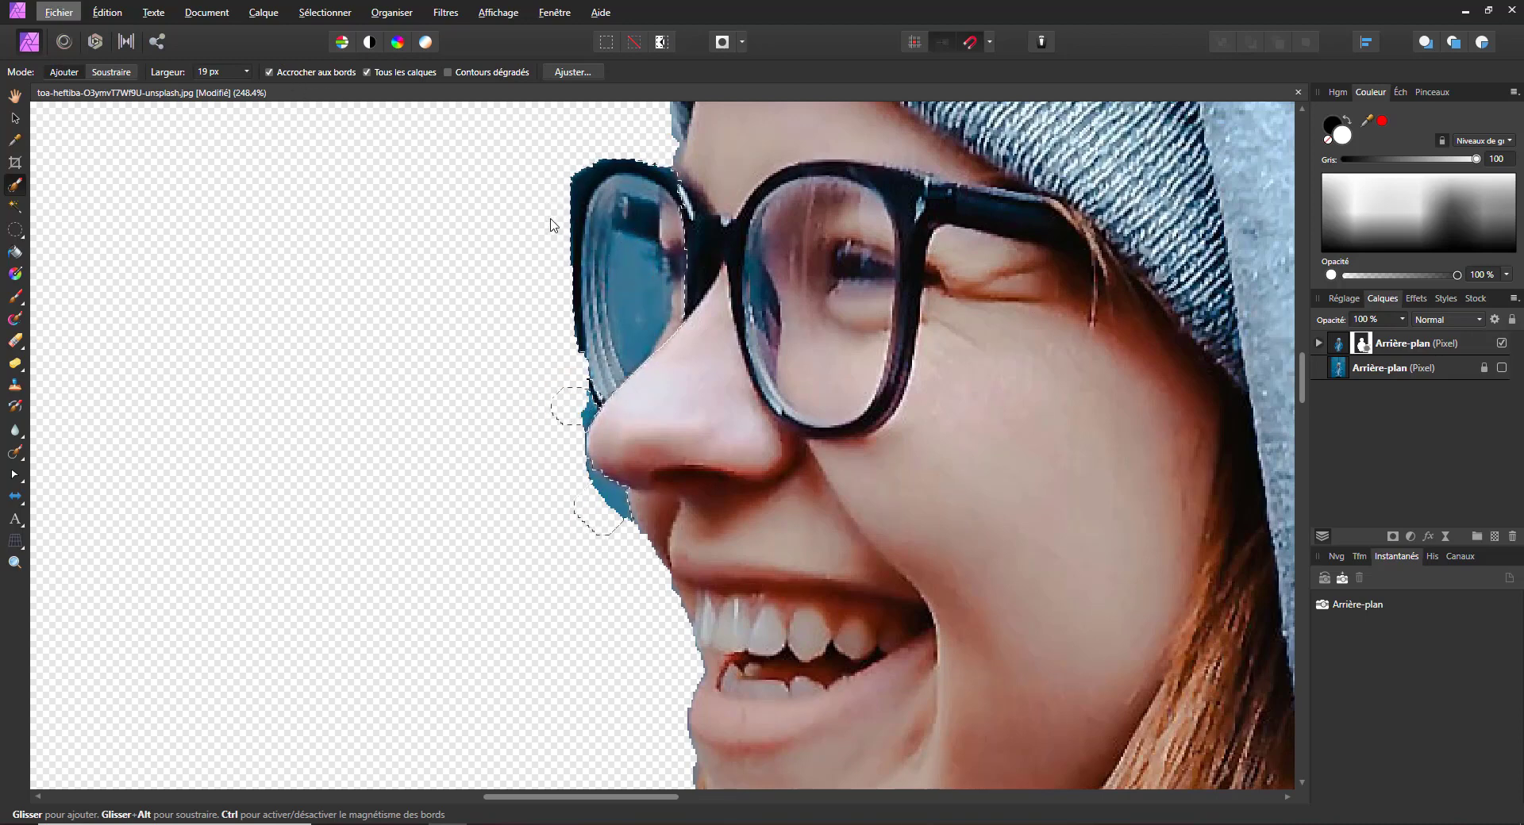
left_click(564, 194, "alt")
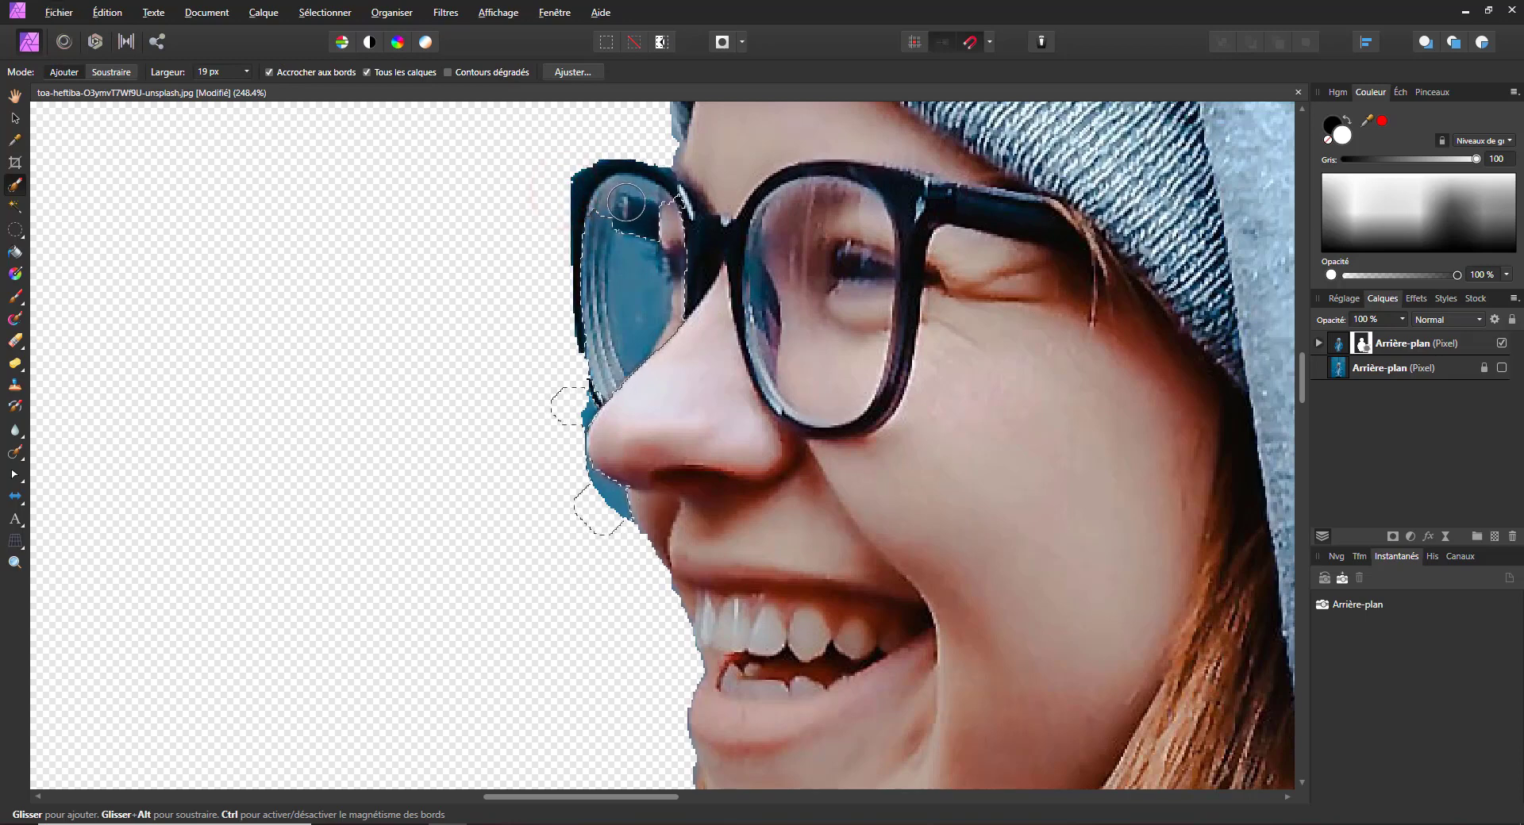
left_click_drag(626, 203, 641, 198)
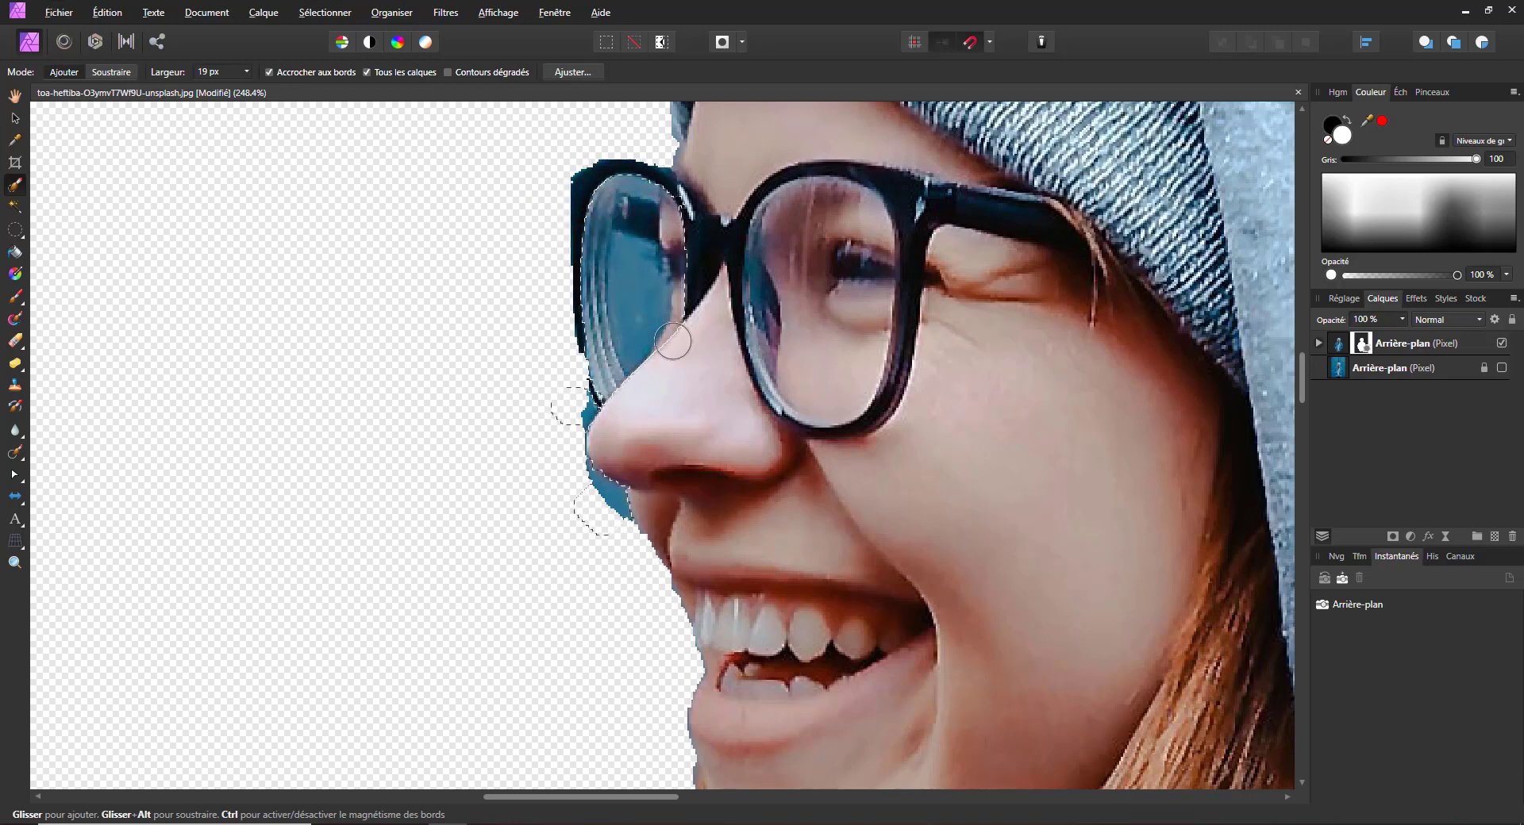
mouse_move(670, 354)
left_mouse_down()
mouse_move(693, 323)
mouse_move(674, 218)
mouse_move(682, 236)
left_mouse_up()
Trim the lens selection to the plain wall area with a 10 px brush and erase the selected wall remnants.
left_click(246, 72)
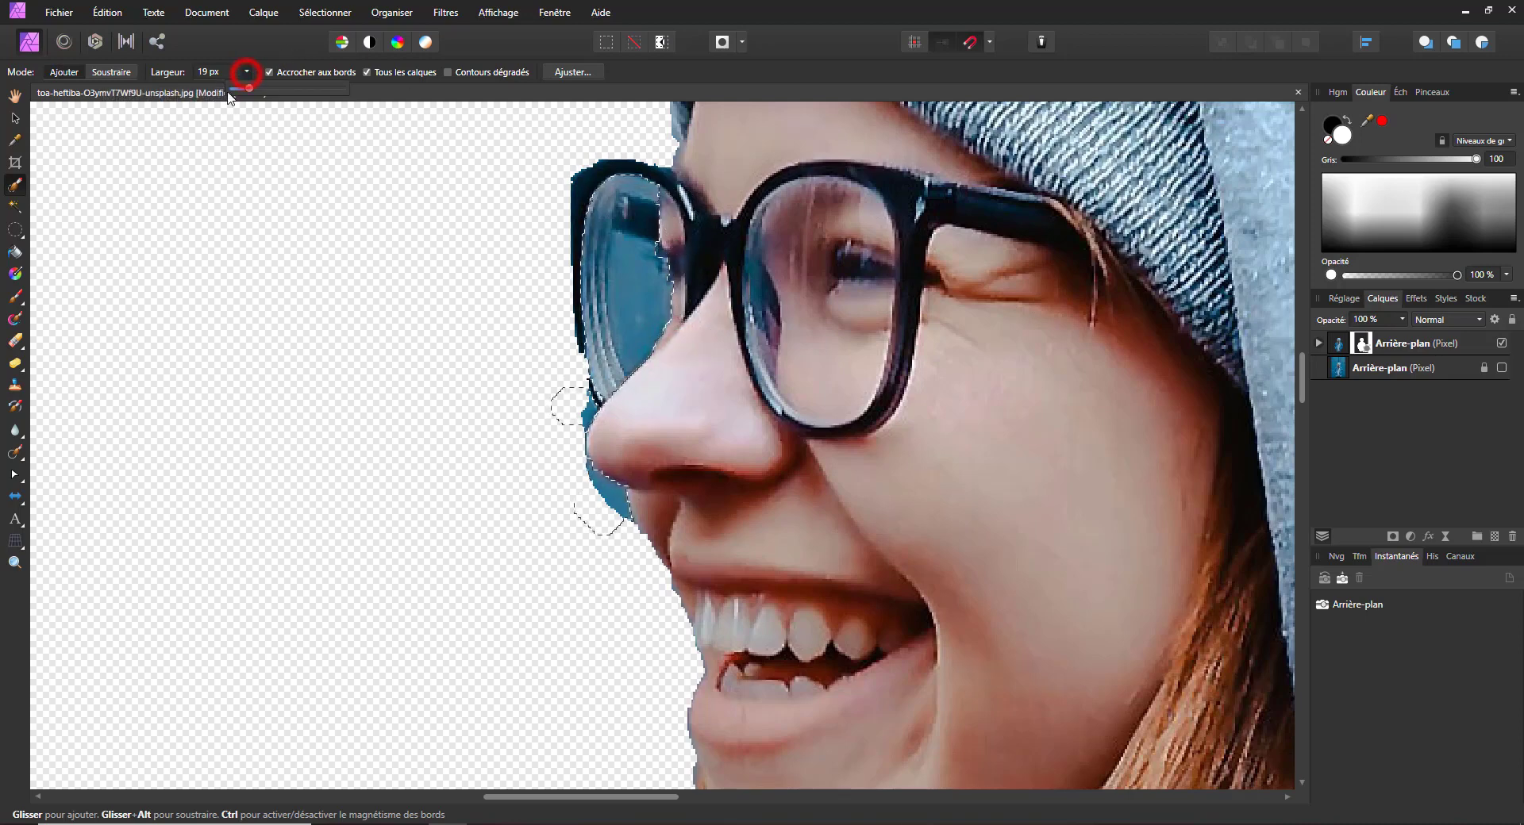
left_click_drag(248, 89, 243, 90)
left_click(647, 214, "alt")
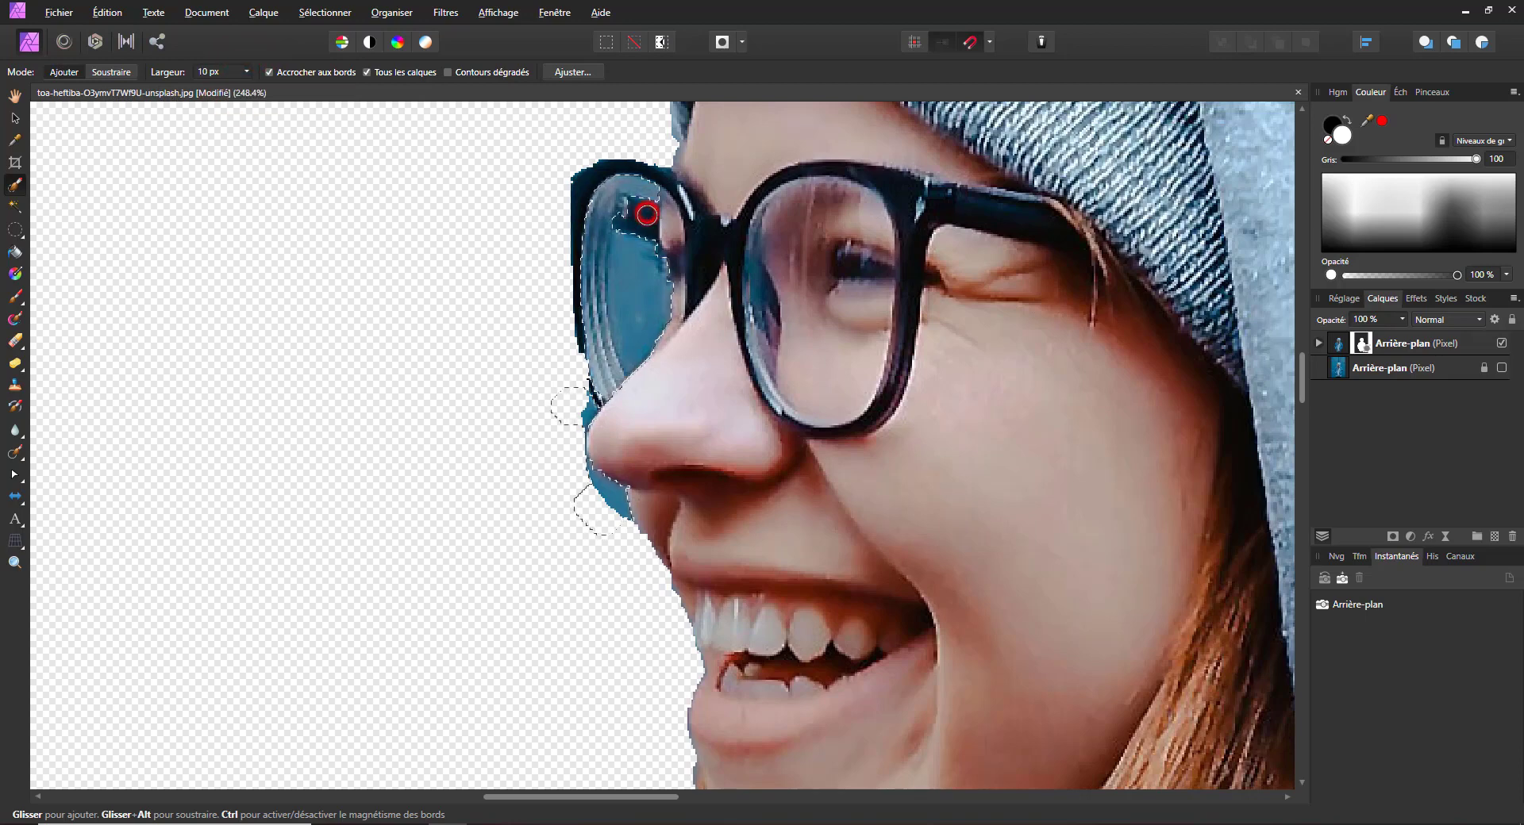
mouse_move(646, 214)
left_mouse_down()
mouse_move(634, 196)
mouse_move(643, 215)
left_mouse_up()
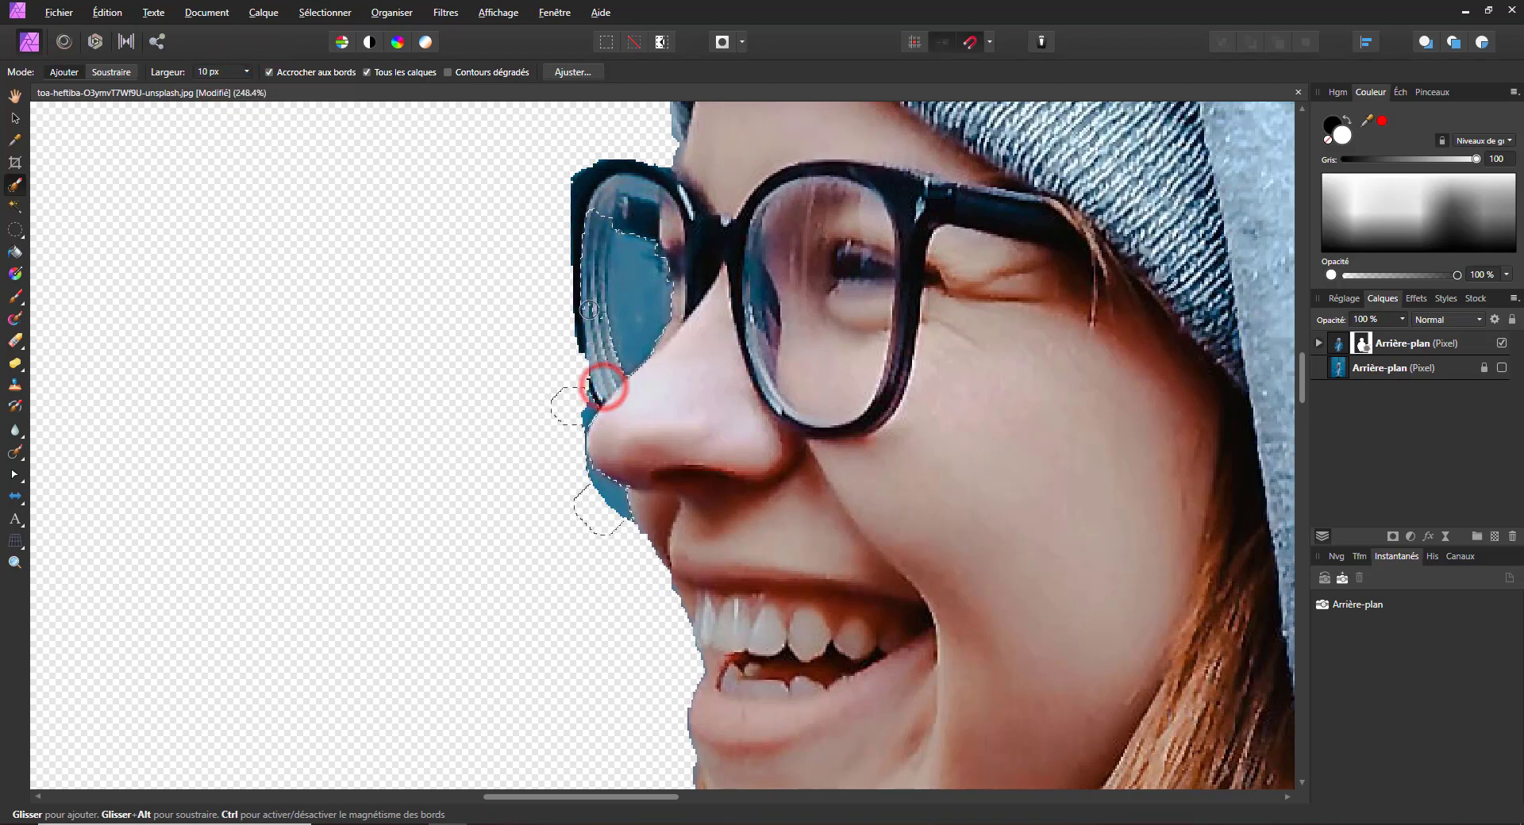
left_click_drag(588, 309, 589, 247)
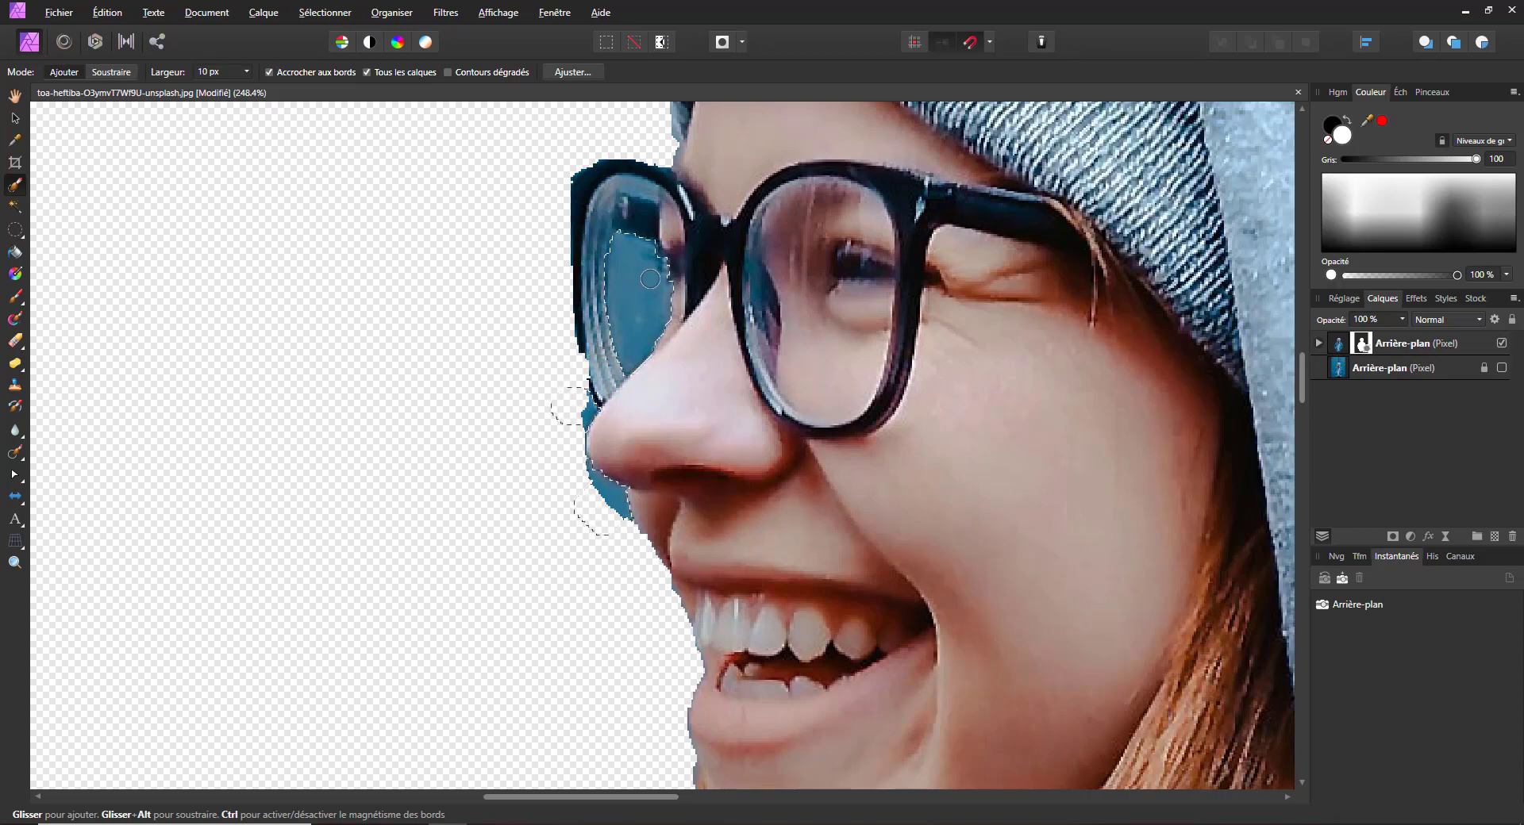
scroll(608, 542, "down", 8)
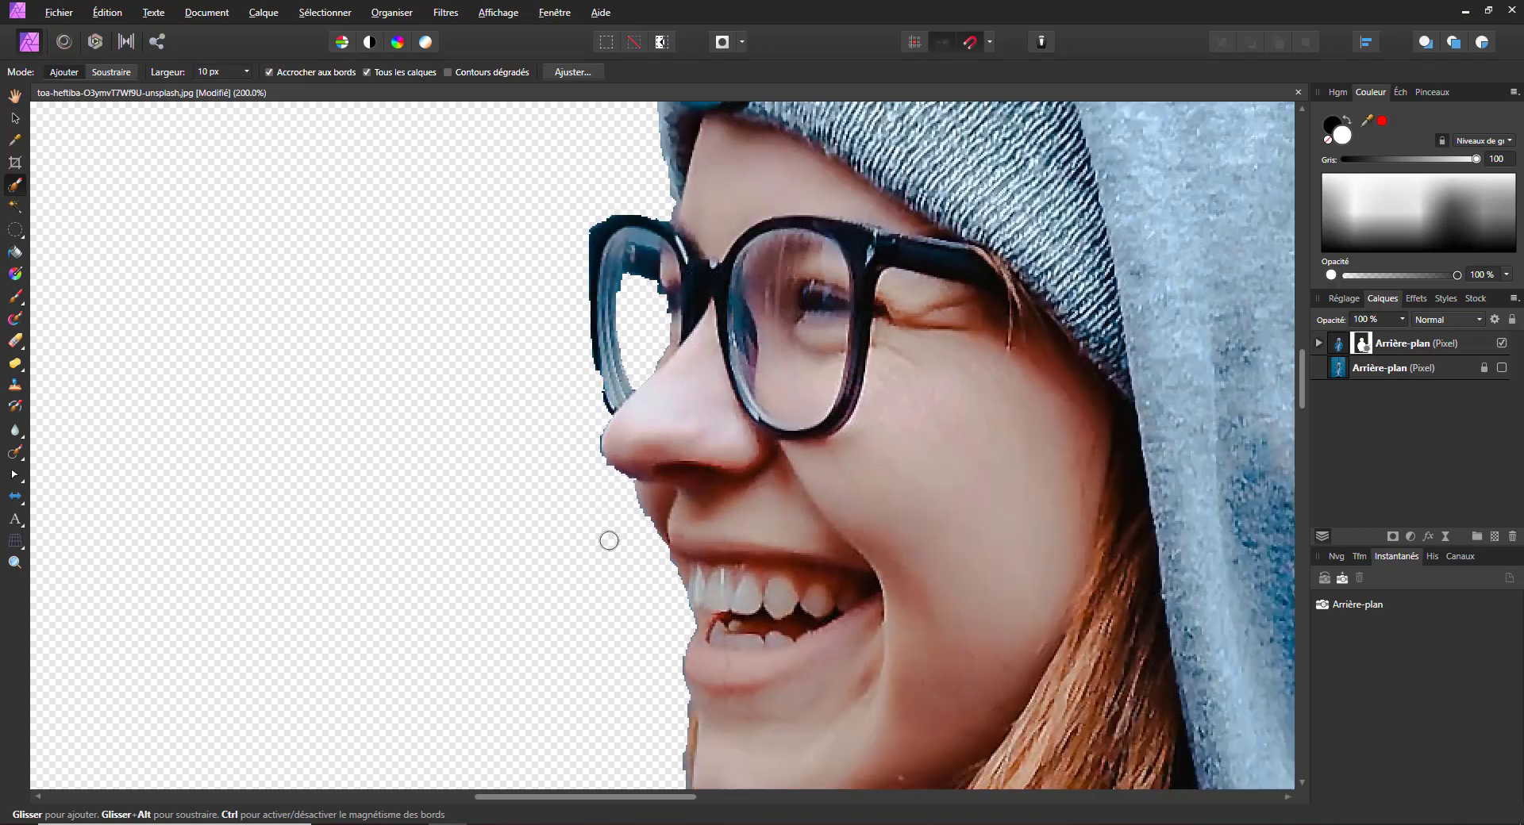
scroll(609, 541, "down", 3)
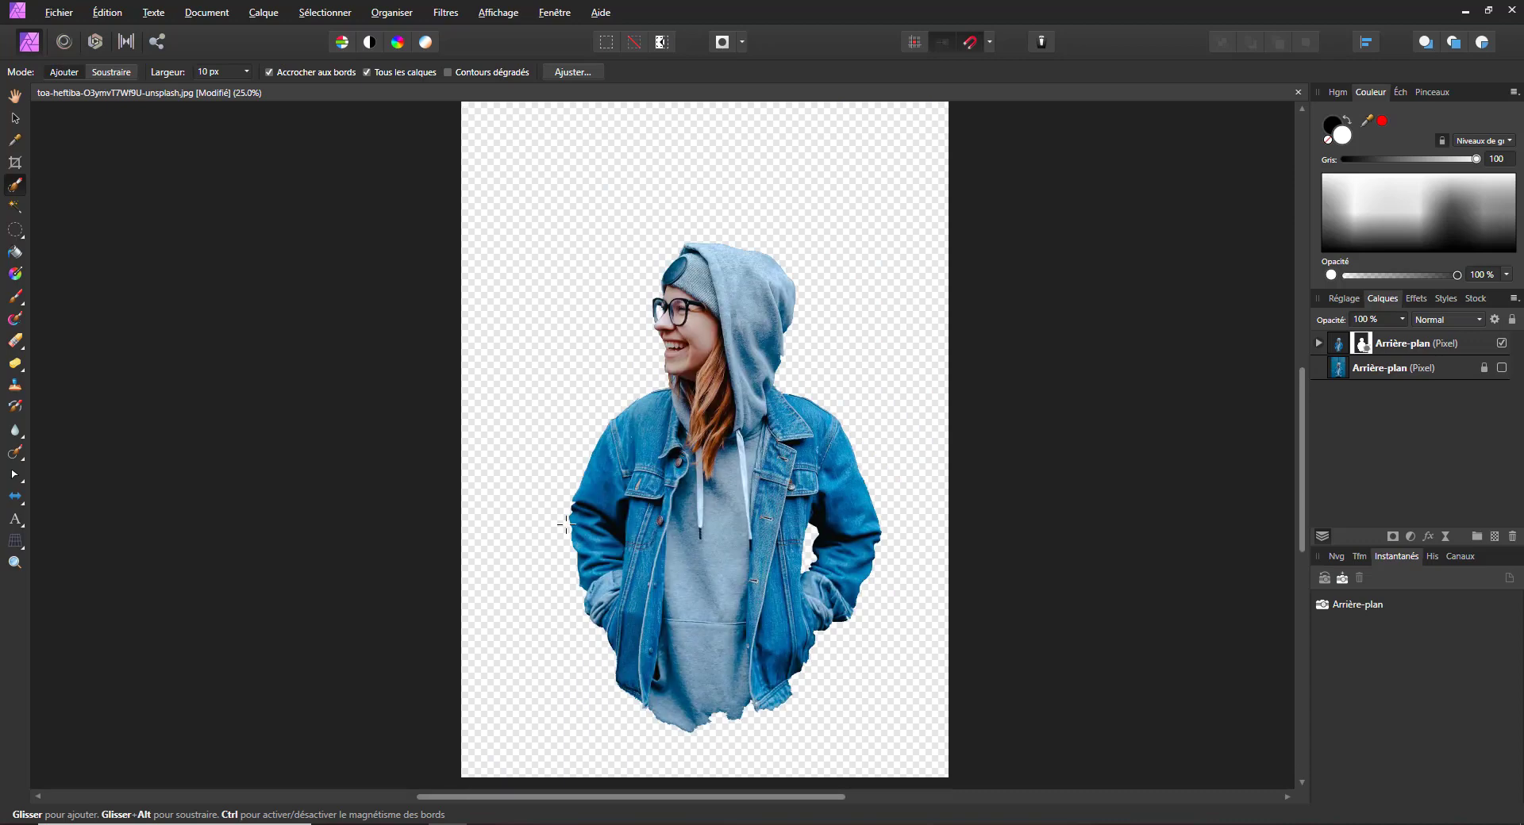
left_click(14, 119)
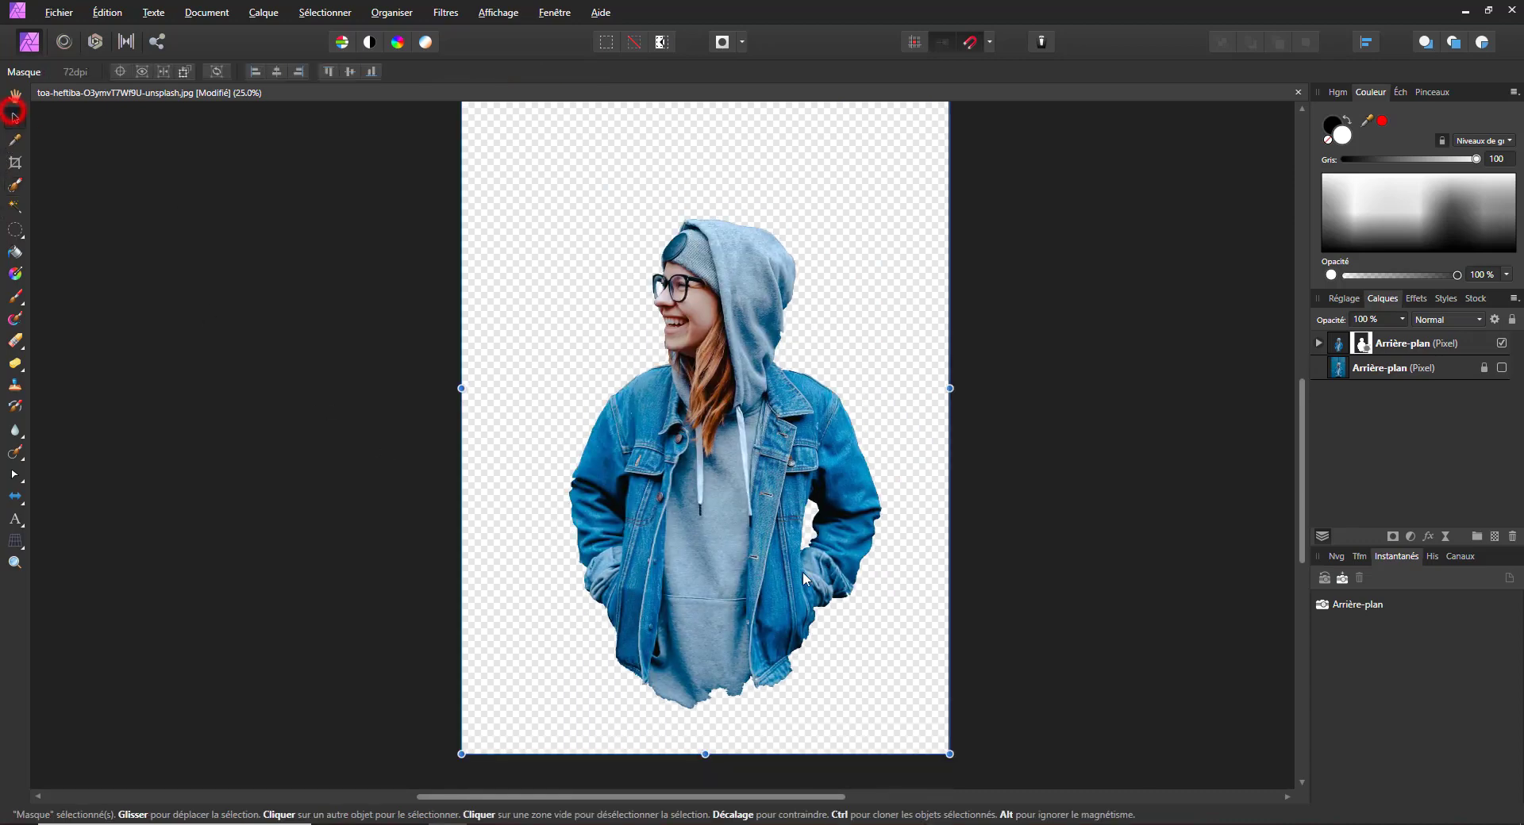
left_click_drag(758, 587, 751, 567)
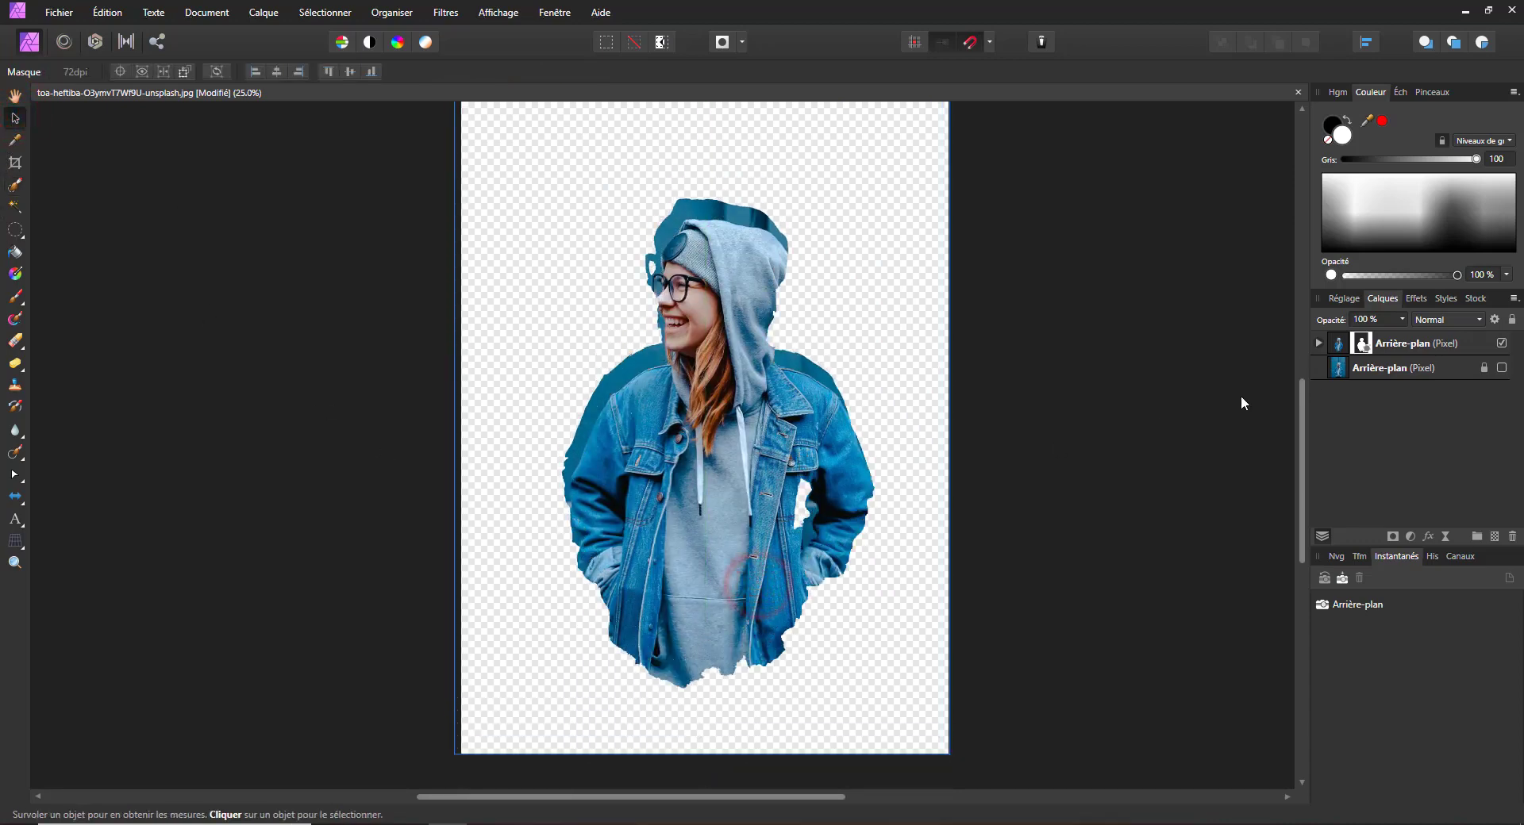
left_click(1436, 341)
left_click(731, 518)
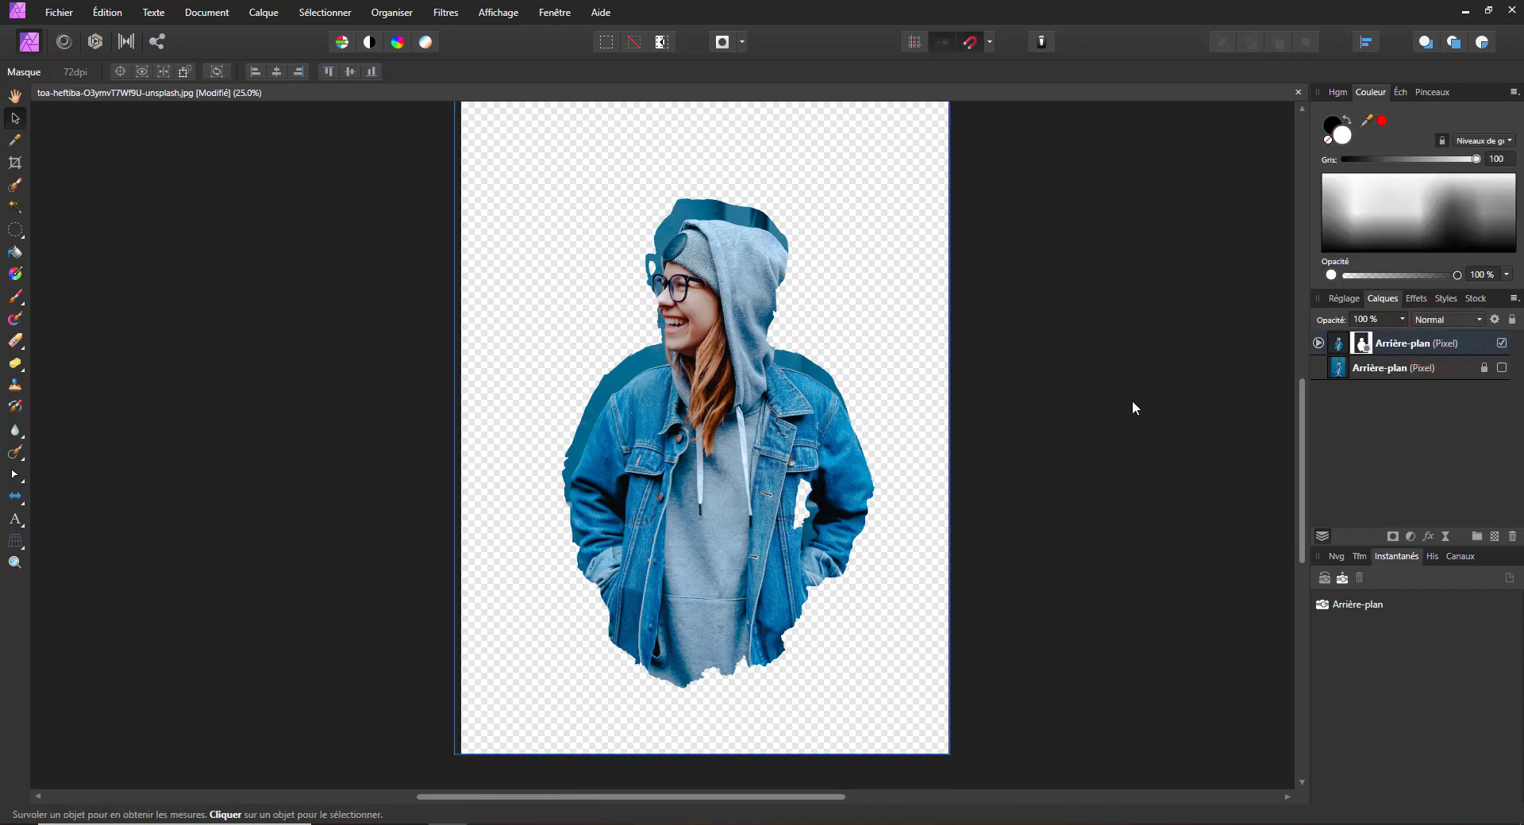
key("ctrl+z")
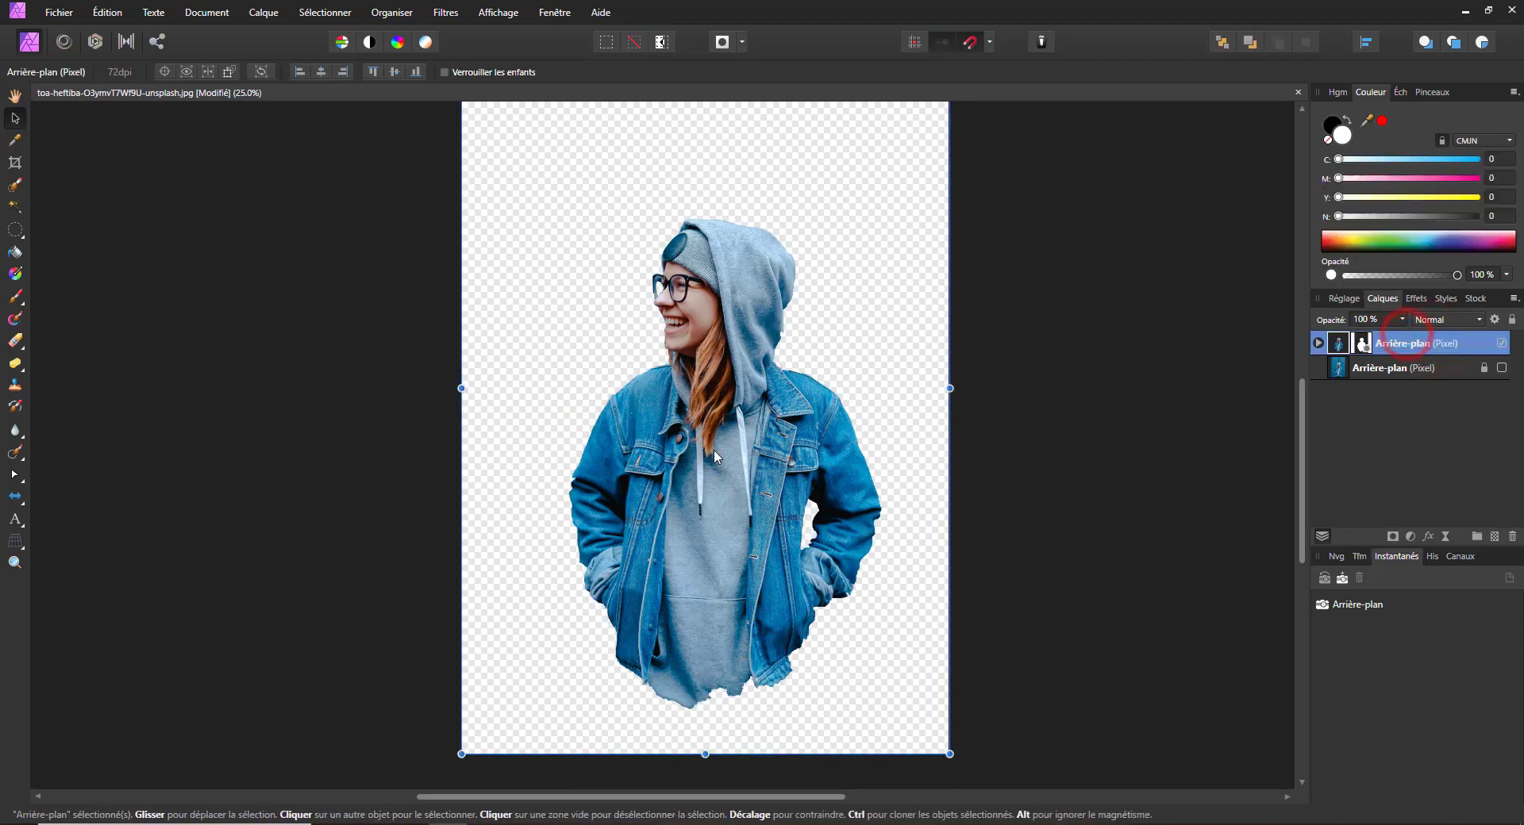
Move the masked cut-out of the woman up the canvas, keeping it horizontally aligned with the page.
left_click_drag(731, 554, 724, 487)
scroll(721, 437, "up", 4)
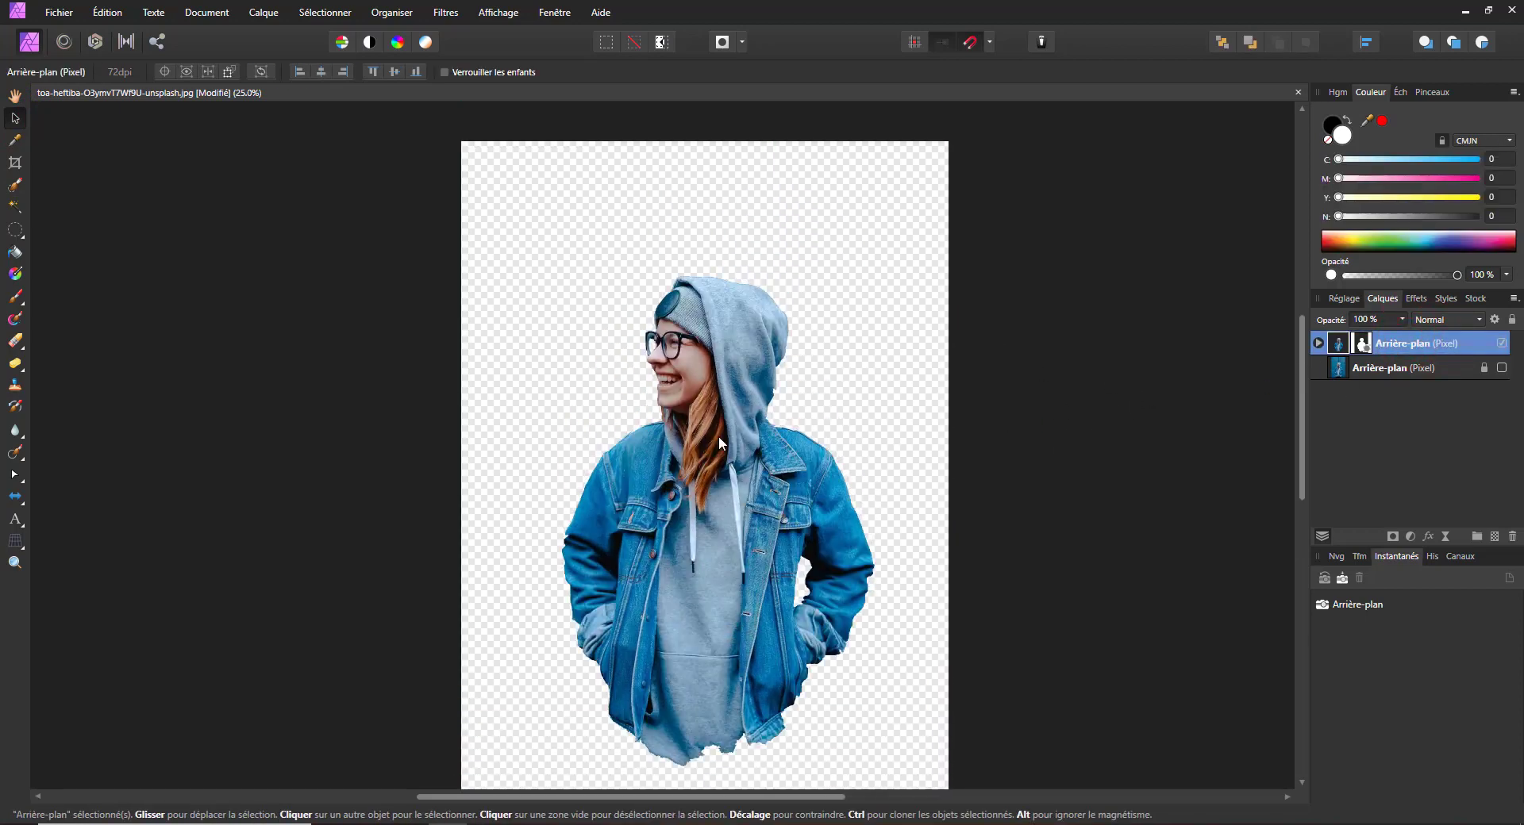
left_click_drag(723, 555, 721, 524)
scroll(722, 525, "down", 2)
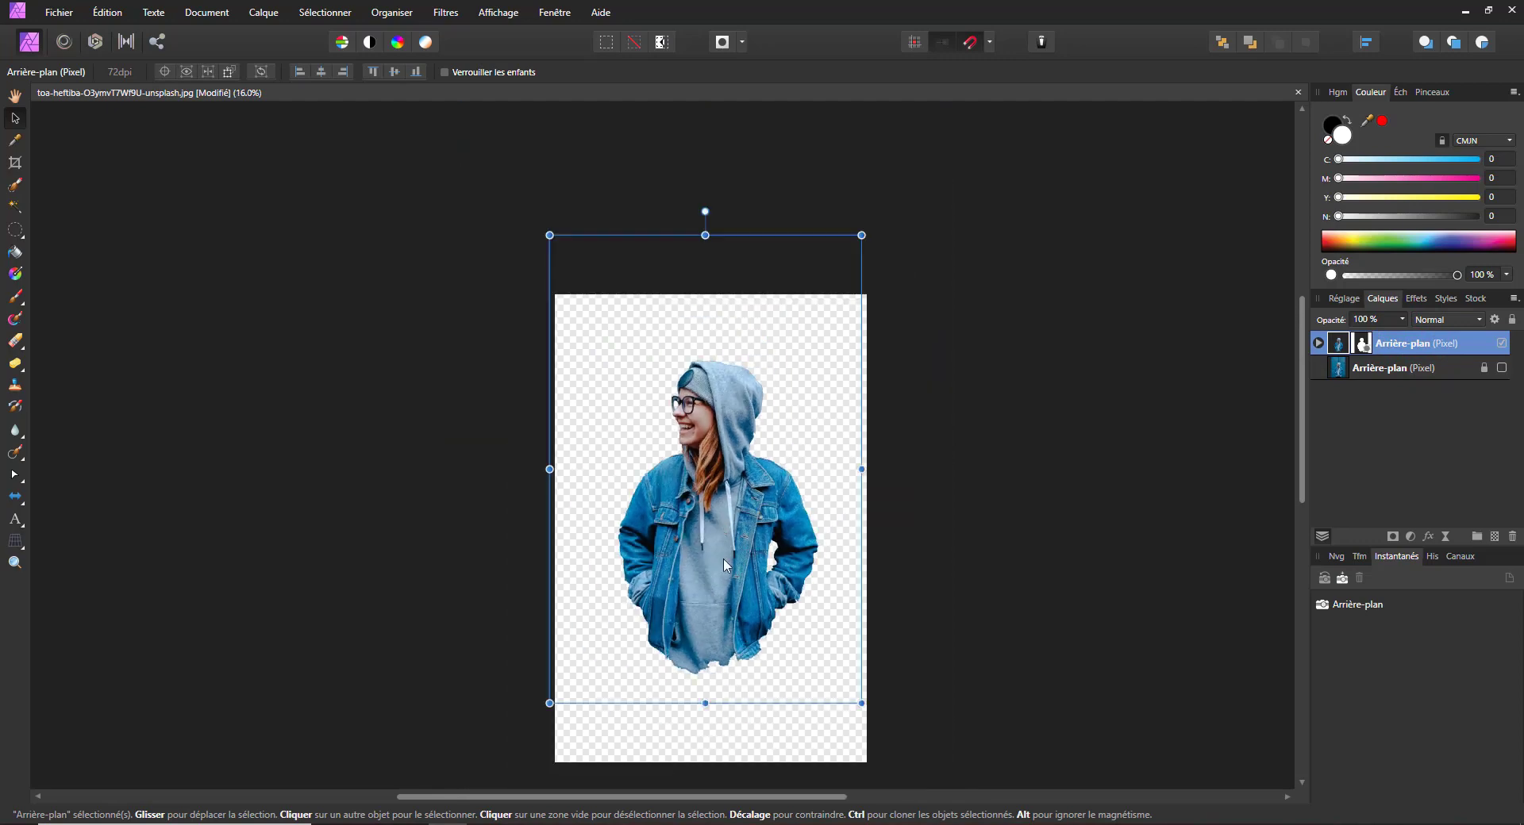
left_click_drag(741, 573, 741, 580)
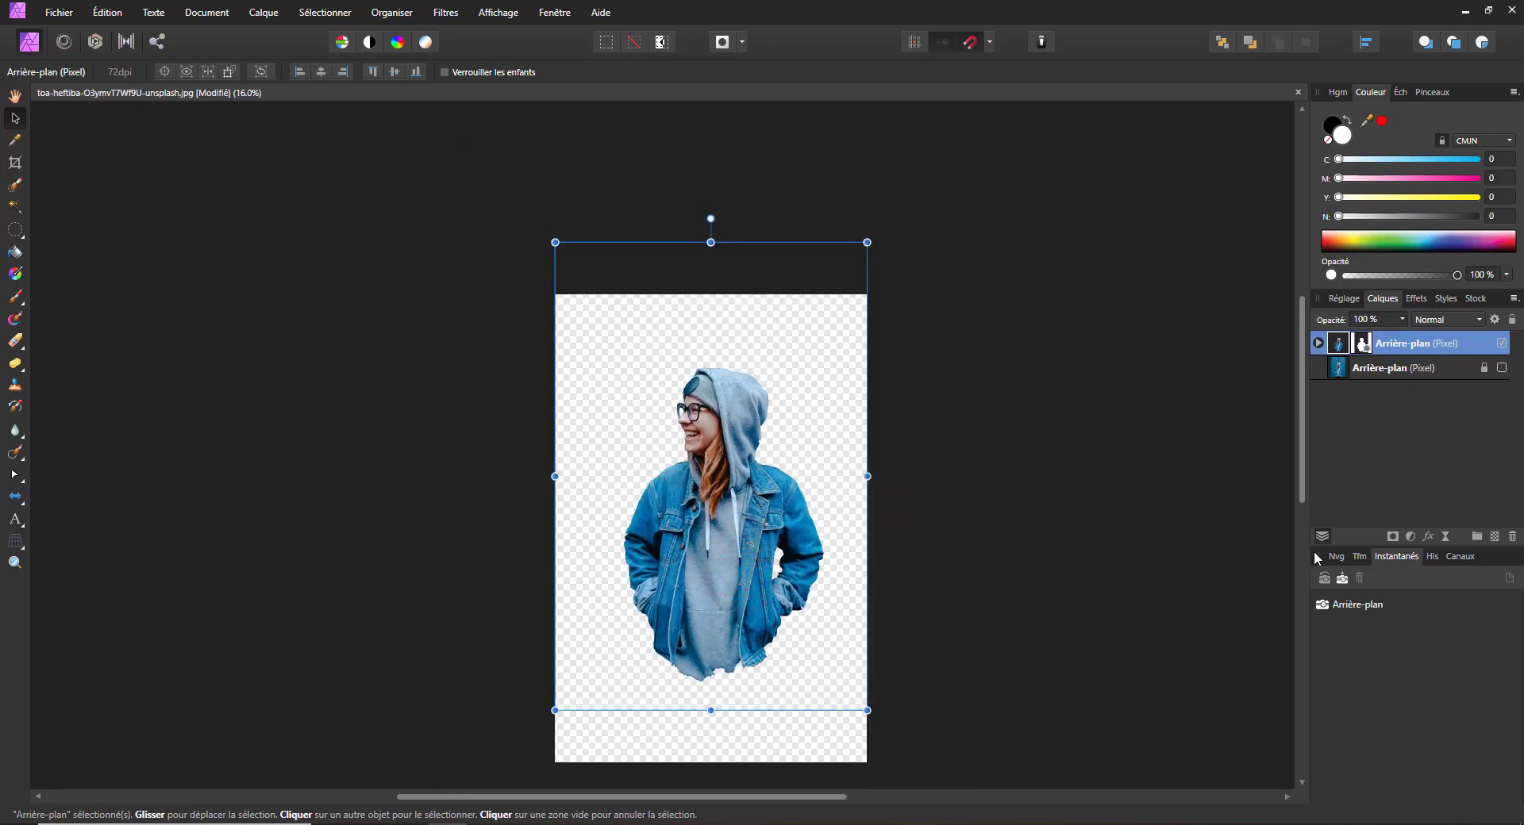
Add a new fill layer between the cut-out and the original Arrière-plan layer.
left_click(1496, 538)
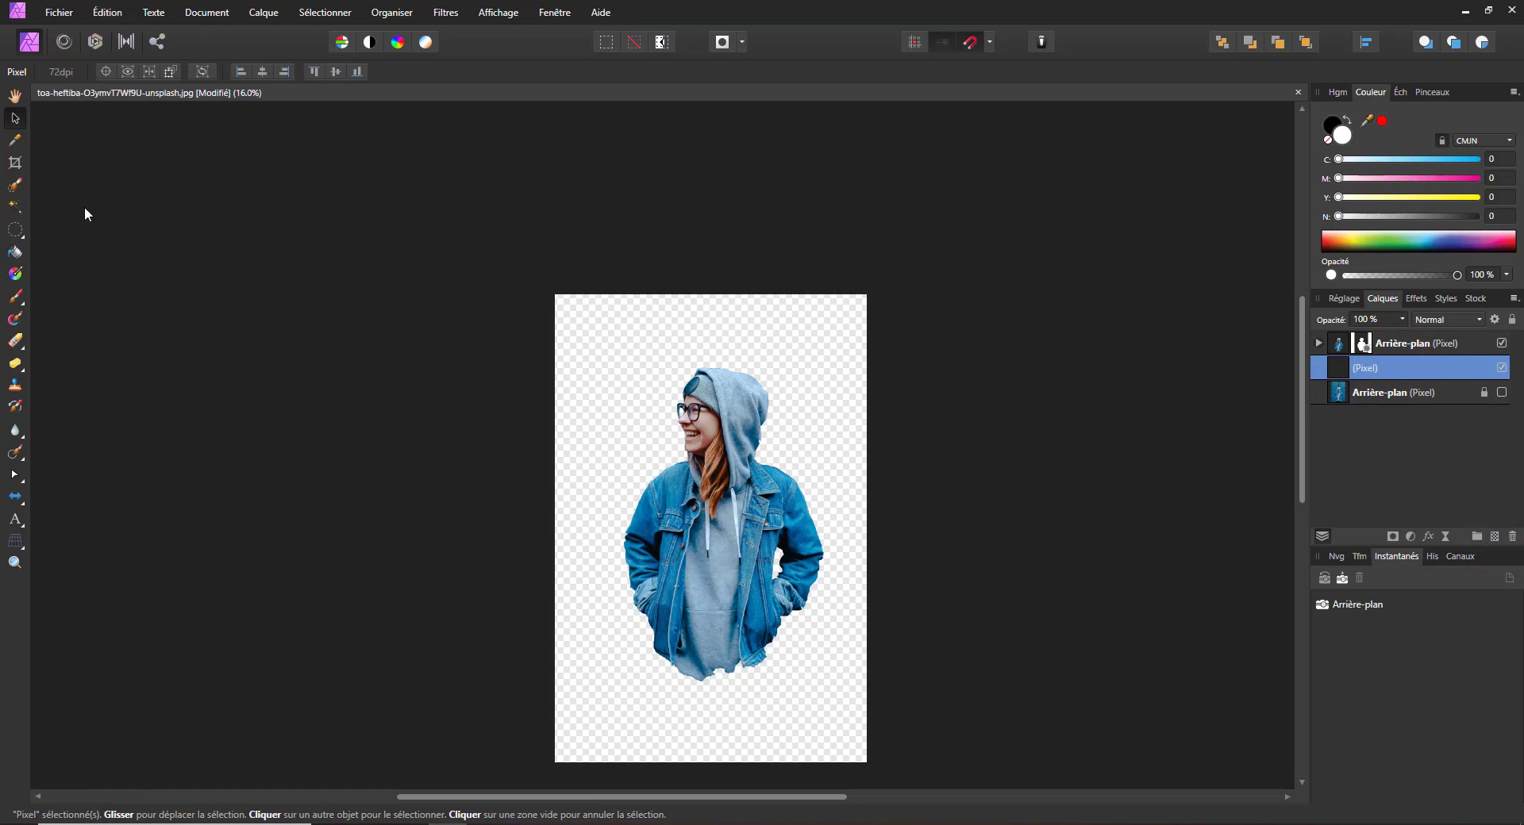
left_click(1511, 543)
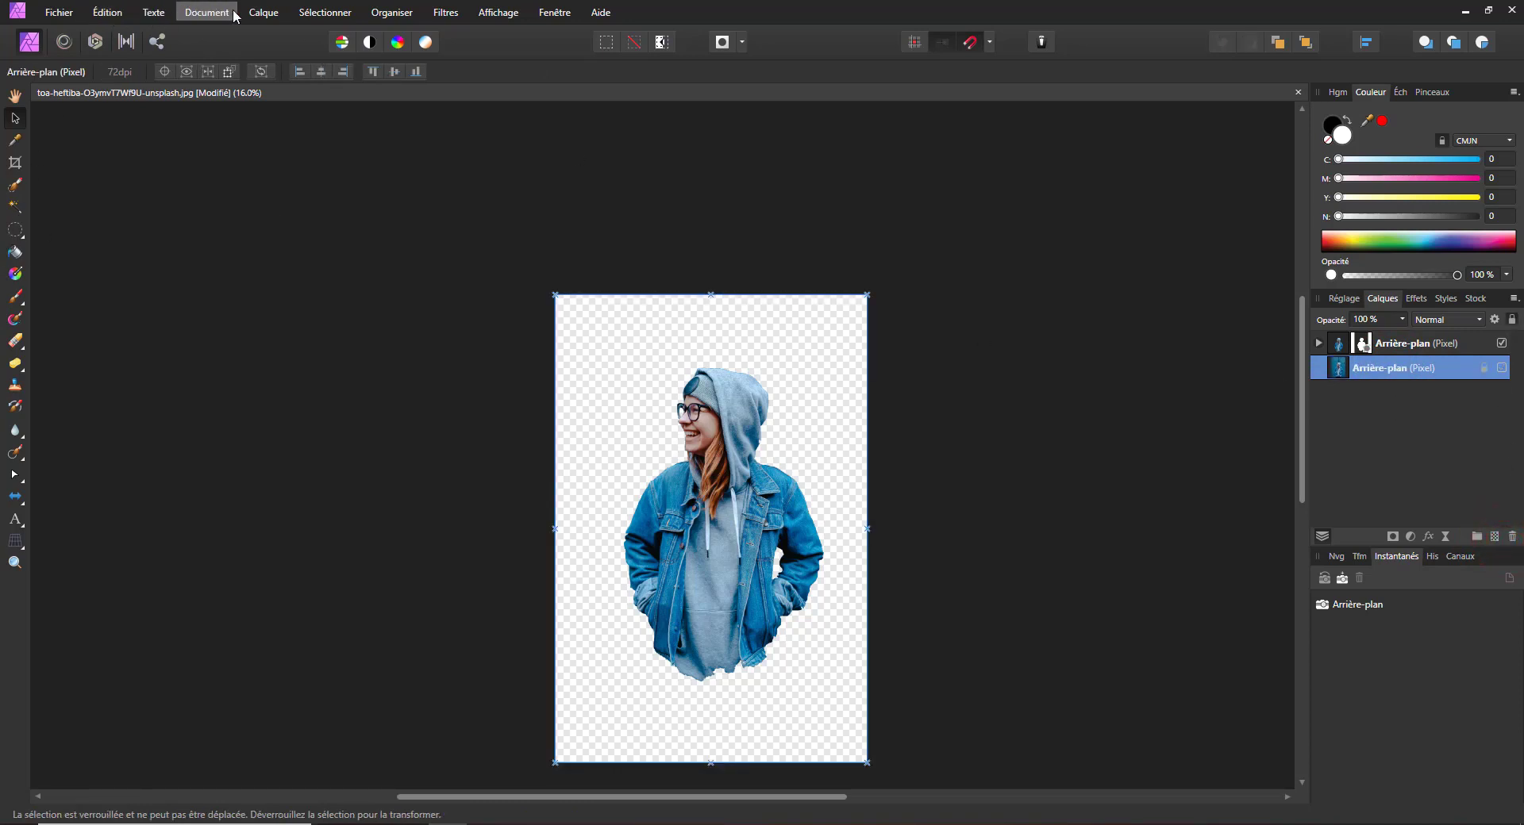
left_click(262, 12)
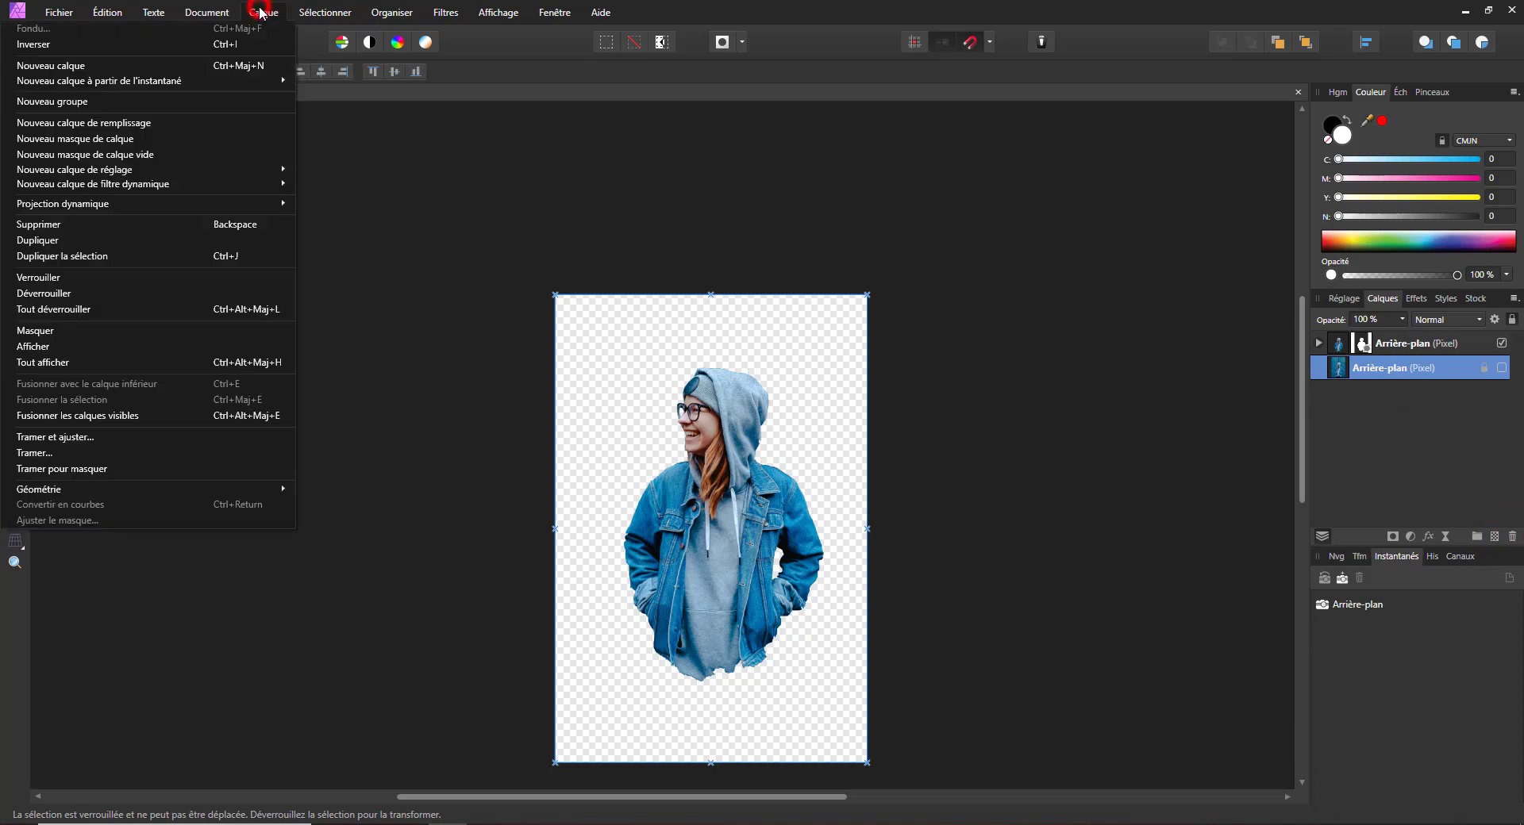
left_click(138, 123)
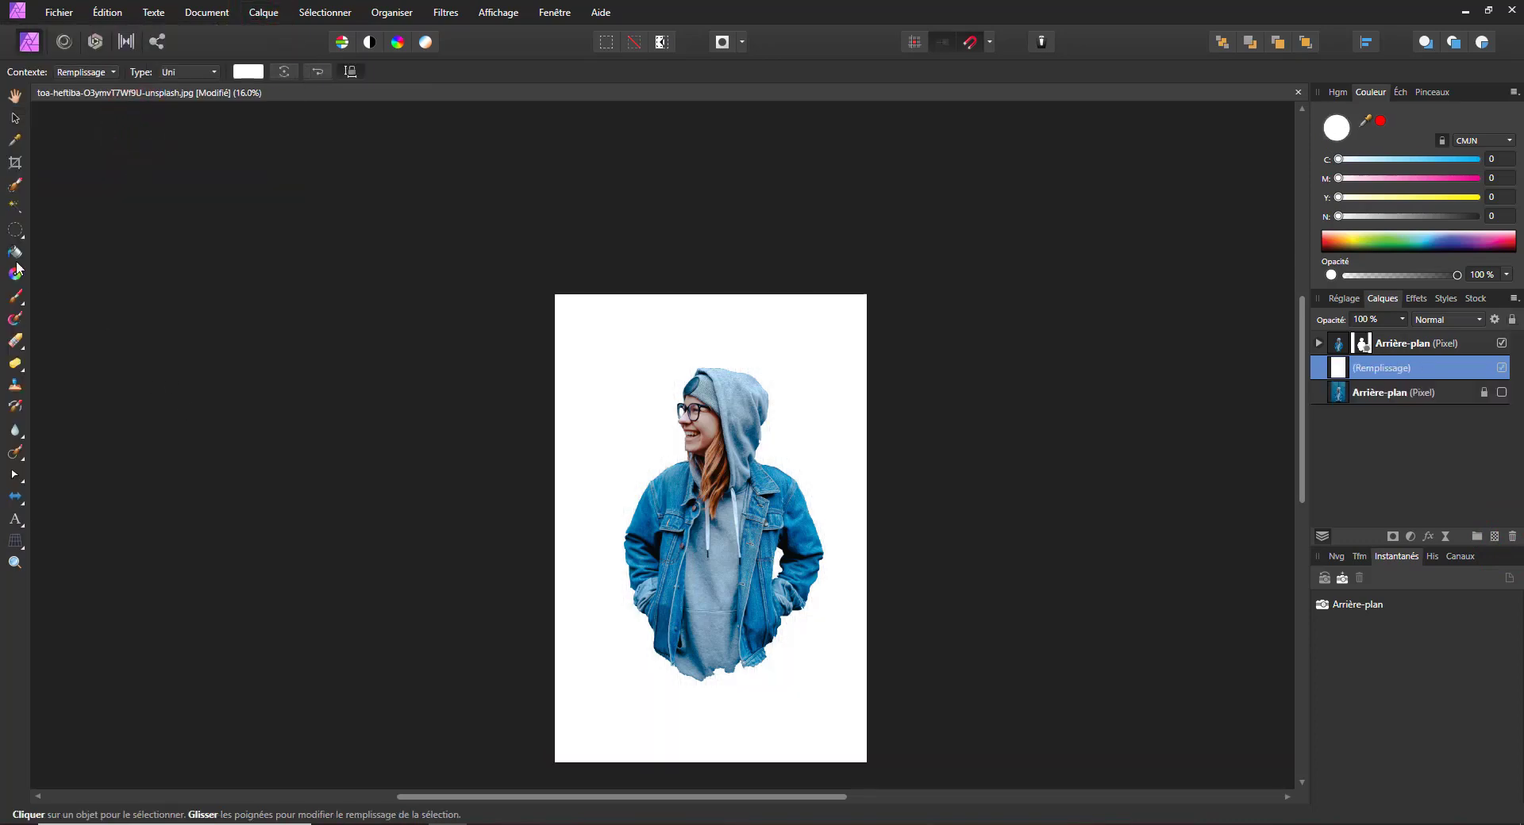
left_click(588, 383)
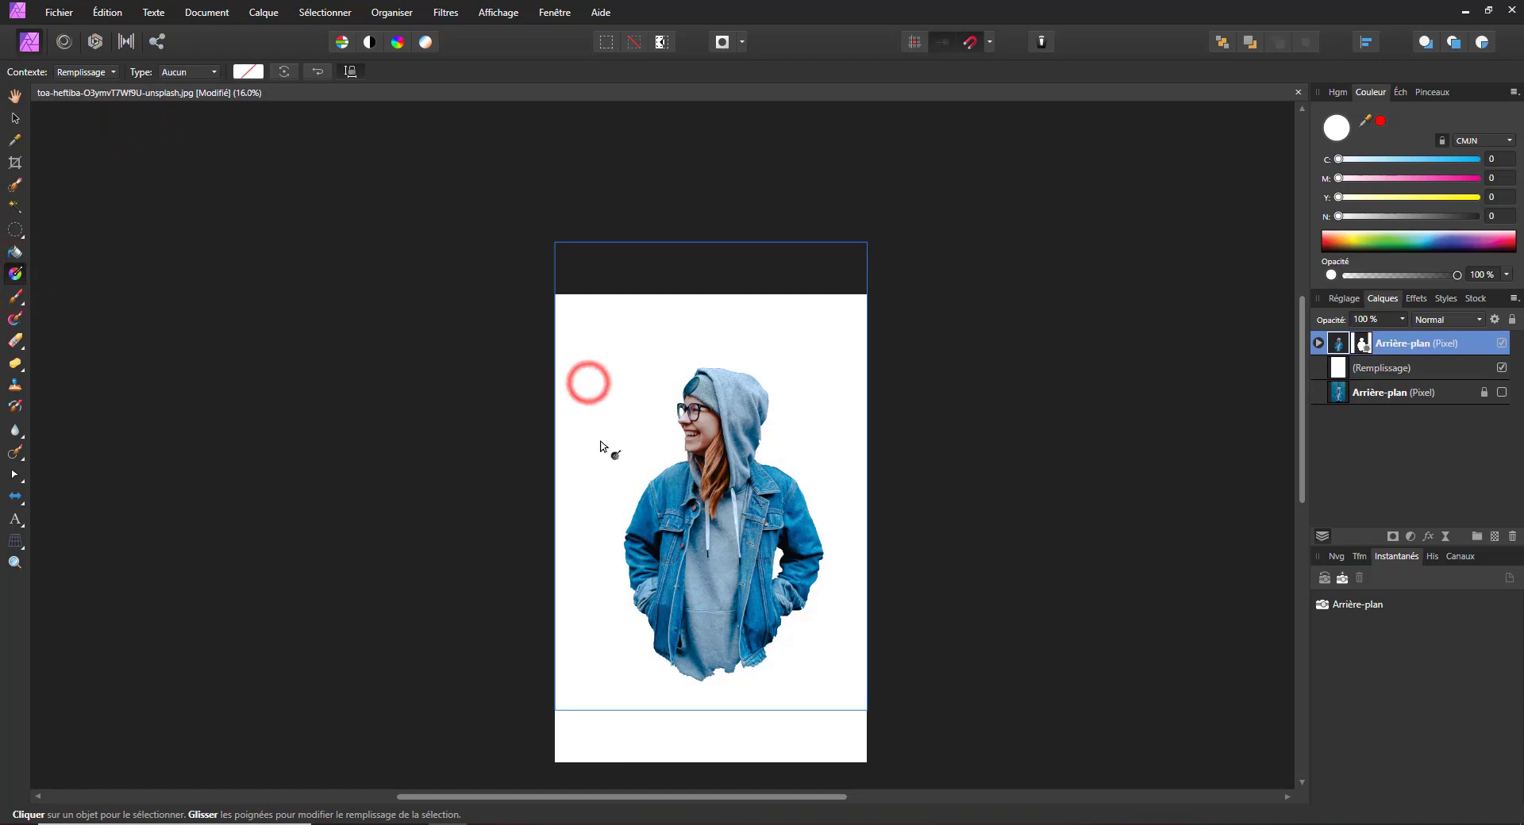
left_click(181, 71)
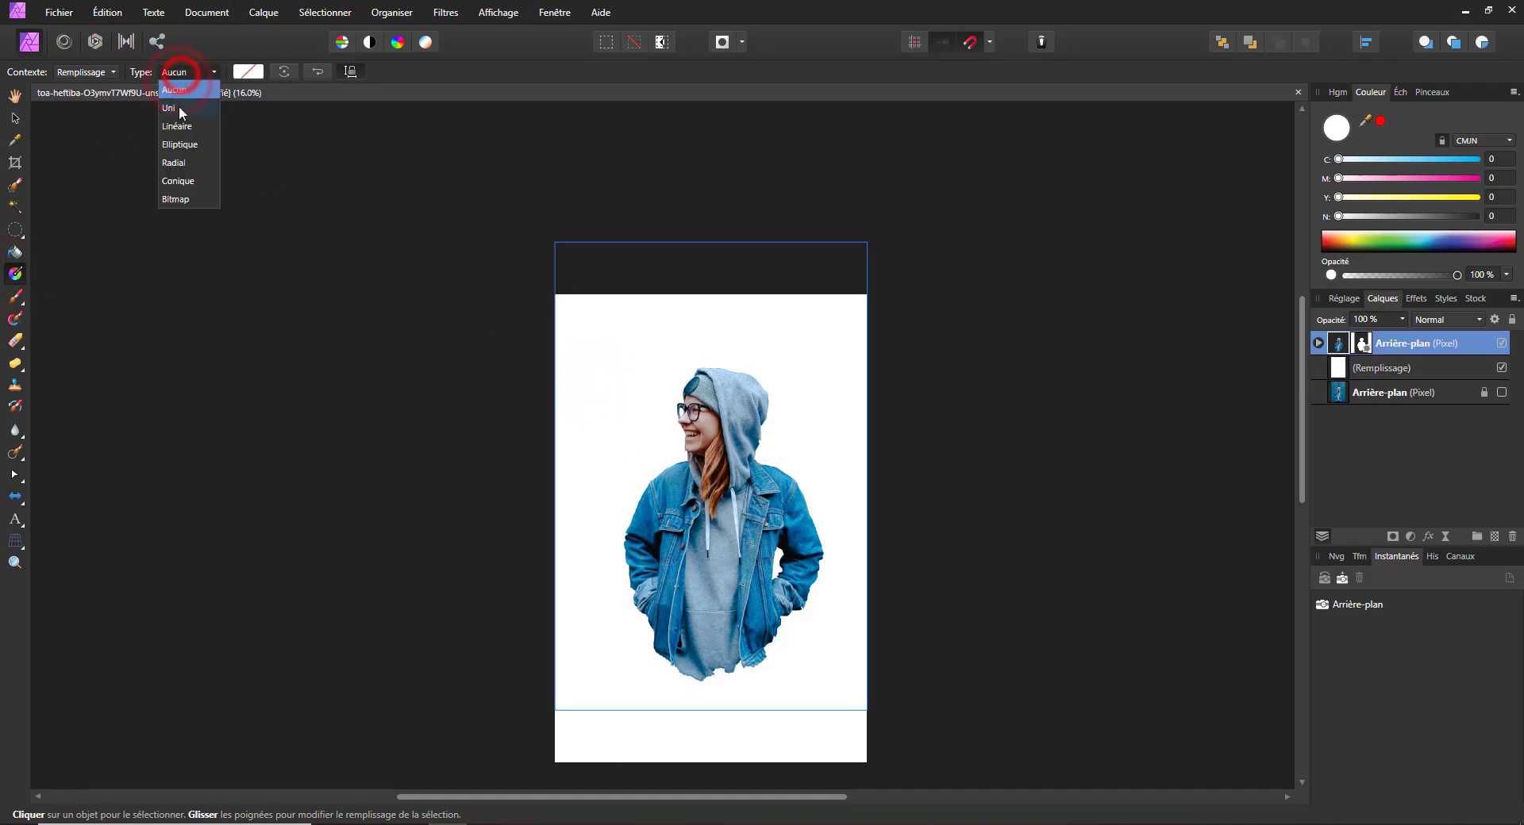
left_click(180, 145)
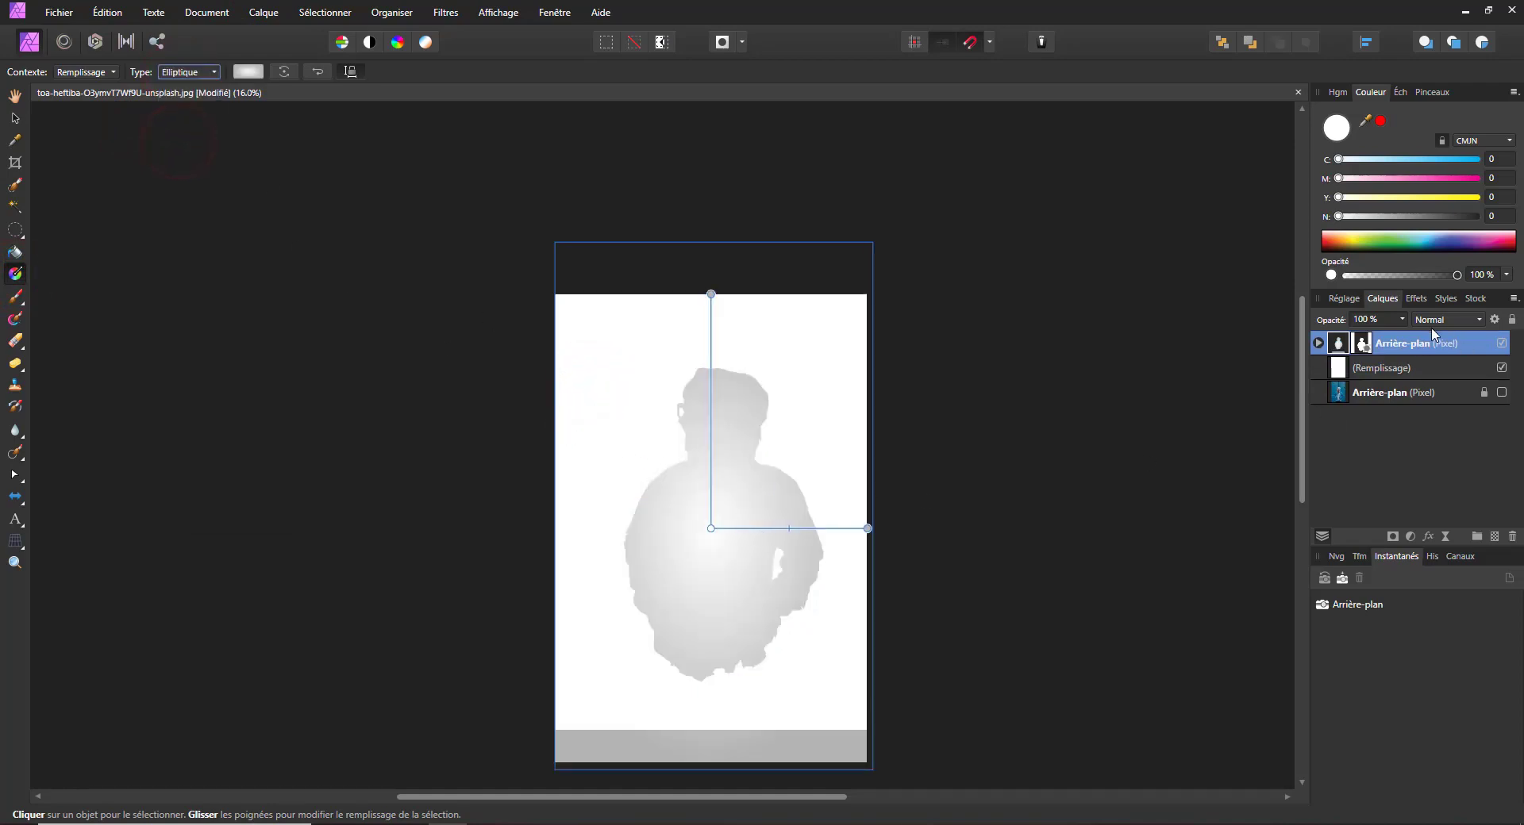
key("ctrl+z")
left_click(1376, 367)
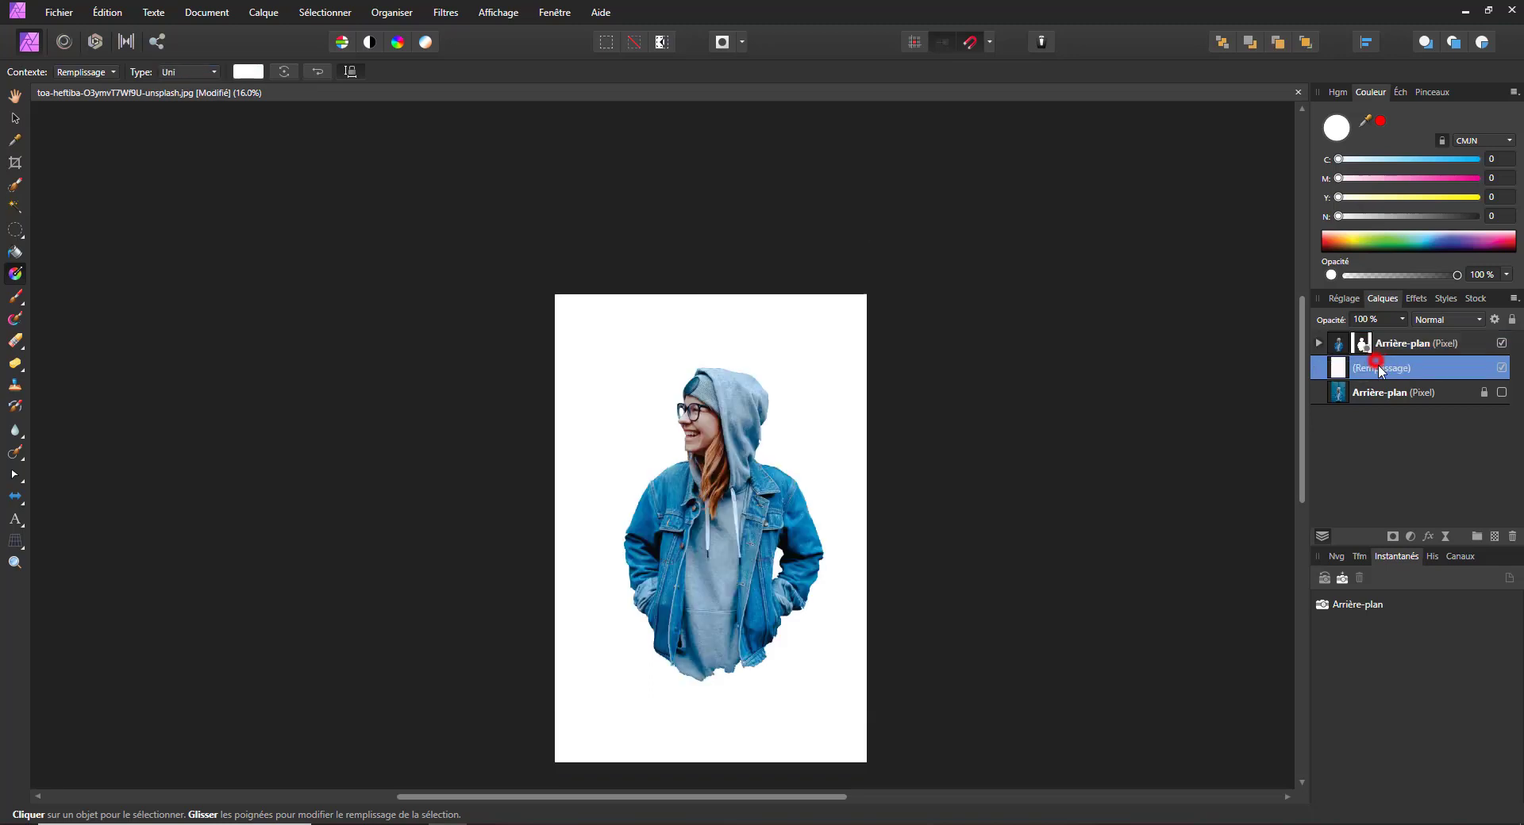
left_click(619, 423)
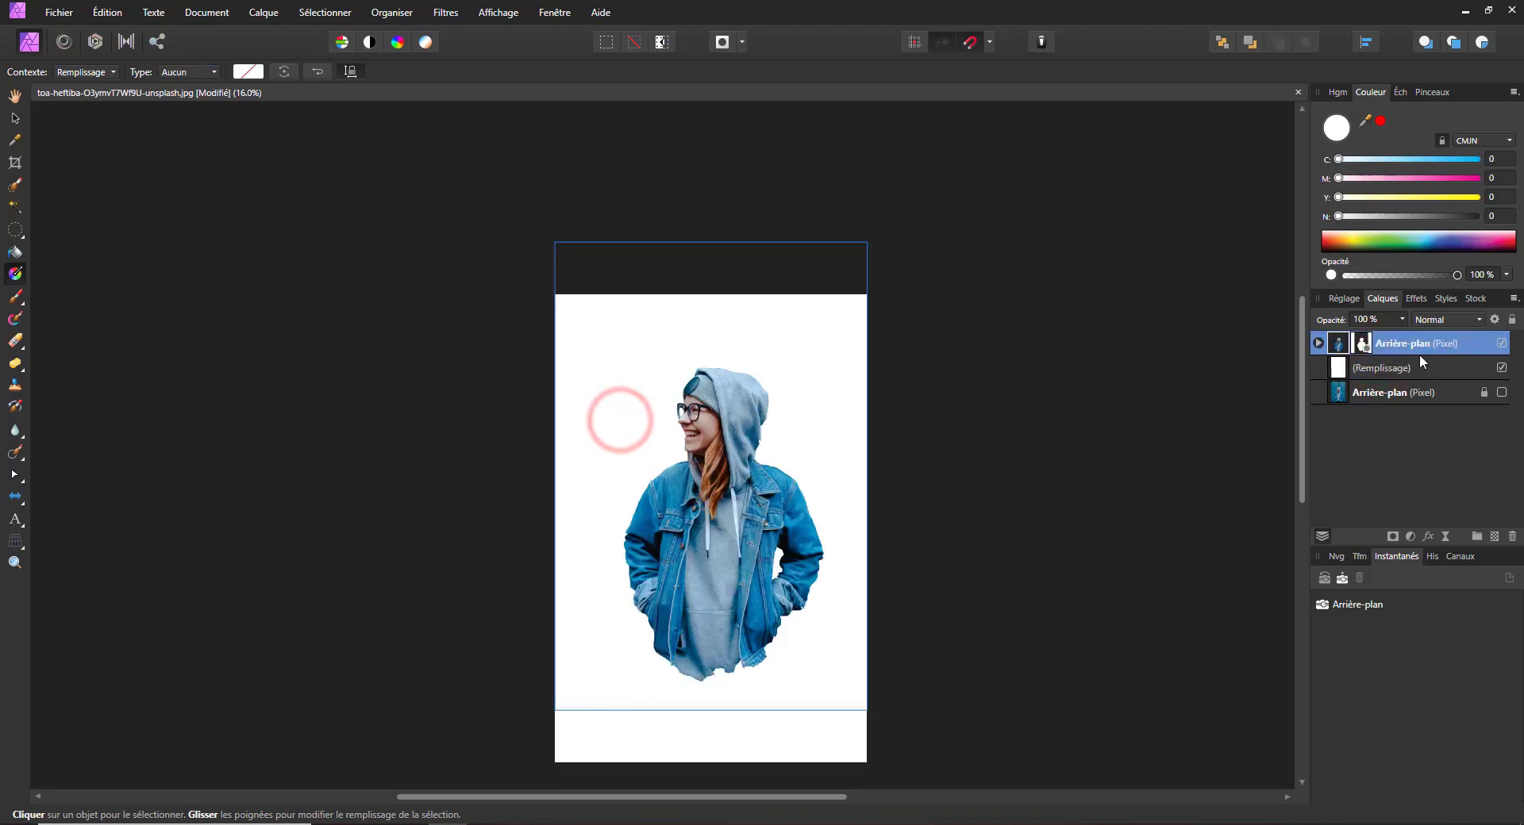
Apply a gradient to the Remplissage layer diagonally across the canvas and set its type to Elliptique.
left_click(1396, 369)
left_click_drag(640, 610, 830, 401)
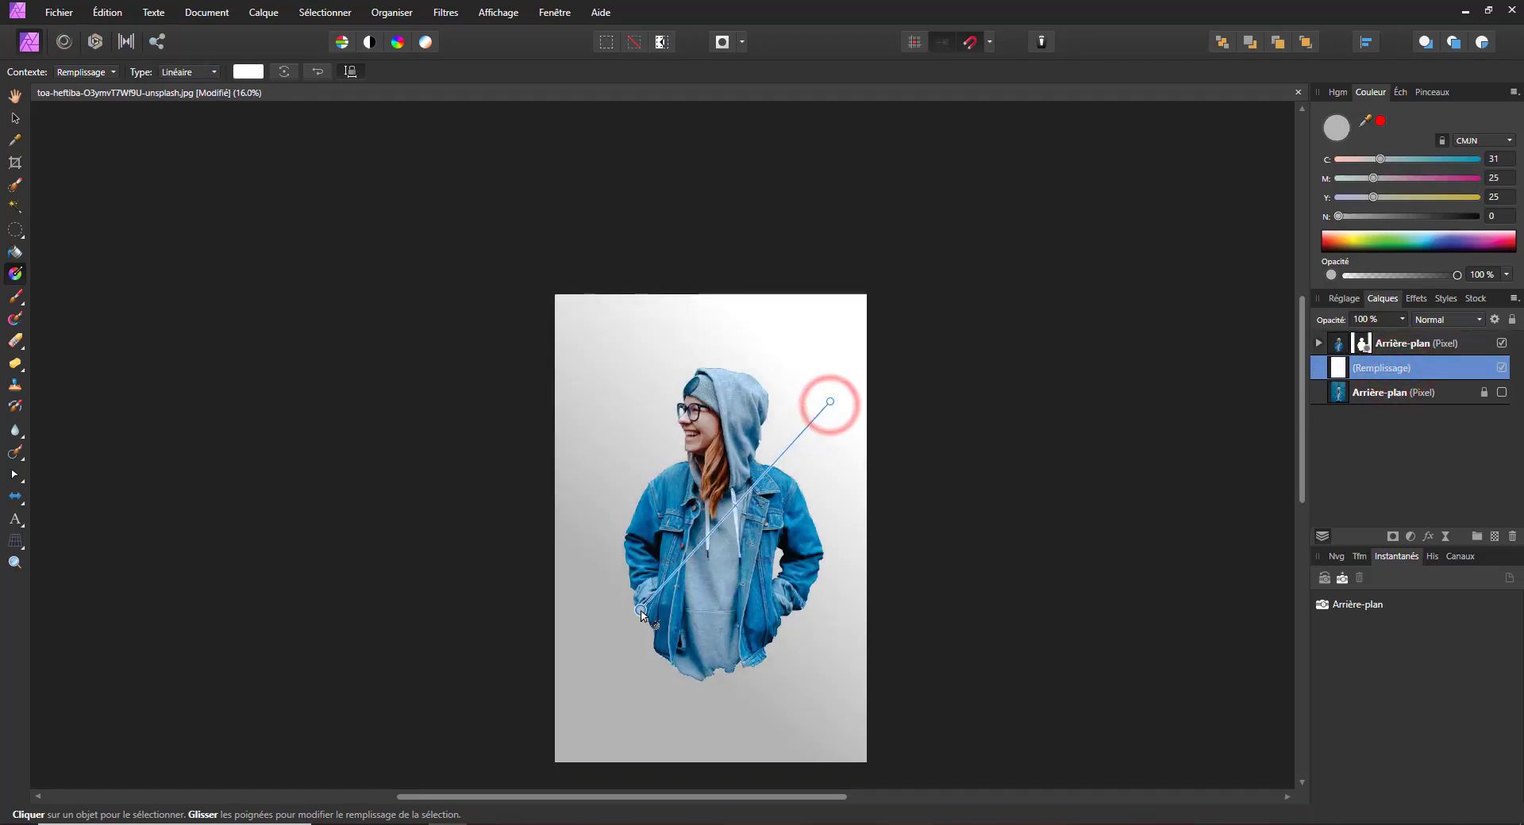
left_click(189, 72)
left_click(176, 145)
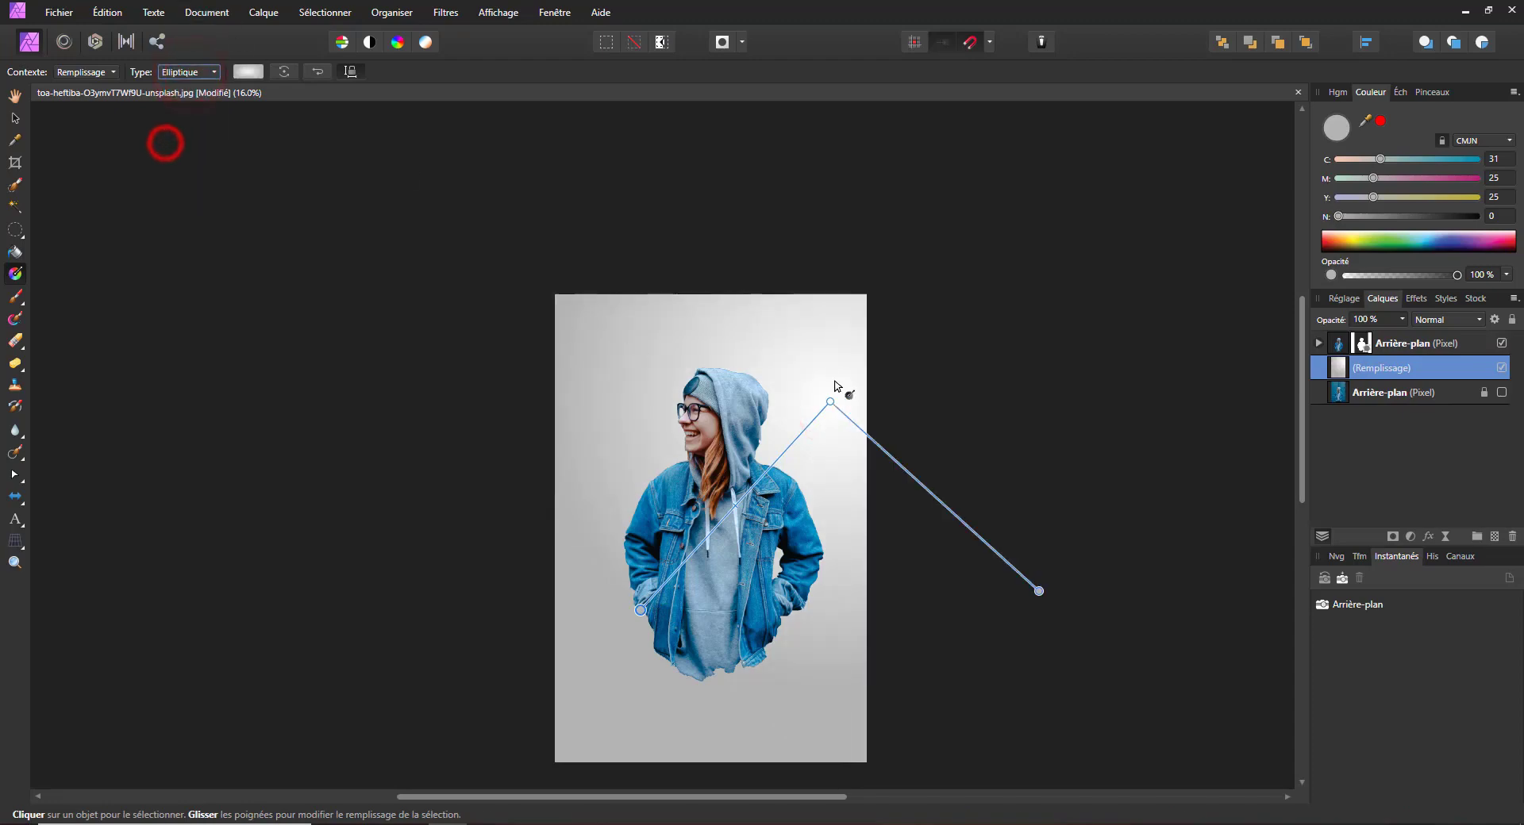
Reposition the elliptical gradient so its centre sits near the canvas's upper-left corner and its side axis runs just above the woman's head.
left_click_drag(831, 404, 638, 400)
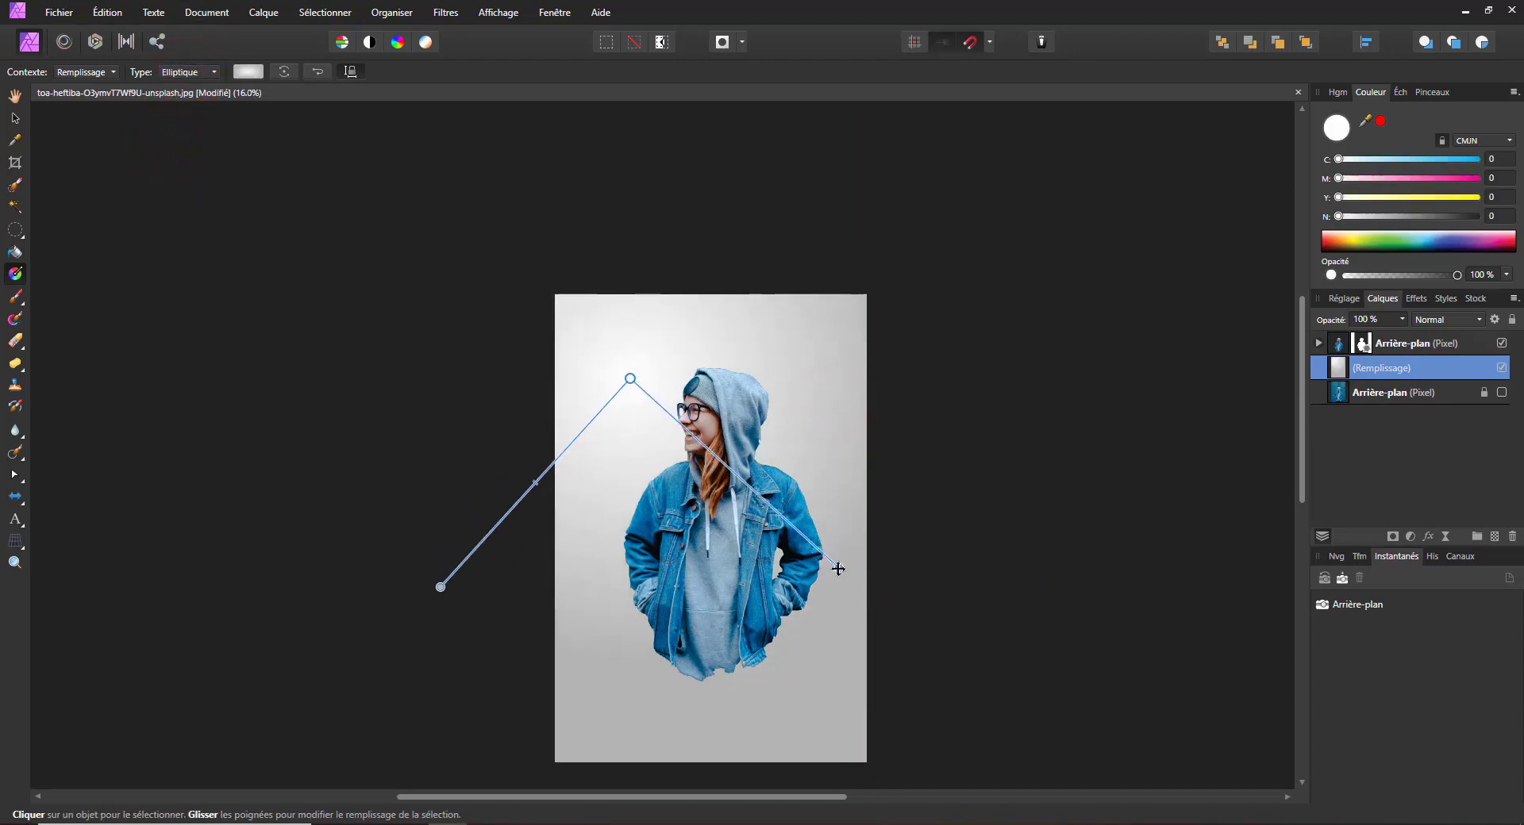
left_click_drag(836, 568, 823, 415)
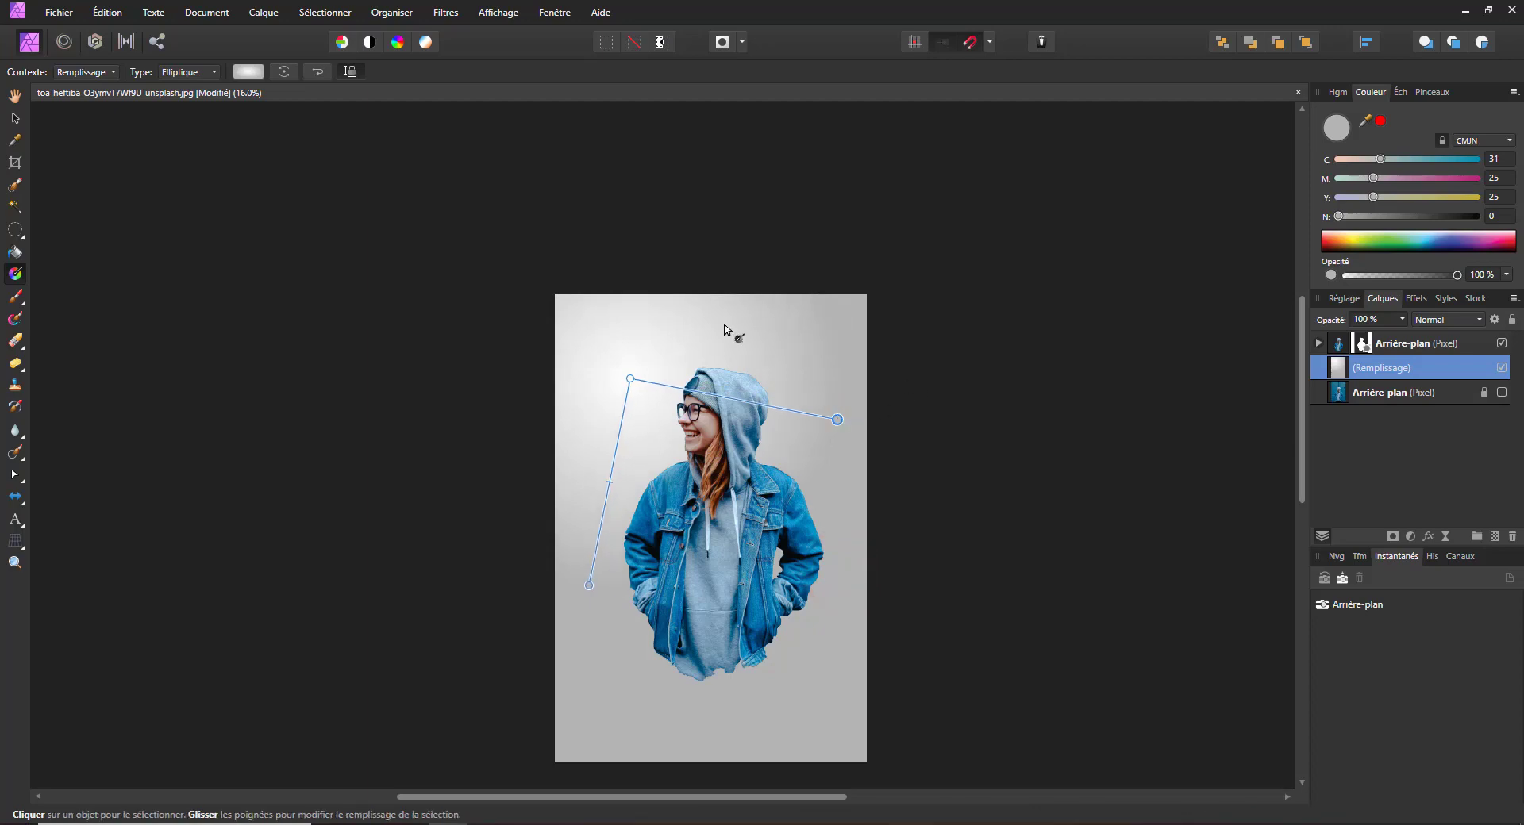
left_click_drag(629, 380, 598, 346)
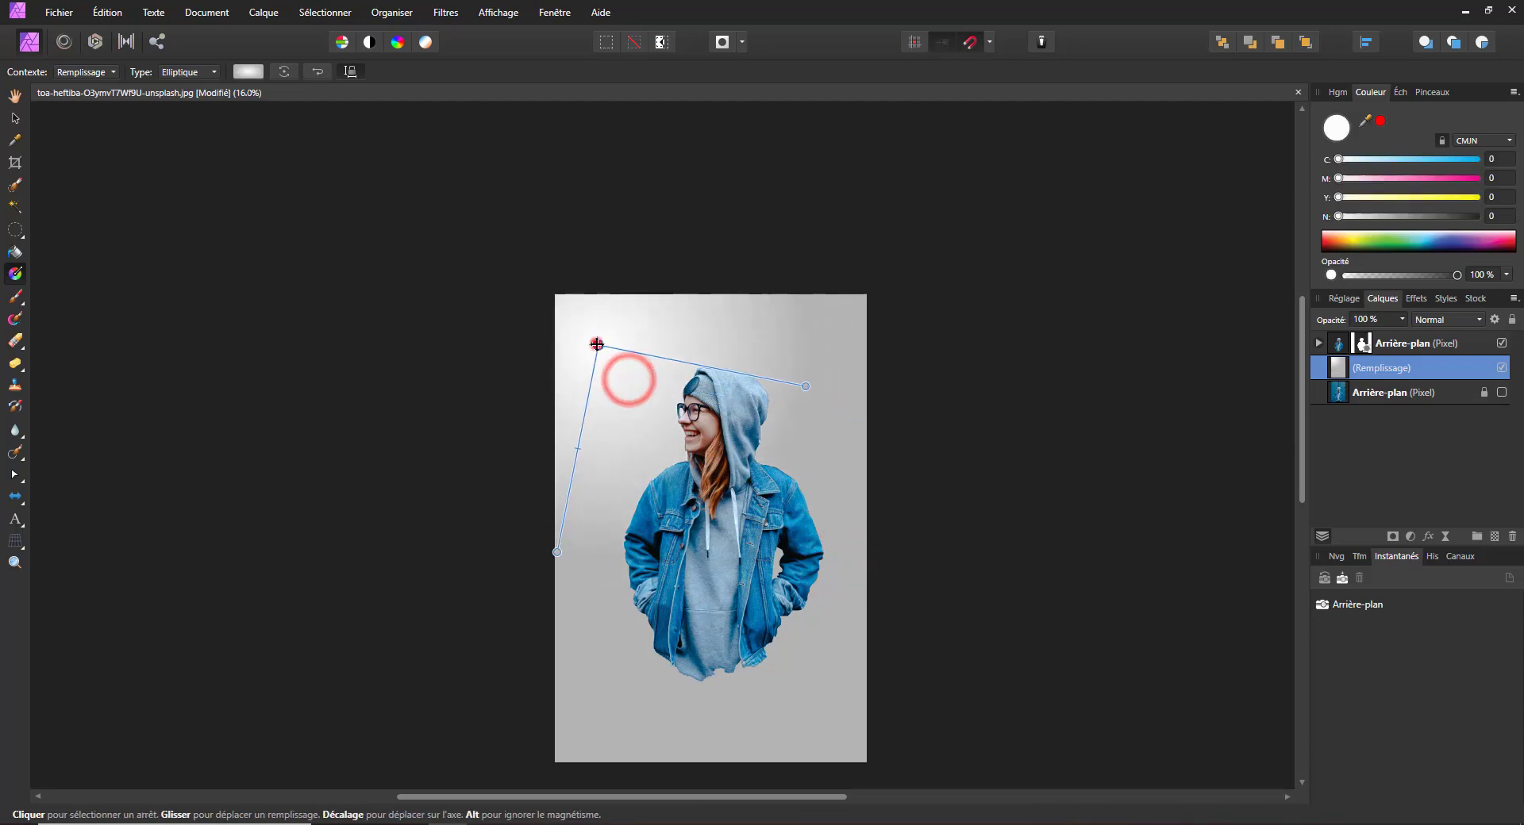
Colour the gradient's centre stop orange (C 0, M 58, Y 98, N 0) and its outer stop crimson (C 8, M 96, Y 59, N 1).
left_click_drag(1350, 241, 1351, 243)
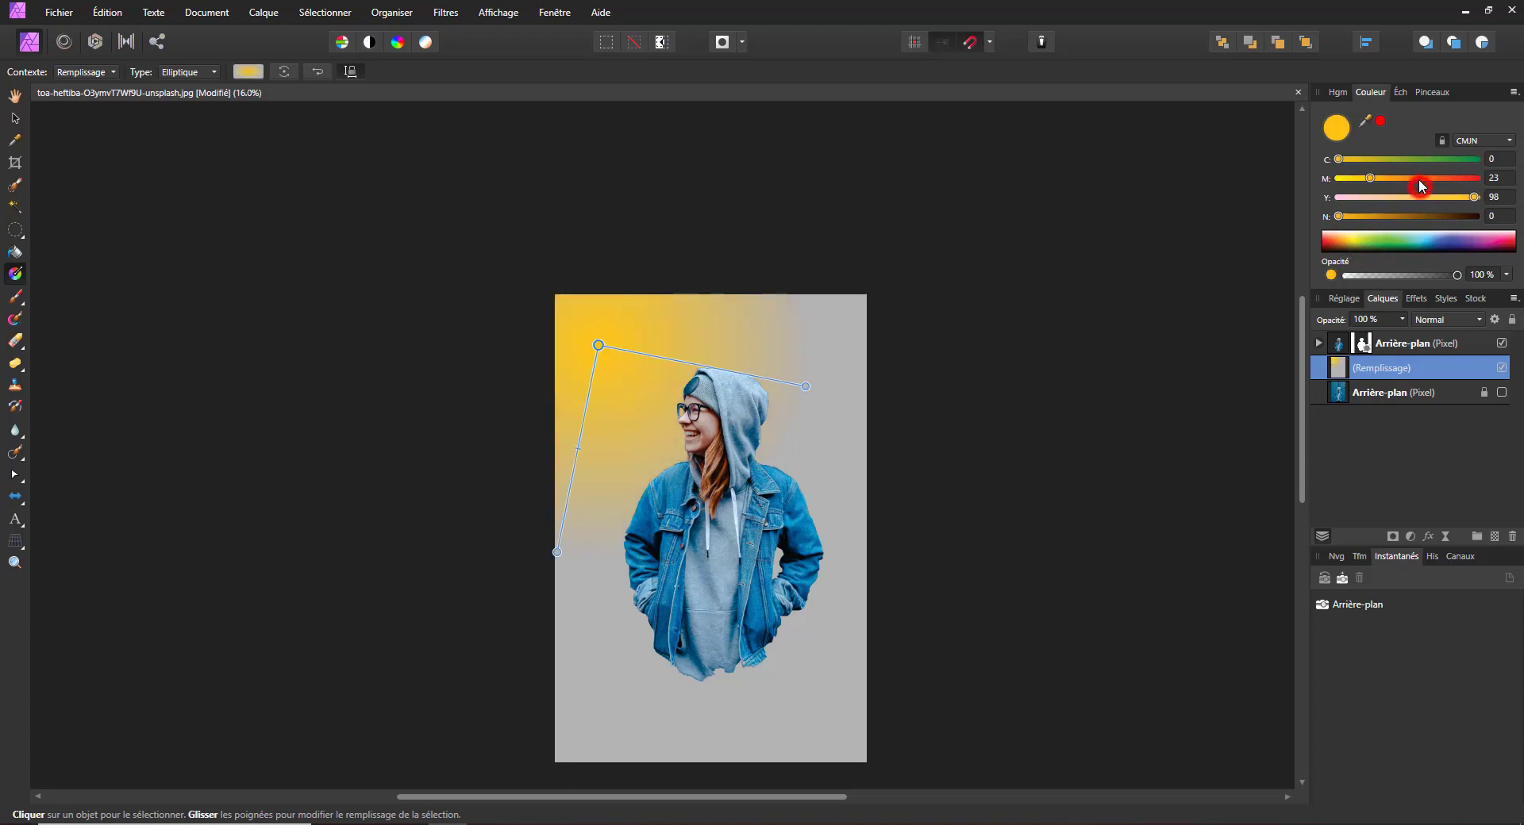
left_click(1420, 182)
left_click(805, 387)
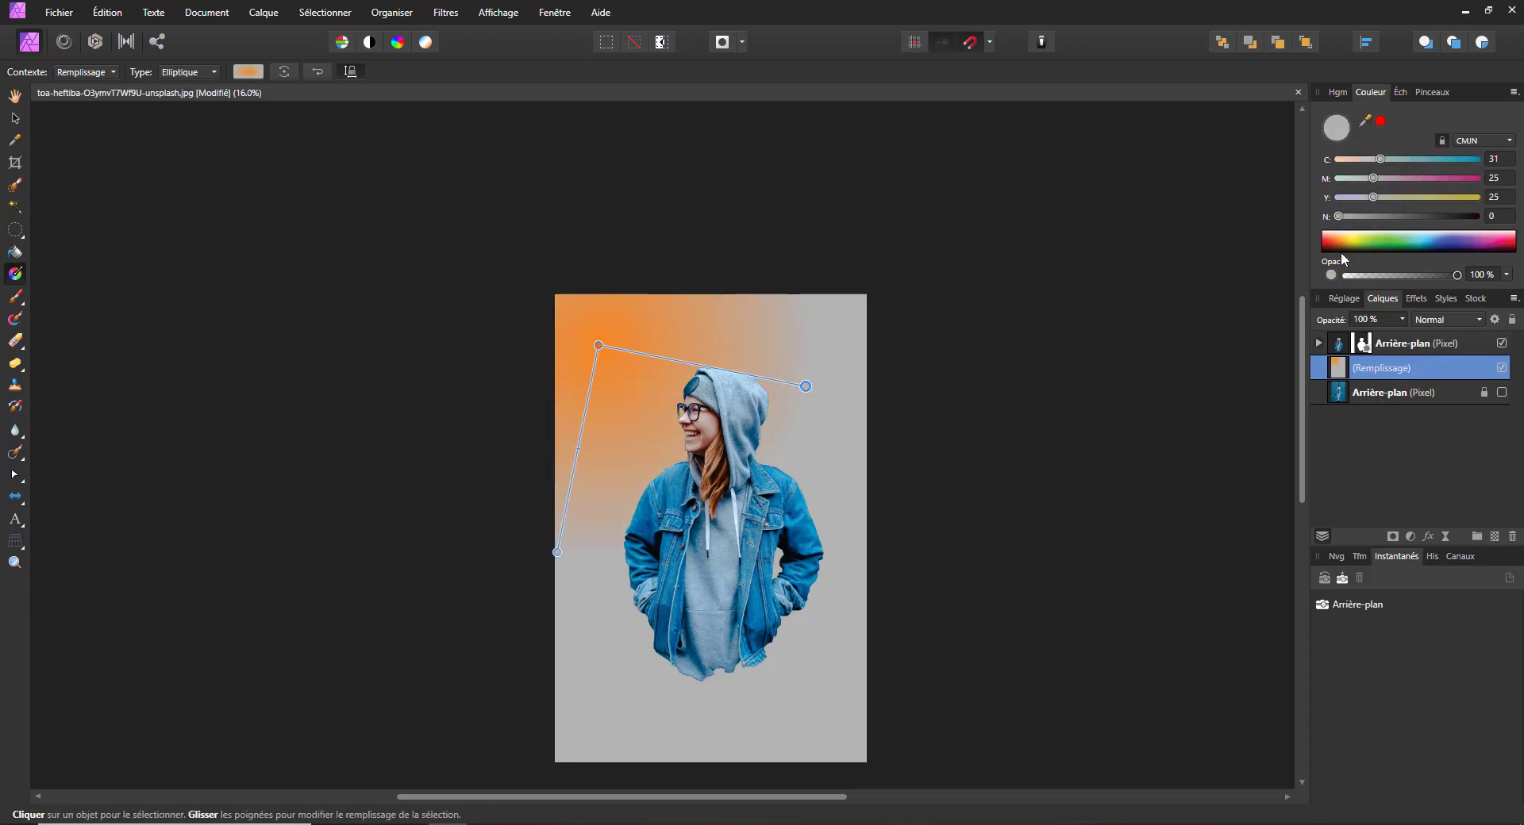
left_click_drag(1341, 254, 1330, 245)
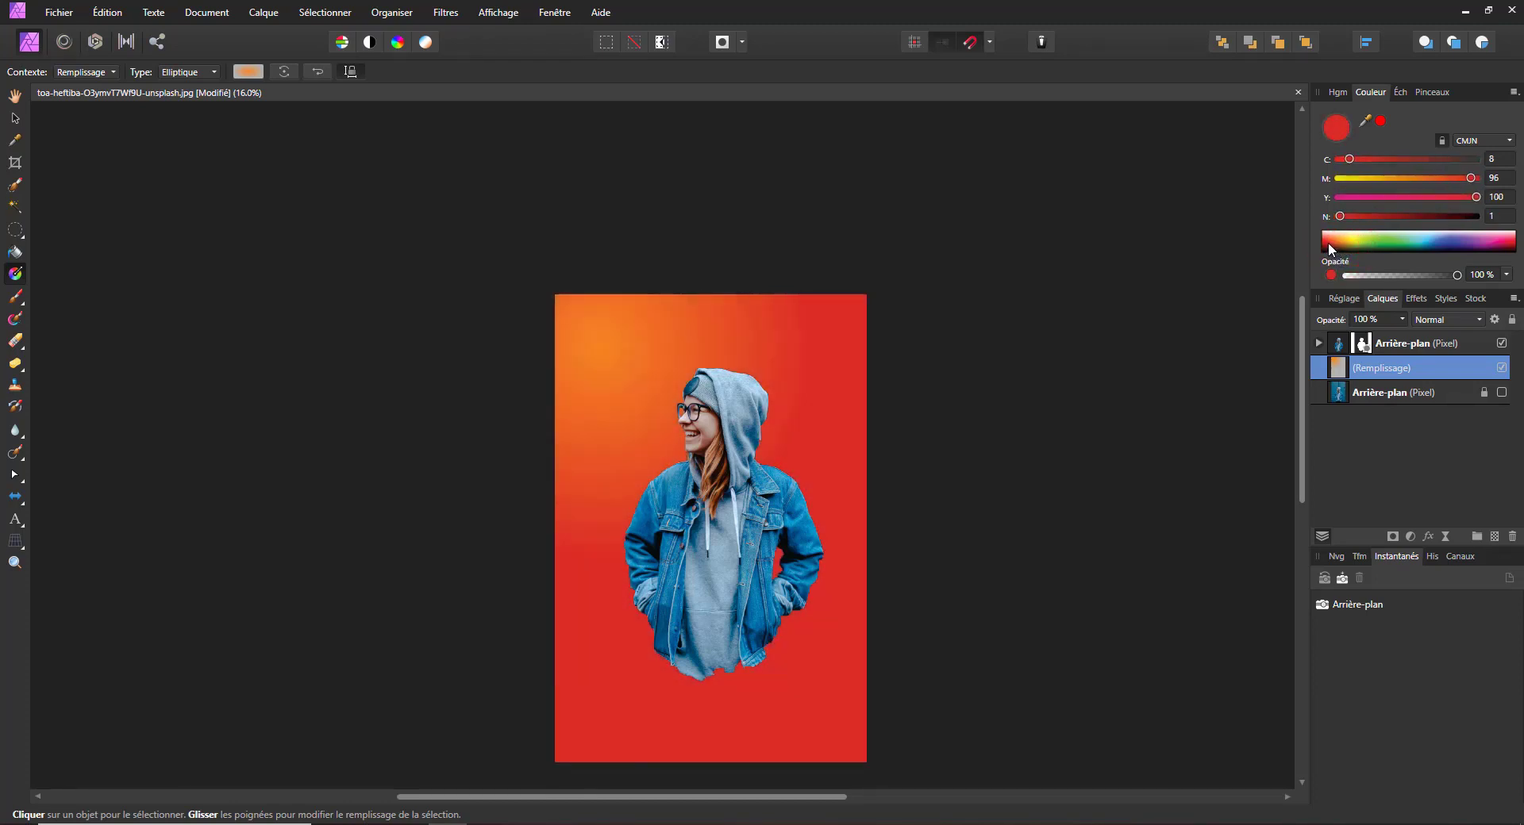
left_click_drag(1443, 195, 1431, 198)
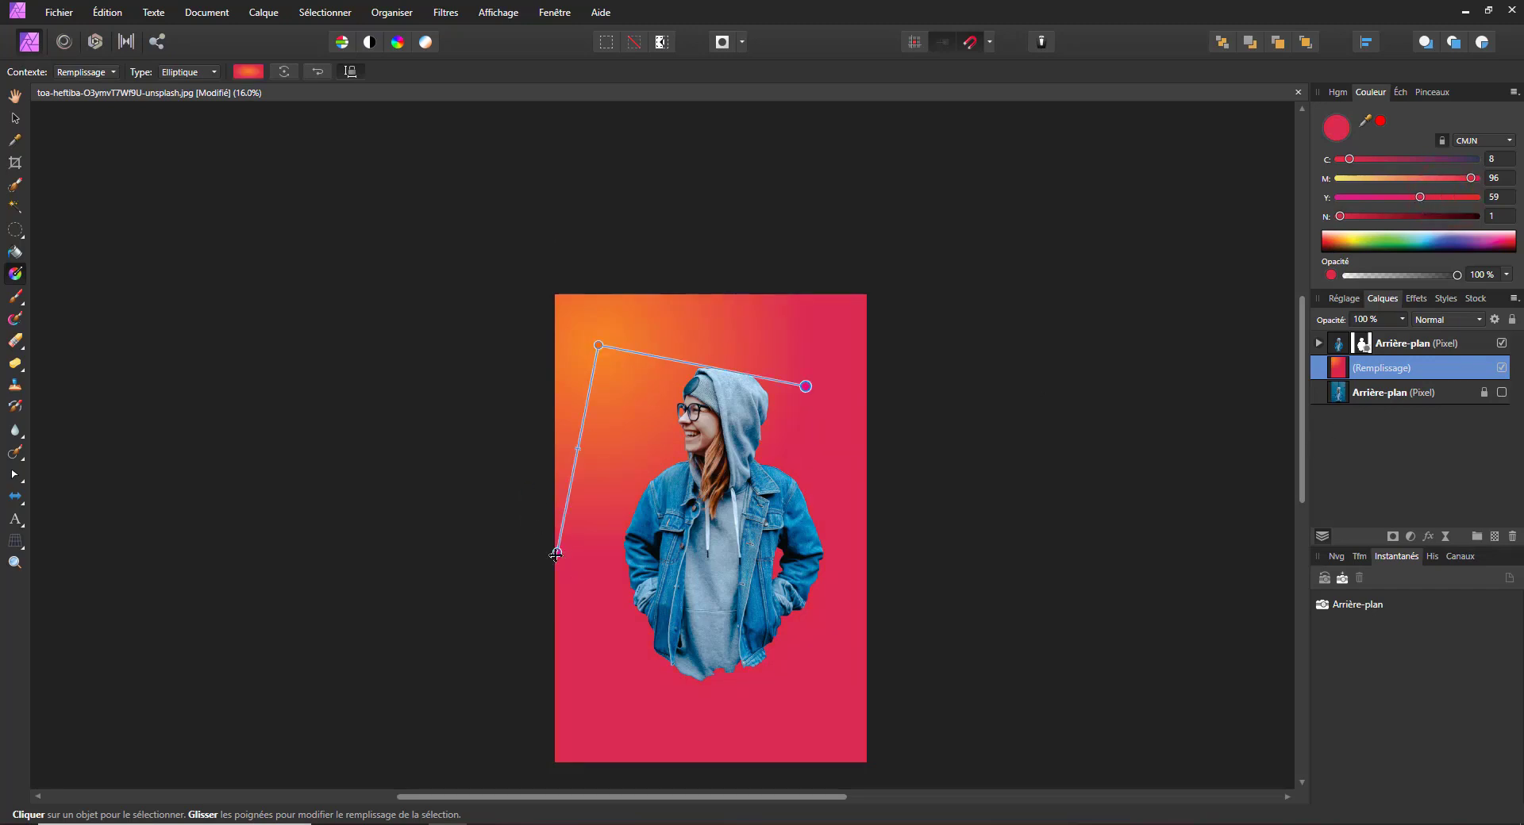
Rotate the gradient slightly around its centre and set the outer stop's opacity to 68 %.
left_click_drag(556, 555, 579, 562)
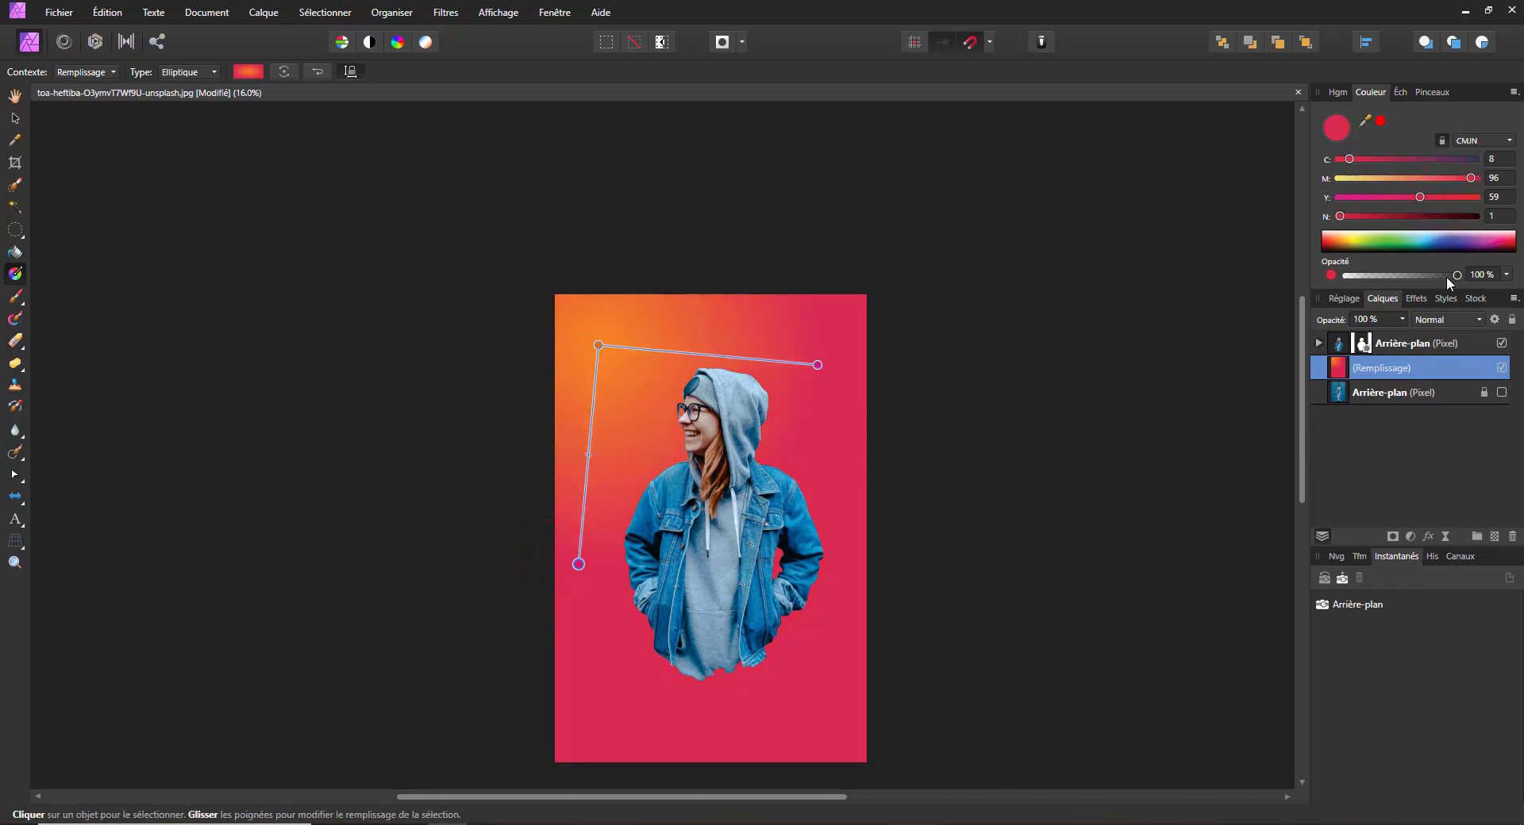
left_click_drag(1446, 276, 1422, 275)
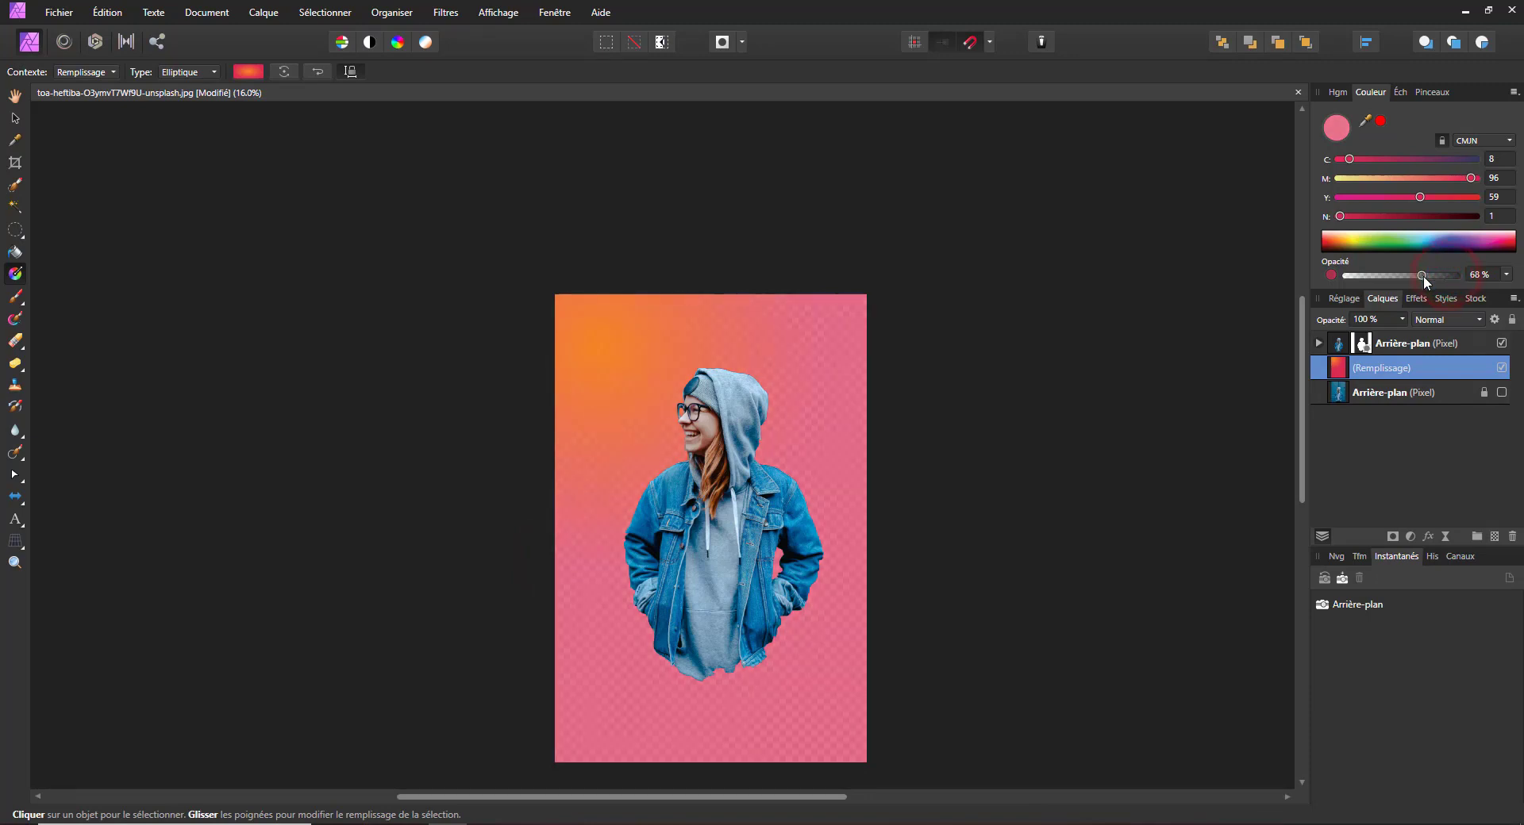
Add a new pixel layer beneath the gradient fill and flood-fill it with white.
left_click(1418, 393)
left_click(1494, 536)
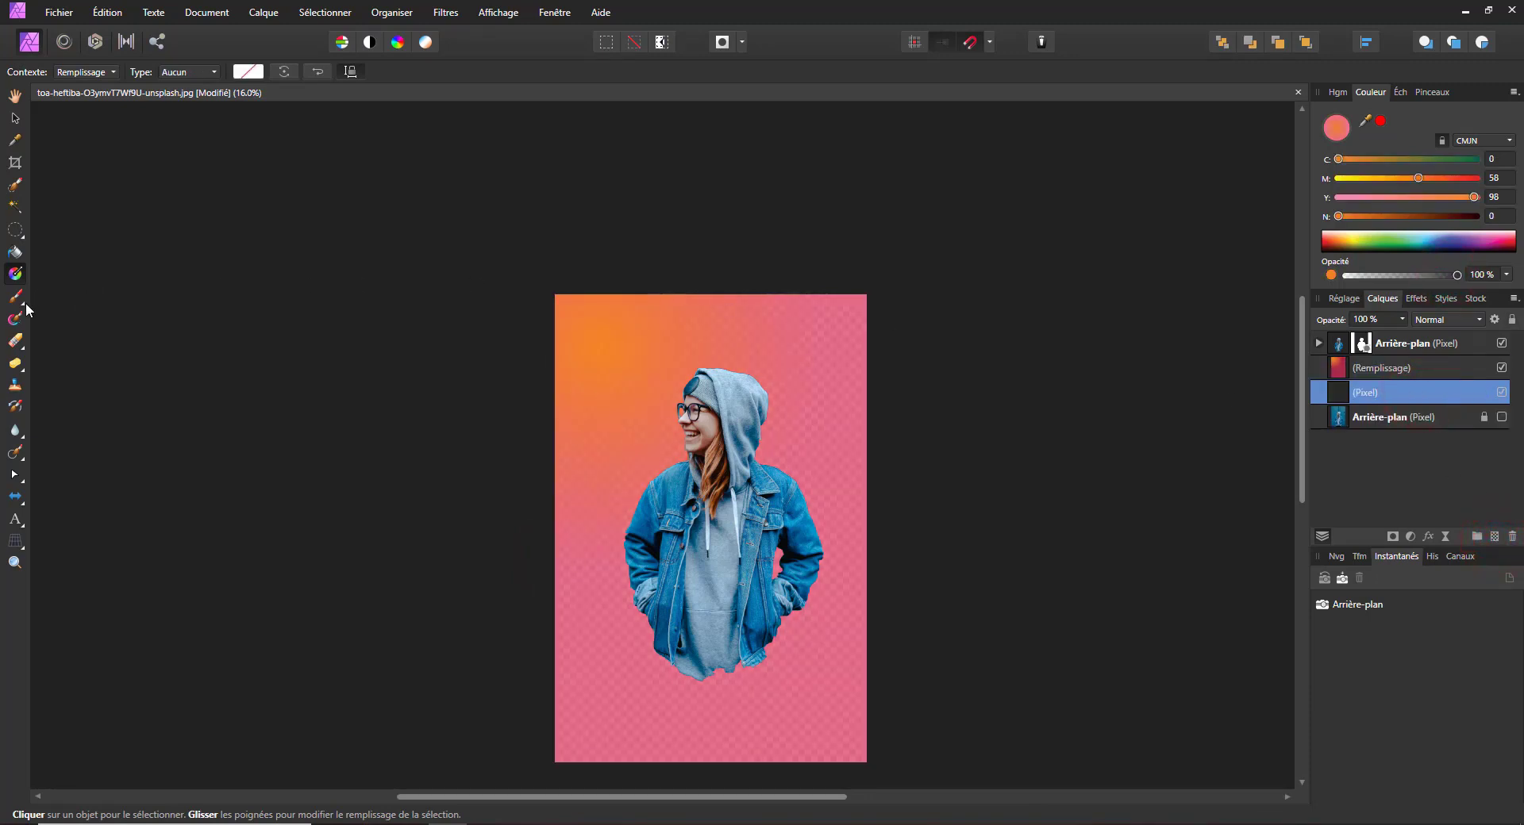
left_click(16, 253)
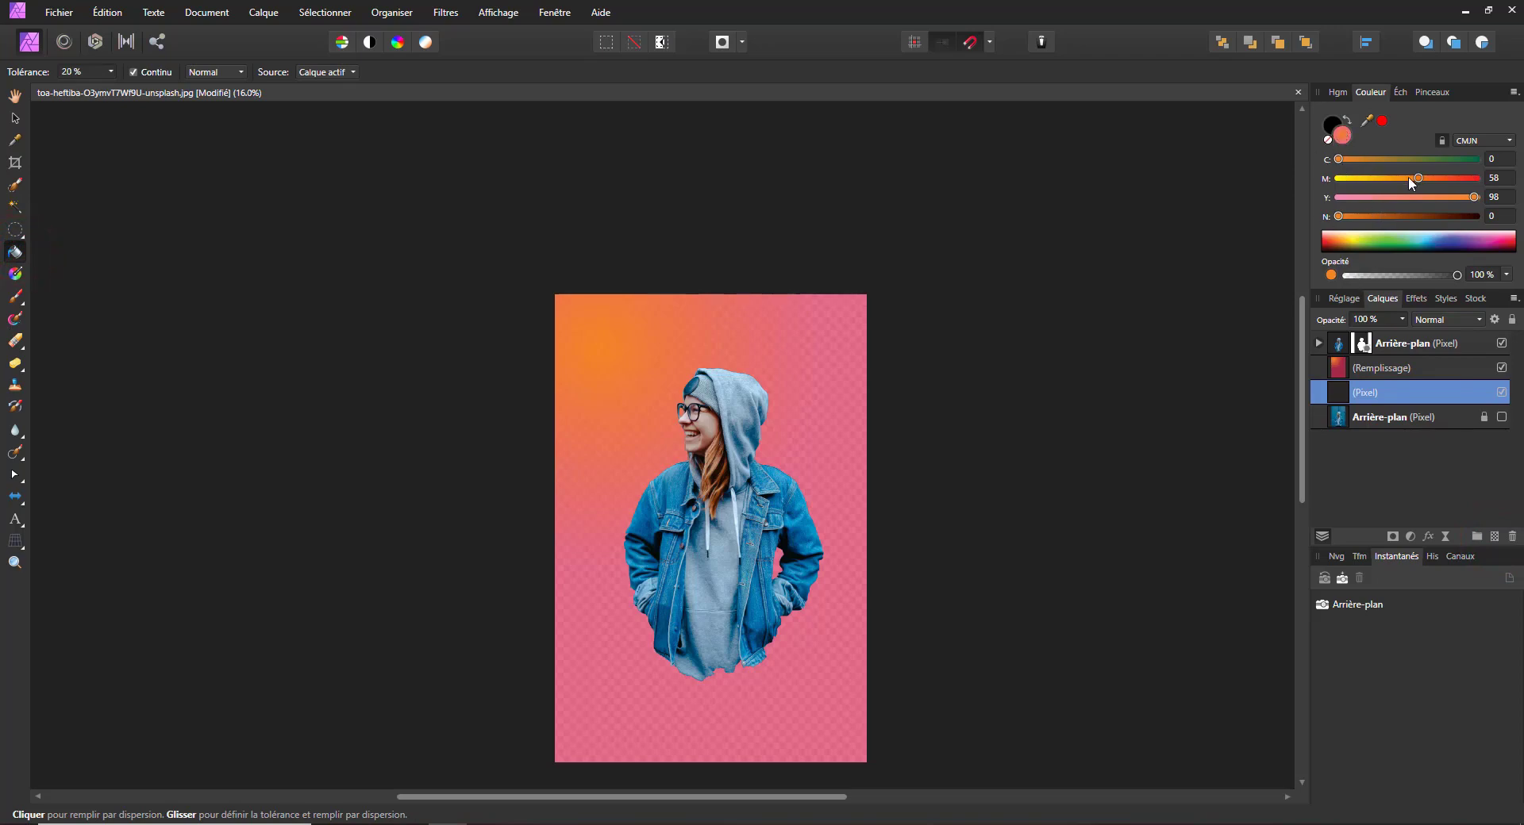
left_click_drag(1410, 183, 1339, 198)
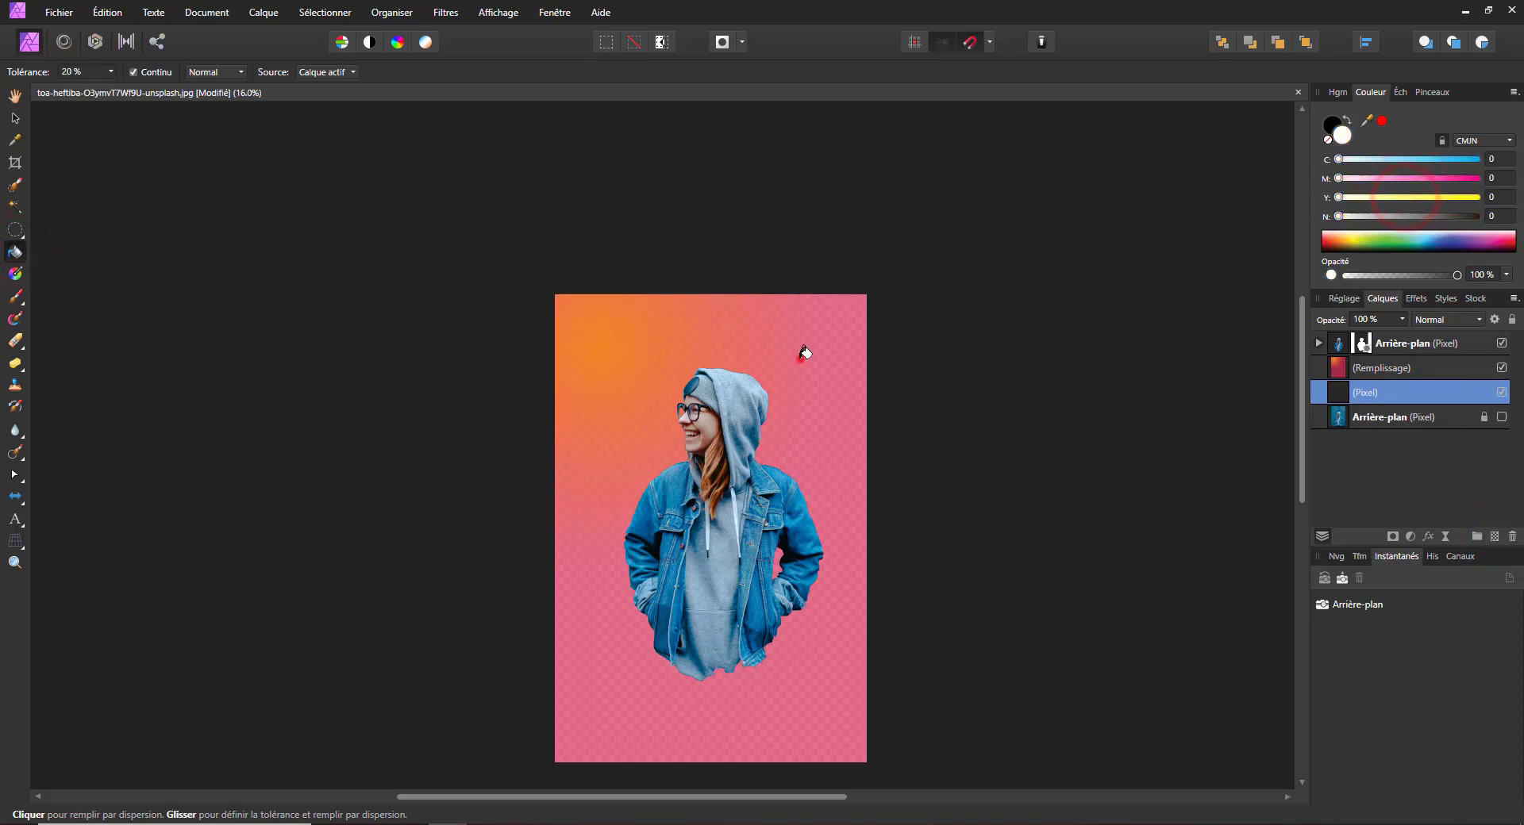
left_click(802, 355)
Set the Remplissage layer's opacity to 71 % and select the gradient's outer colour stop.
left_click(1457, 372)
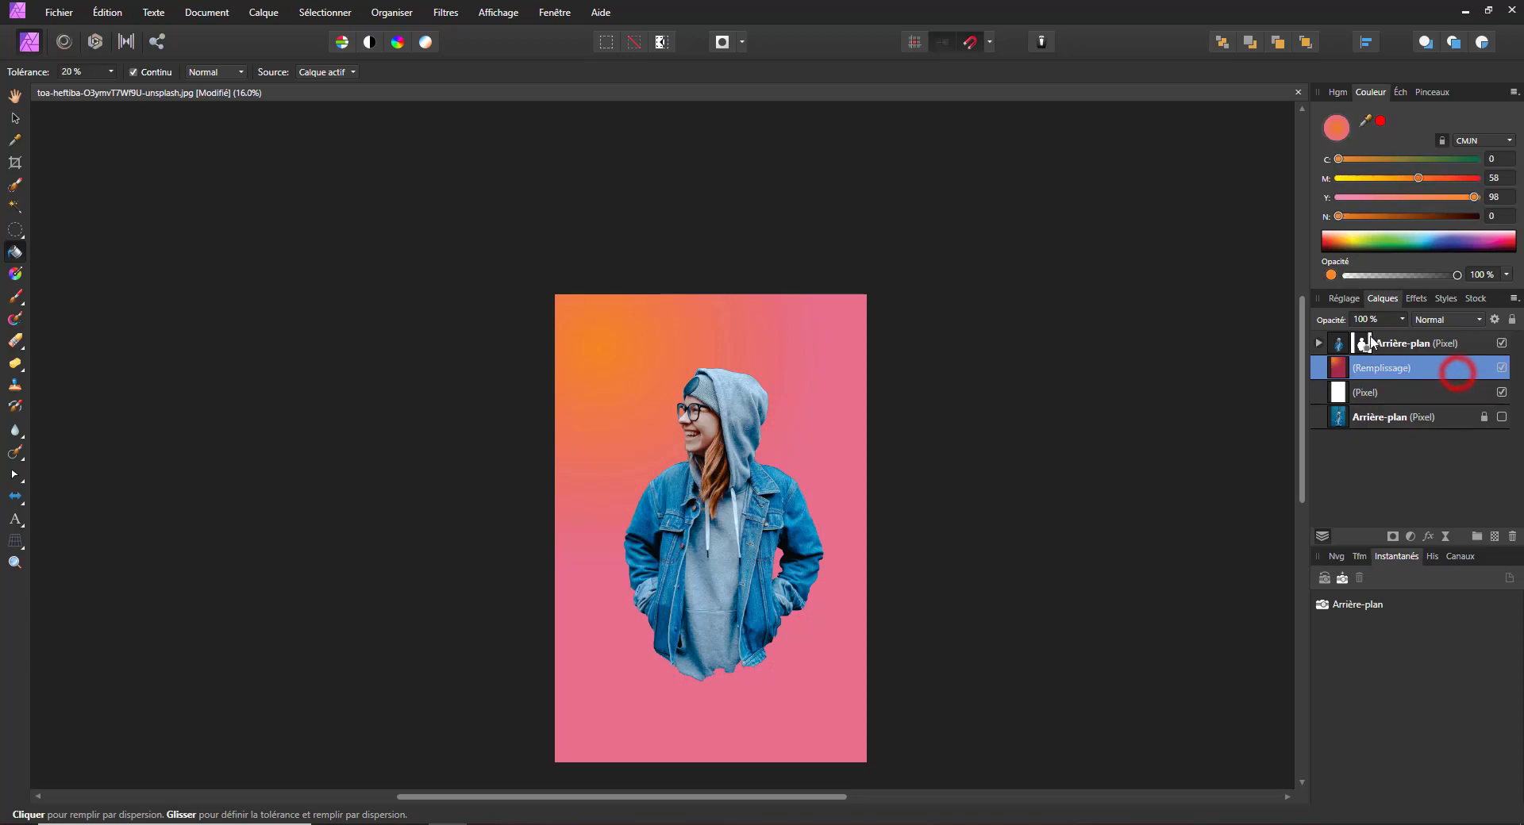
left_click(14, 276)
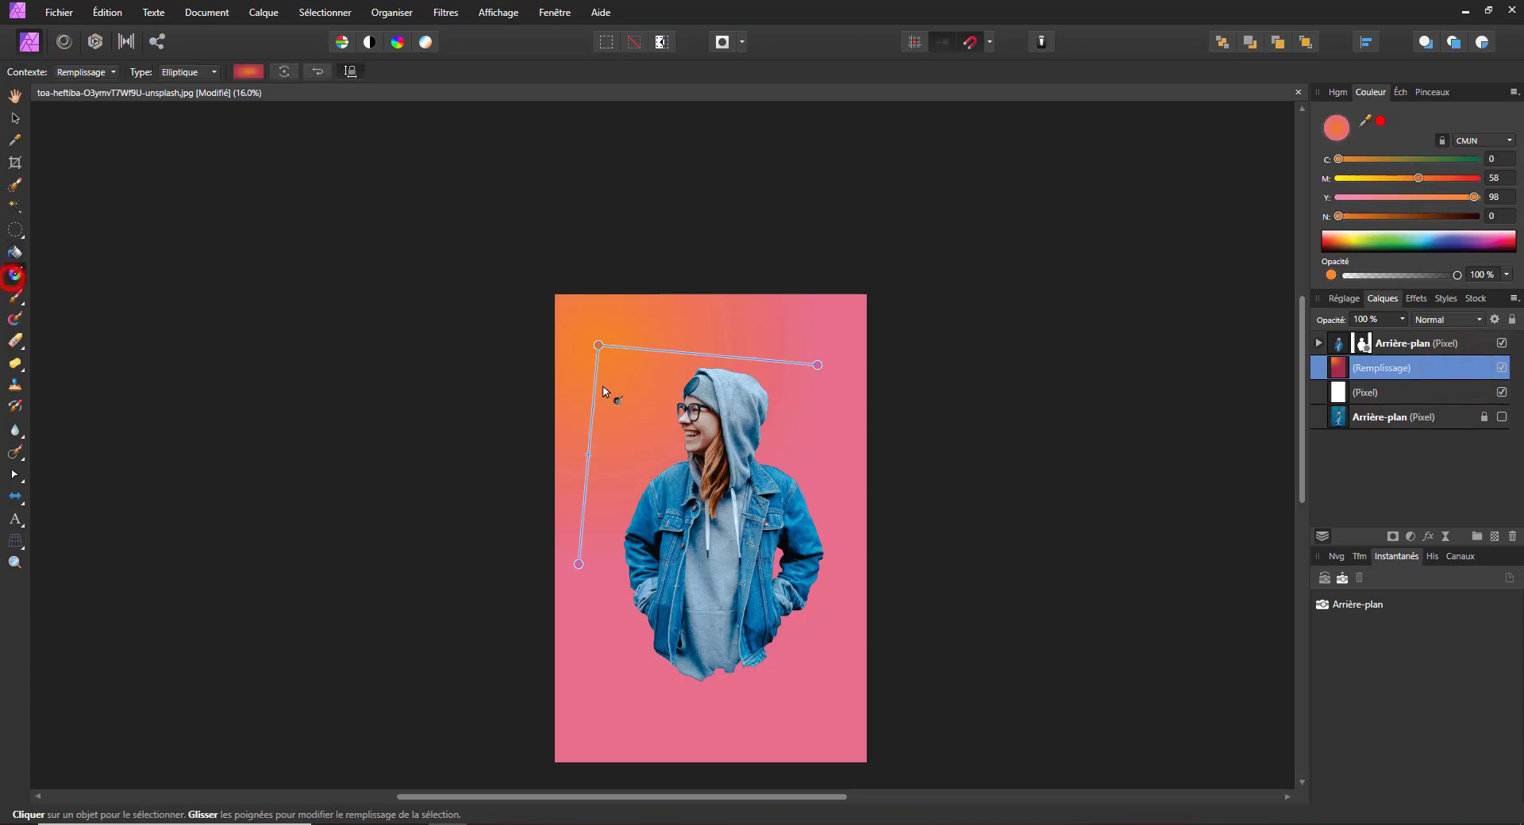
left_click(598, 346)
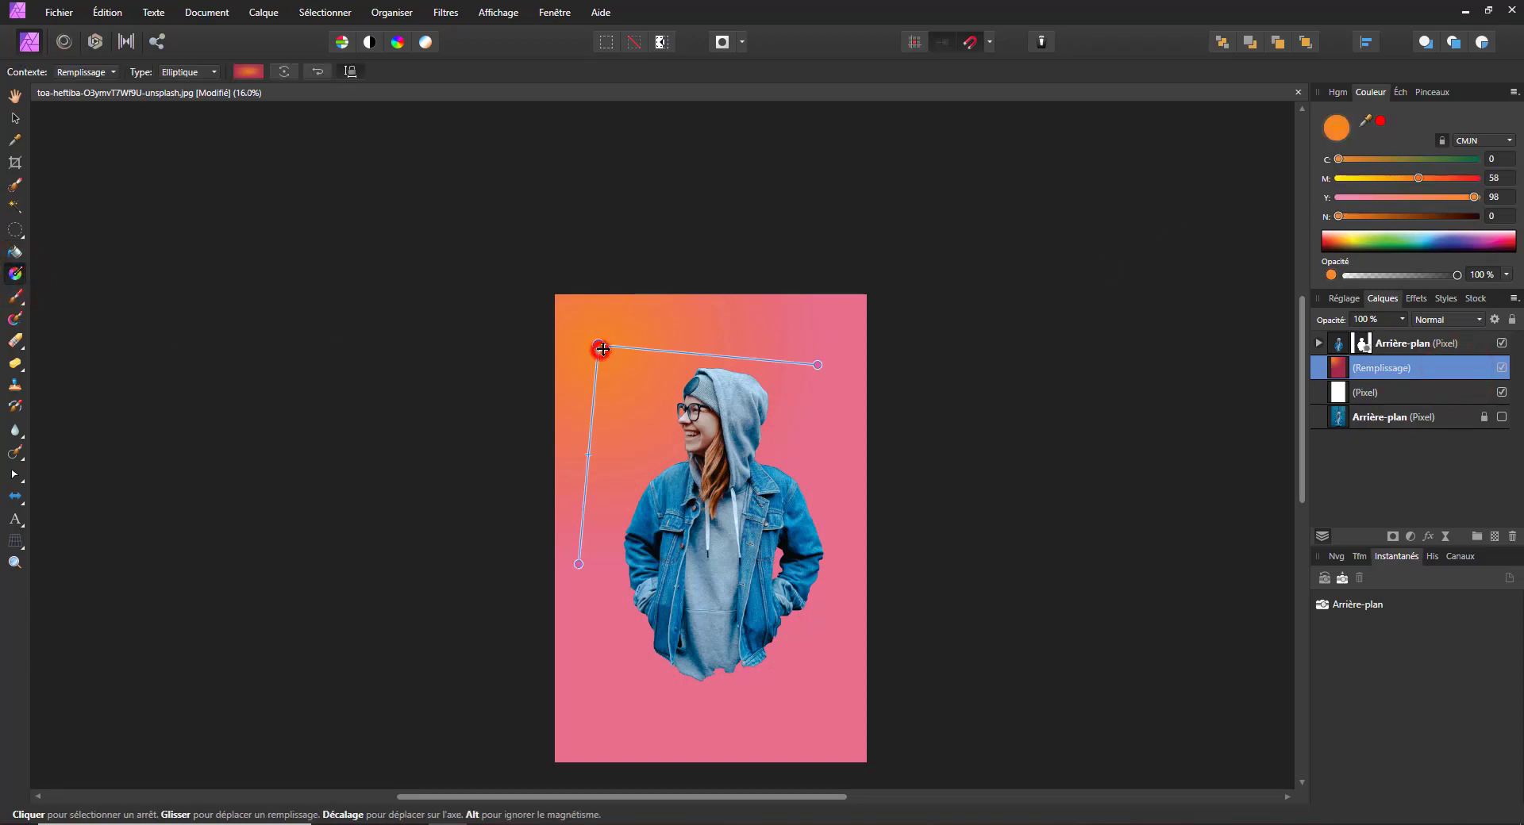
left_click(1402, 319)
left_click_drag(1381, 326, 1373, 340)
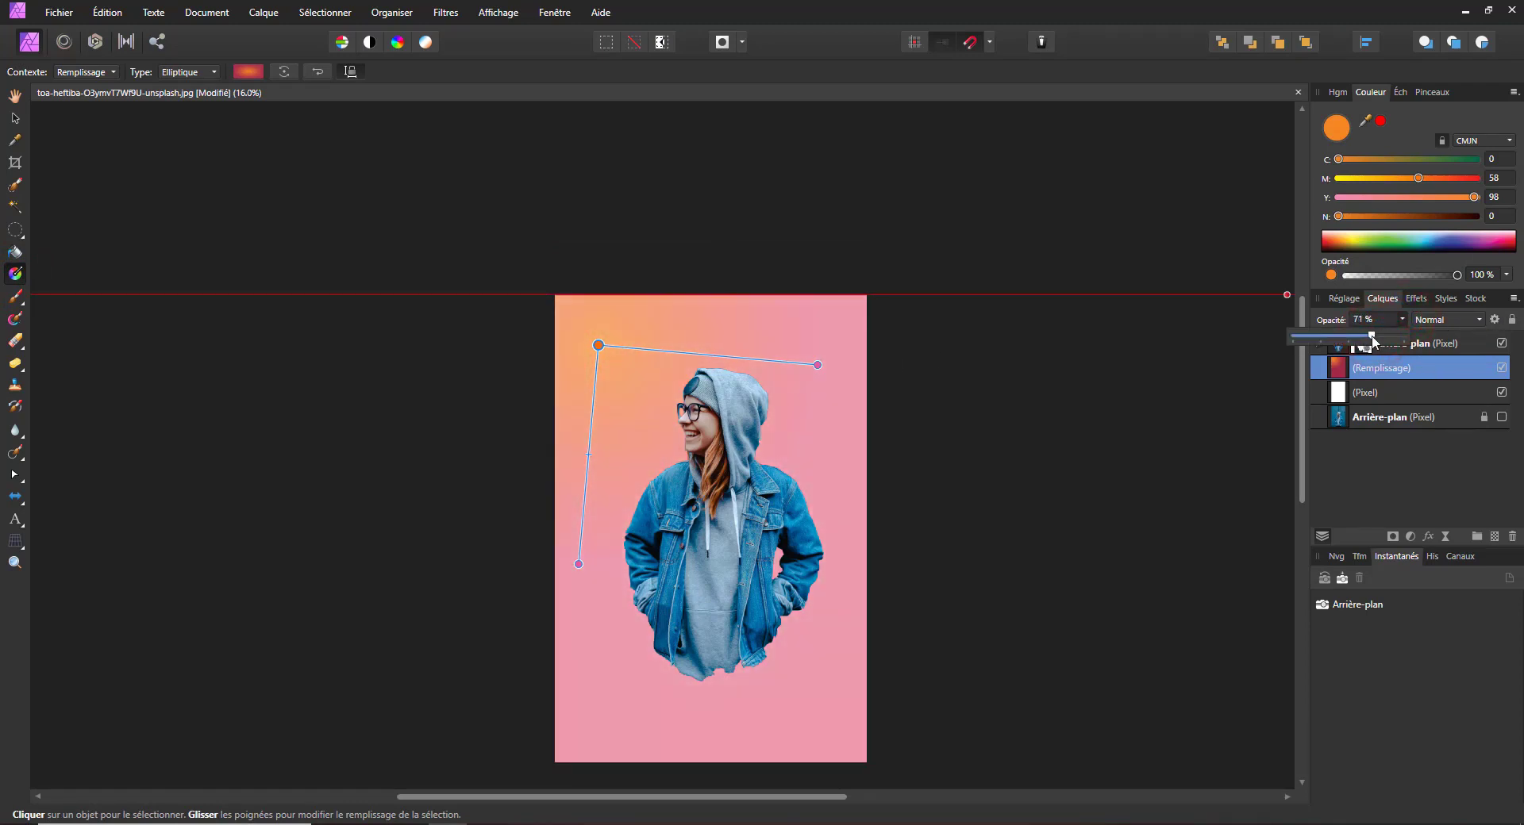
left_click(817, 365)
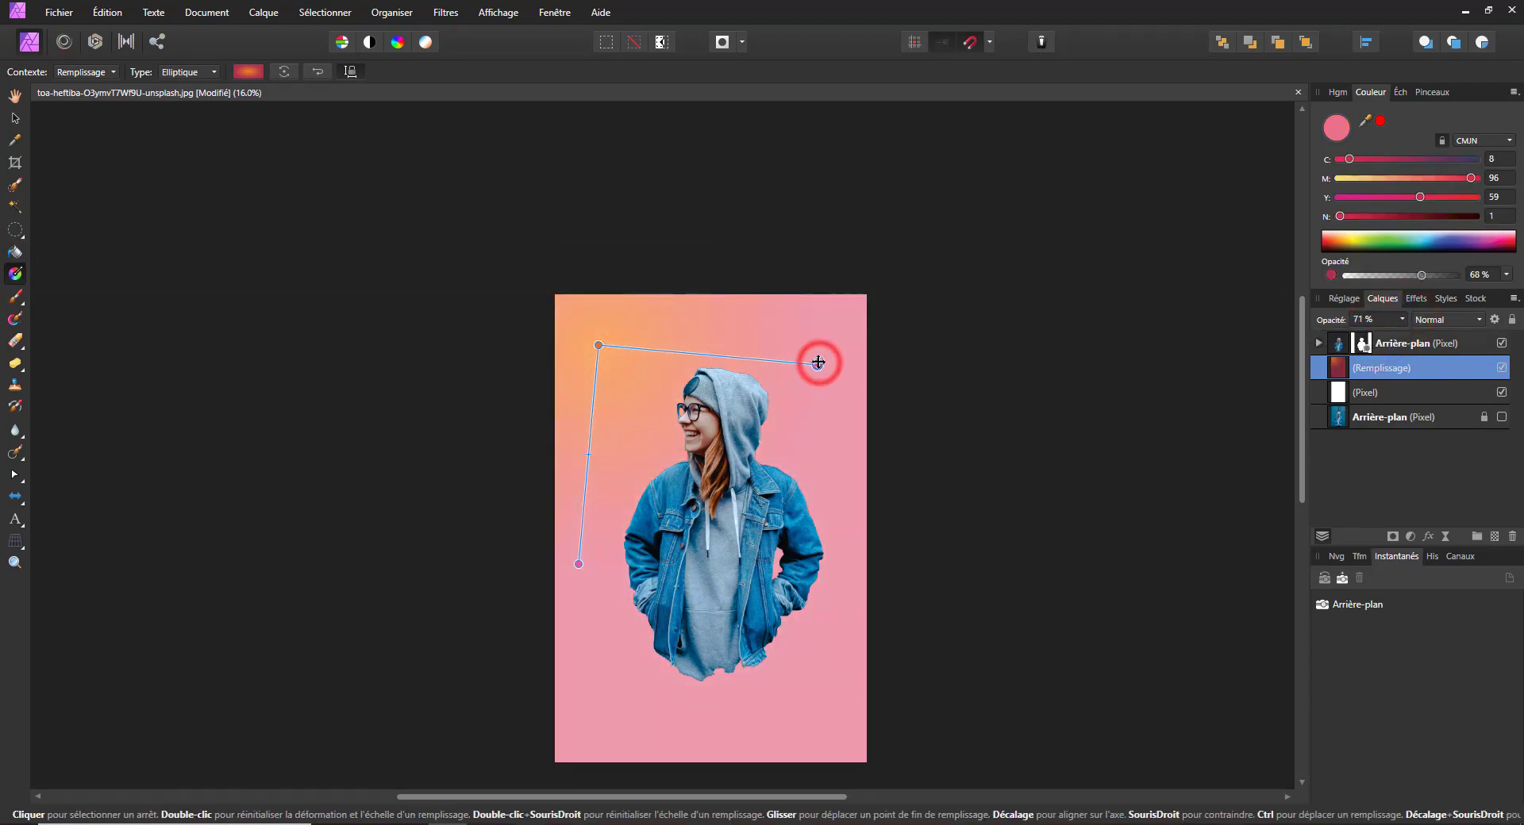
Set the opacity of the gradient's outer colour stop to 86 % and leave gradient editing.
mouse_move(1421, 274)
left_mouse_down()
mouse_move(1487, 278)
mouse_move(1425, 278)
mouse_move(1438, 279)
left_mouse_up()
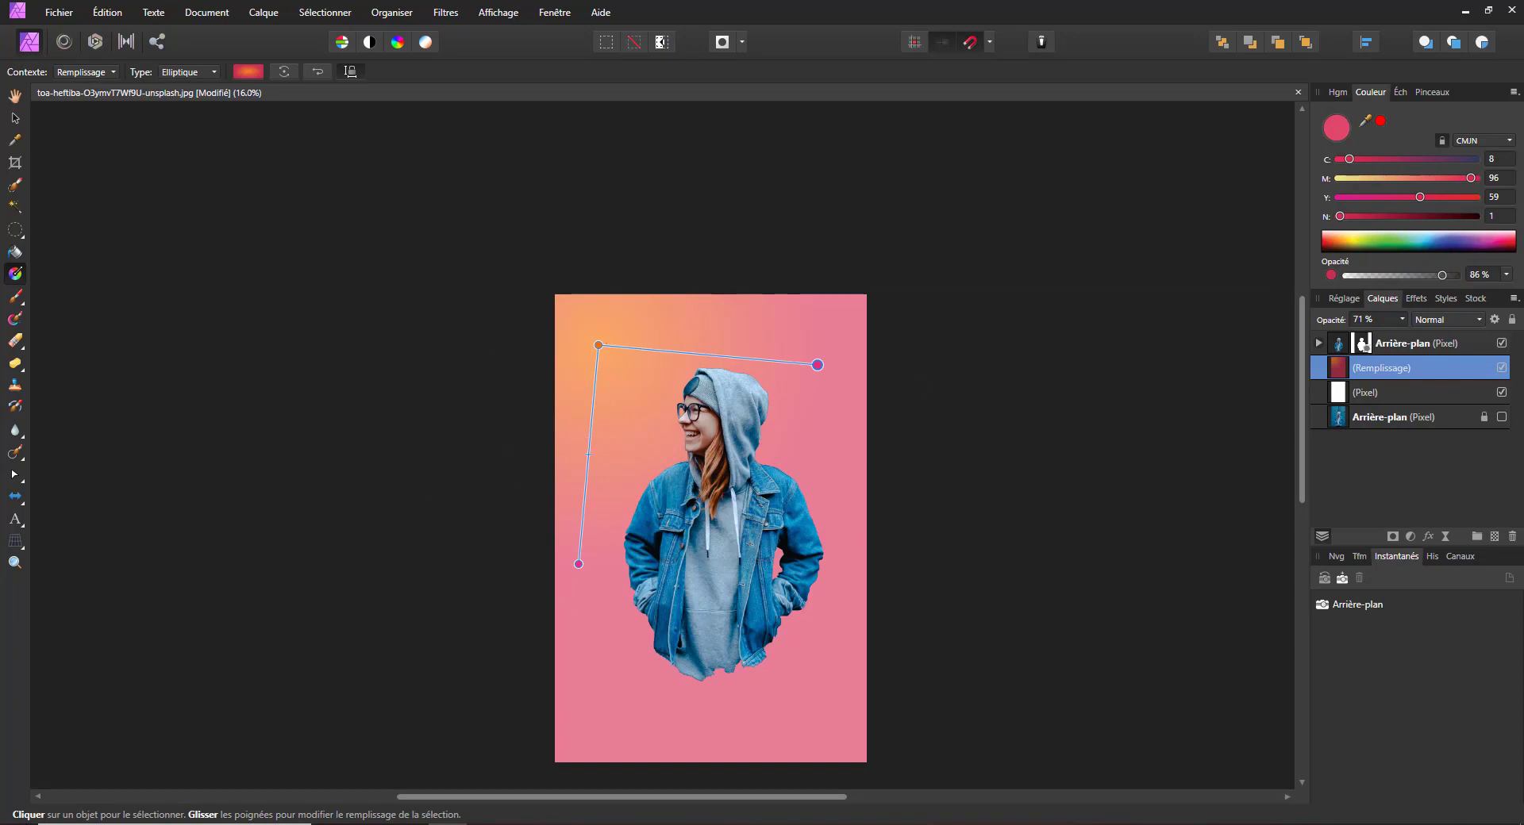
left_click(15, 119)
scroll(880, 565, "up", 1)
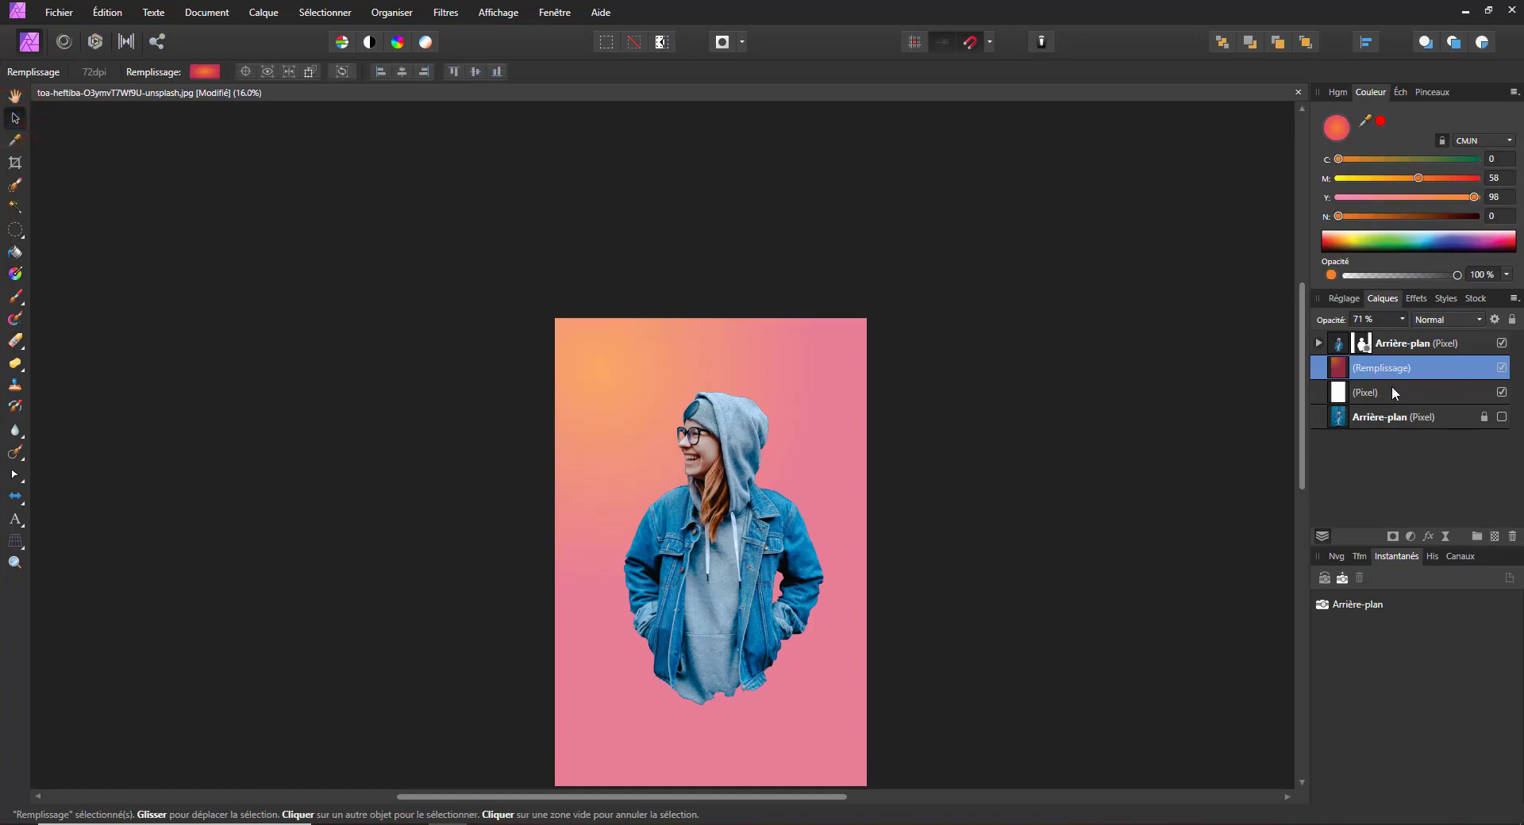
Group the Remplissage layer with the white pixel layer beneath it and name the group "fond".
left_click(1390, 388, "ctrl")
left_click(1411, 370)
left_click(1375, 389, "ctrl")
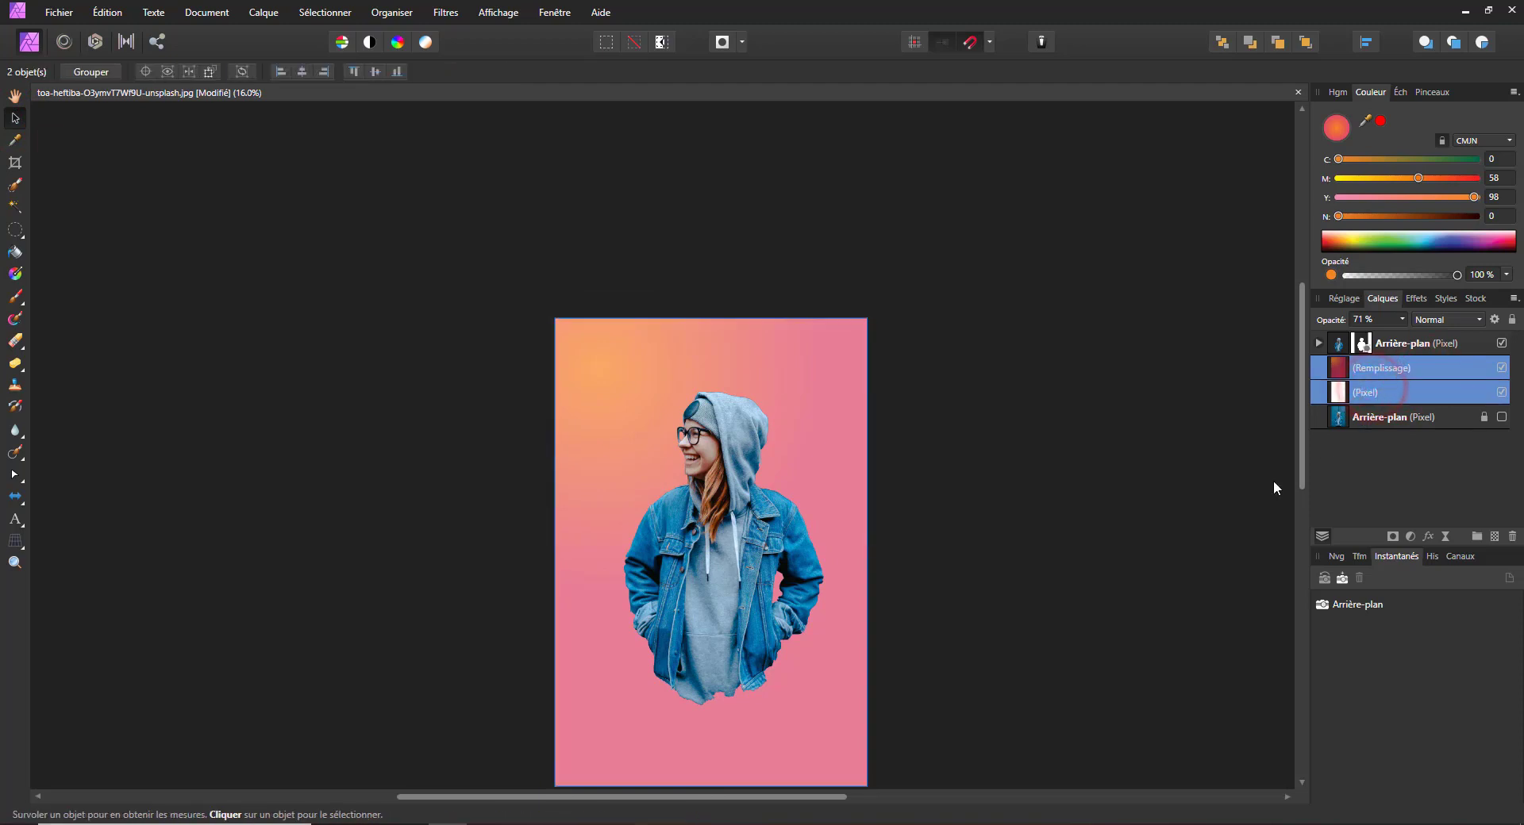
key("ctrl+g")
double_click(1370, 368)
type("fond")
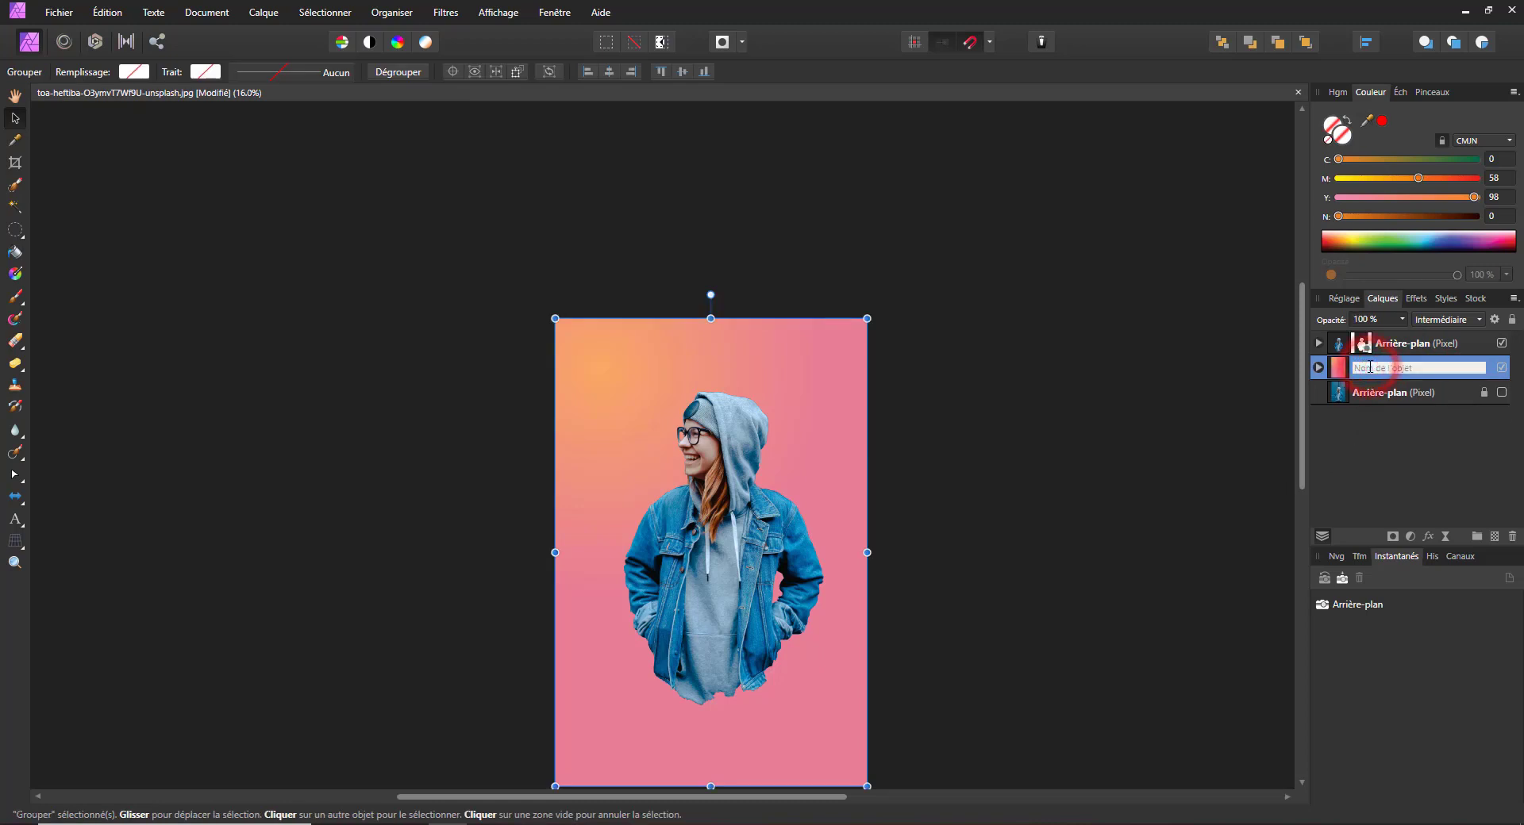
key("Return")
scroll(848, 556, "up", 2)
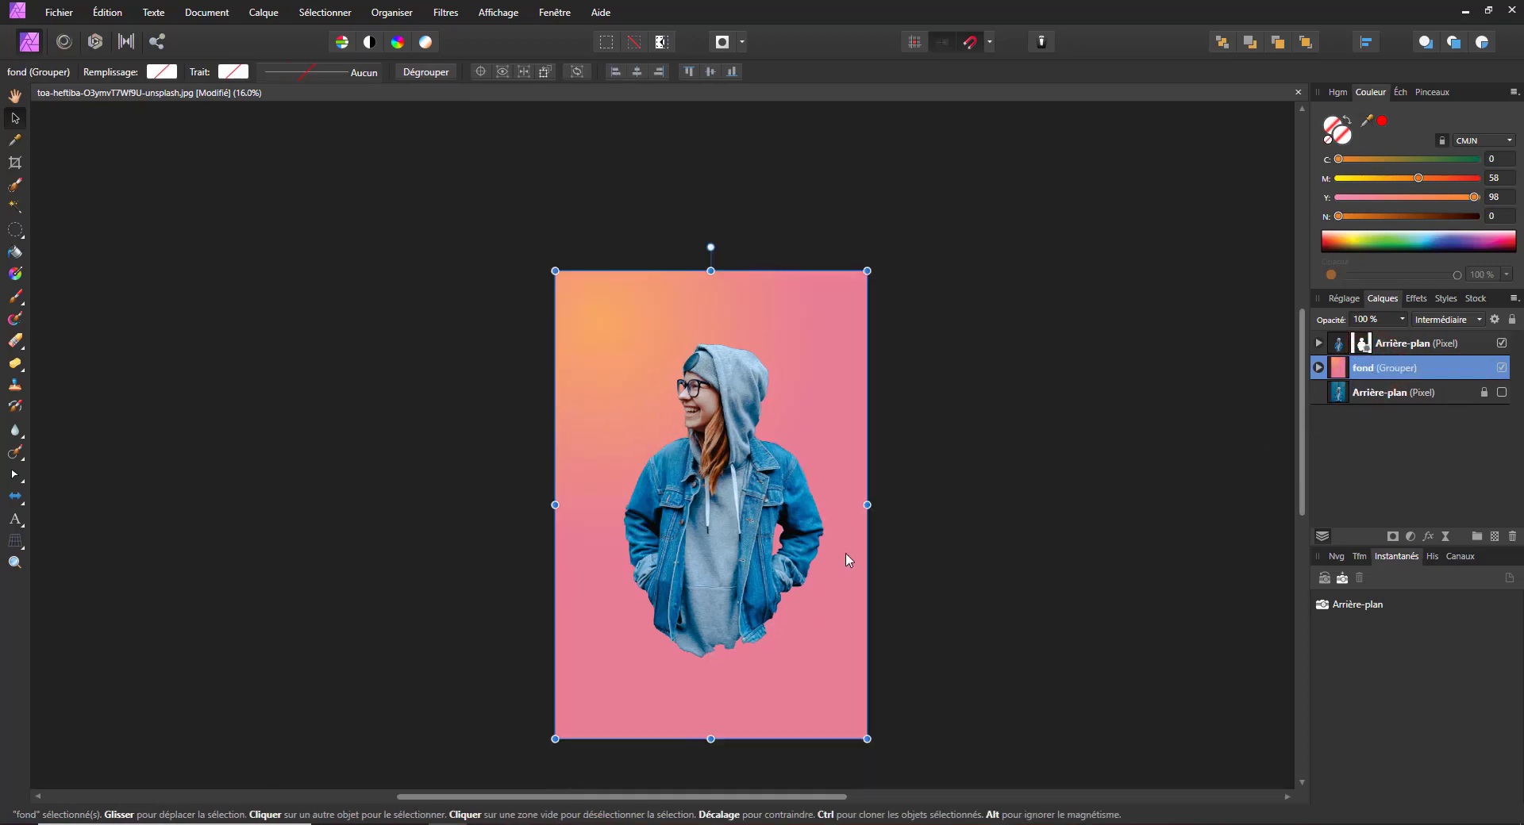
scroll(847, 560, "down", 1)
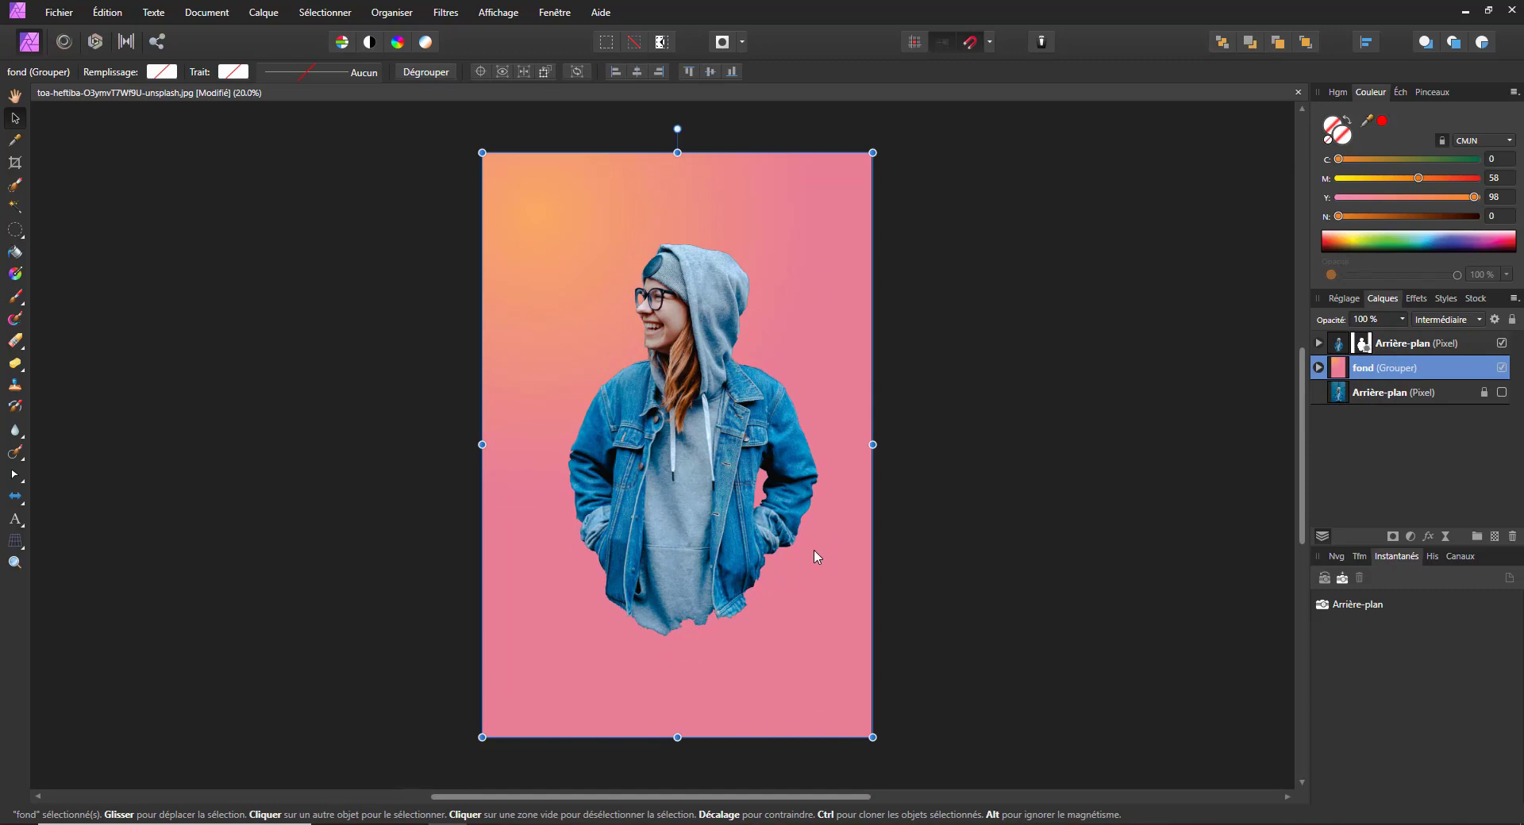
Add a new pixel layer above the woman's cut-out and try a 22 px brush stroke on it.
left_click(1405, 339)
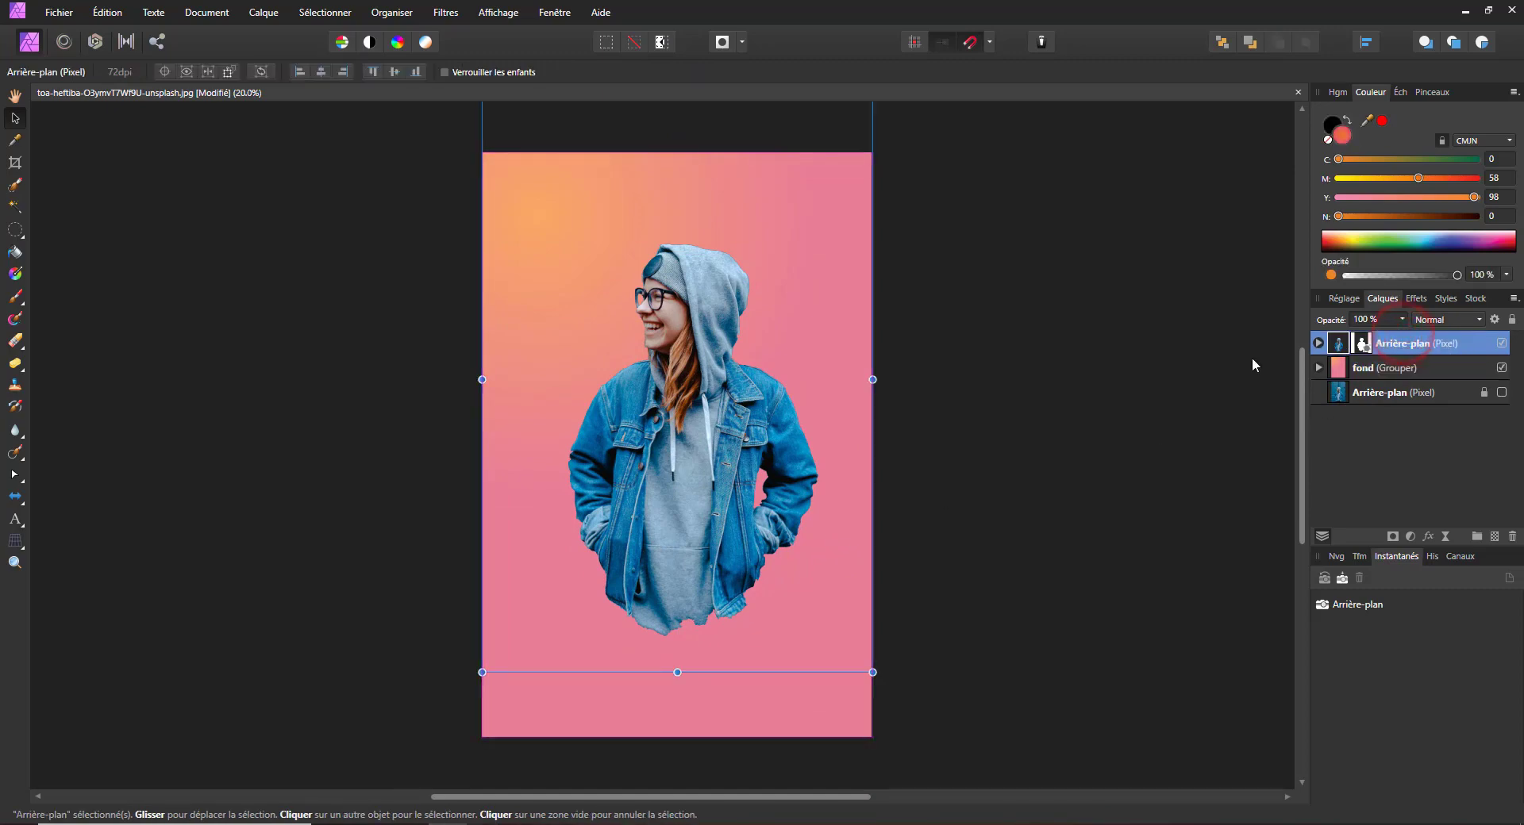
left_click(14, 298)
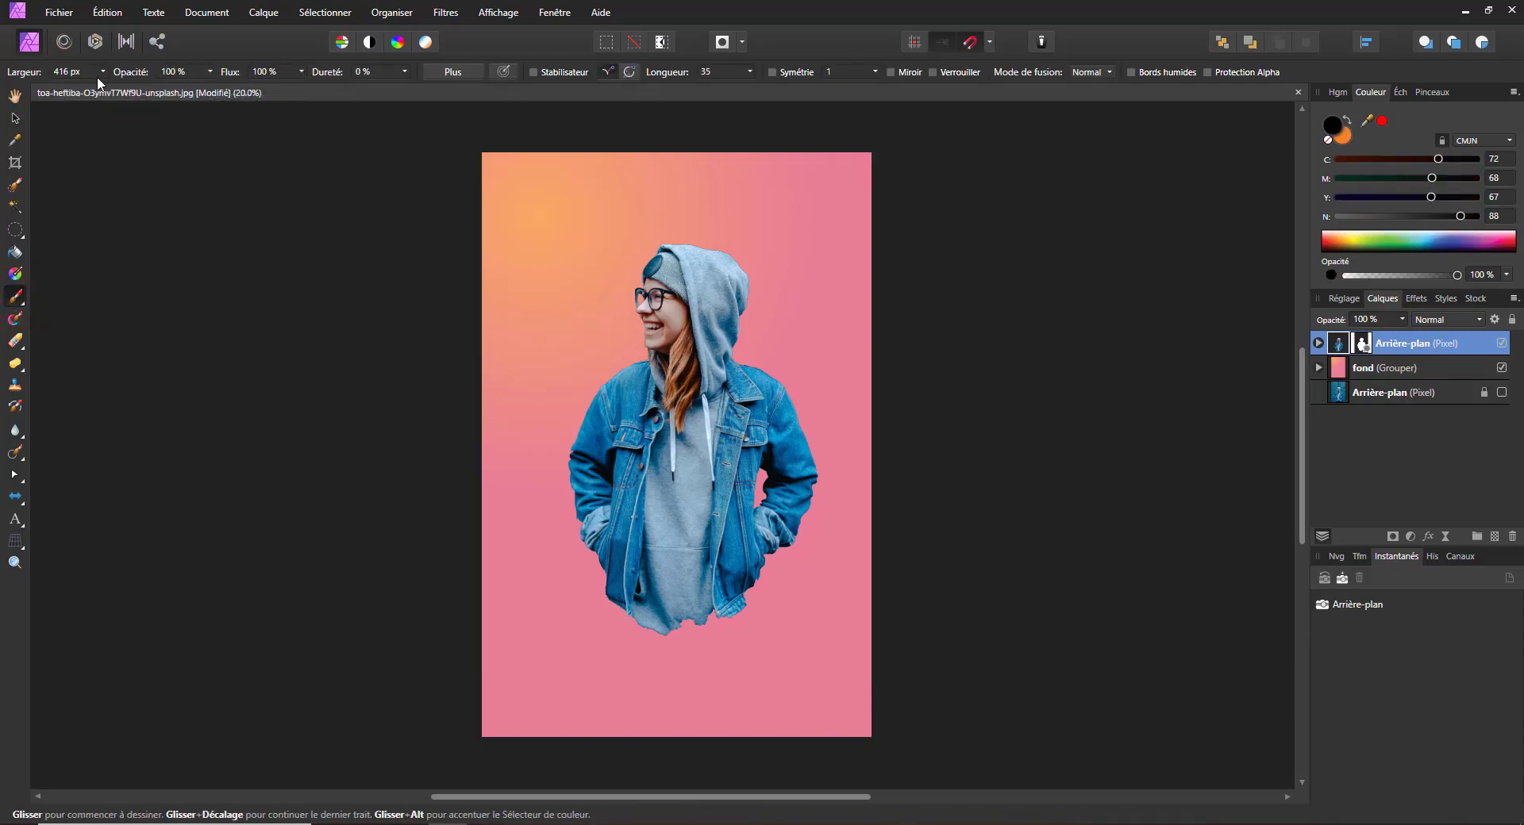
left_click_drag(101, 73, 42, 92)
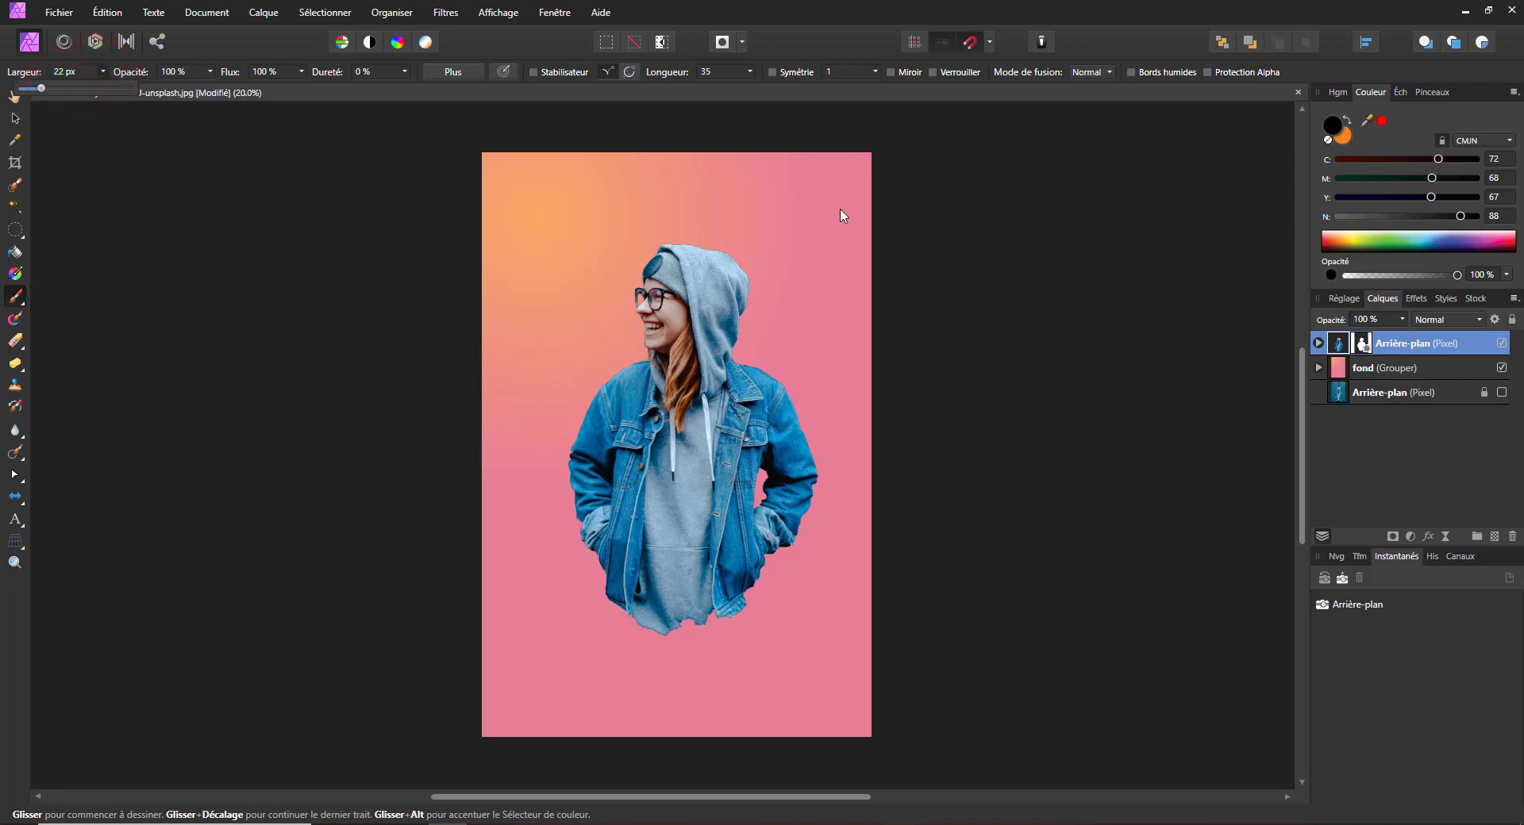
left_click(532, 286)
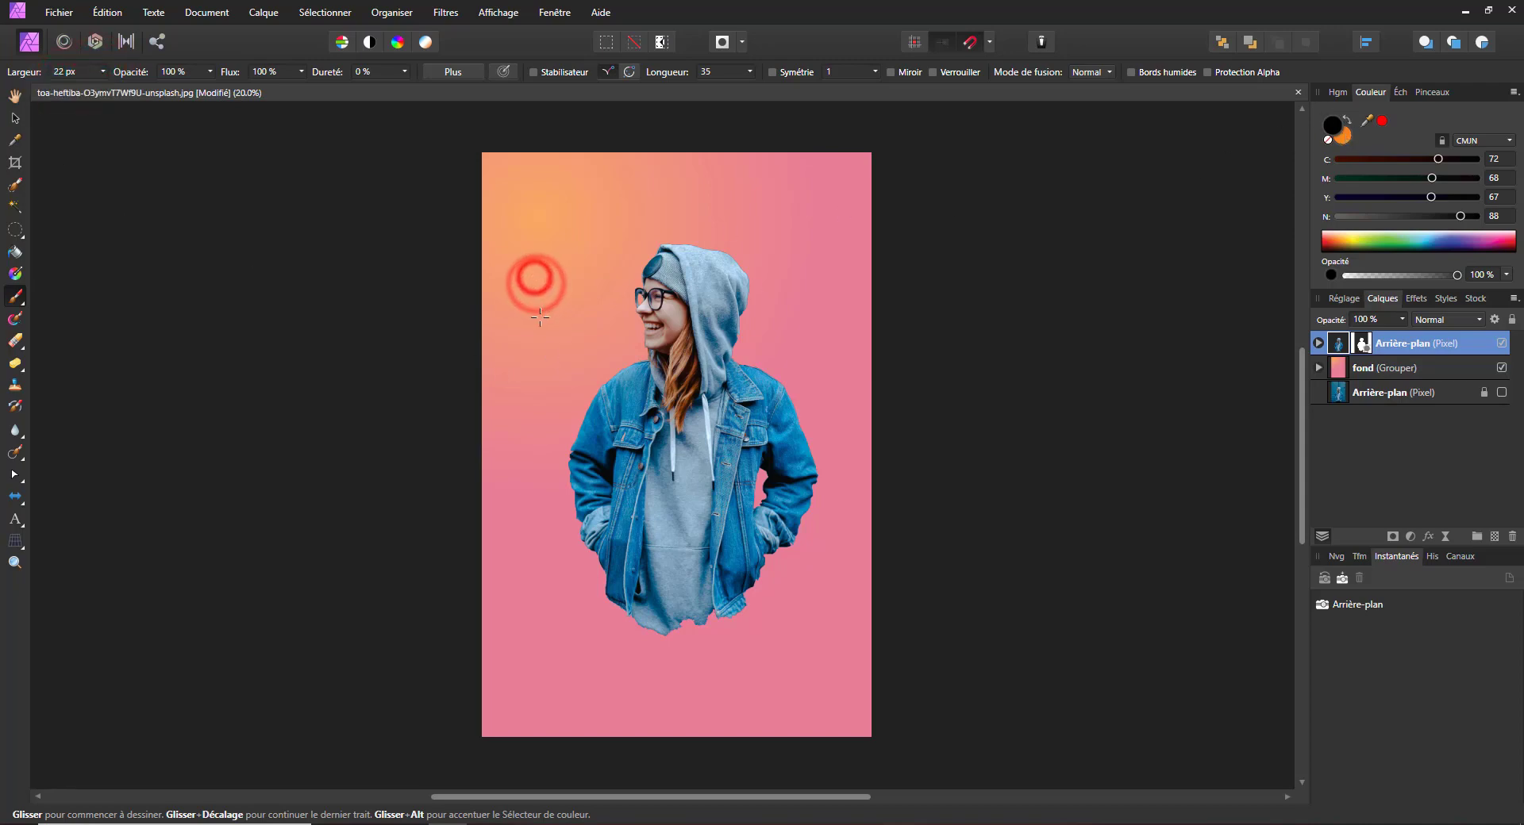
left_click(1495, 537)
left_click_drag(581, 243, 534, 354)
key("ctrl+z")
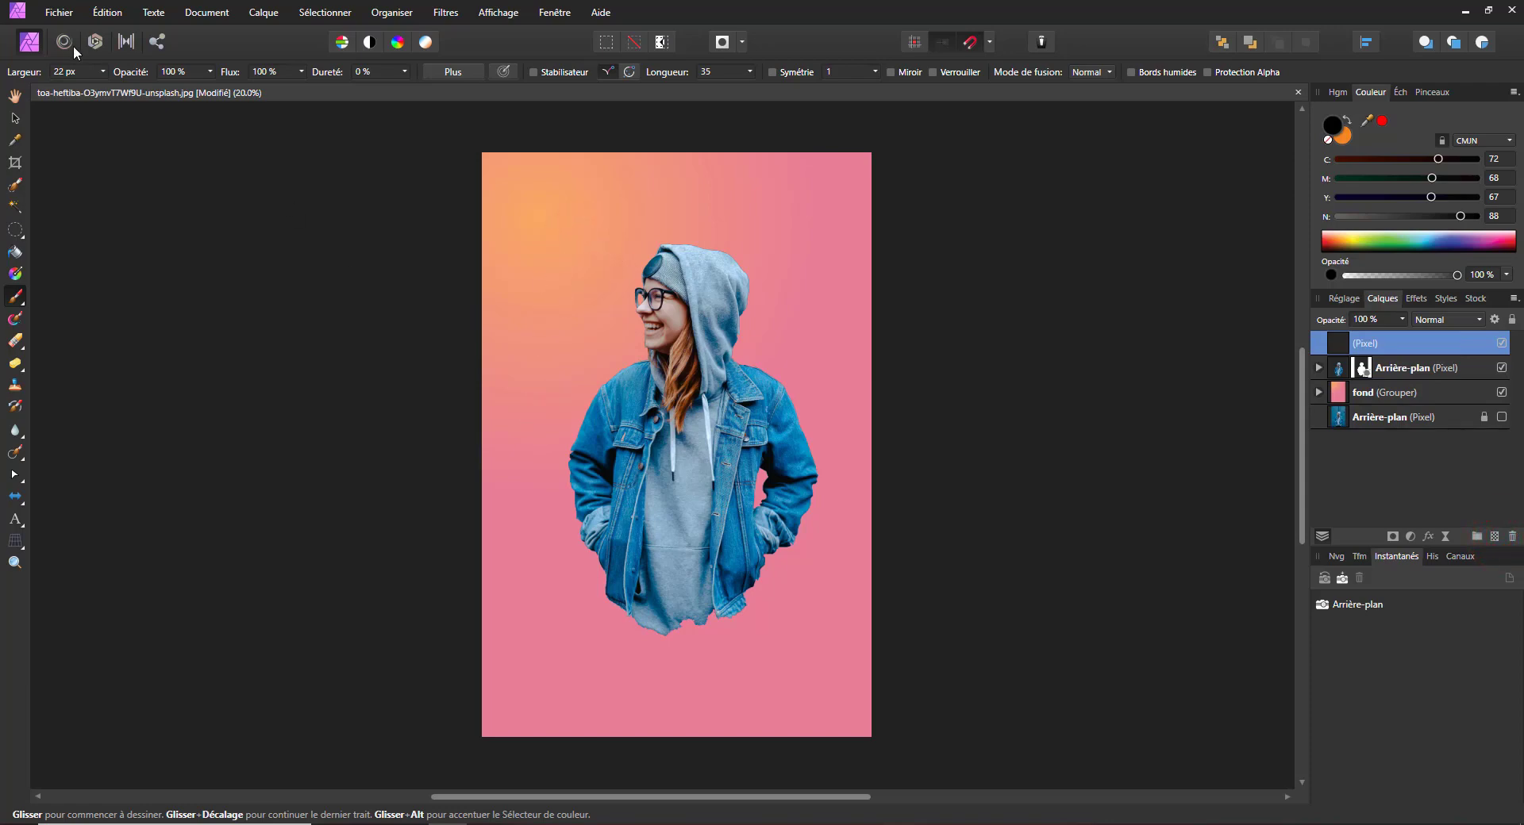
Try brush widths of 43 px and 126 px with short strokes beside the head, undoing each stroke.
left_click(104, 76)
left_click_drag(108, 87, 126, 90)
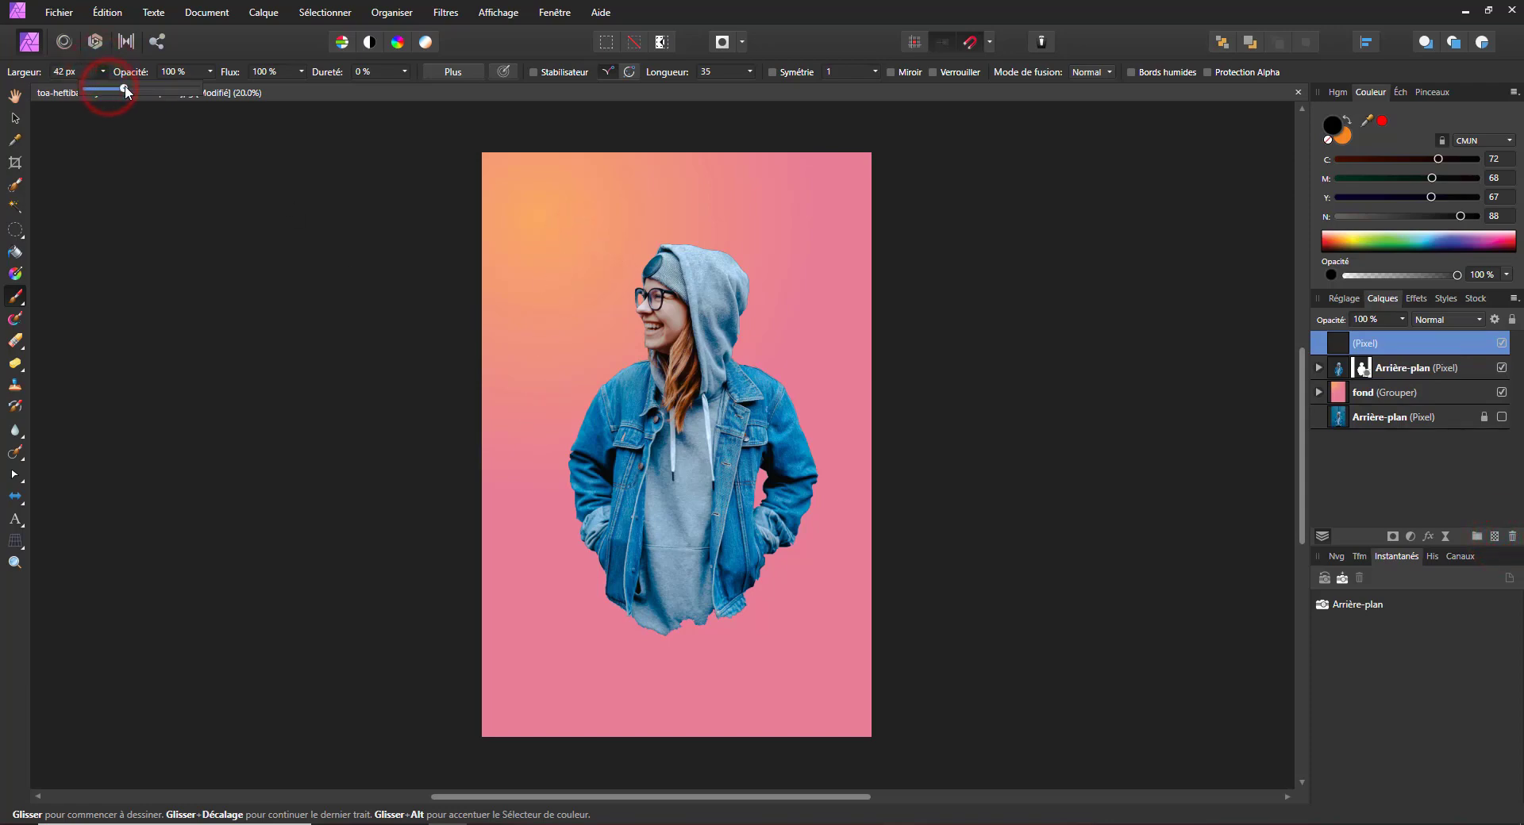
left_click_drag(607, 222, 566, 256)
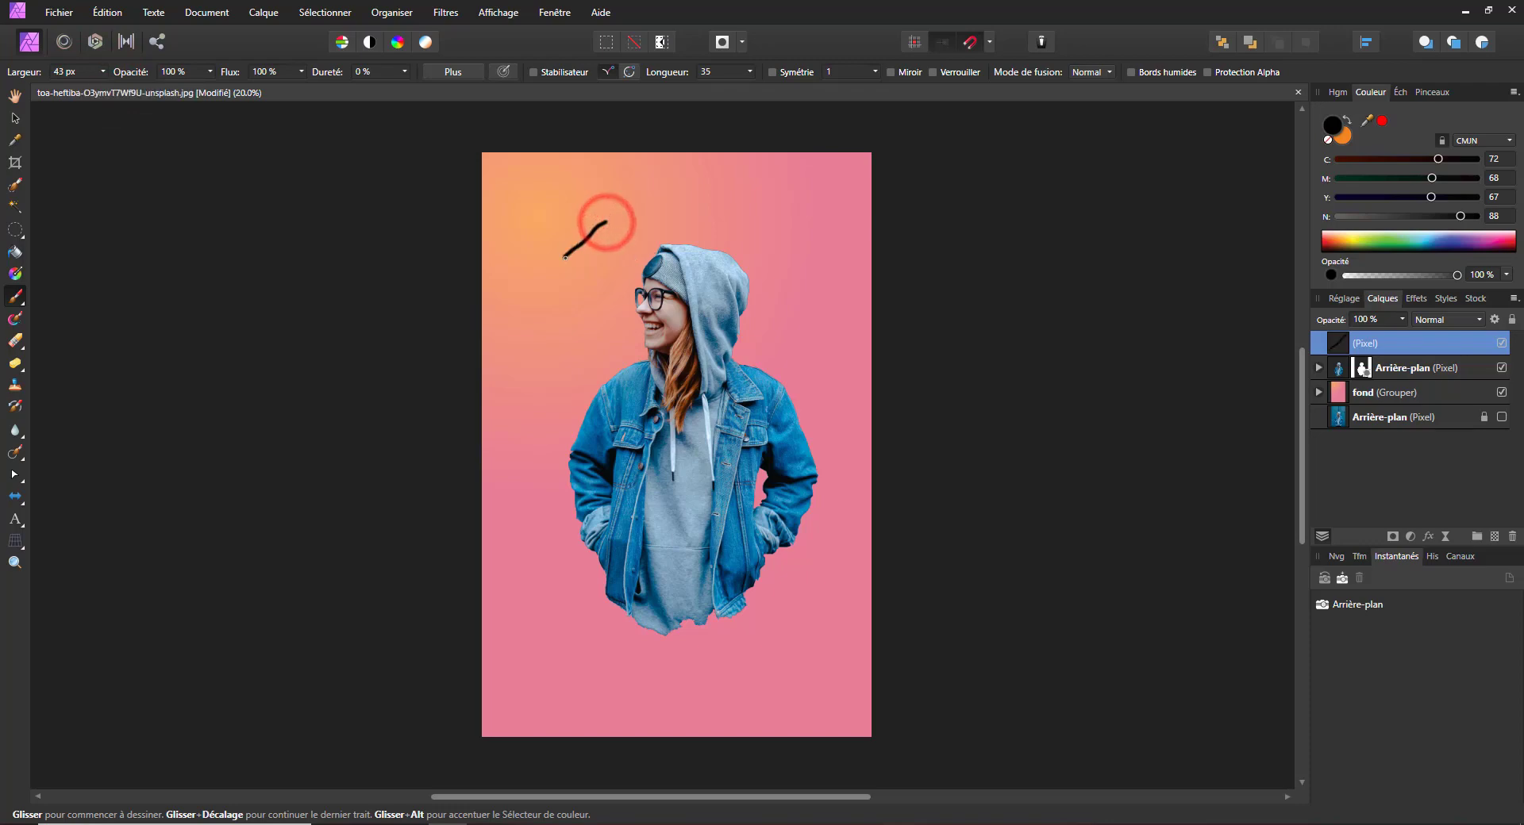
key("ctrl+z")
left_click(104, 73)
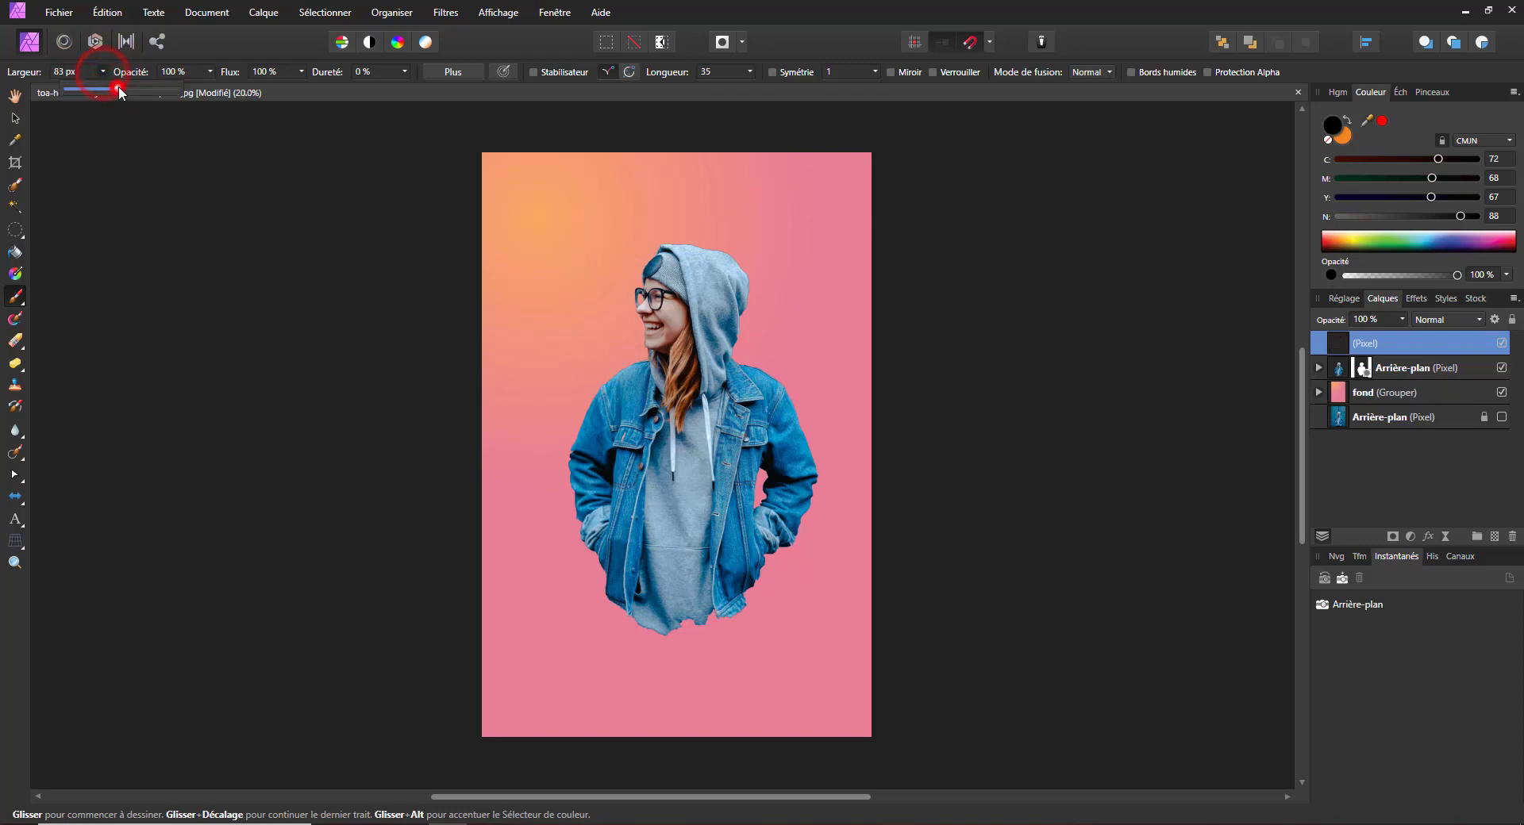
left_click_drag(116, 88, 177, 112)
left_click(581, 227)
left_click_drag(566, 233, 529, 271)
key("ctrl+z")
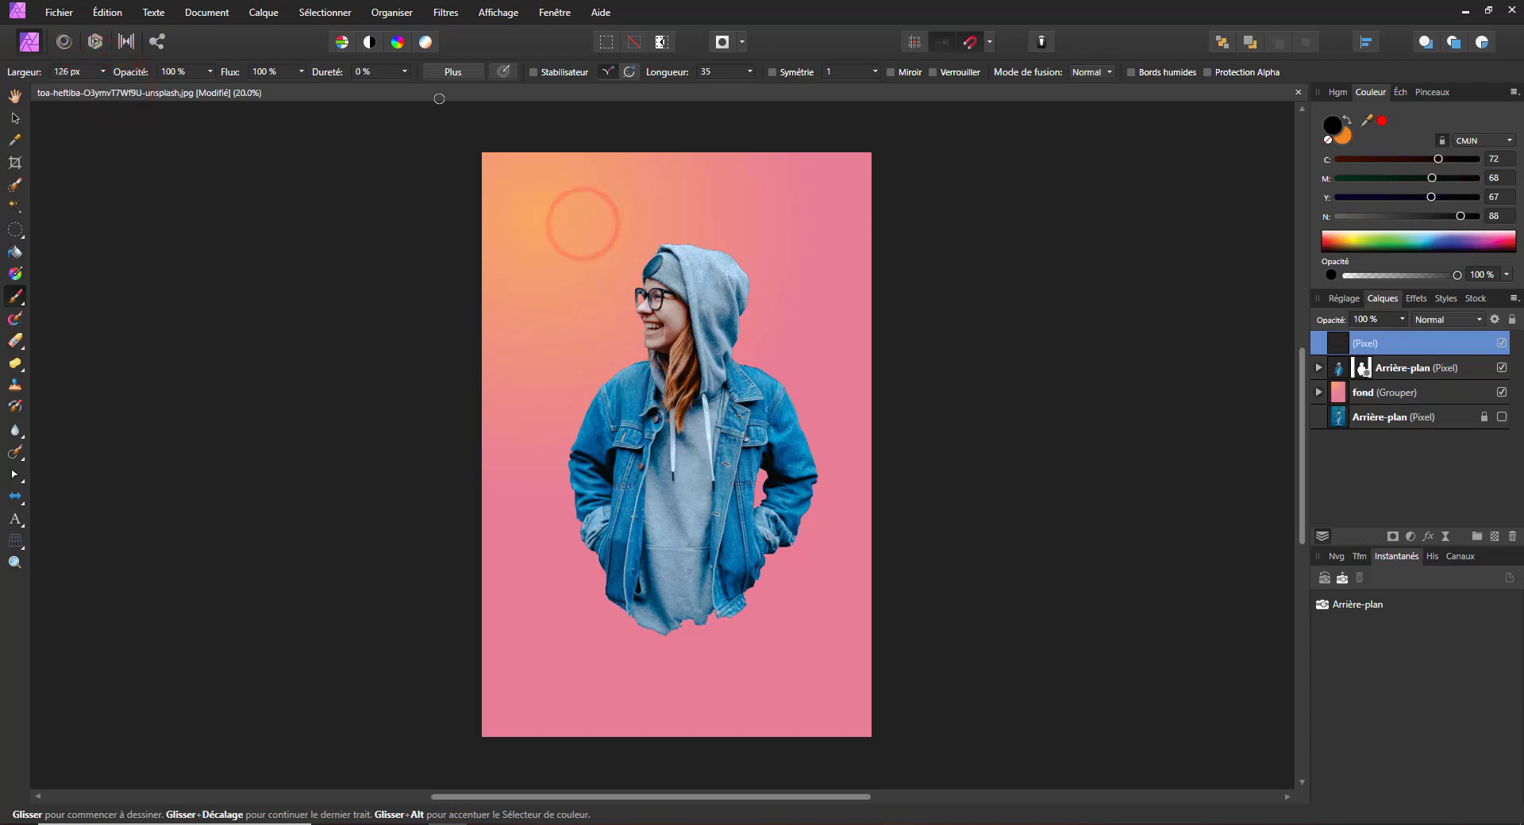
Set the brush hardness to 100 % and its width to 45 px, undoing the short test strokes beside the head.
left_click(393, 72)
left_click(404, 72)
left_click_drag(409, 85, 698, 123)
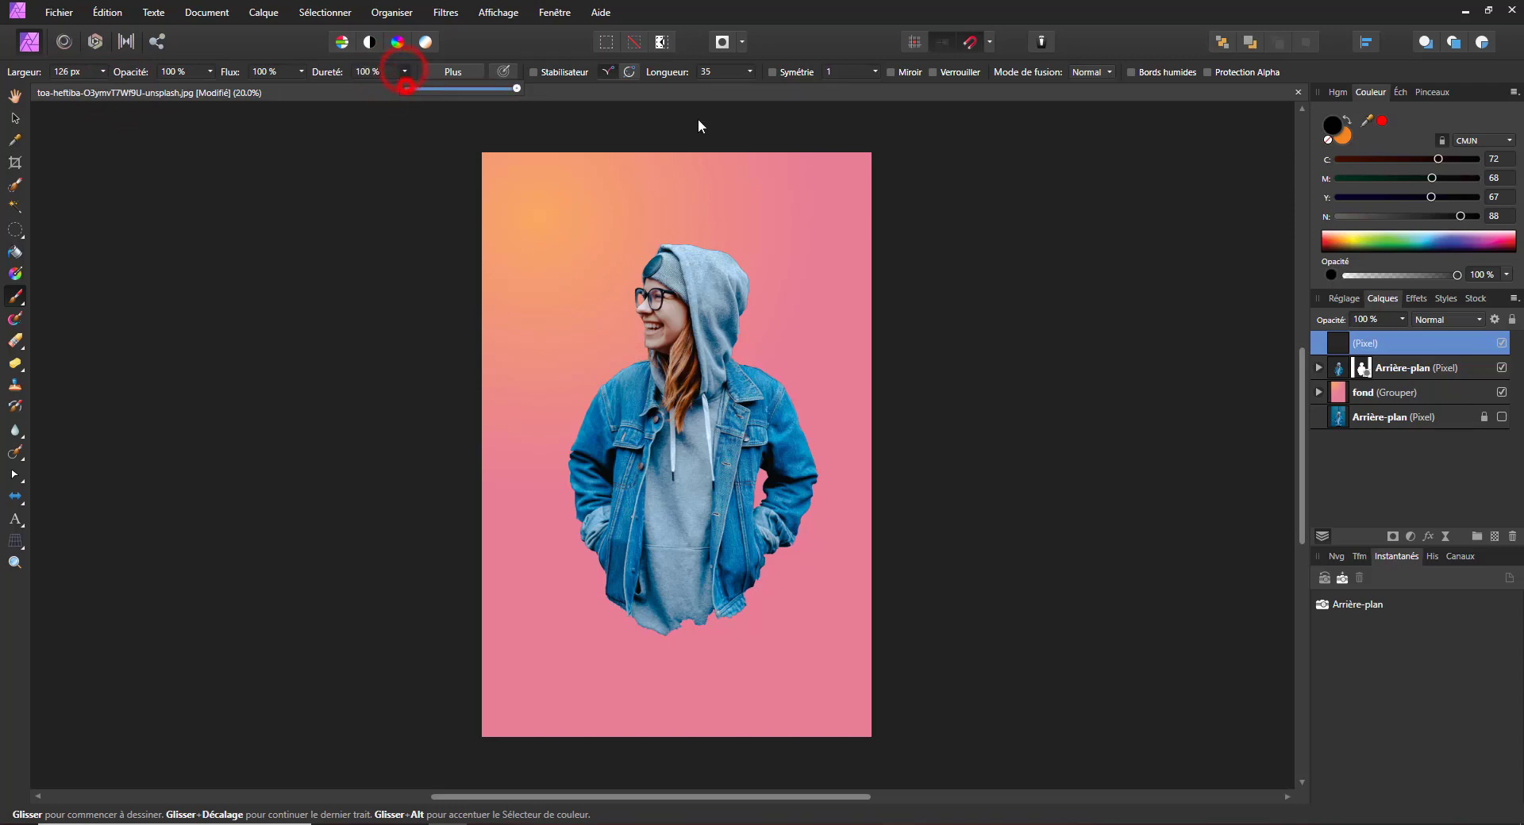
left_click_drag(594, 215, 552, 254)
key("ctrl+z")
left_click(104, 72)
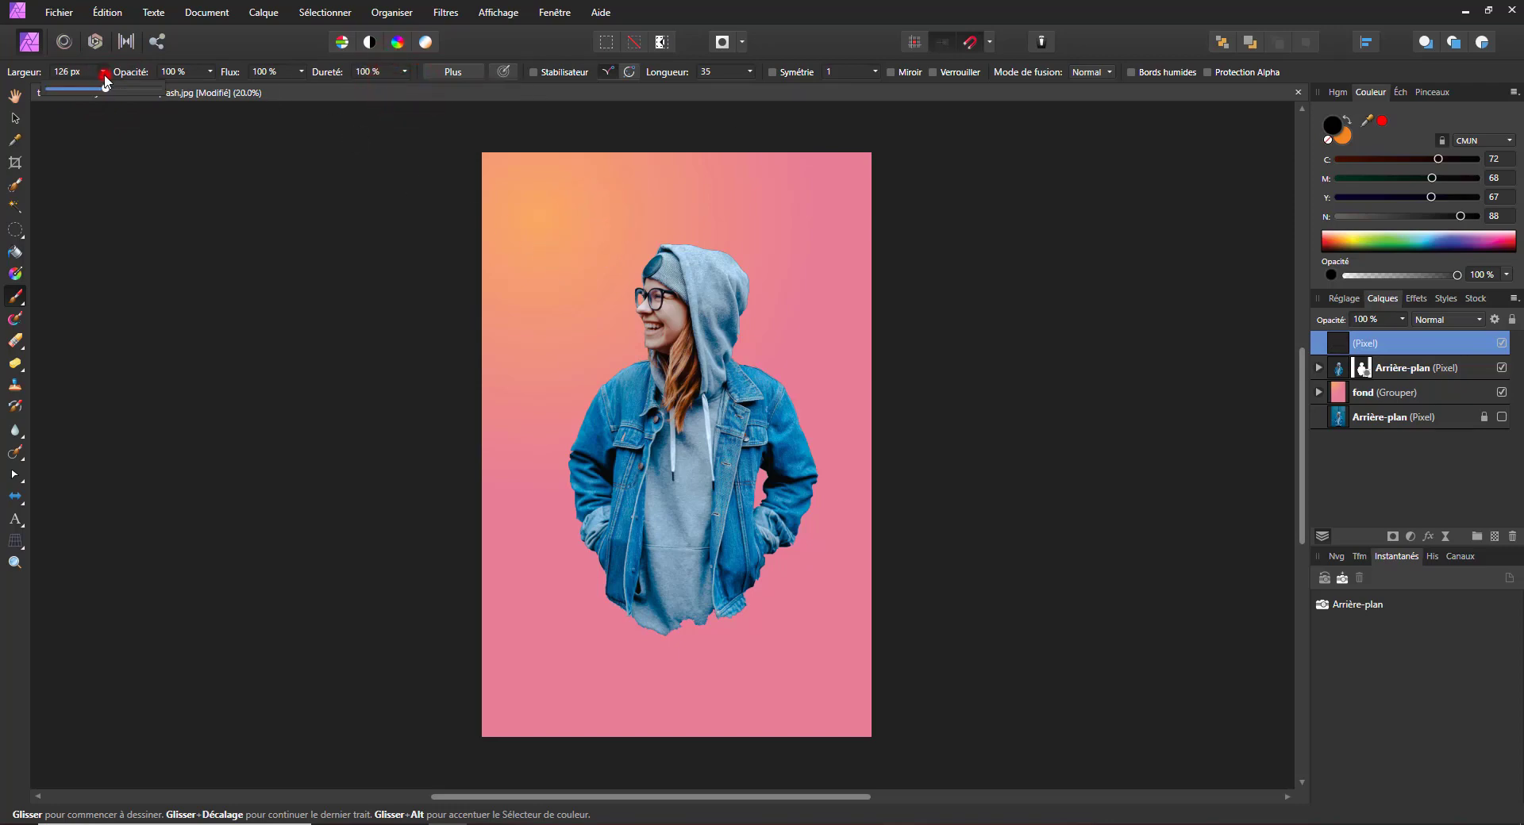
left_click_drag(111, 88, 92, 93)
mouse_move(606, 219)
left_mouse_down()
mouse_move(568, 233)
mouse_move(568, 254)
left_mouse_up()
key("ctrl+z")
scroll(663, 404, "up", 1)
scroll(663, 404, "down", 1)
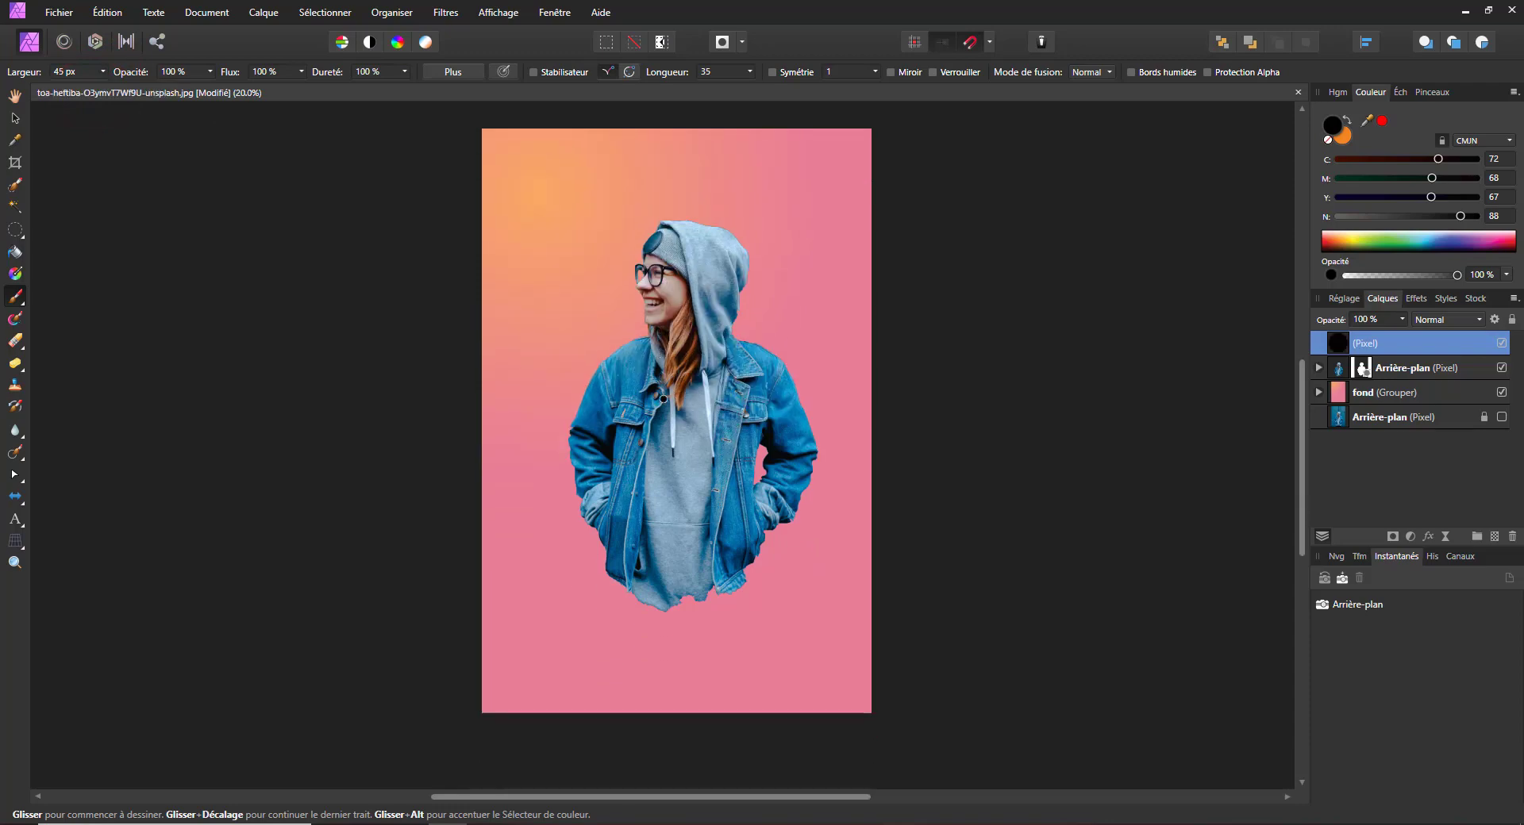
Enable the brush stabiliser, trying it on a curved stroke beside the head, and set the brush width to 40 px.
scroll(664, 398, "up", 1)
left_click_drag(813, 346, 759, 388)
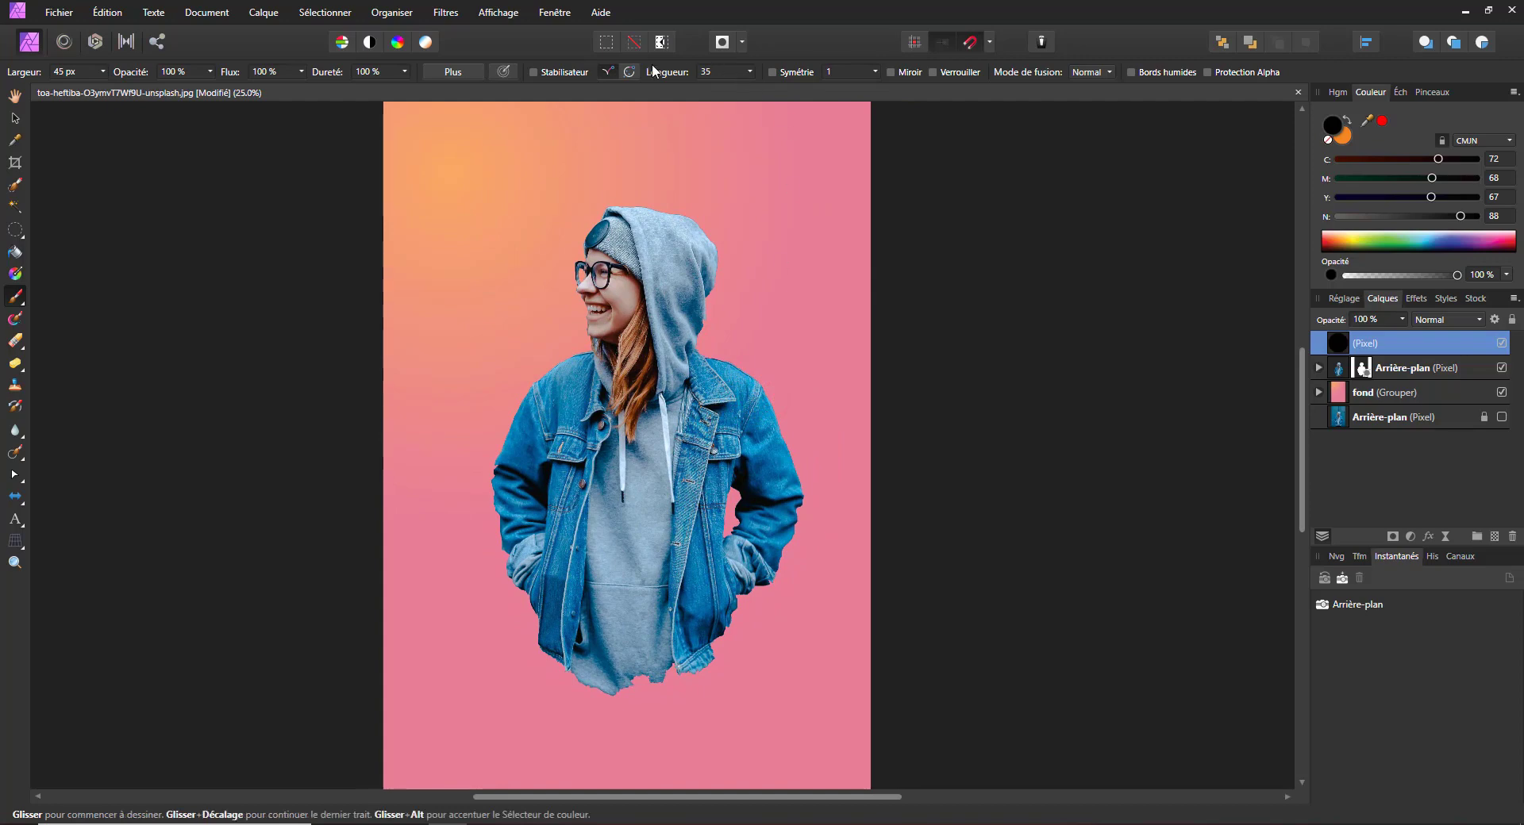
left_click(569, 73)
mouse_move(536, 157)
left_mouse_down()
mouse_move(484, 242)
mouse_move(512, 338)
mouse_move(460, 408)
left_mouse_up()
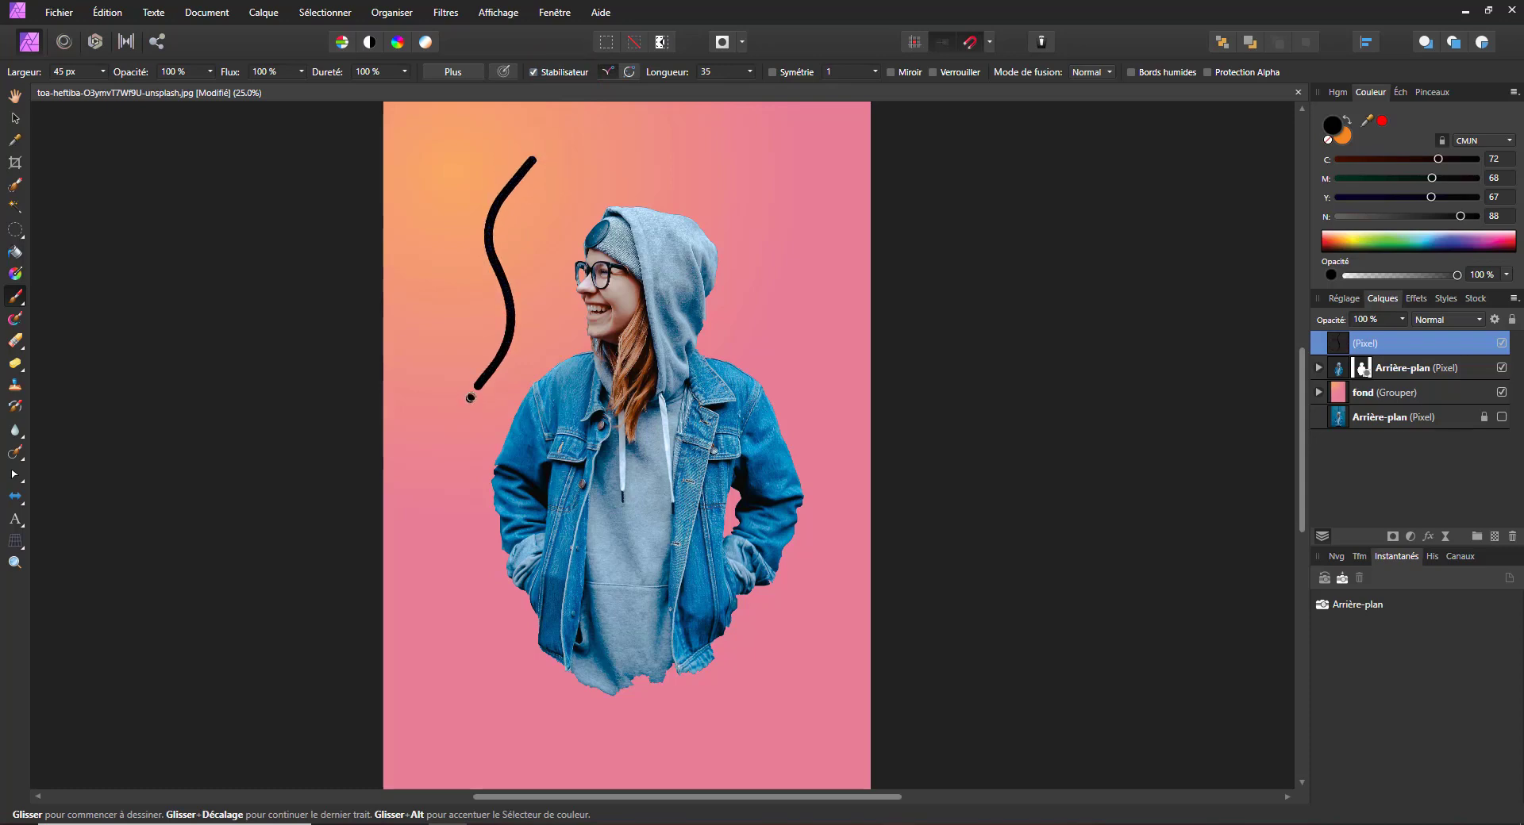
key("ctrl+z")
left_click(102, 70)
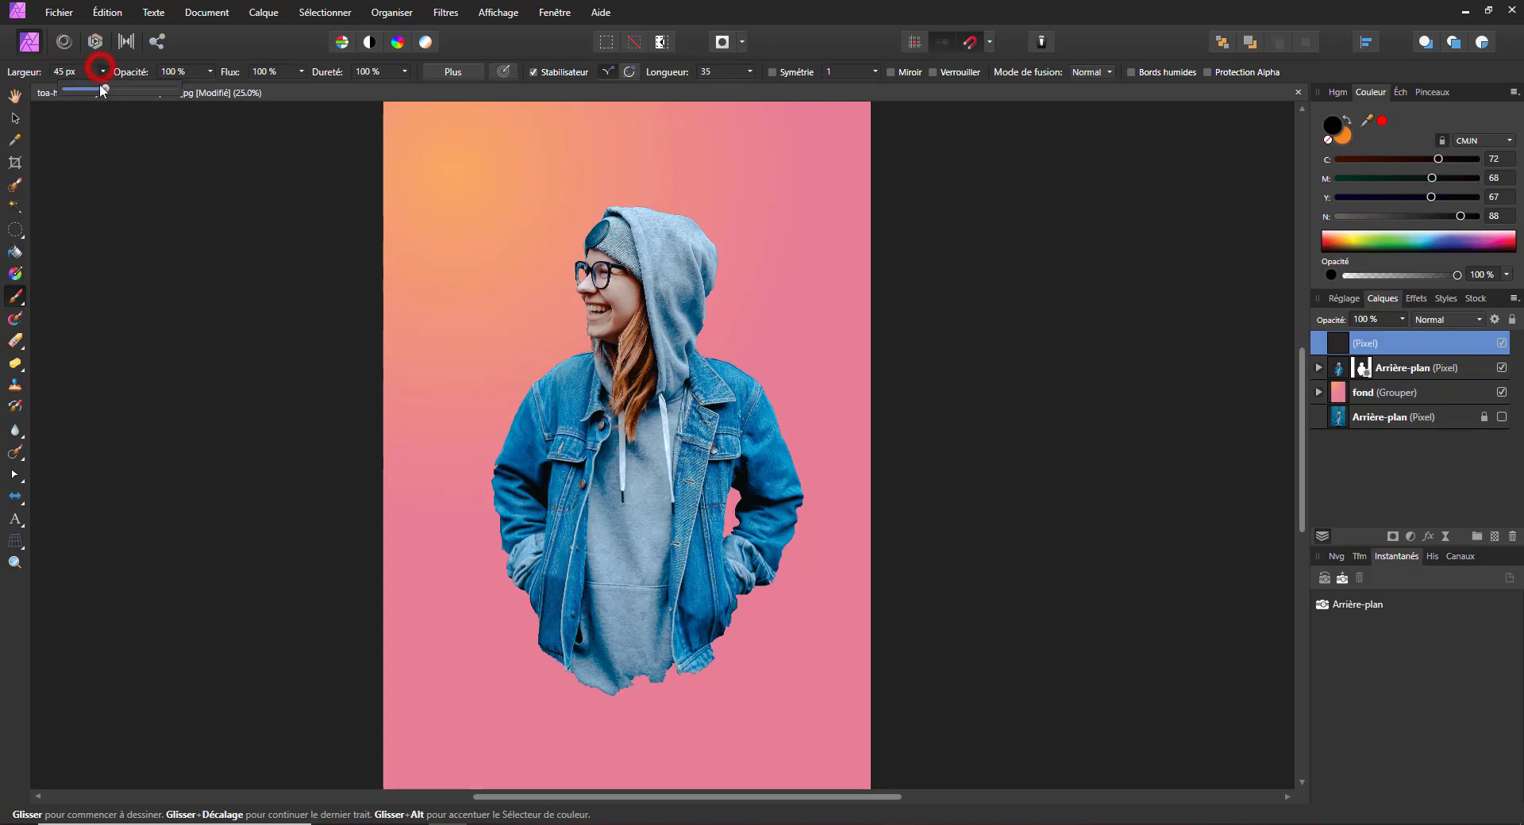
left_click(102, 88)
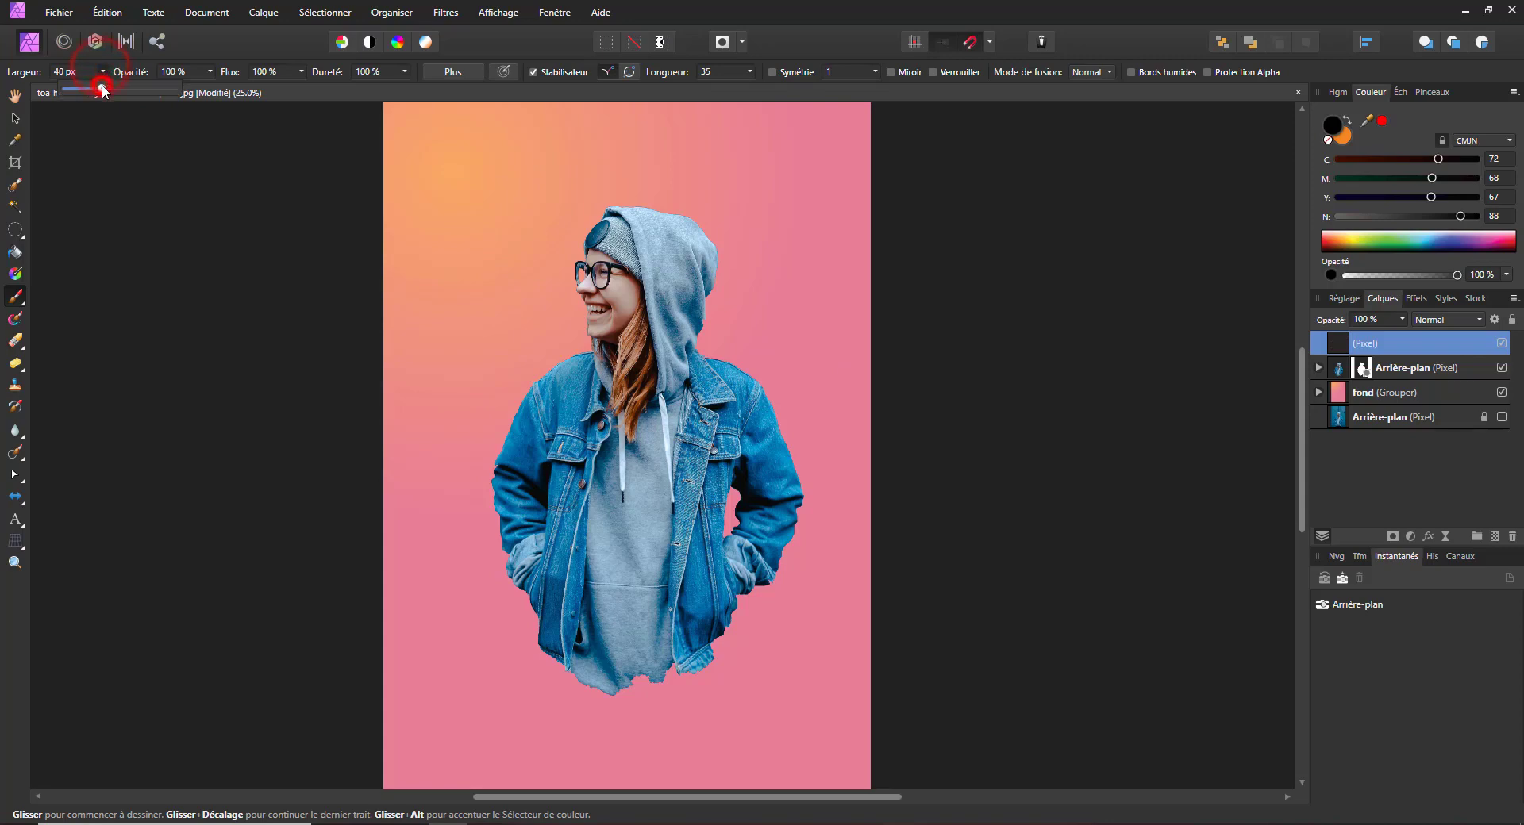
Try to outline the jacket's left side on the new pixel layer with a black 40 px stroke, and undo it.
left_click(1407, 343)
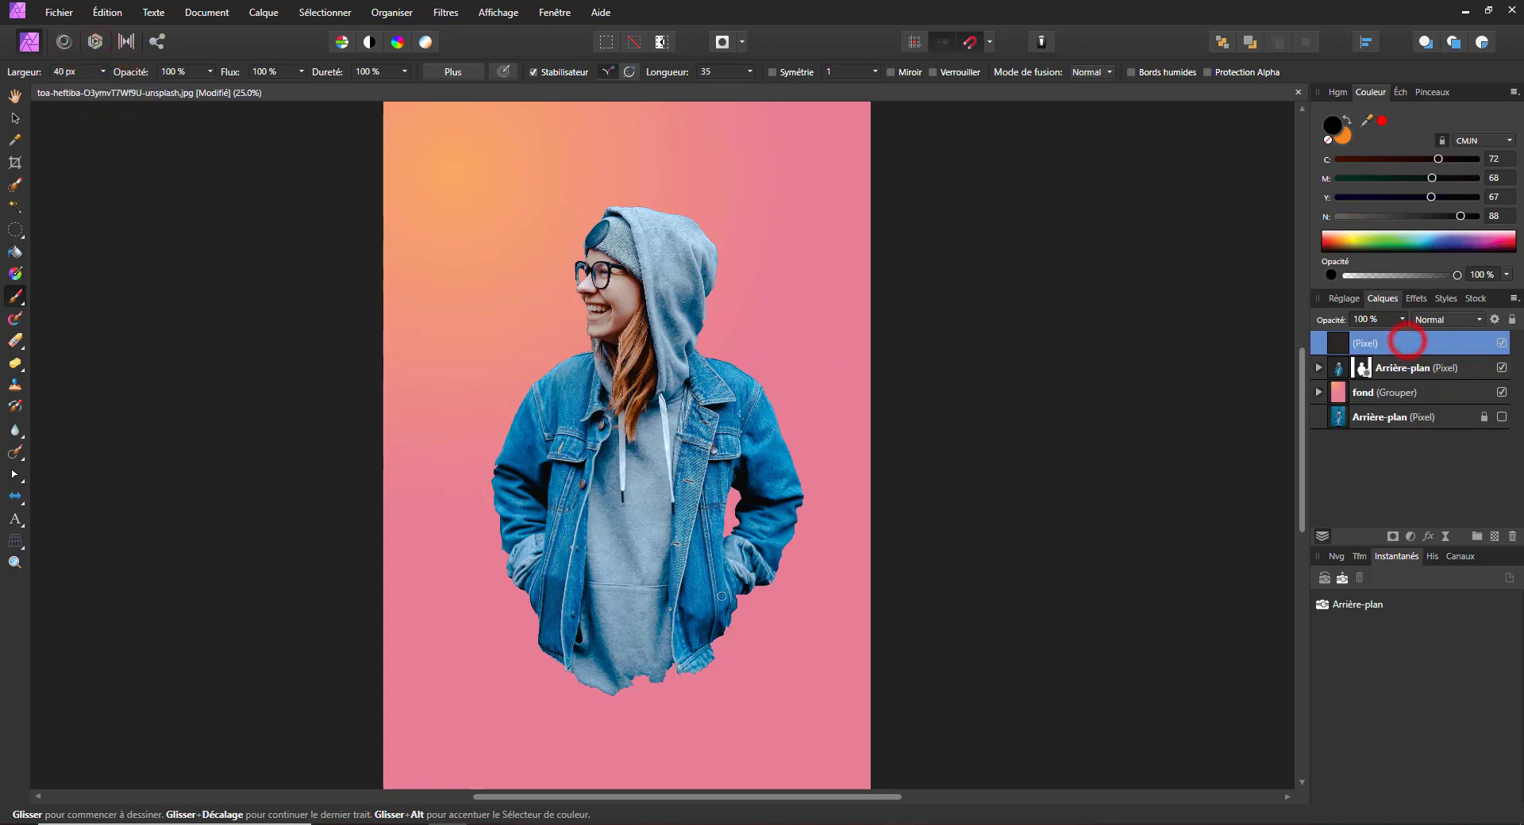
left_click(538, 646)
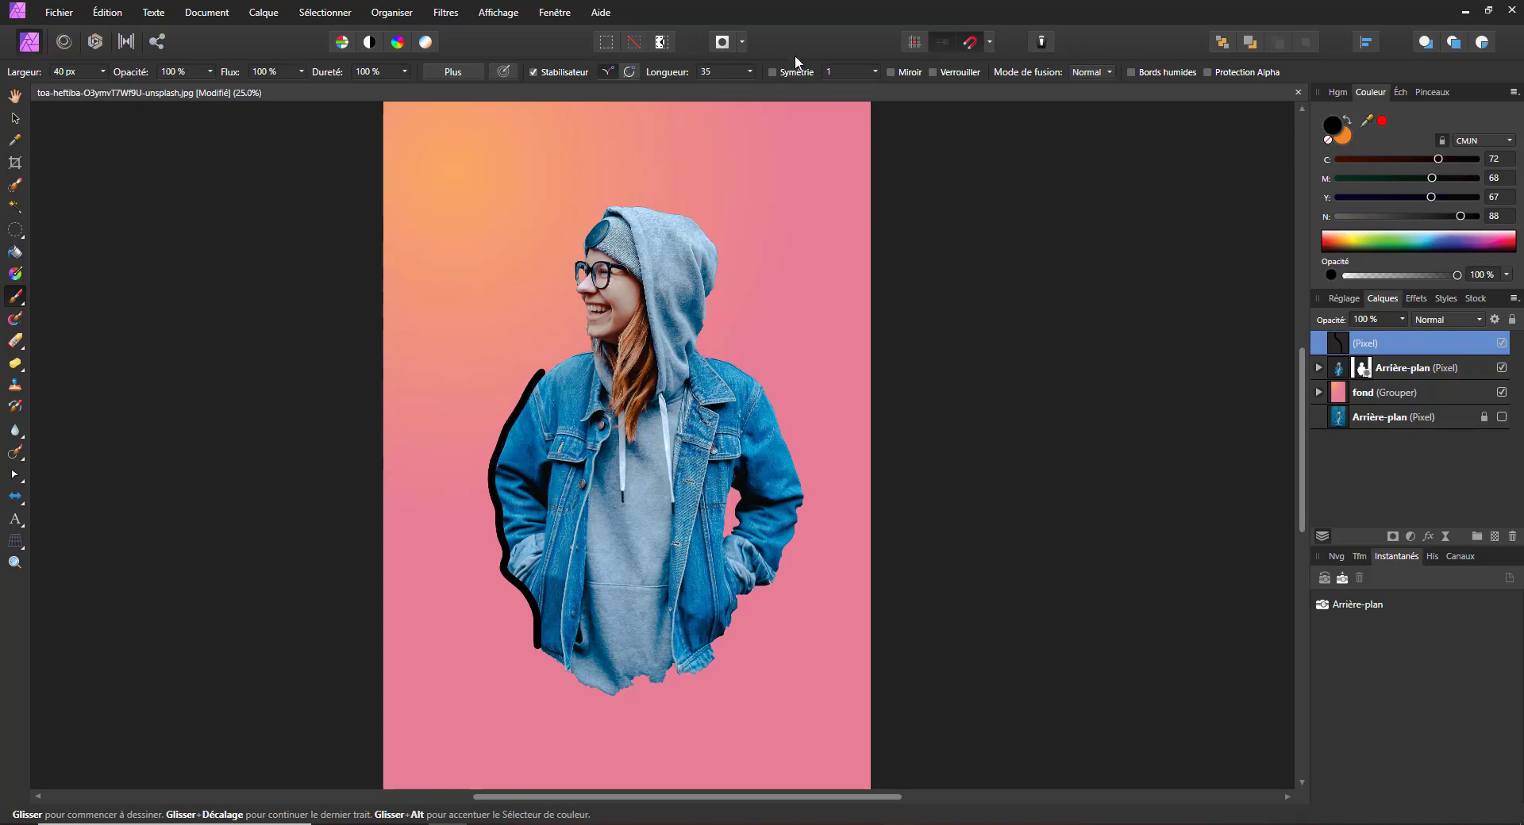
scroll(538, 483, "up", 1)
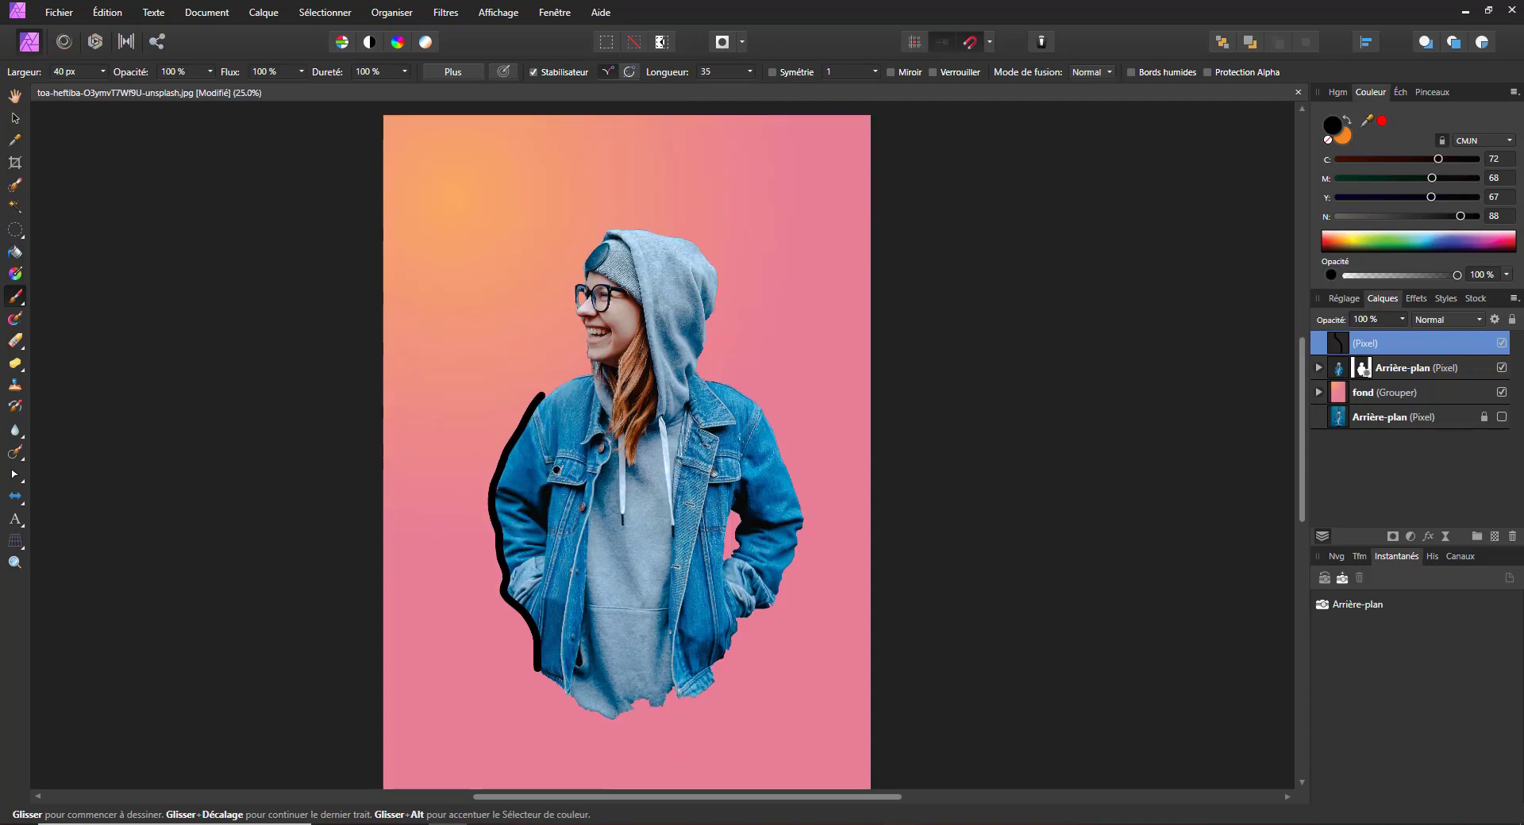
key("ctrl+plus")
left_click_drag(502, 439, 631, 244)
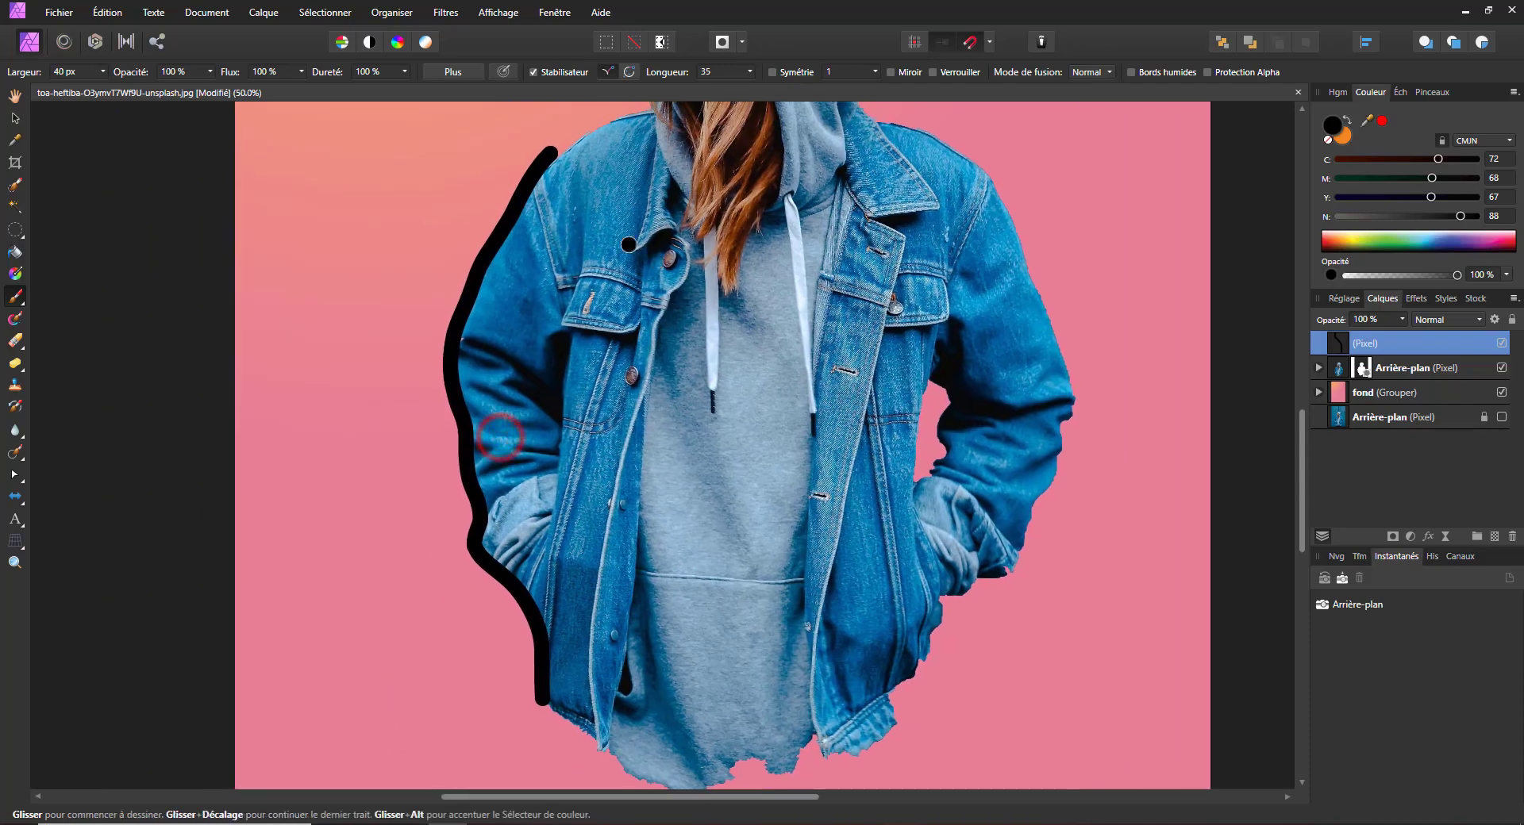
key("ctrl+z")
Set the stabiliser length to 18,5 and try a black 40 px outline from the jacket's left hem up to the collar.
left_click(746, 67)
left_click(737, 89)
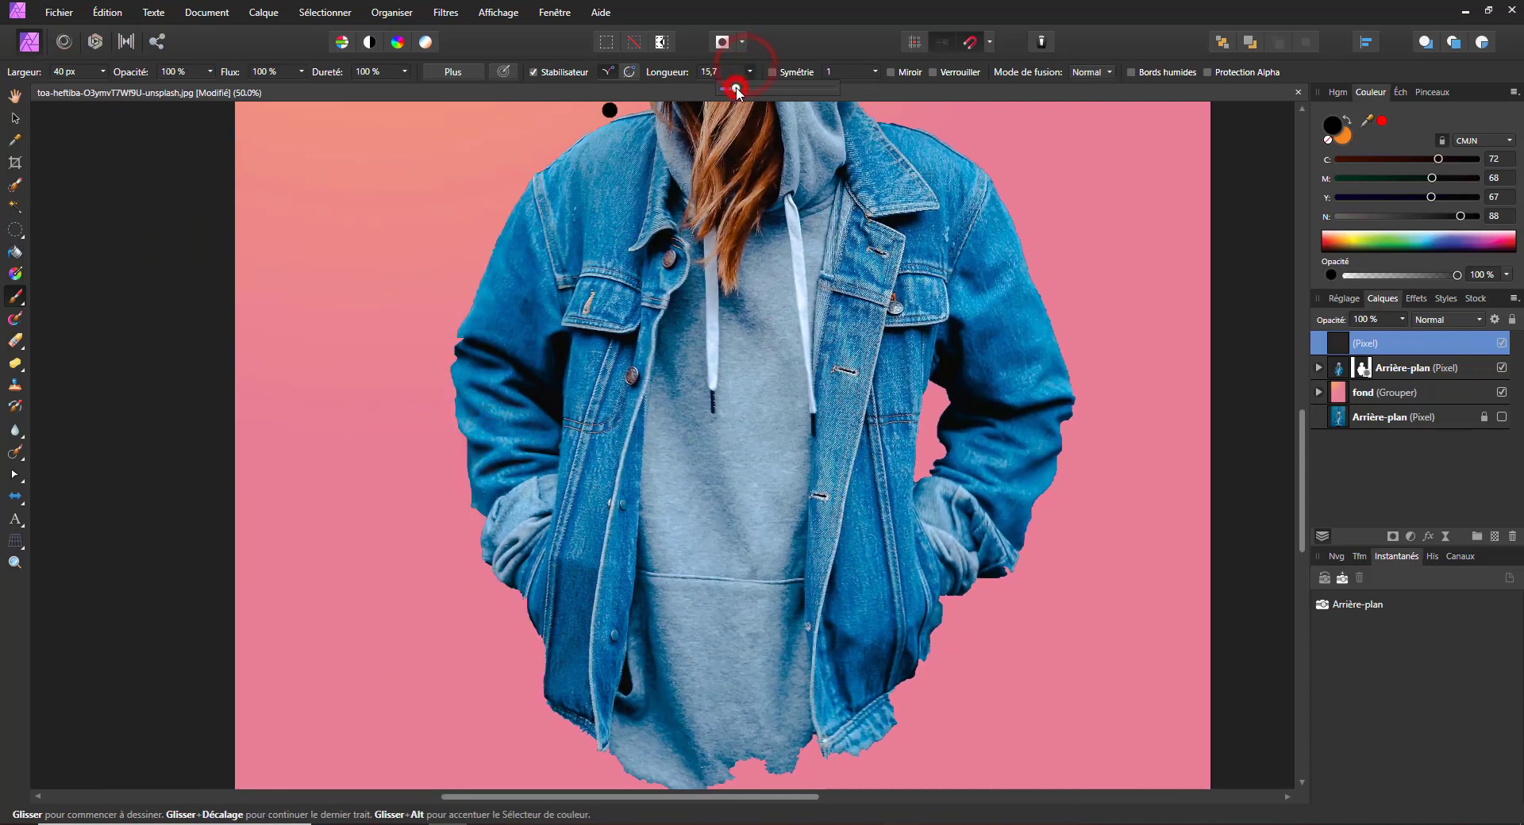
left_click_drag(543, 708, 527, 612)
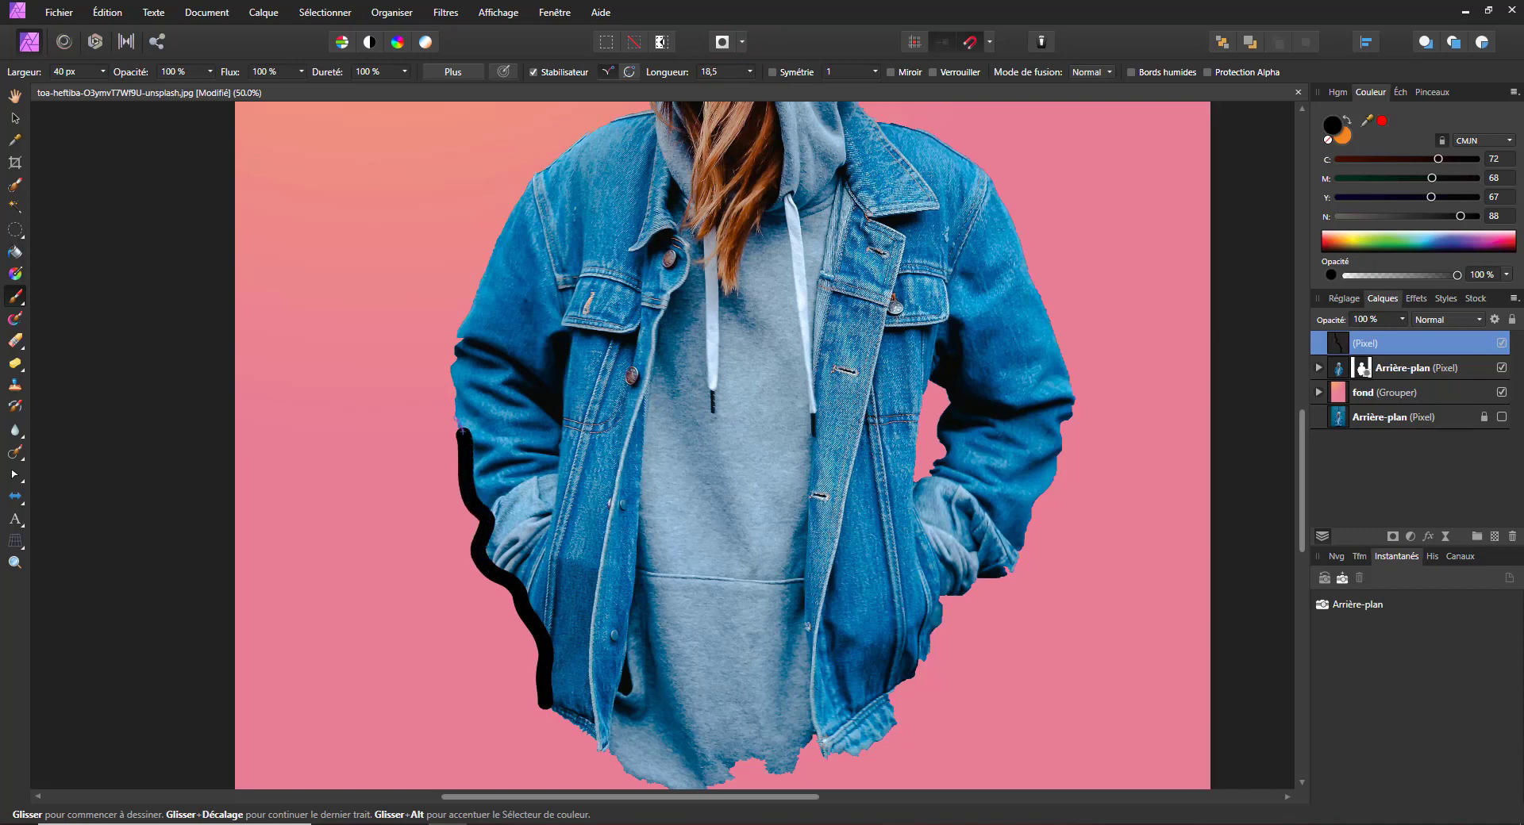
left_click_drag(453, 409, 454, 378)
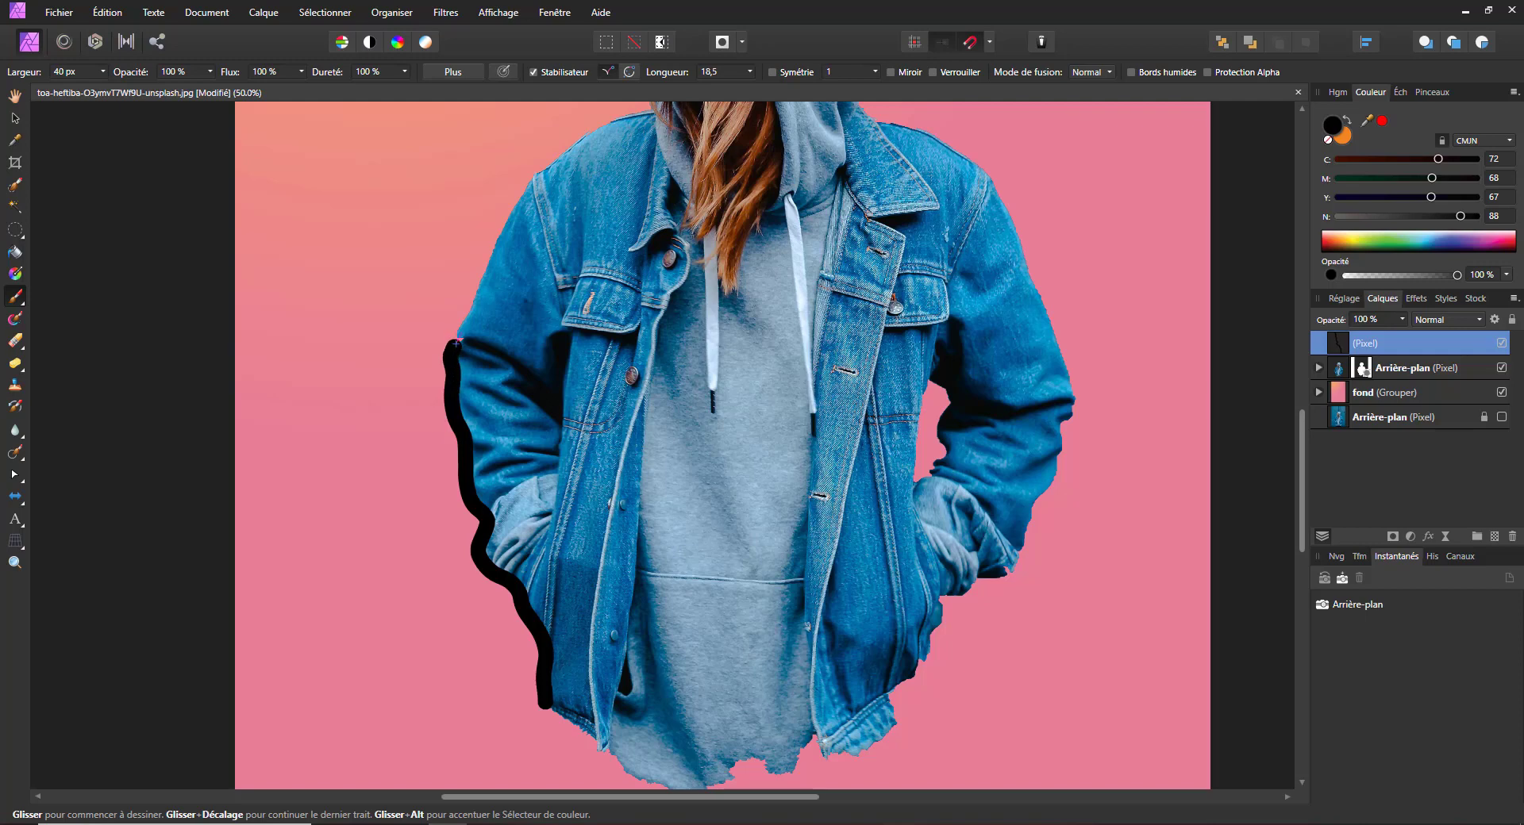
mouse_move(469, 311)
left_mouse_down()
mouse_move(501, 217)
mouse_move(585, 139)
mouse_move(519, 380)
left_mouse_up()
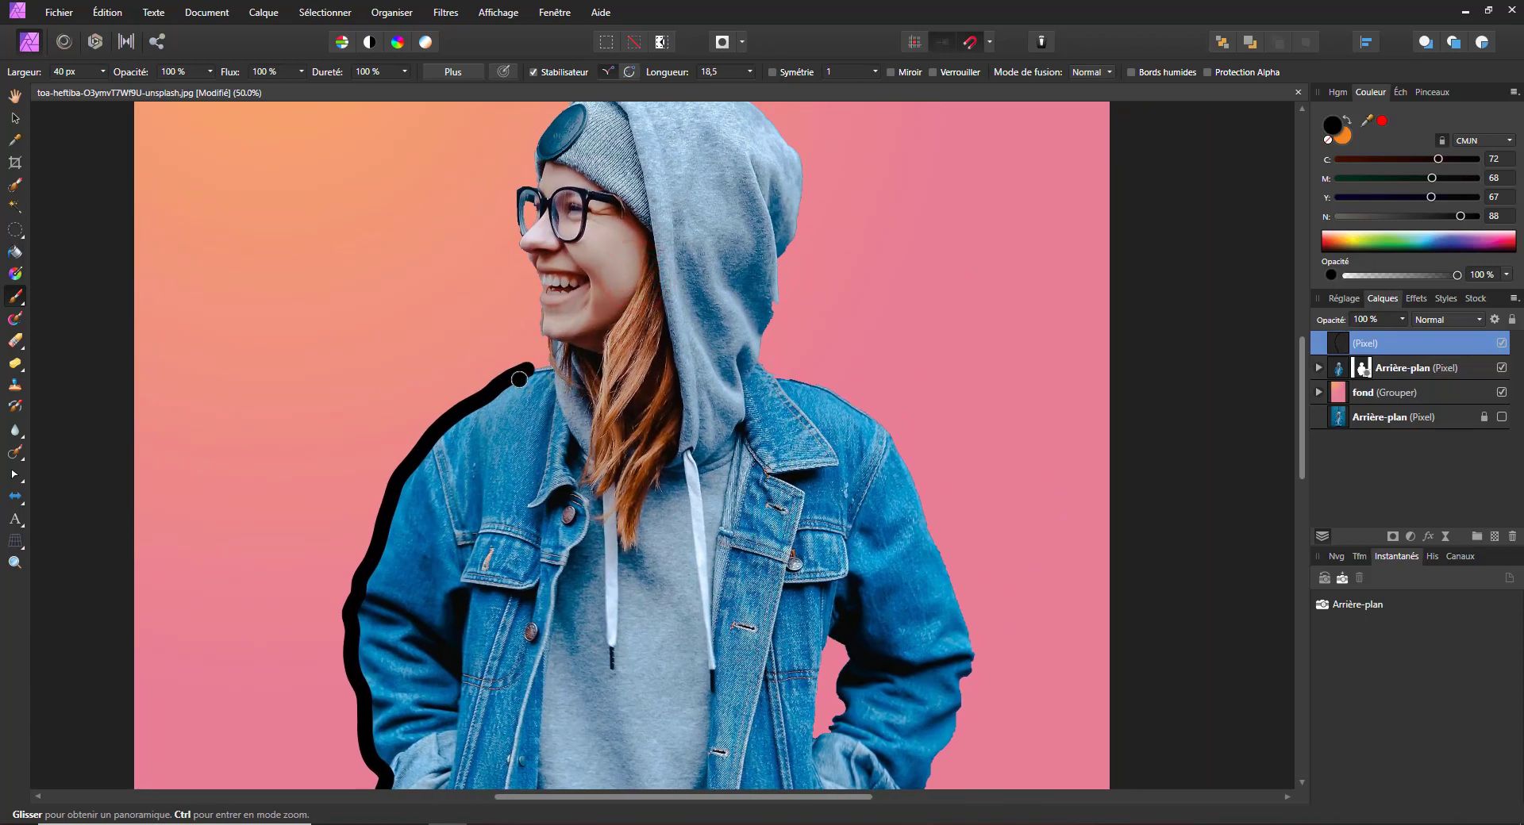
Set the brush width to 30 px and try it with a short vertical stroke over the shoulder, undoing the stroke.
left_click(89, 72)
type("3")
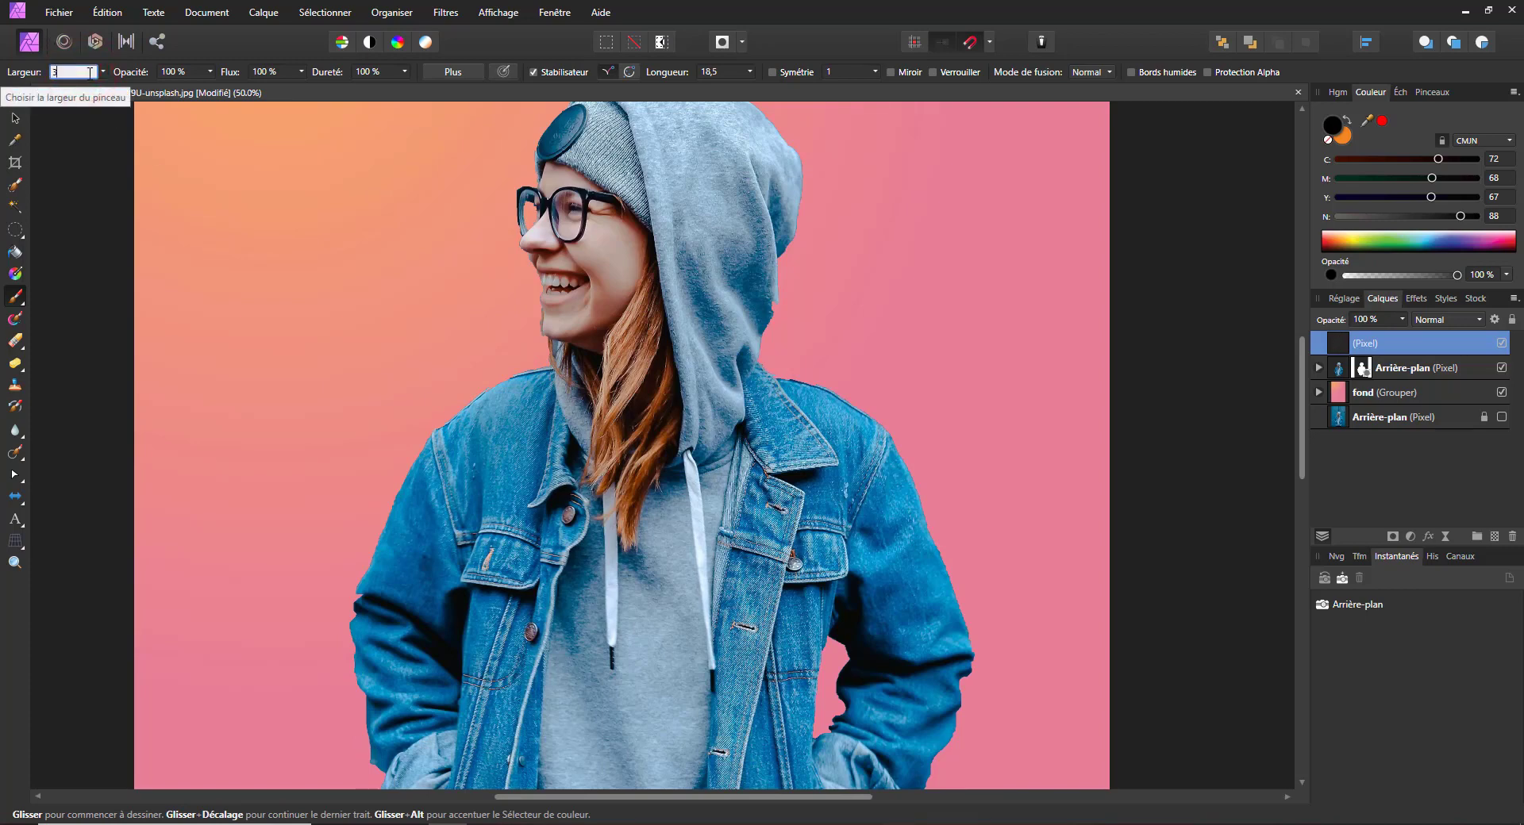
type("0")
mouse_move(448, 361)
left_mouse_down()
mouse_move(454, 496)
mouse_move(447, 353)
left_mouse_up()
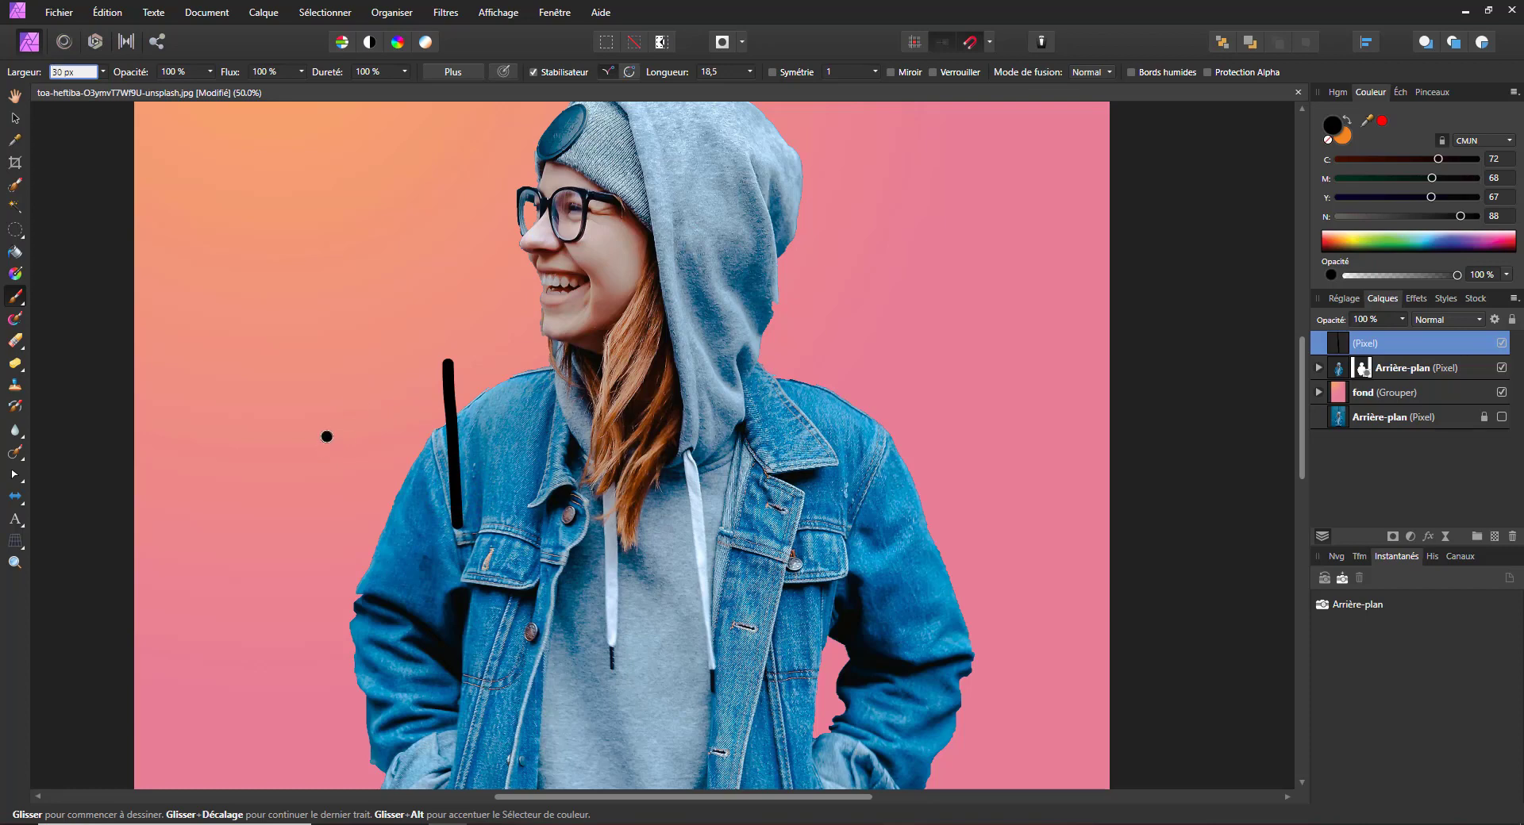
key("ctrl+z")
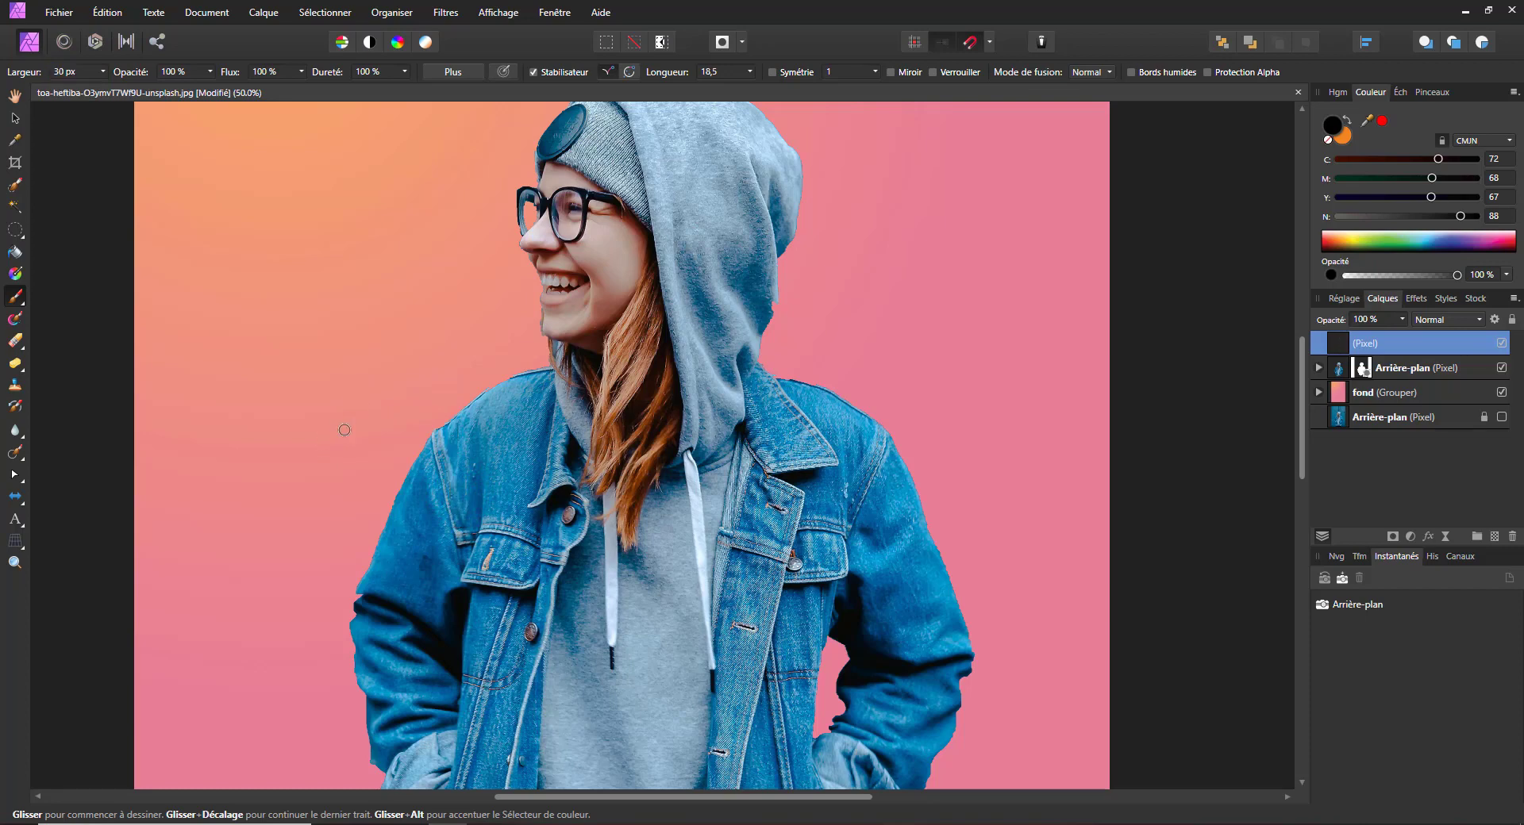
Trace the jacket's left edge with a black 30 px stroke from the hem up the sleeve to the shoulder.
scroll(395, 486, "down", 3)
scroll(401, 548, "down", 1)
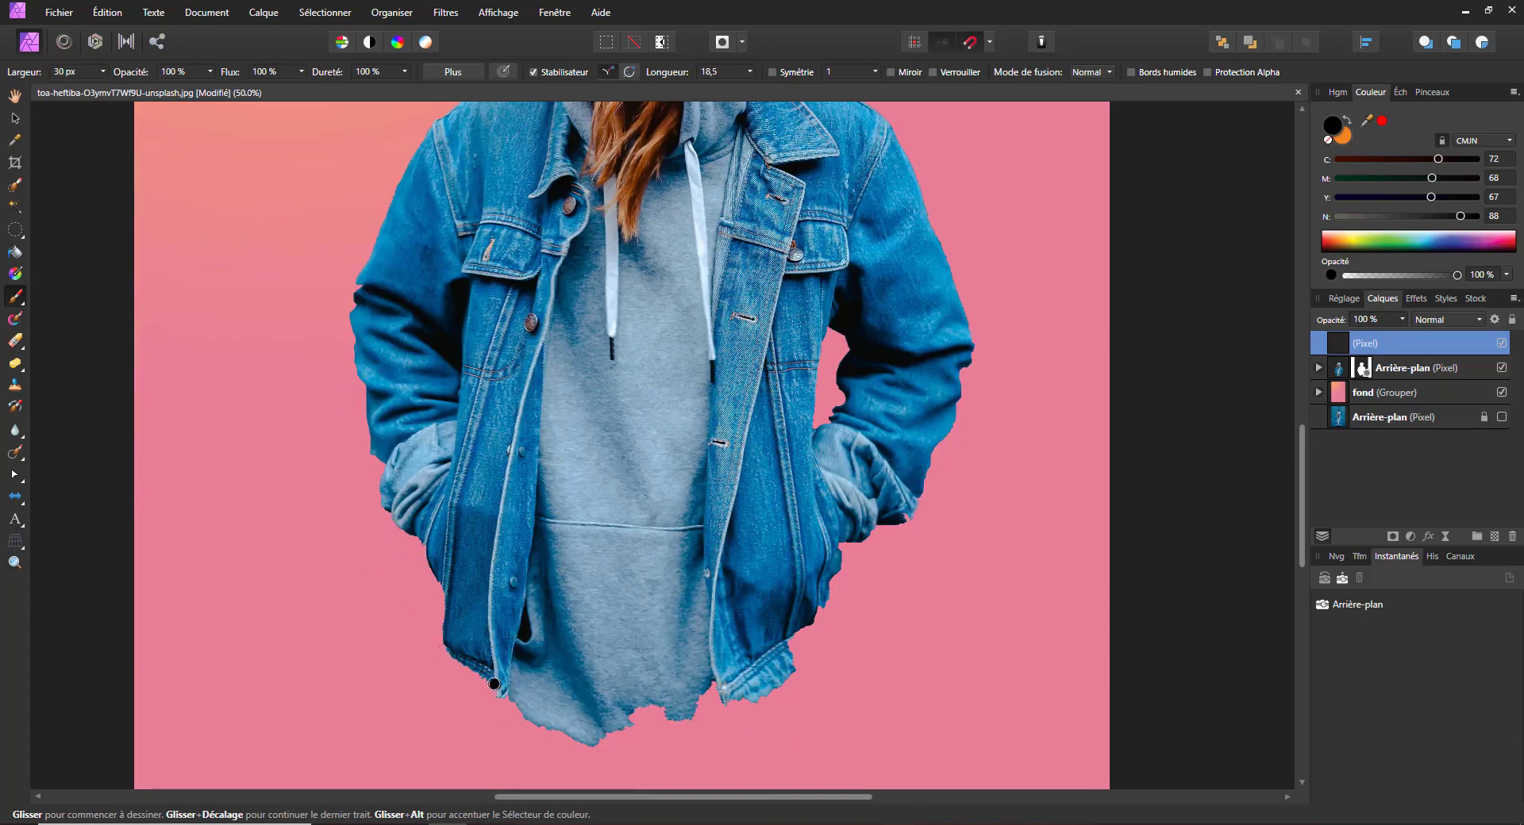
left_click_drag(445, 651, 438, 585)
key("ctrl+z")
mouse_move(454, 660)
left_mouse_down()
mouse_move(447, 581)
mouse_move(381, 505)
mouse_move(350, 331)
mouse_move(386, 196)
mouse_move(444, 116)
left_mouse_up()
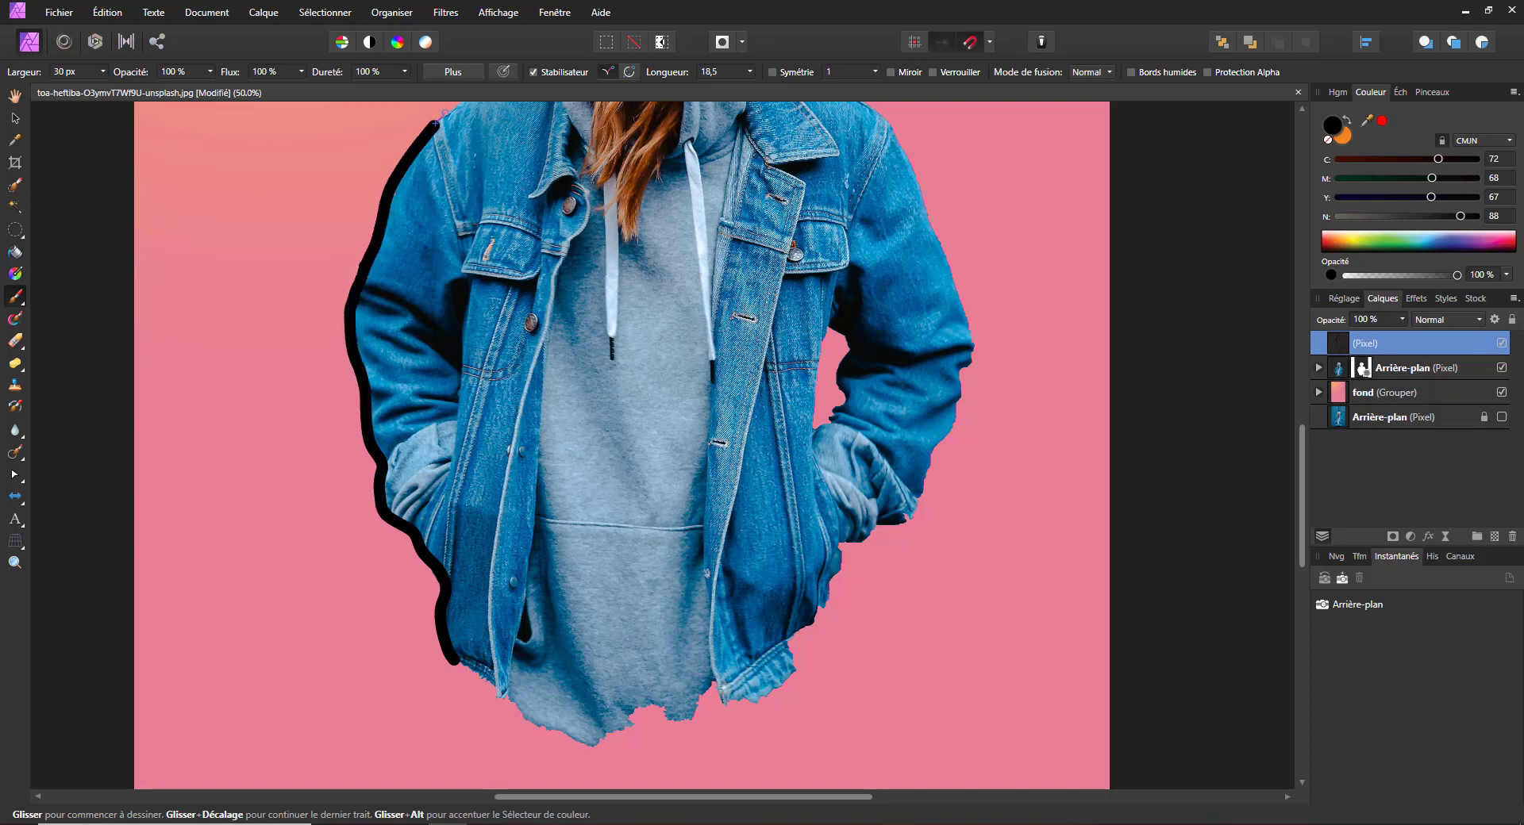
Try to continue the 30 px outline from the jacket's shoulder up the neck and face to the glasses, and undo it.
key("space")
mouse_move(450, 210)
left_mouse_down()
mouse_move(392, 522)
mouse_move(402, 385)
mouse_move(368, 319)
mouse_move(386, 439)
mouse_move(450, 455)
left_mouse_up()
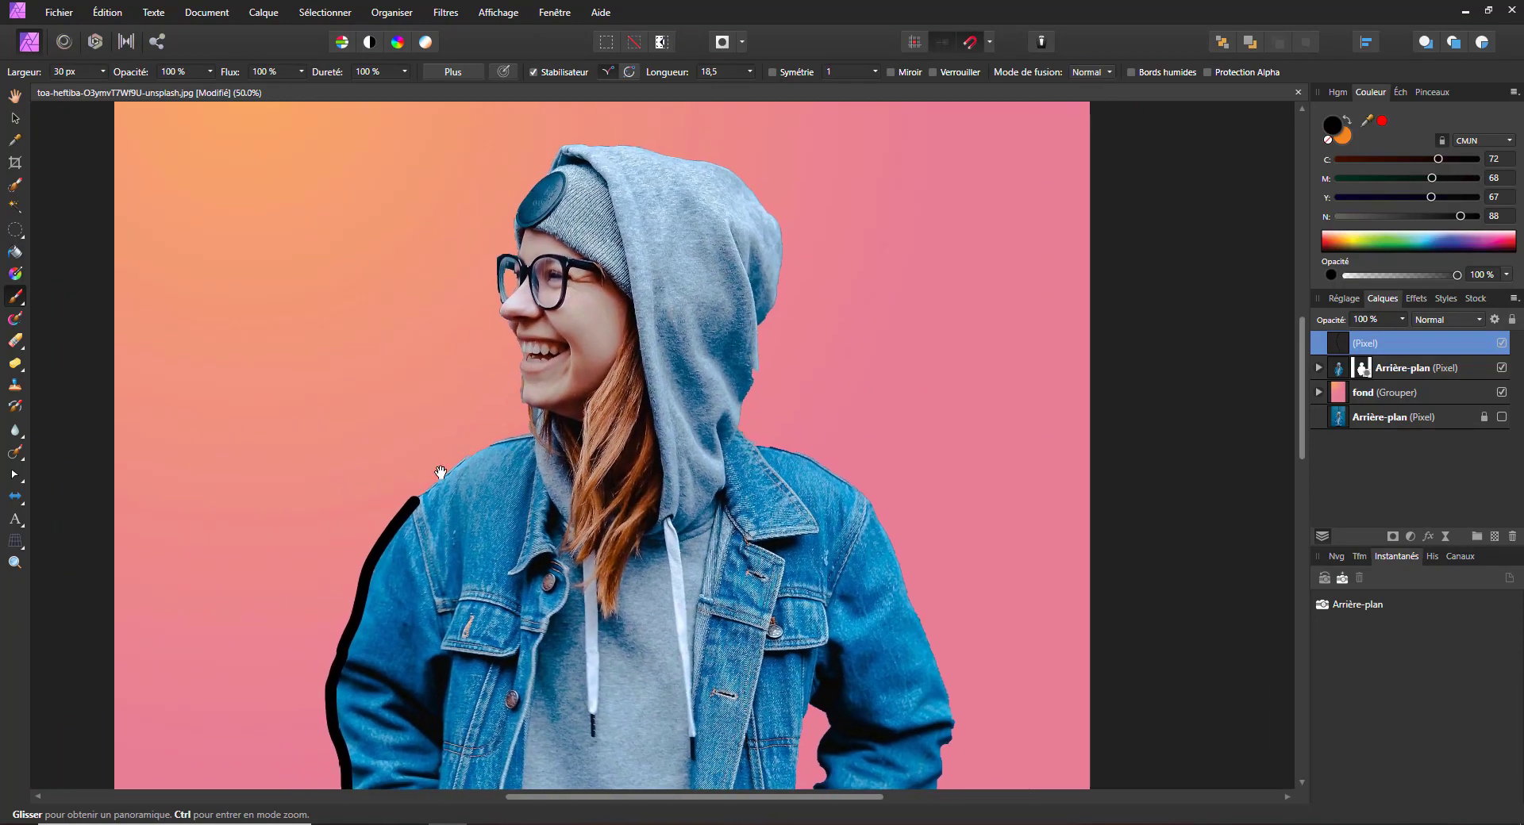
mouse_move(416, 502)
left_mouse_down()
mouse_move(528, 428)
mouse_move(518, 382)
left_mouse_up()
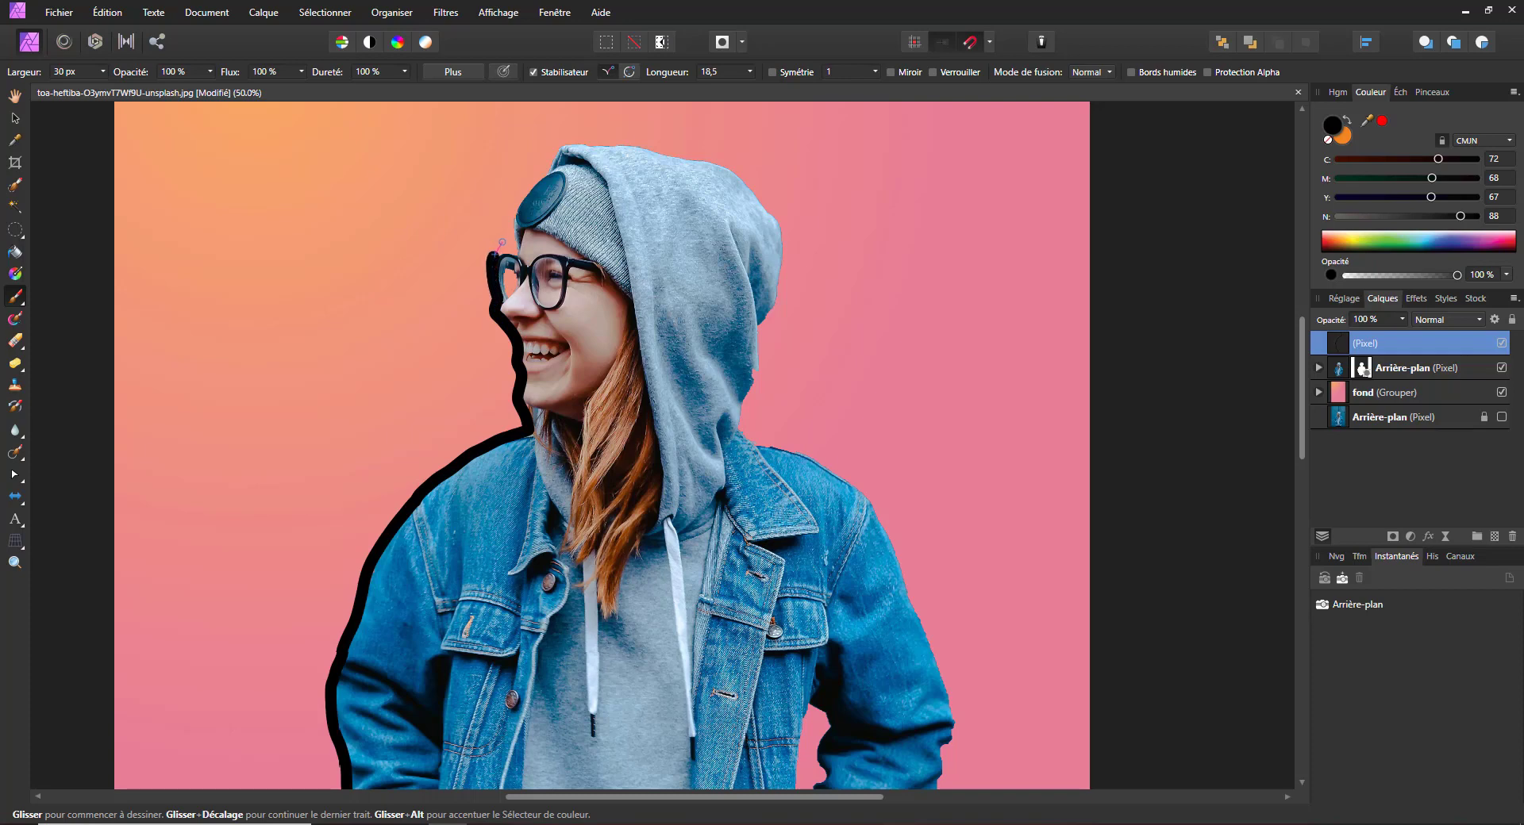
key("ctrl+z")
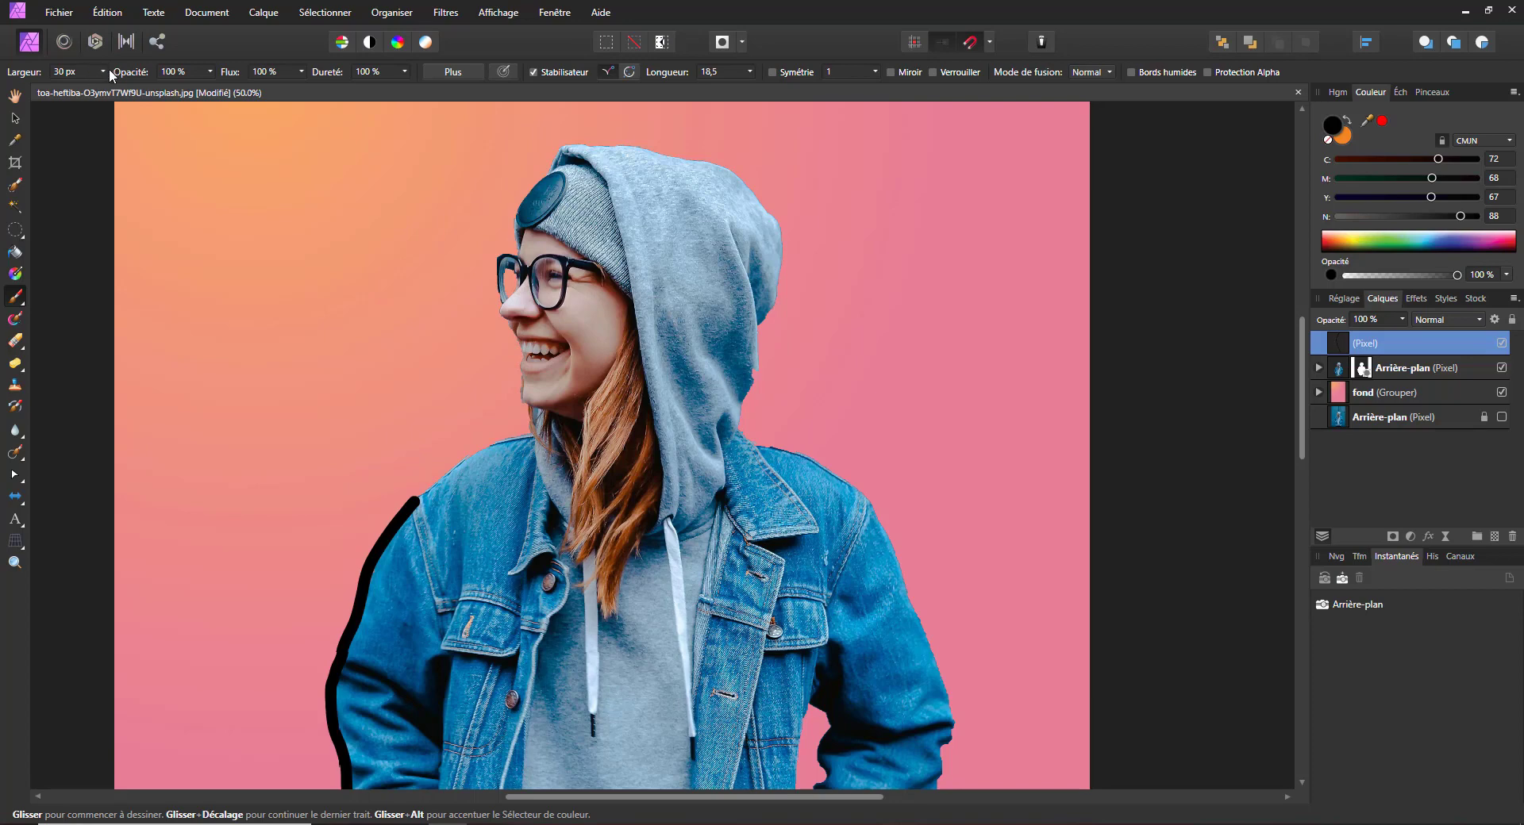
Set the brush width to 25 px and trace the outline from the left shoulder along the neck and chin to the nose.
left_click(73, 73)
type("25")
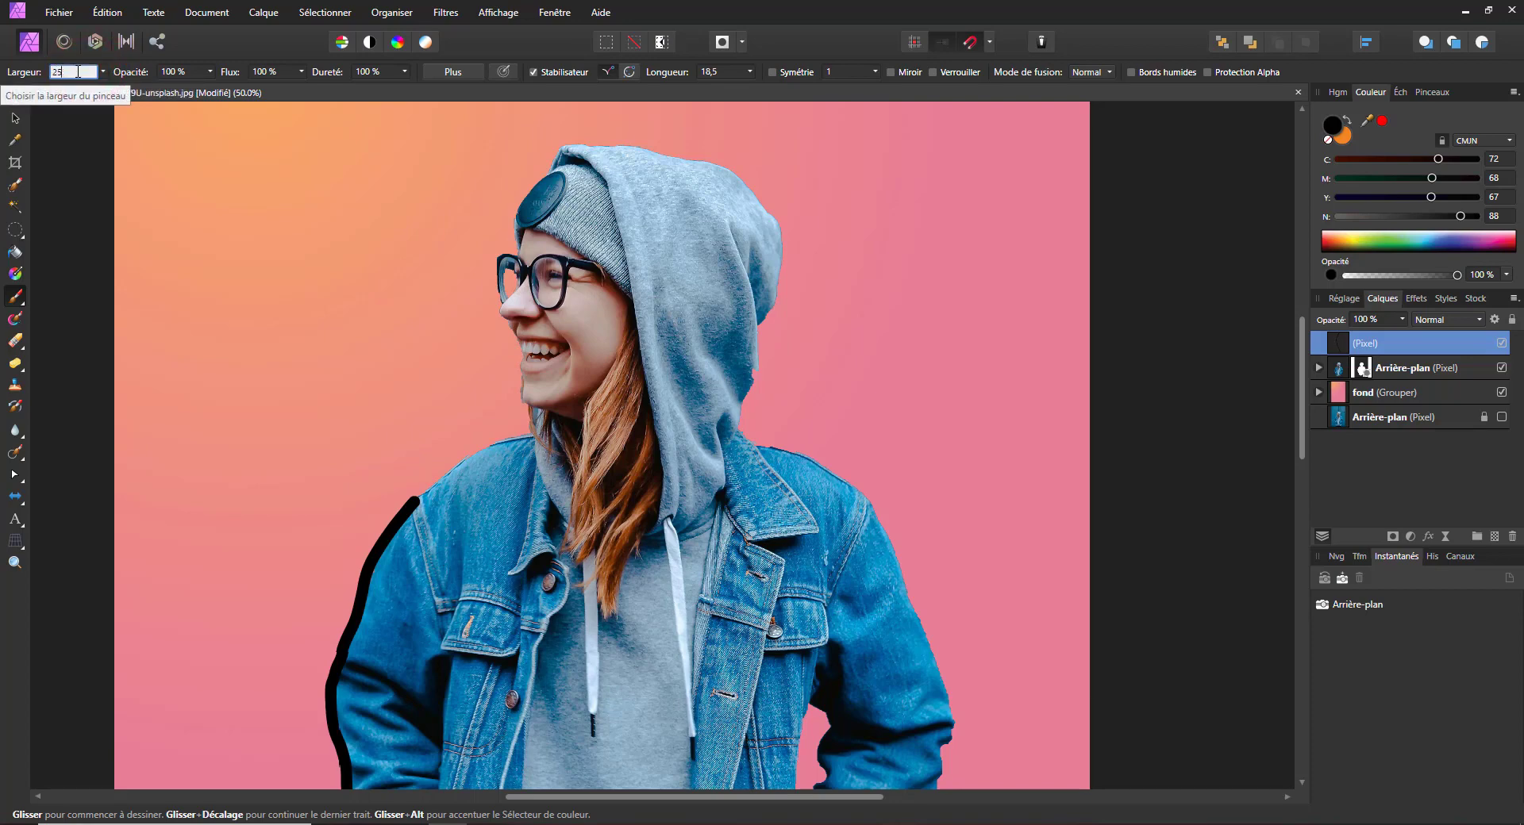
left_click(417, 497)
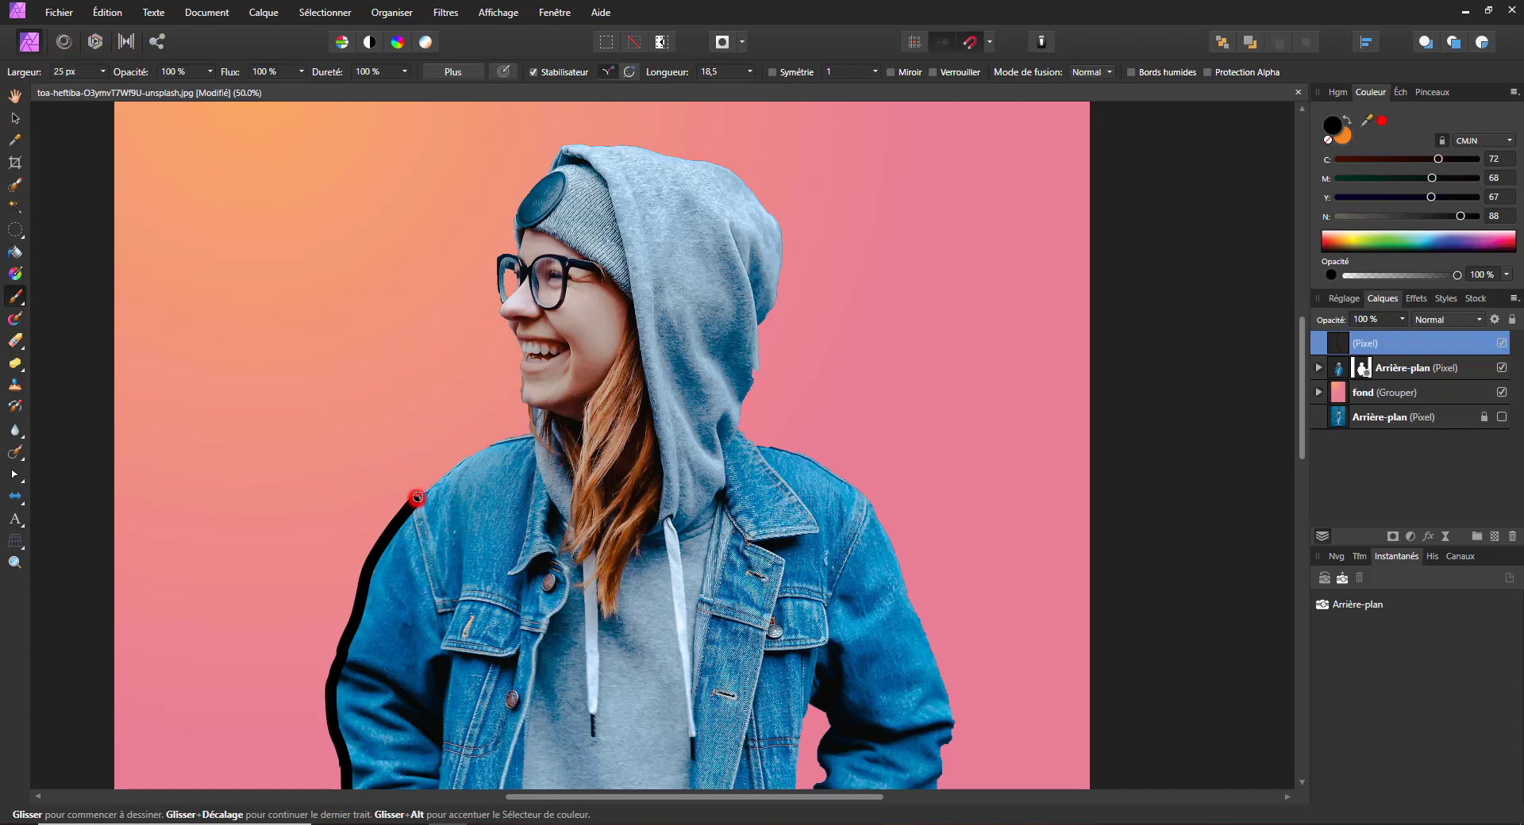
left_click_drag(417, 498, 482, 443)
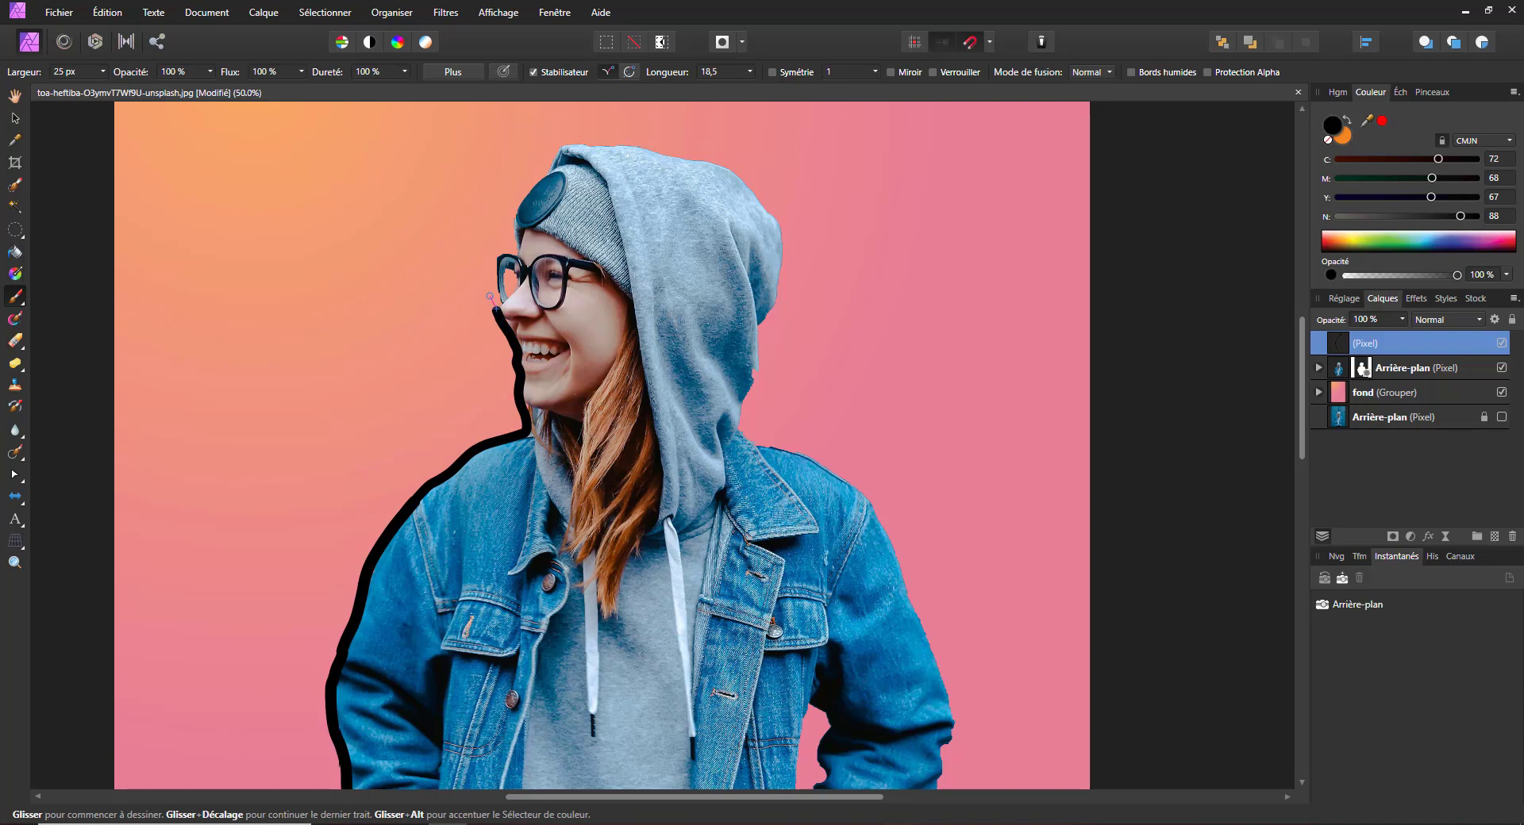
left_click_drag(492, 289, 492, 291)
key("Tab")
left_click(470, 354)
key("ctrl+plus")
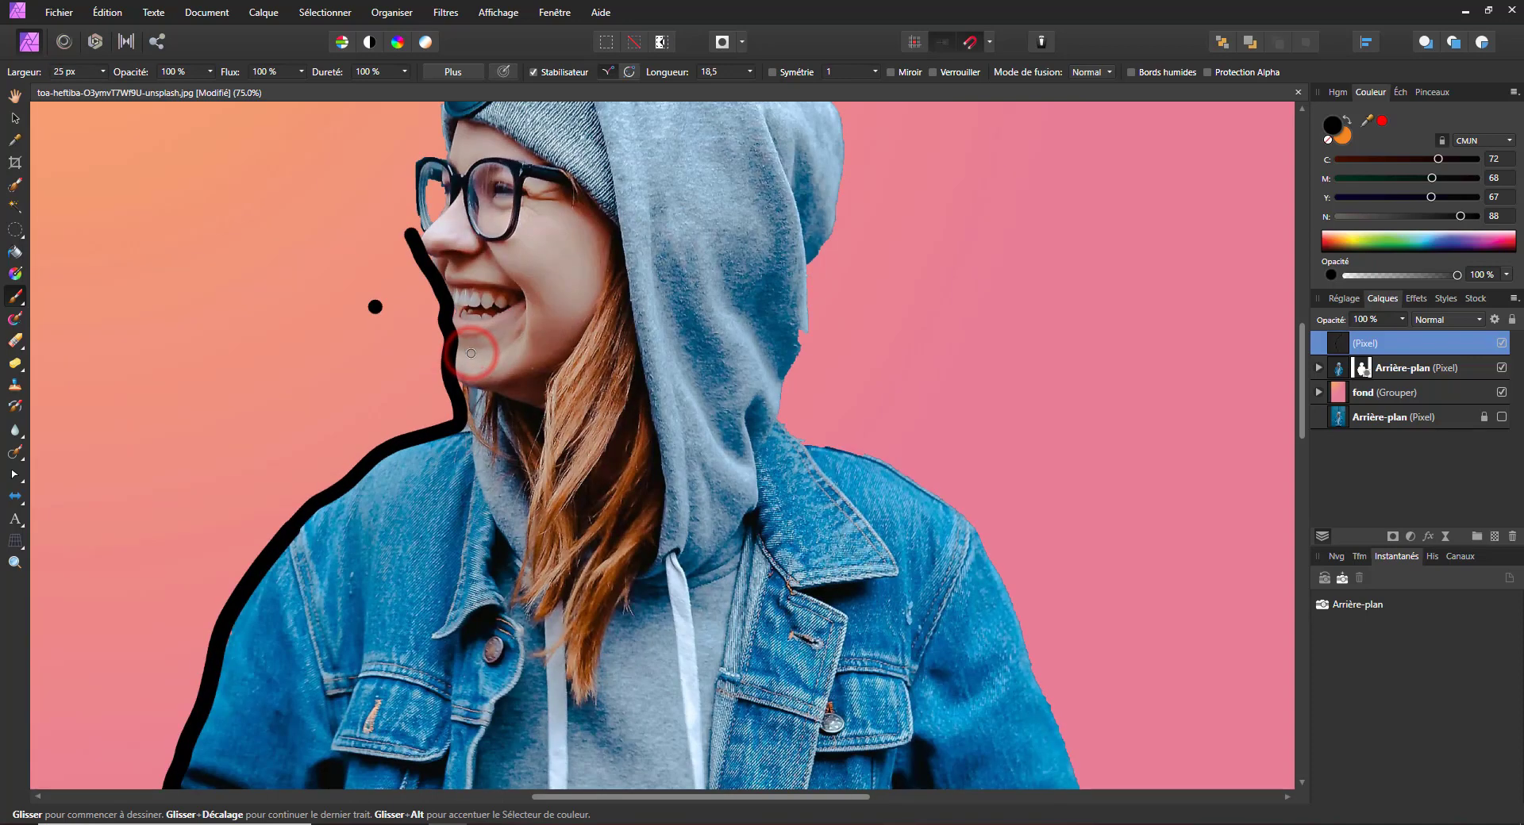
key("ctrl+z")
left_click(282, 279)
key("ctrl+z")
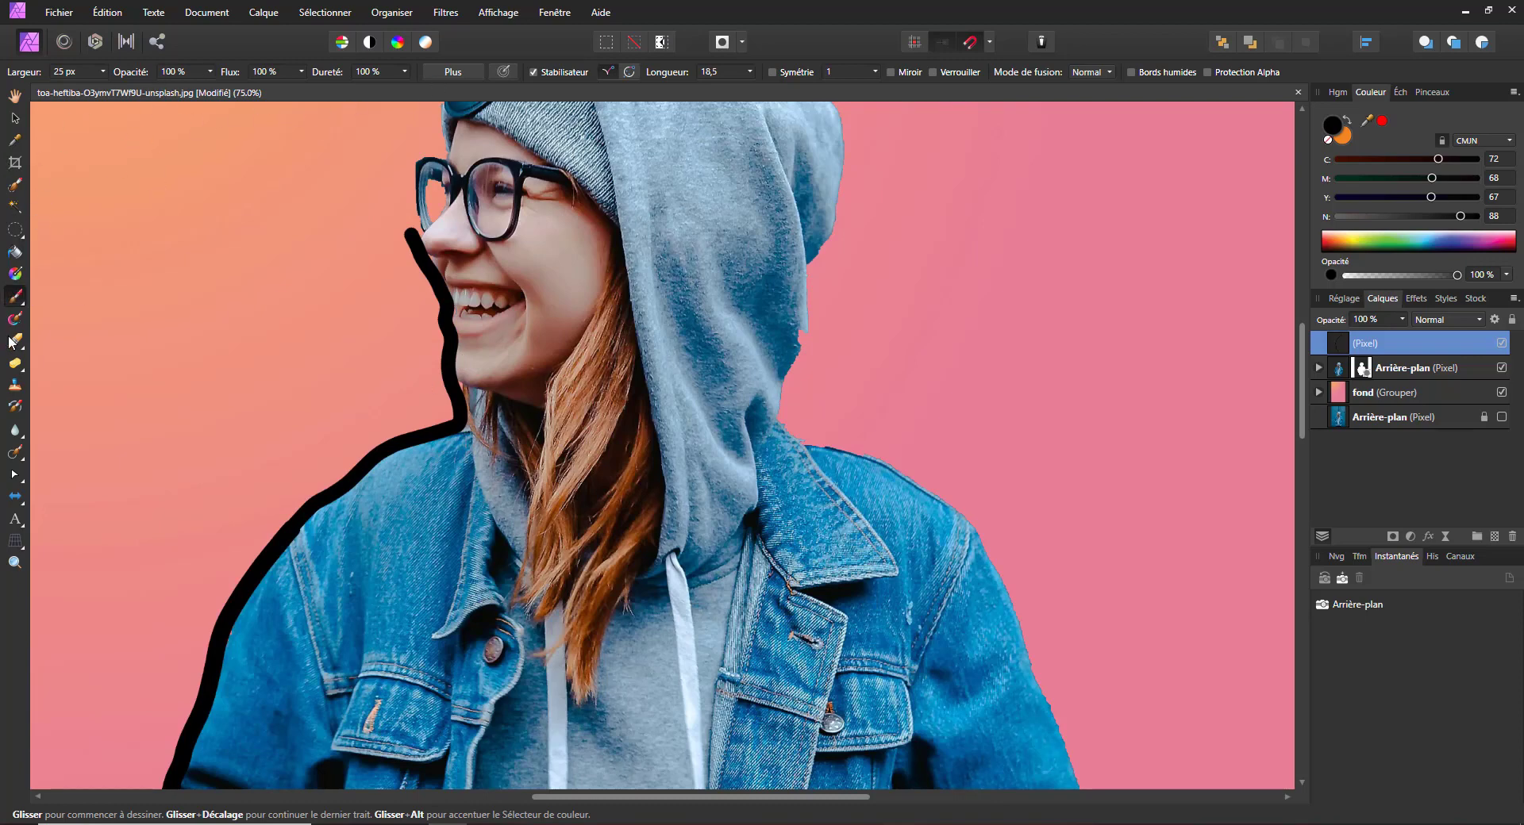
Erase the outline's upper end beside the nose with the 280 px Erase Brush, down to the mouth.
left_click(15, 363)
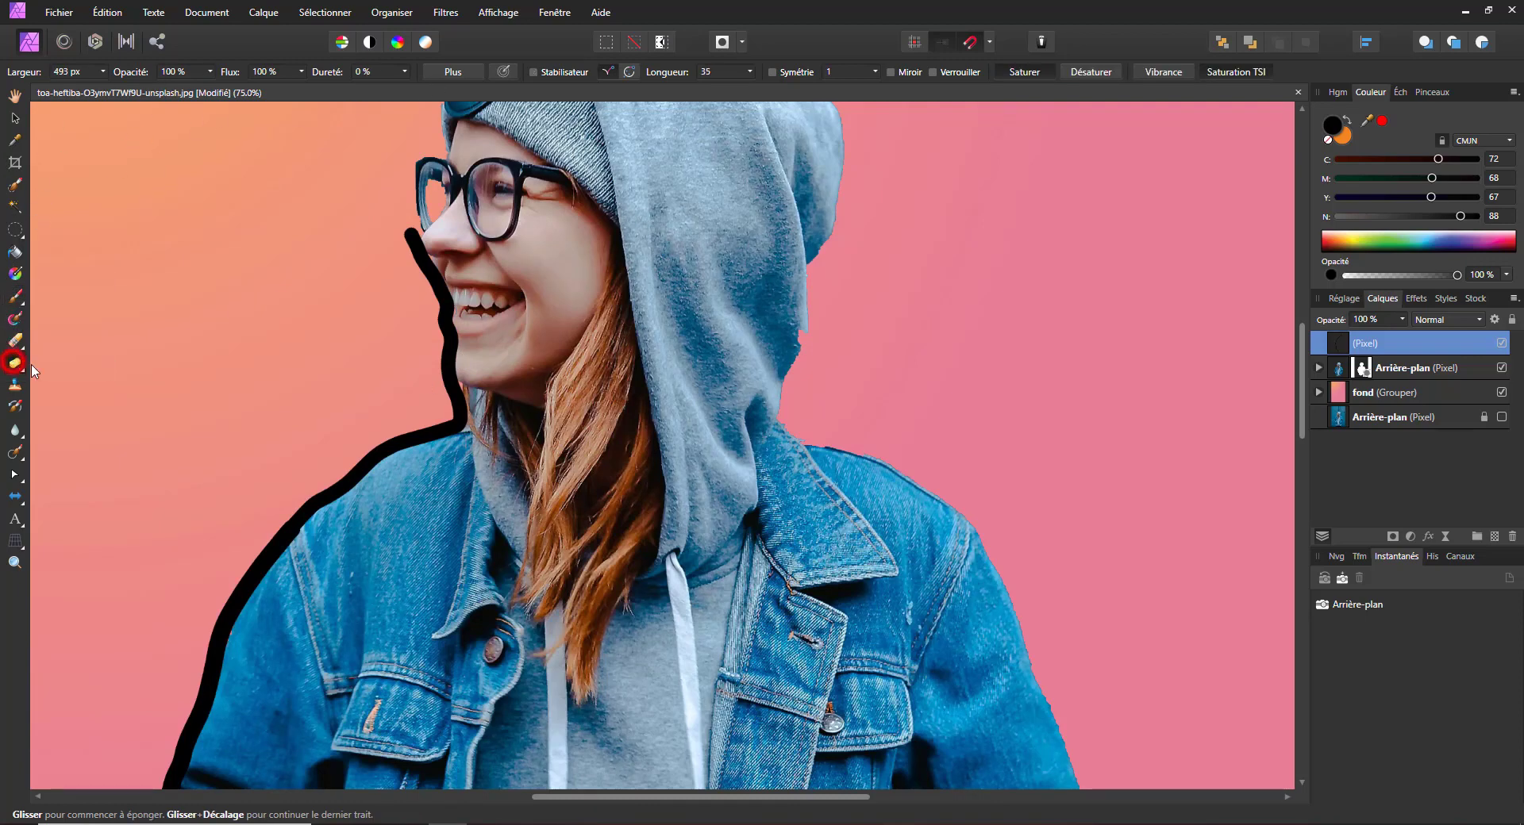
right_click(14, 340)
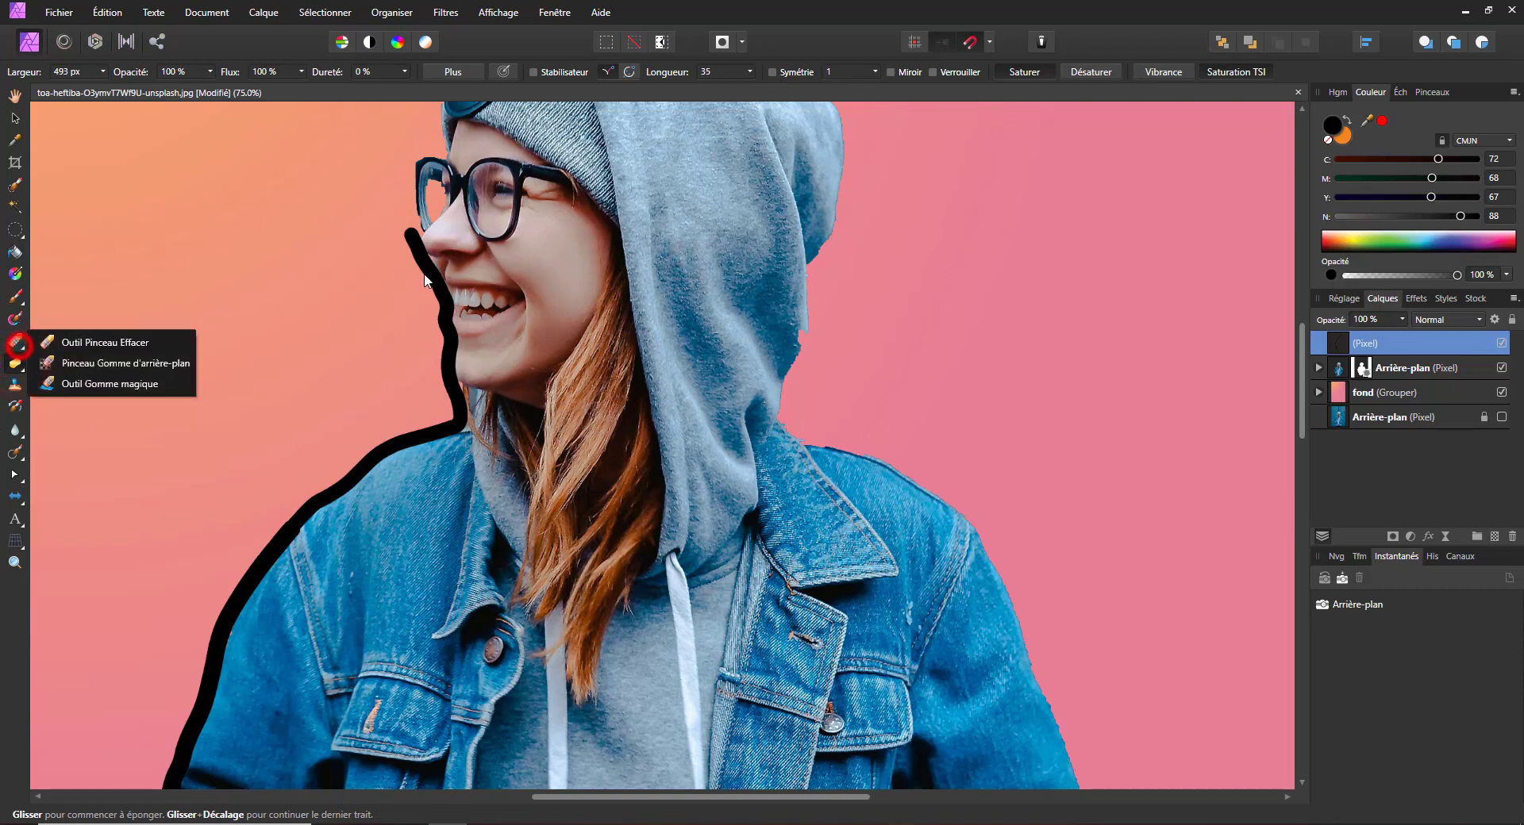
left_click(89, 343)
left_click(378, 227)
left_click_drag(374, 249, 376, 245)
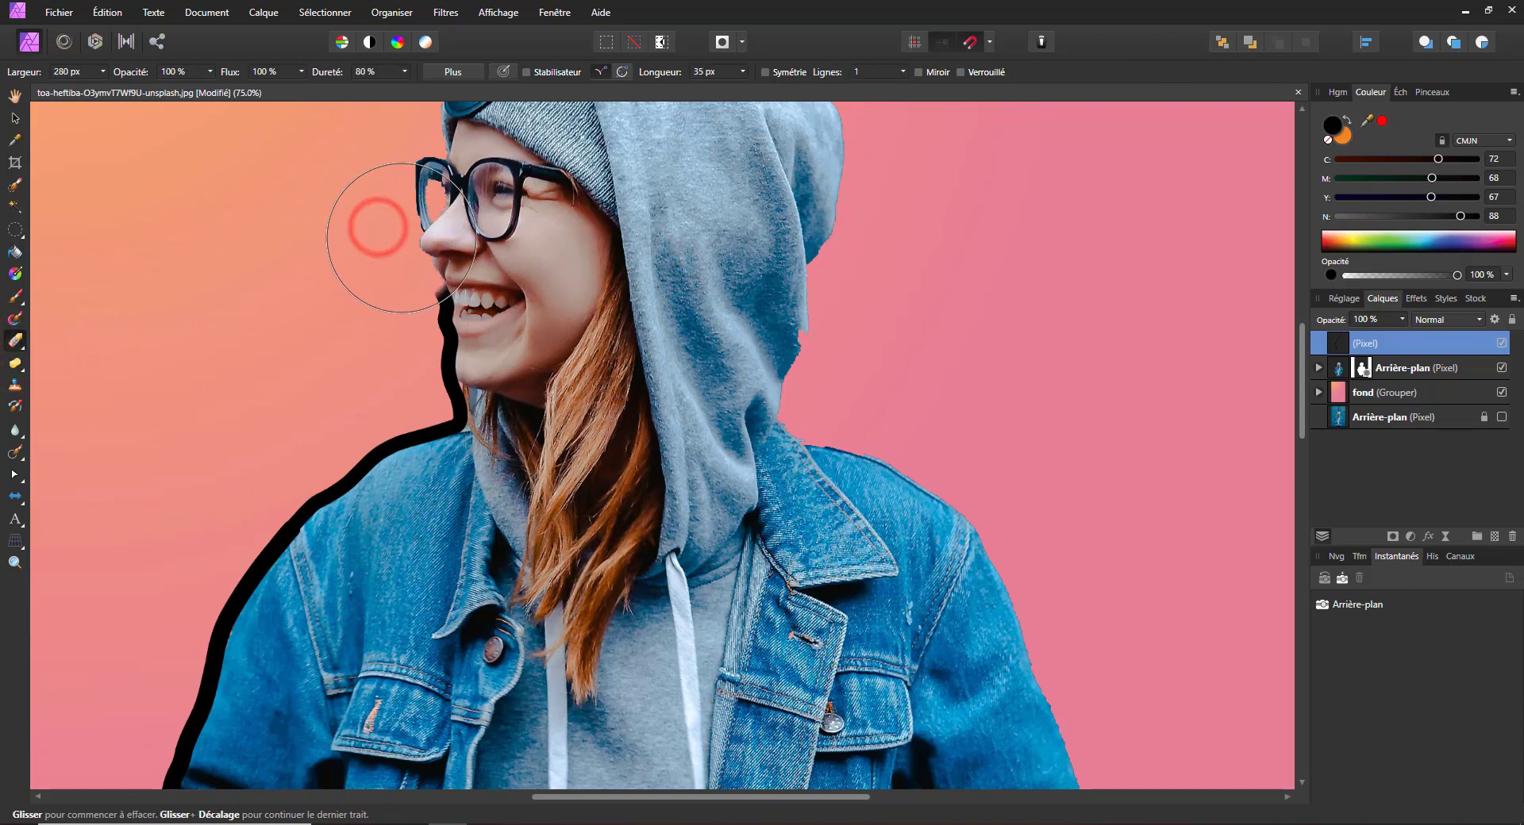
Try to extend the 25 px outline from the mouth past the nose and around the glasses, and undo it.
left_click(15, 297)
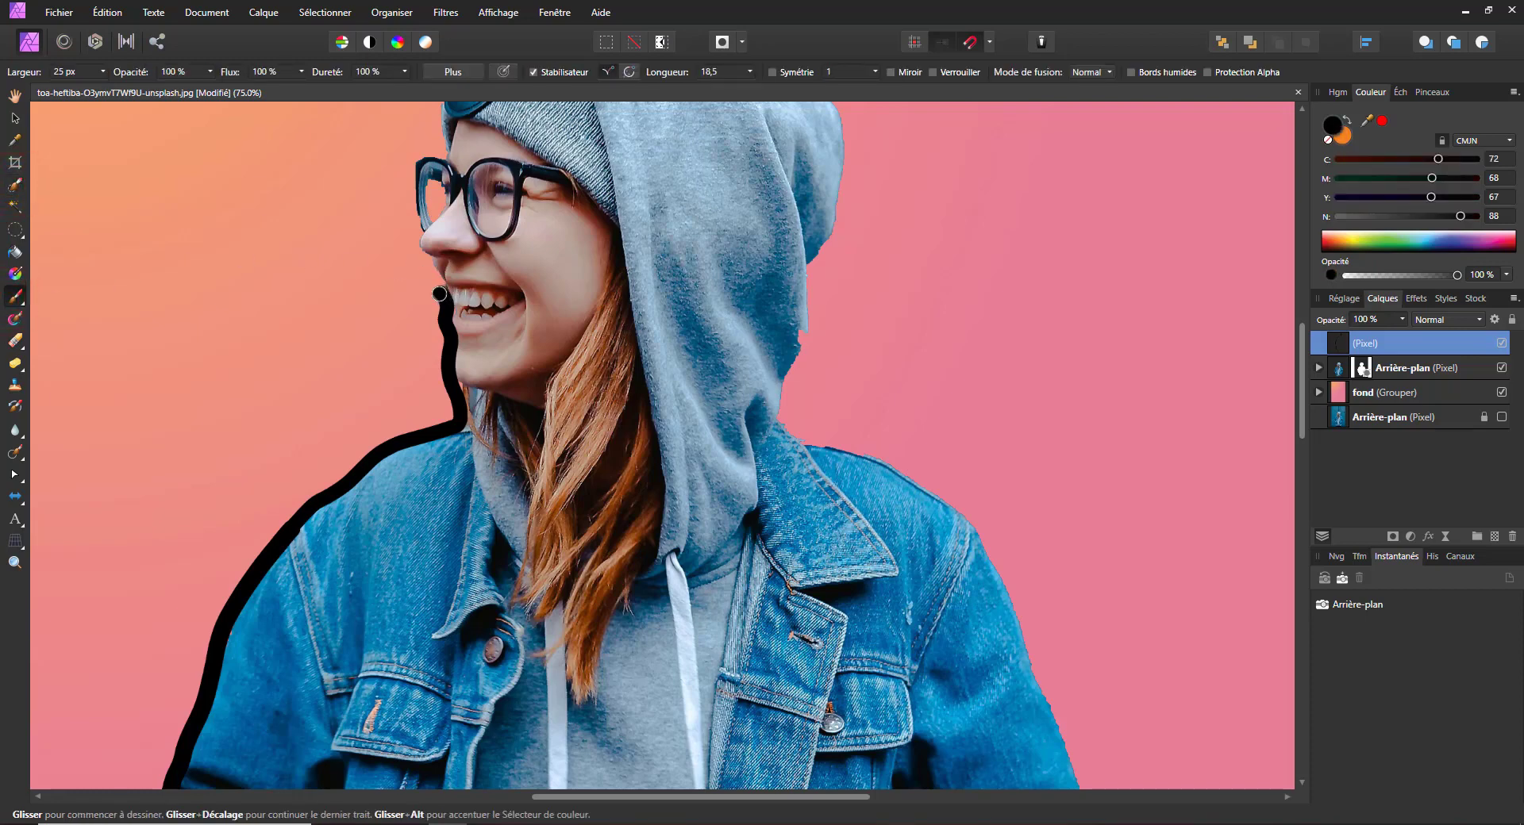
mouse_move(442, 293)
left_mouse_down()
mouse_move(407, 238)
mouse_move(428, 147)
left_mouse_up()
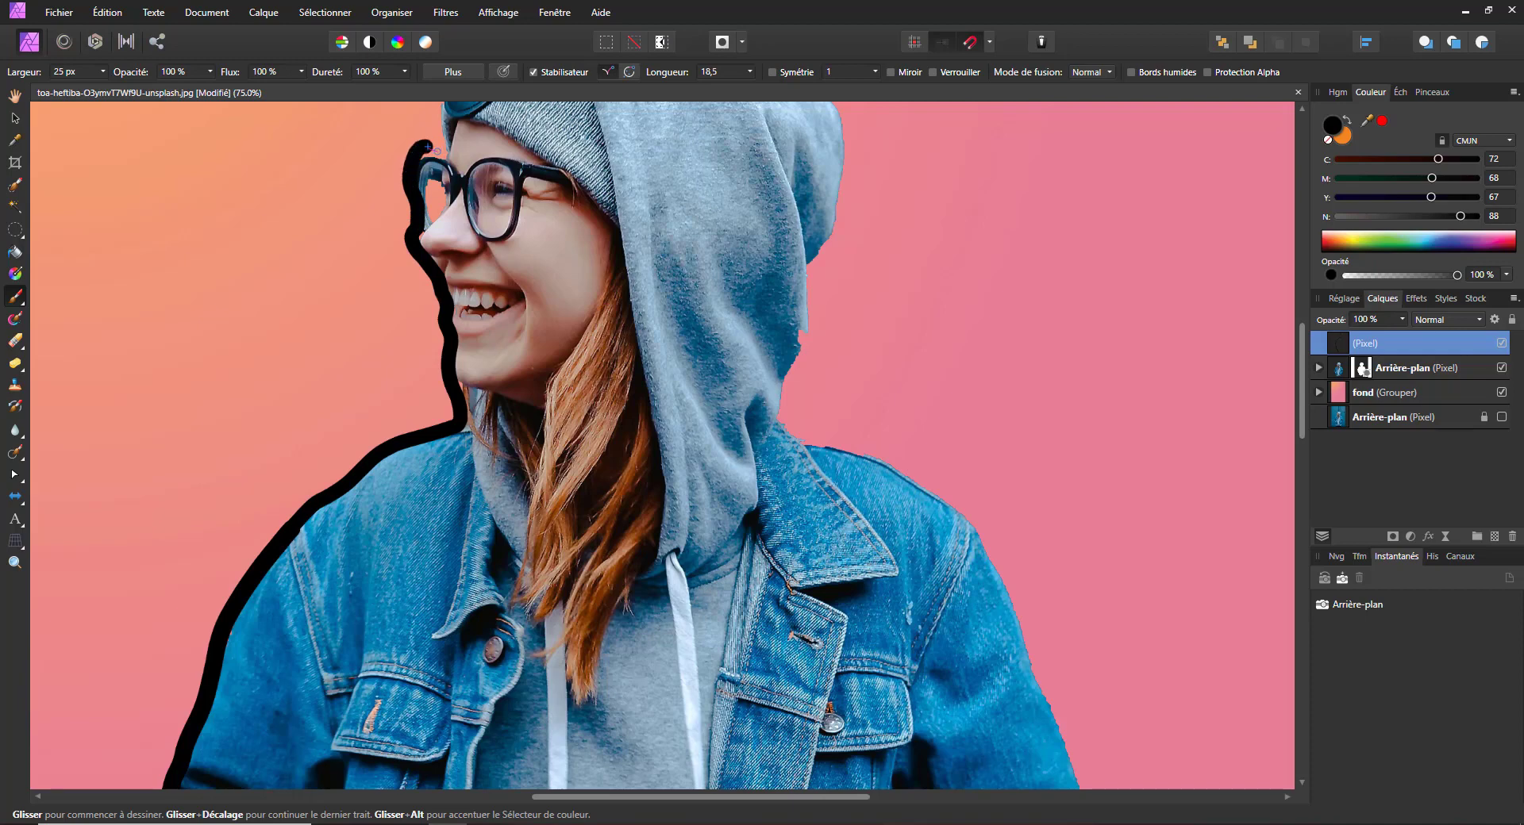
key("ctrl+z")
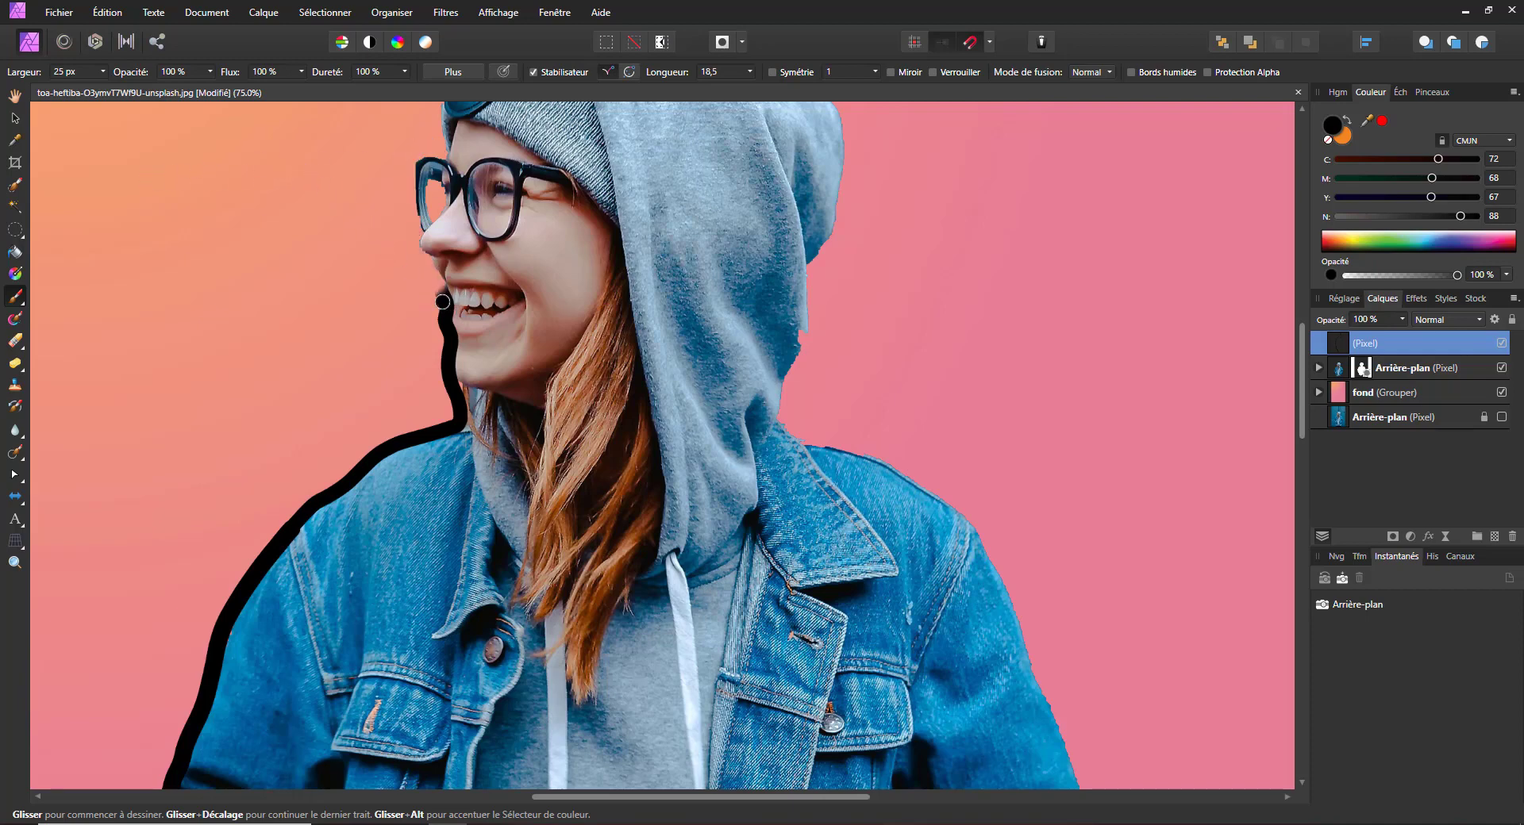
Trace the black outline from the mouth around the nose to the upper edge of the glasses.
left_click_drag(443, 303, 418, 223)
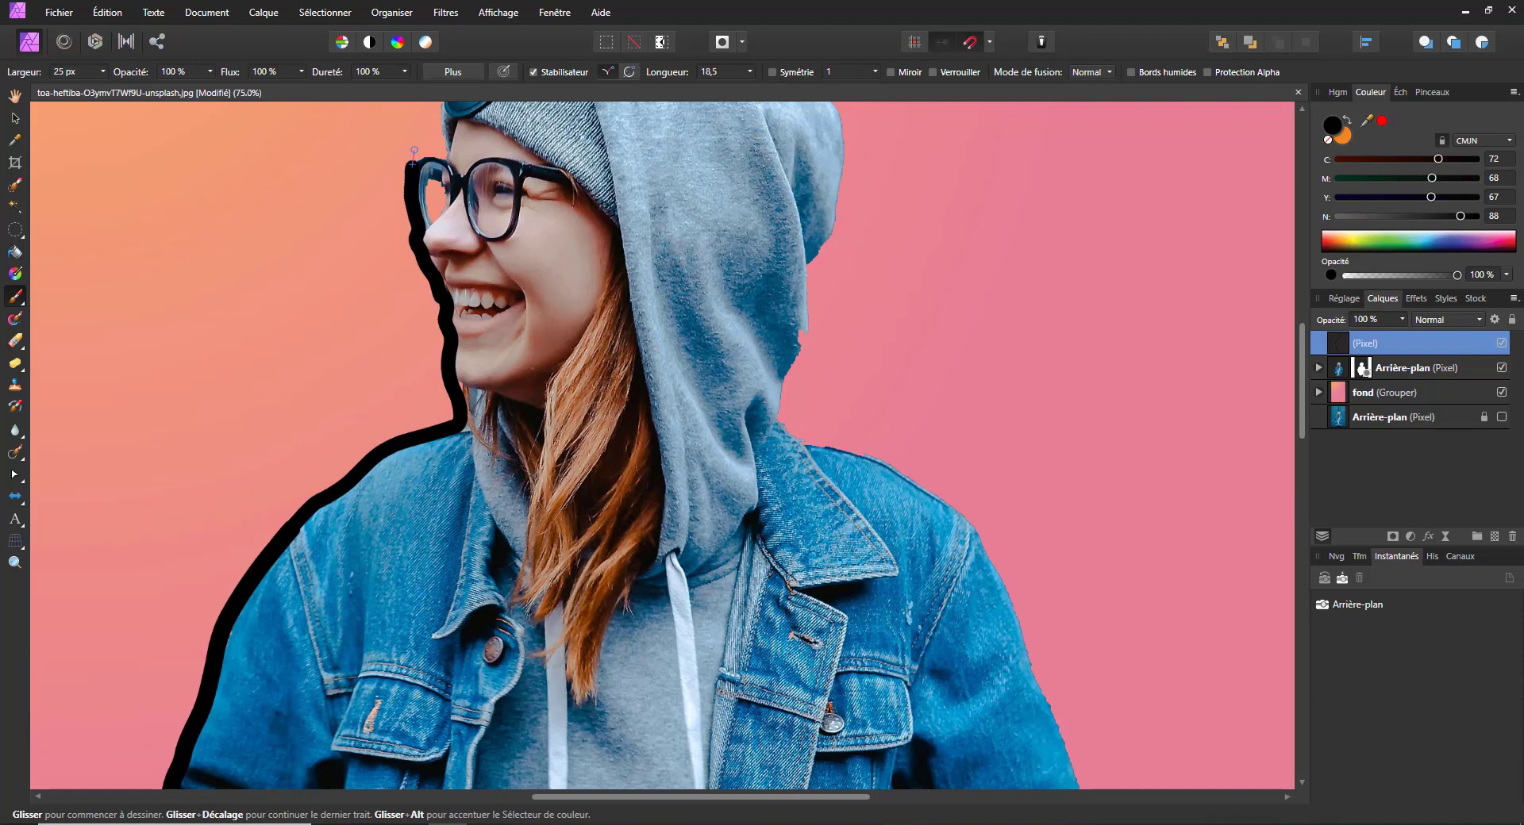
left_click_drag(414, 150, 414, 151)
key("space")
left_click_drag(411, 239, 422, 451)
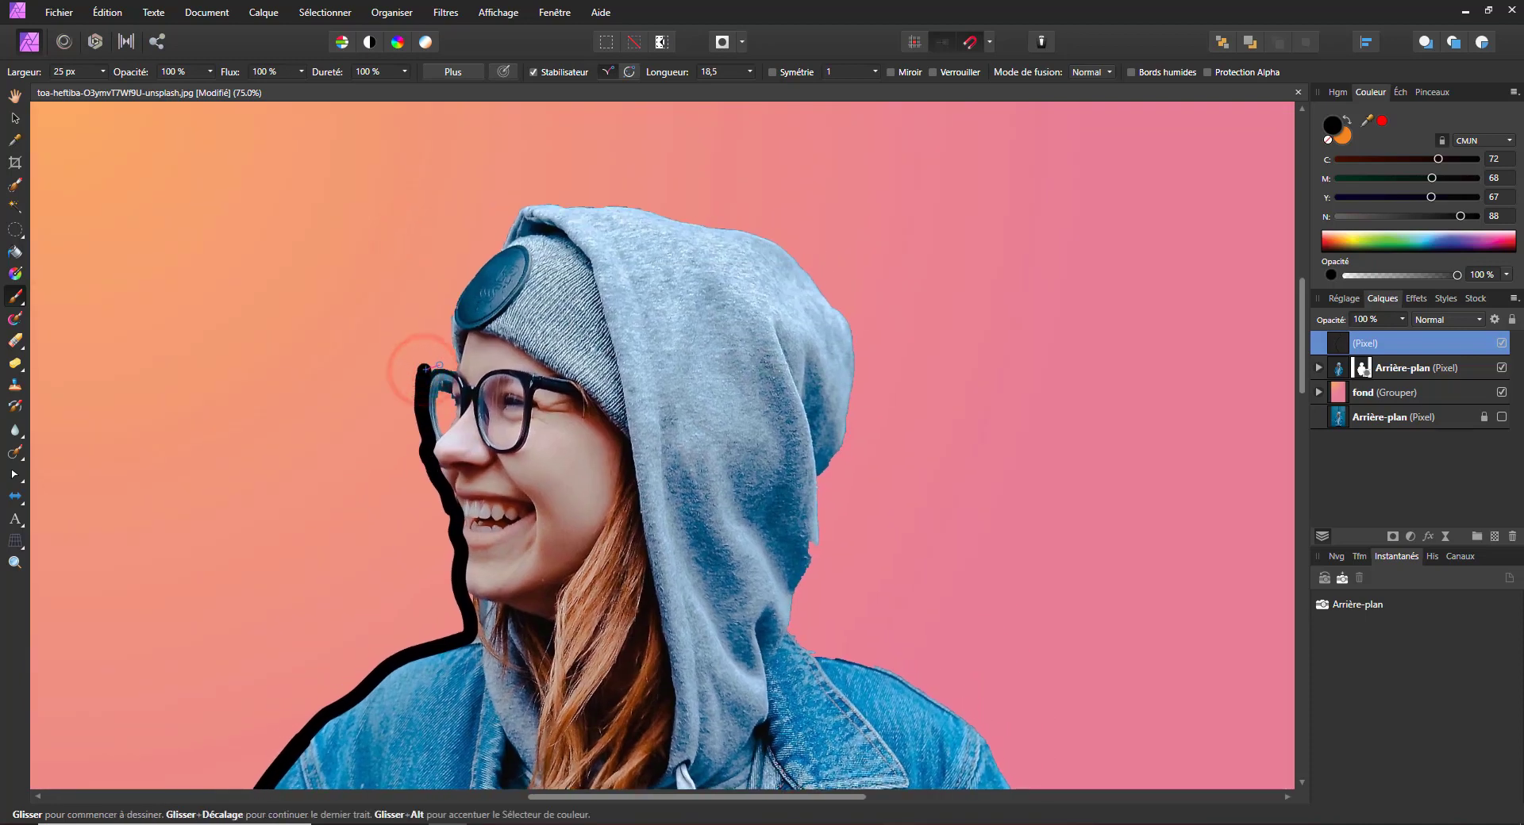
Continue the 25 px outline around the beanie, hood and right shoulder, and down the outside of the right sleeve.
mouse_move(426, 369)
left_mouse_down()
mouse_move(448, 369)
mouse_move(451, 283)
mouse_move(549, 192)
mouse_move(789, 246)
mouse_move(863, 359)
mouse_move(826, 474)
mouse_move(828, 547)
mouse_move(784, 618)
mouse_move(798, 649)
mouse_move(948, 707)
mouse_move(1008, 754)
left_mouse_up()
key("space")
mouse_move(990, 704)
left_mouse_down()
mouse_move(636, 295)
mouse_move(760, 663)
mouse_move(731, 760)
mouse_move(651, 219)
left_mouse_up()
key("space")
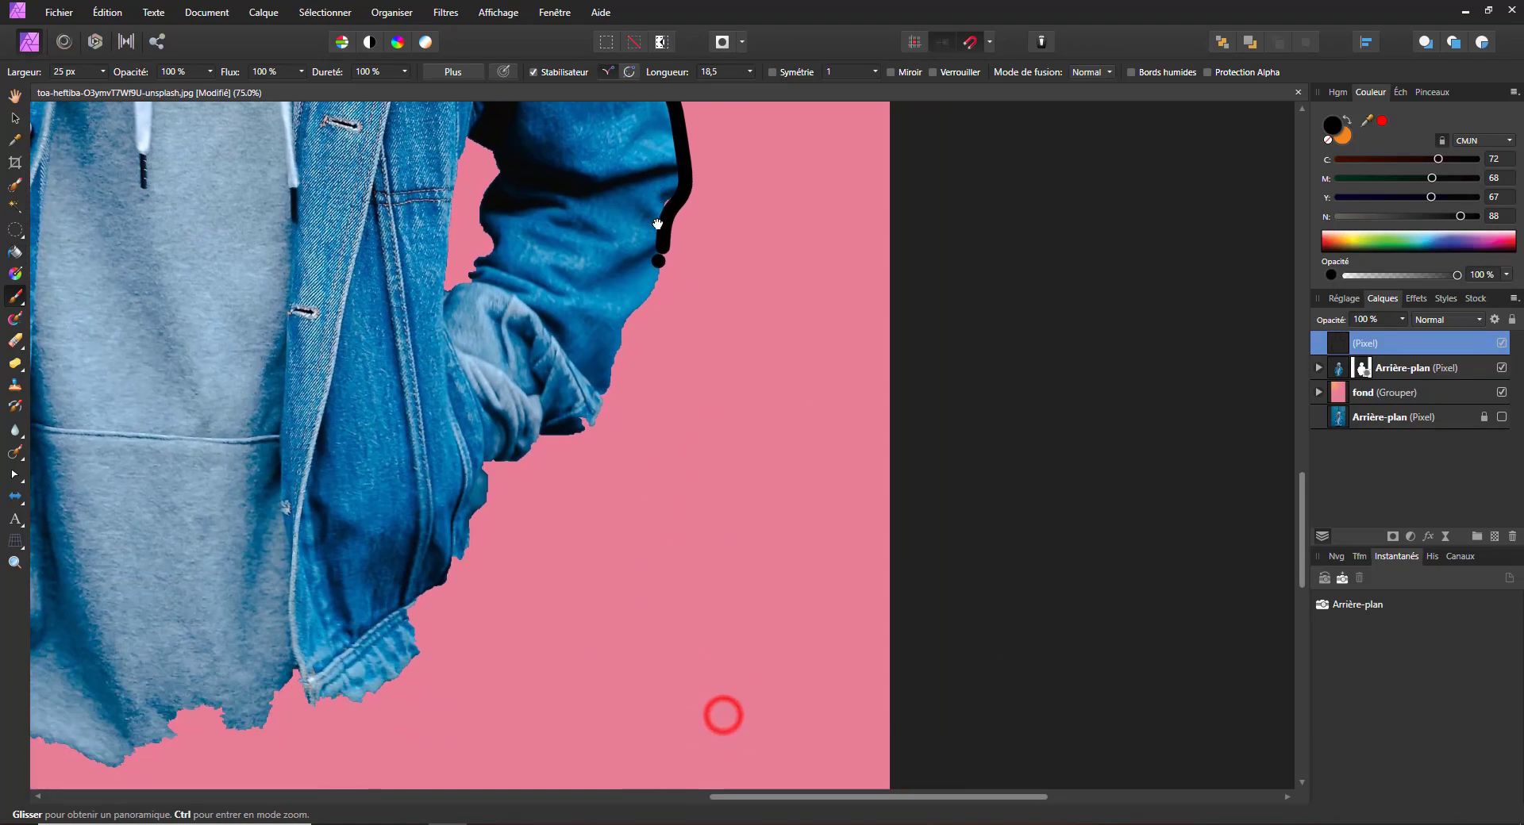
Outline the right forearm and cuff, and close the contour with a wavy line across the lower hoodie to the left hem.
scroll(654, 254, "down", 3)
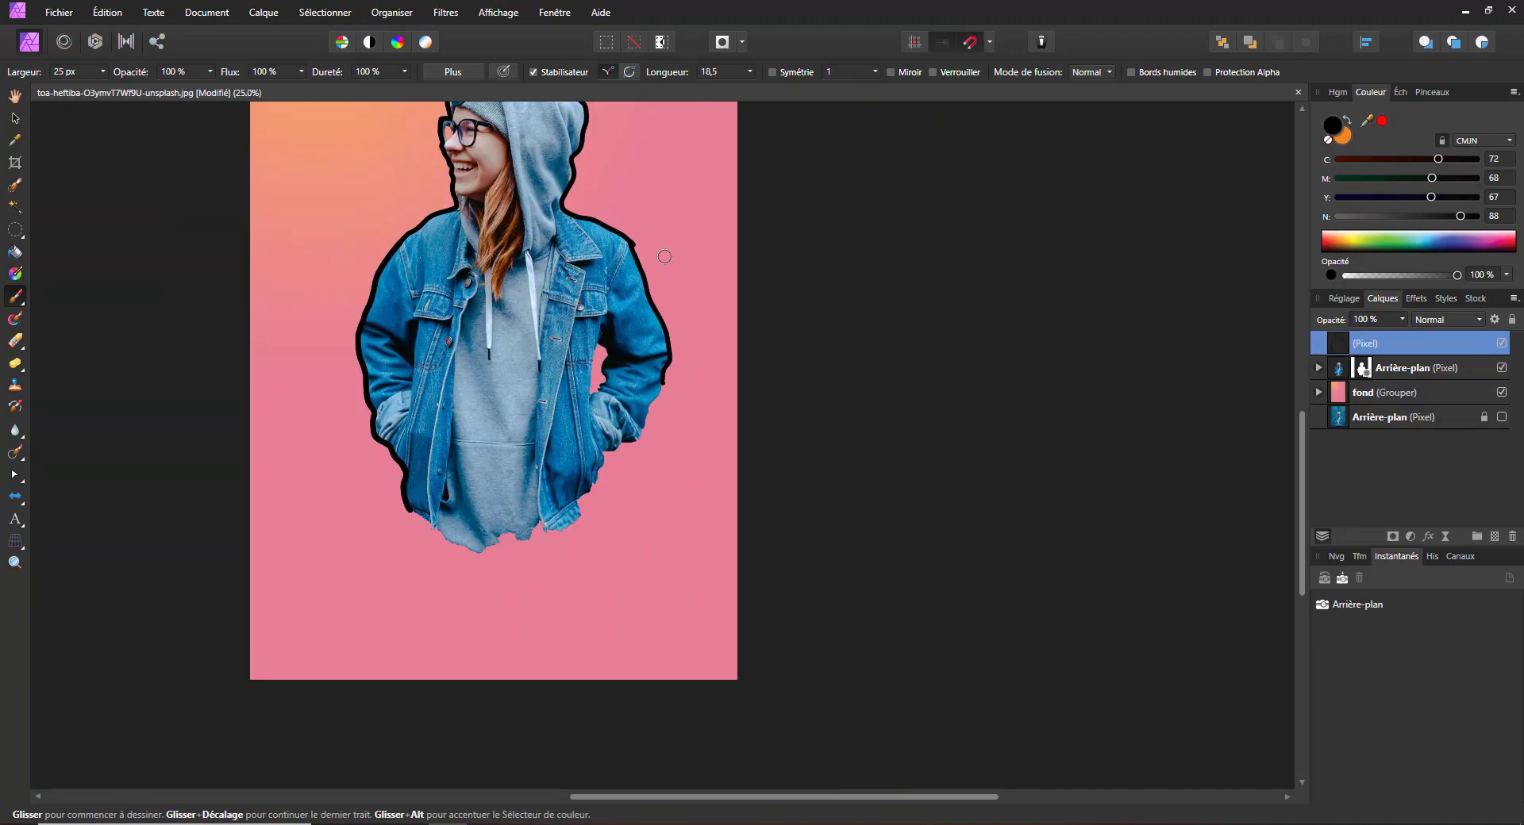
scroll(662, 386, "up", 2)
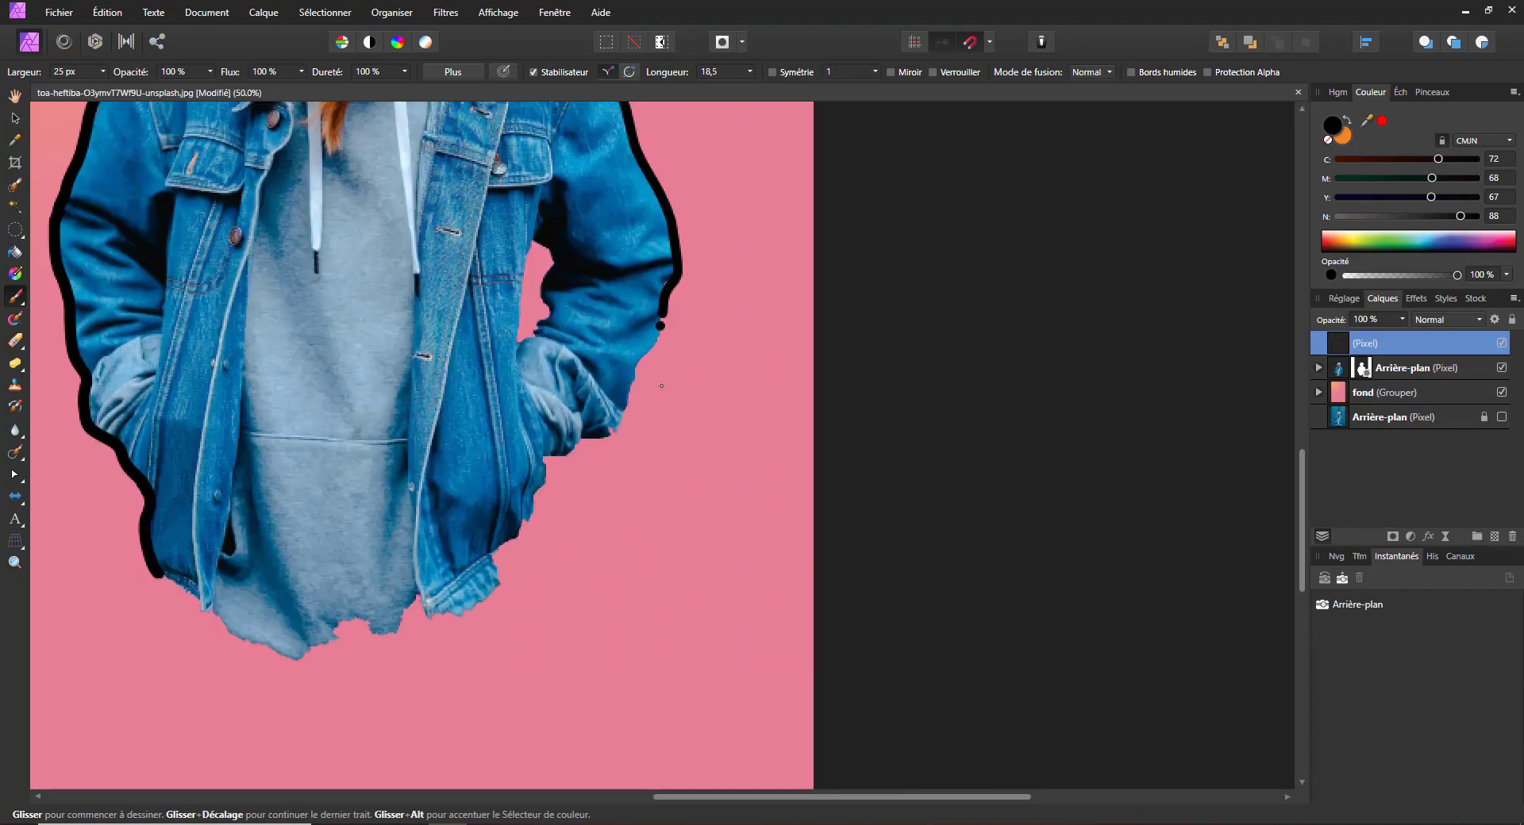
mouse_move(662, 315)
left_mouse_down()
mouse_move(680, 313)
mouse_move(621, 433)
left_mouse_up()
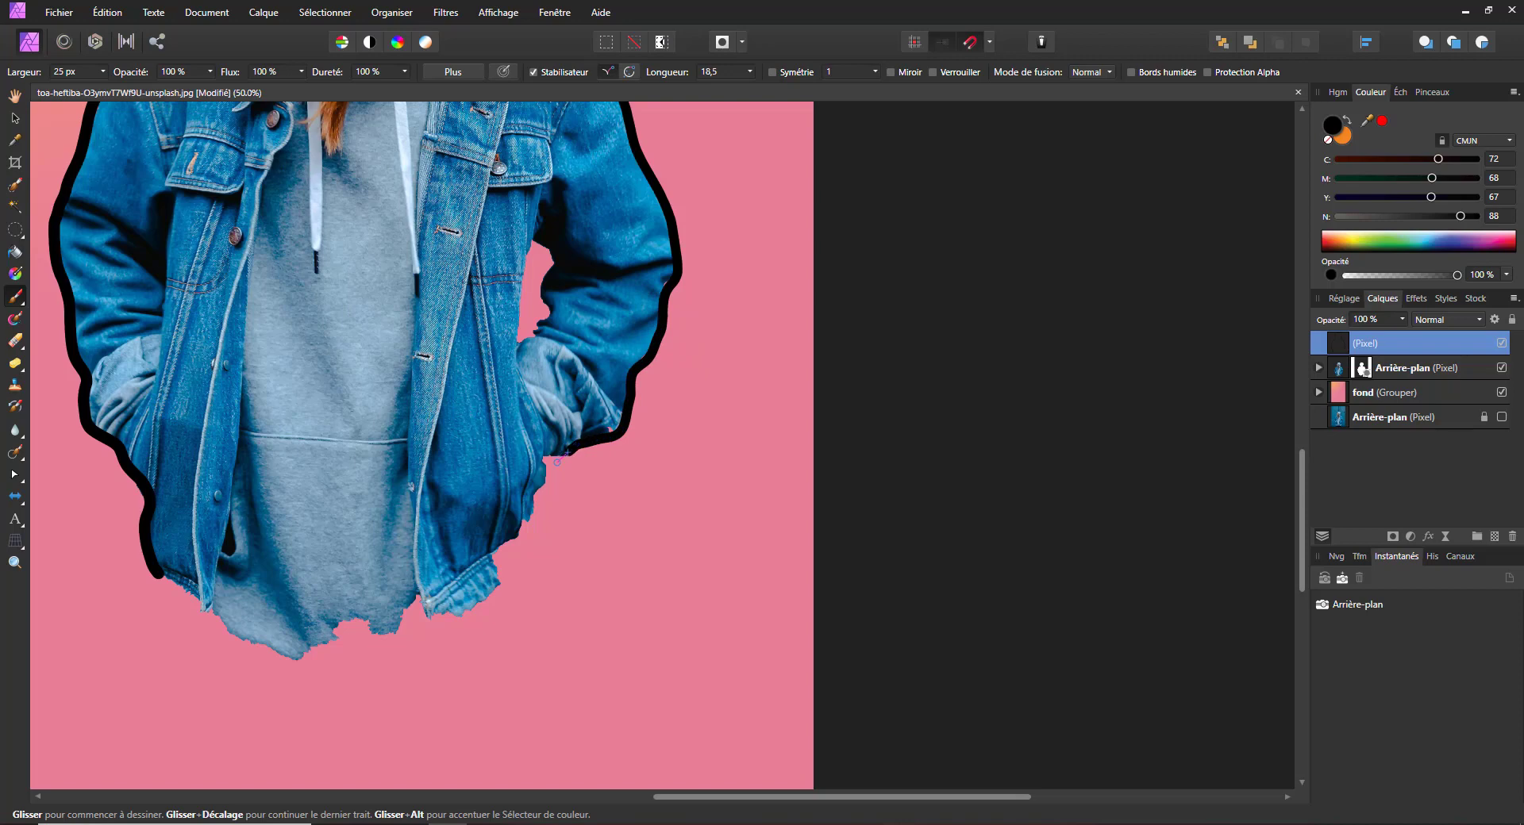
mouse_move(500, 482)
left_mouse_down()
mouse_move(435, 463)
mouse_move(287, 497)
mouse_move(184, 564)
left_mouse_up()
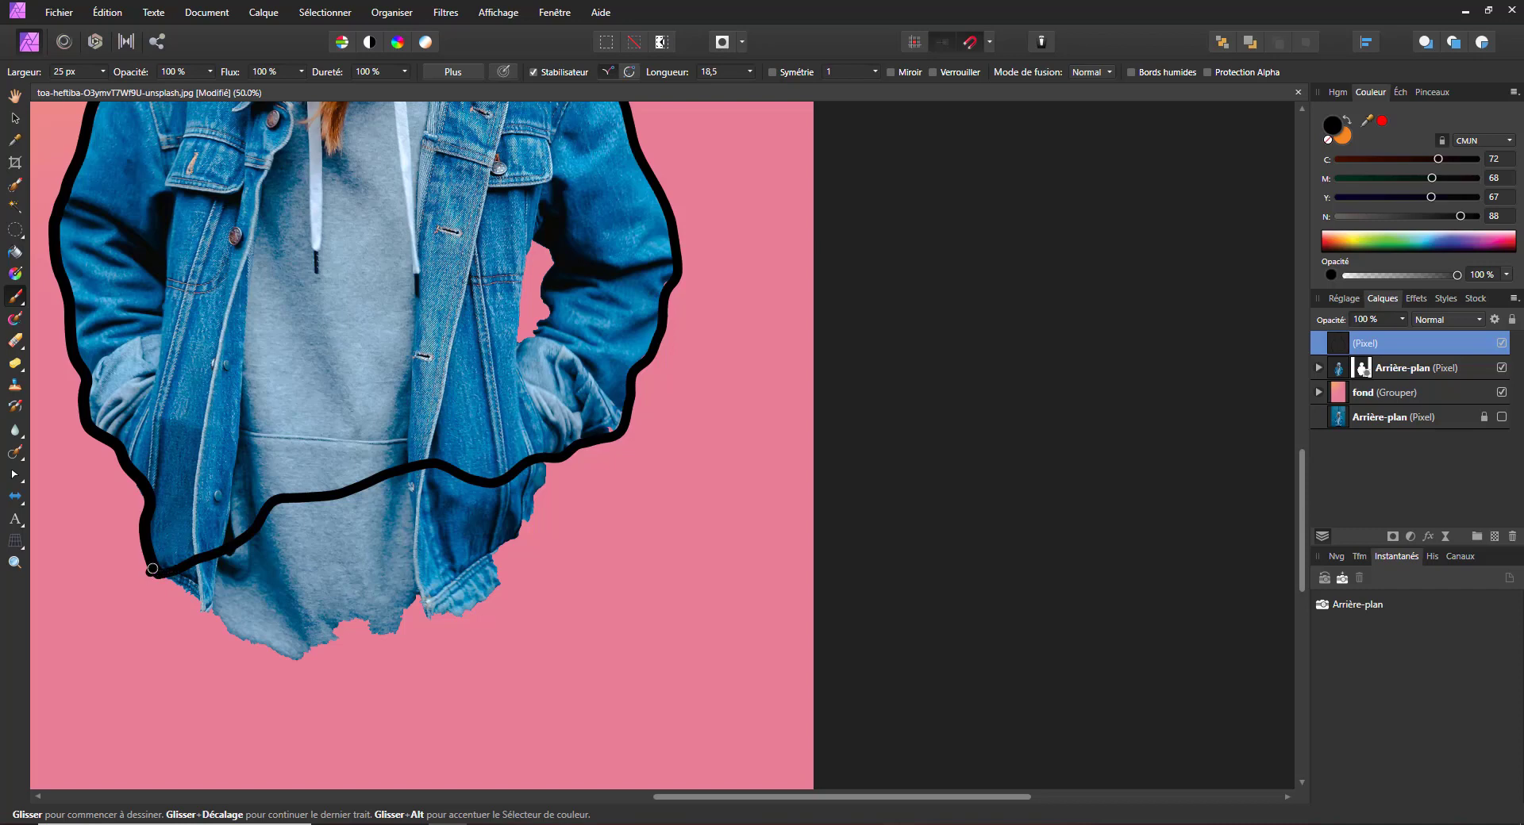
Outline the background gap between the right sleeve and the jacket body with the 25 px brush.
left_click(209, 472)
scroll(224, 486, "up", 5)
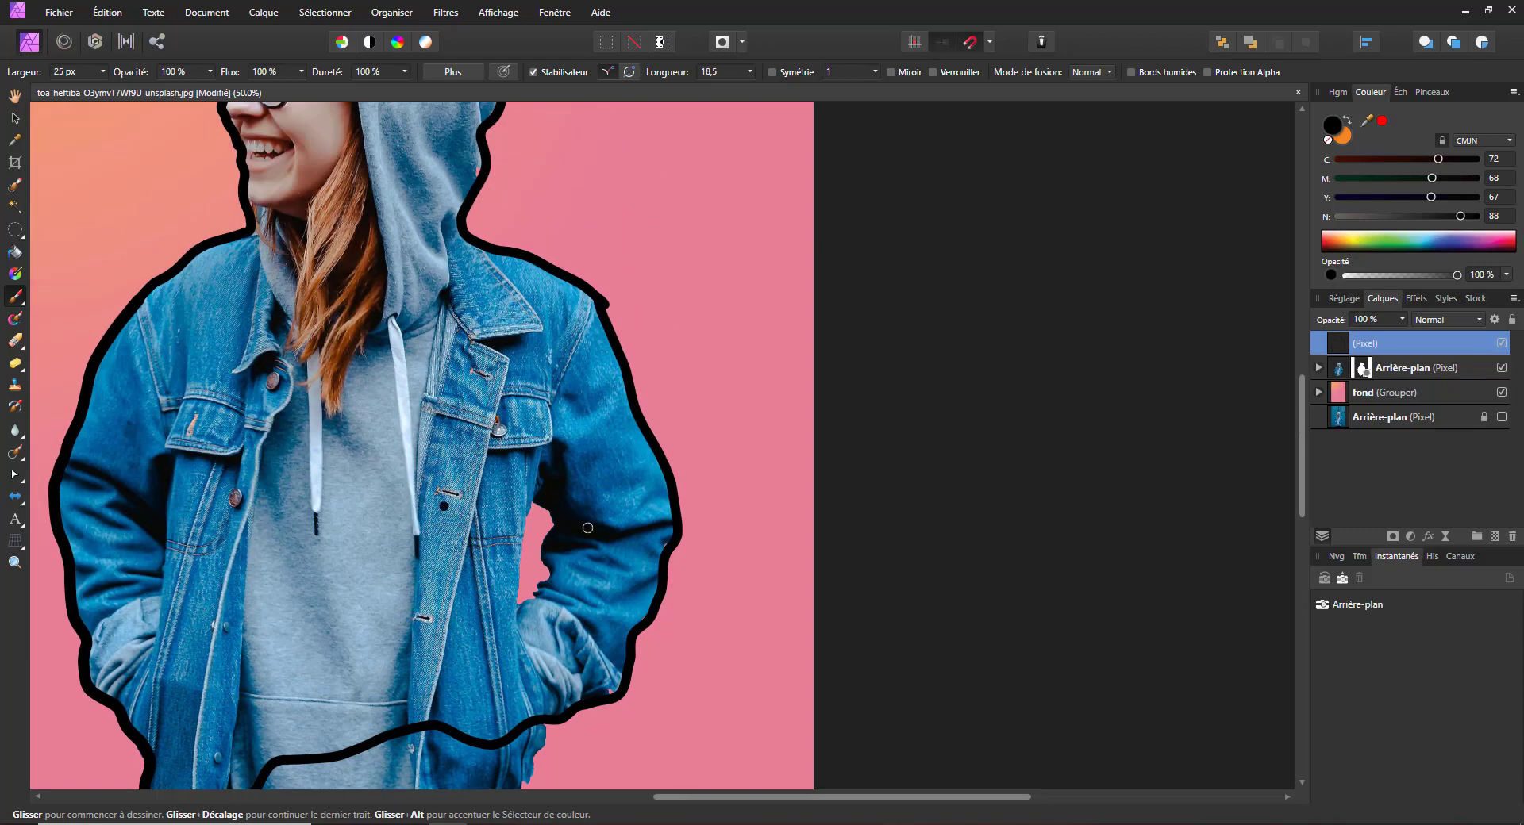
left_click_drag(516, 609, 551, 570)
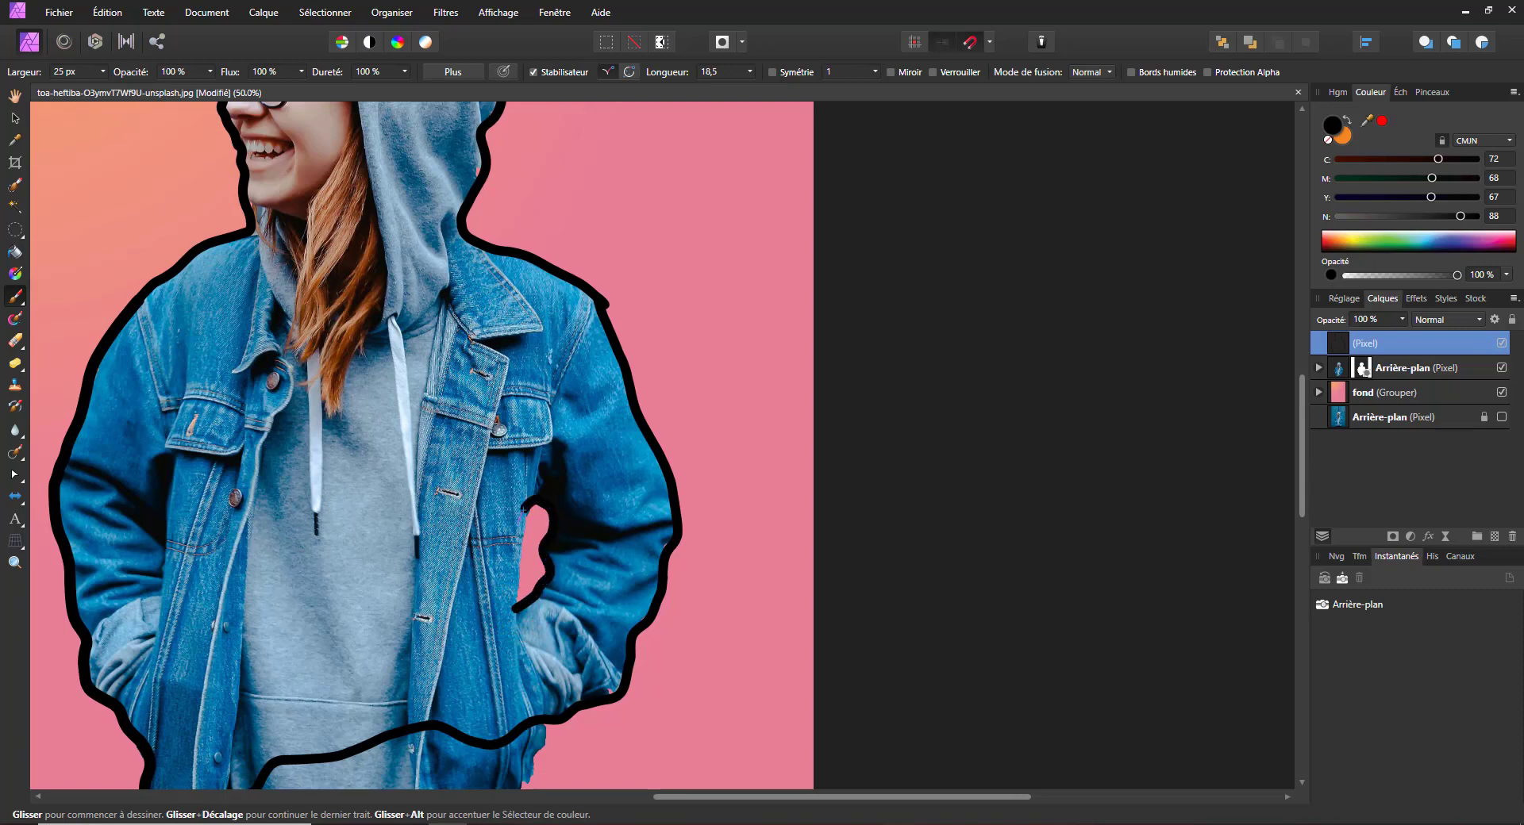
left_click_drag(522, 517, 518, 571)
Set the brush width to 17 px and trace the beanie's lower edge and the hood's front edge beside the hair.
left_click_drag(422, 592, 654, 525)
left_click(102, 71)
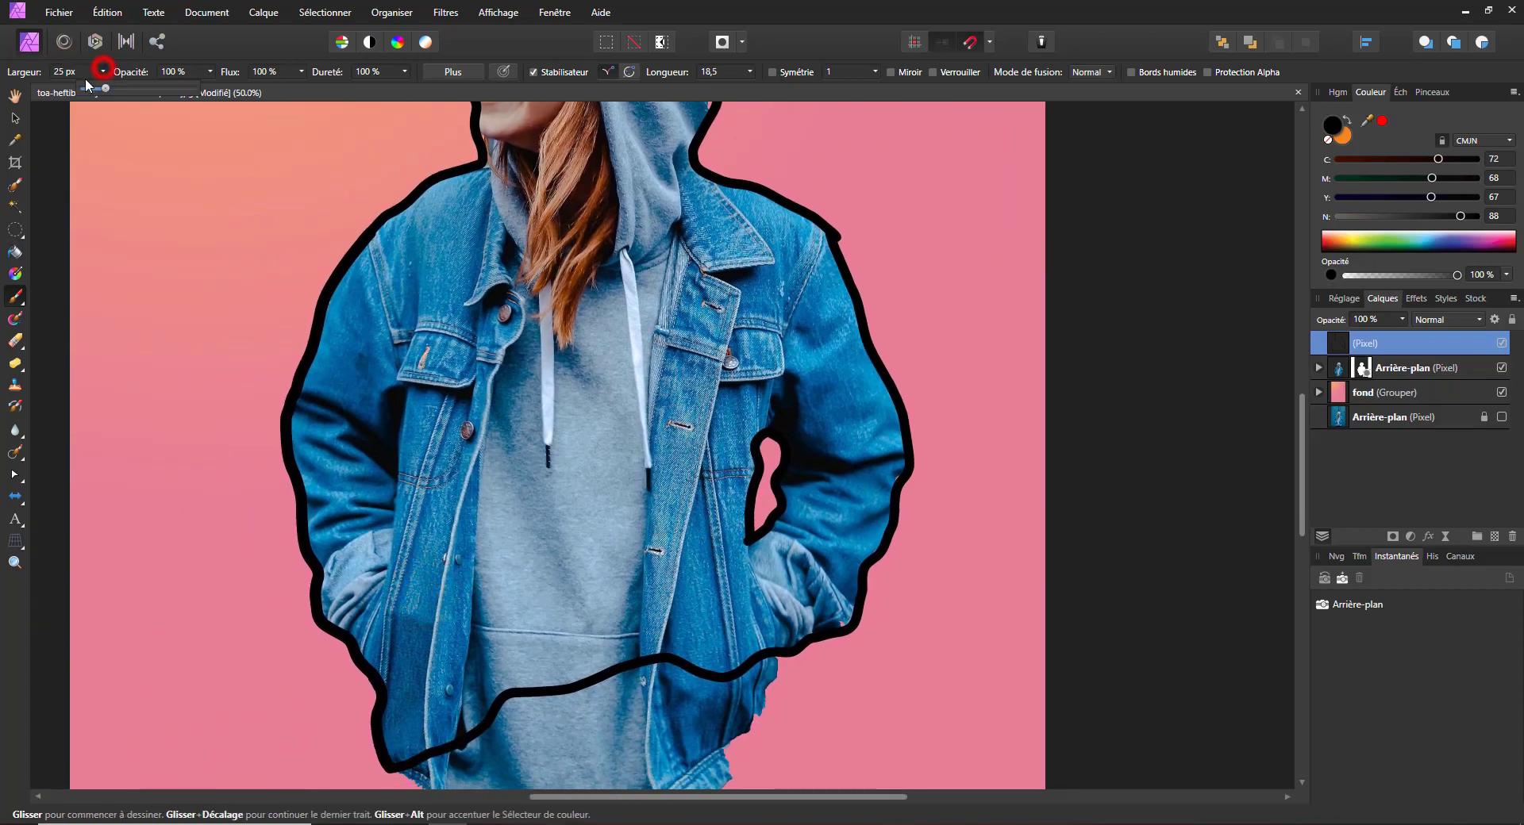
left_click_drag(104, 88, 100, 89)
scroll(408, 536, "down", 3)
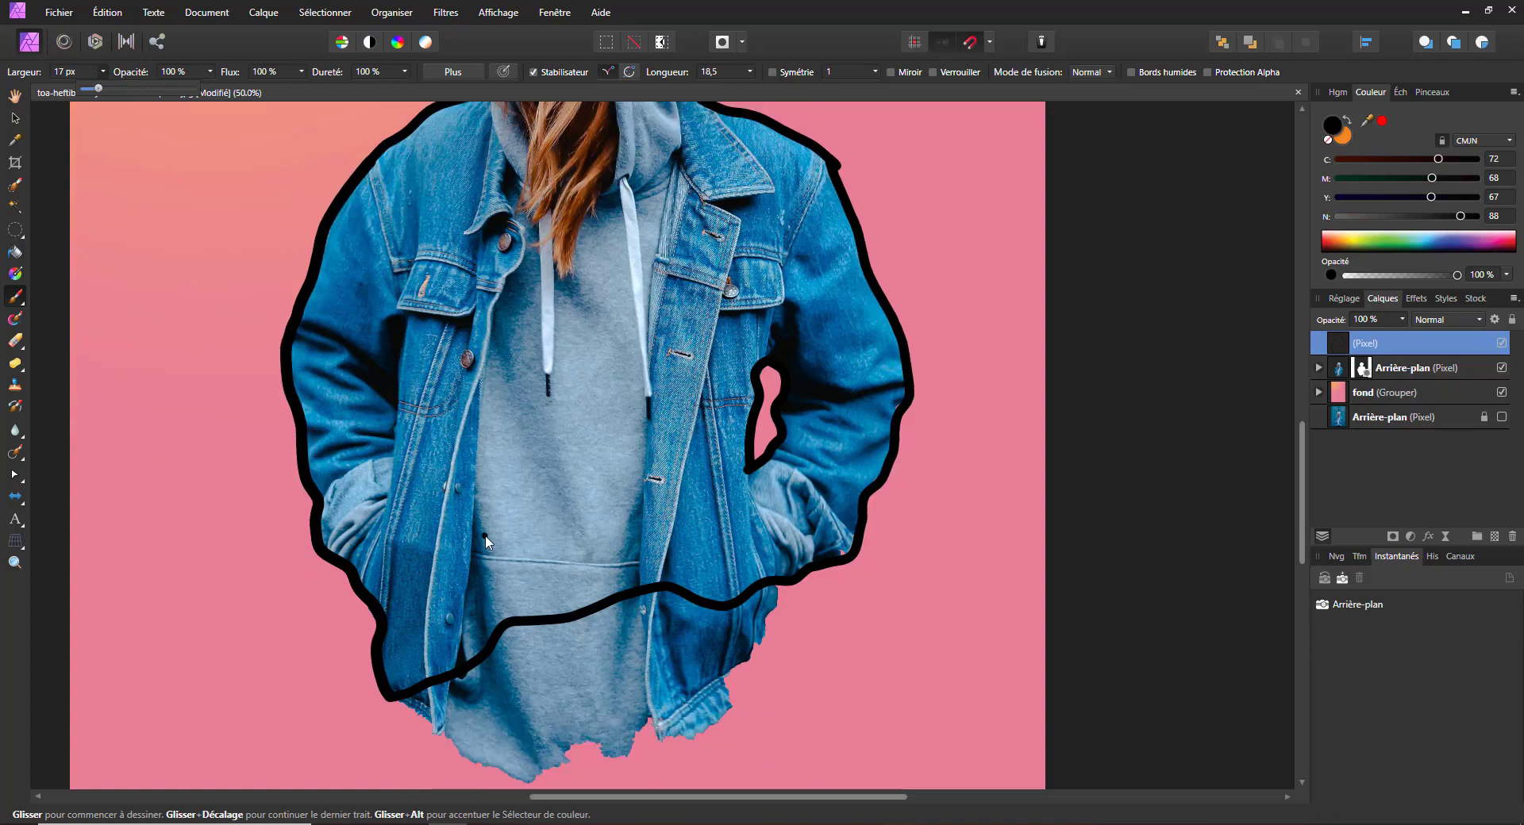
scroll(417, 402, "up", 12)
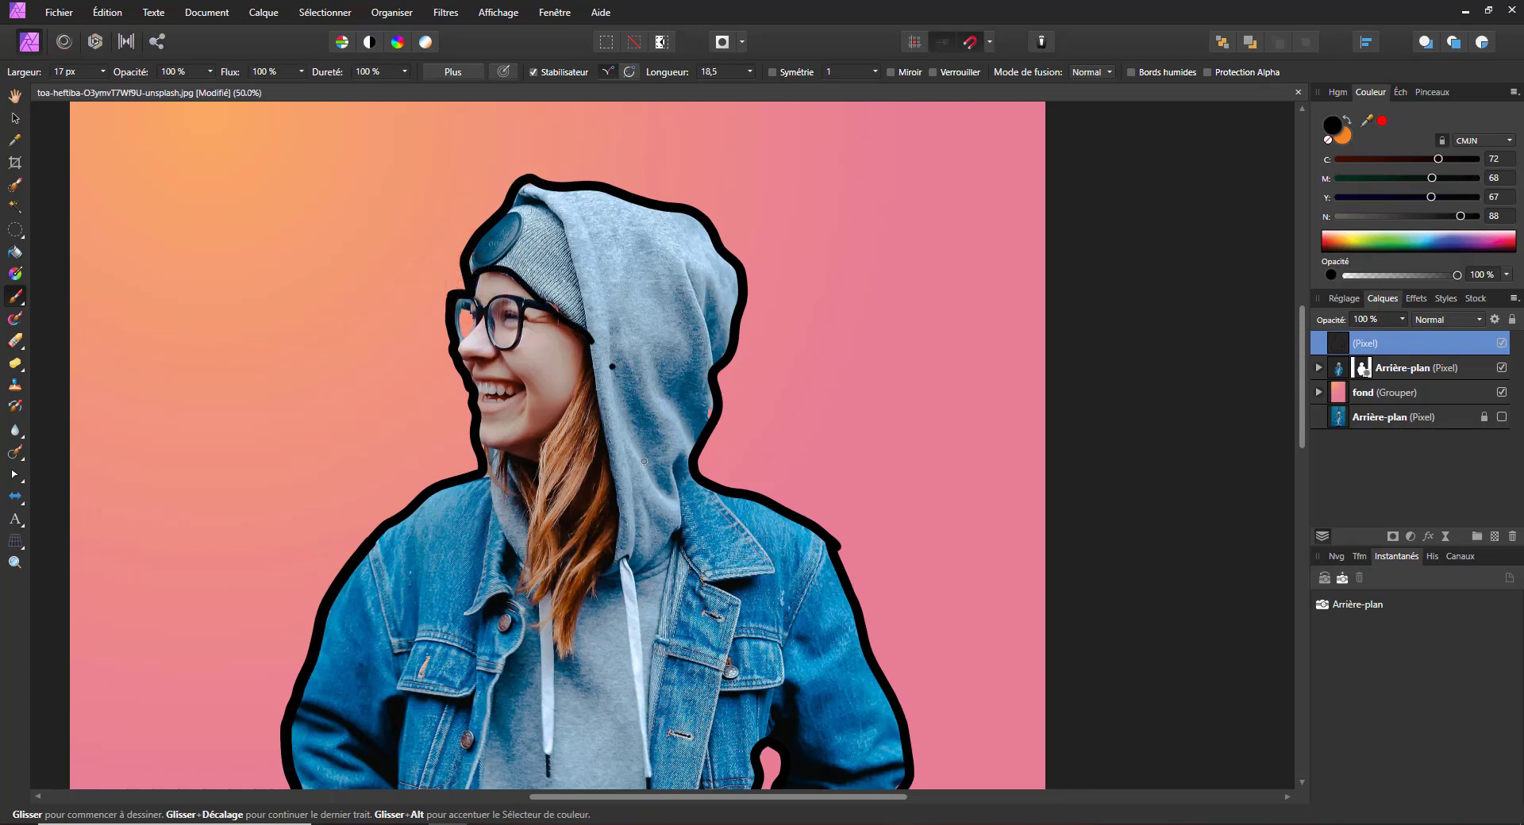
mouse_move(605, 576)
left_mouse_down()
mouse_move(613, 453)
mouse_move(583, 265)
mouse_move(560, 225)
left_mouse_up()
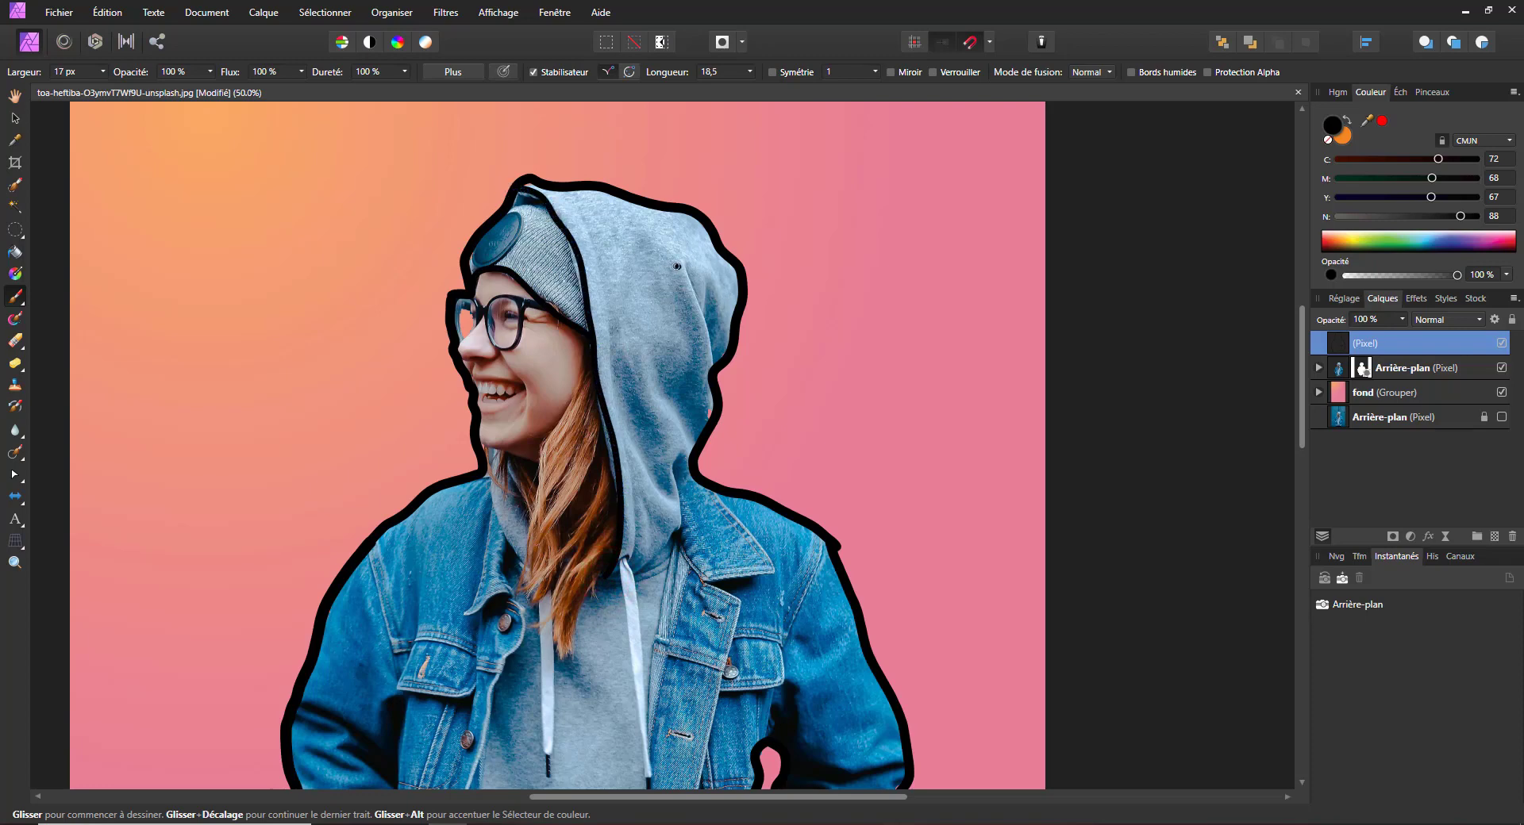
Draw 17 px fold lines on the back and lower part of the hood, and trace the jacket's right collar to its tip.
left_click_drag(681, 263, 717, 369)
left_click_drag(709, 286, 703, 340)
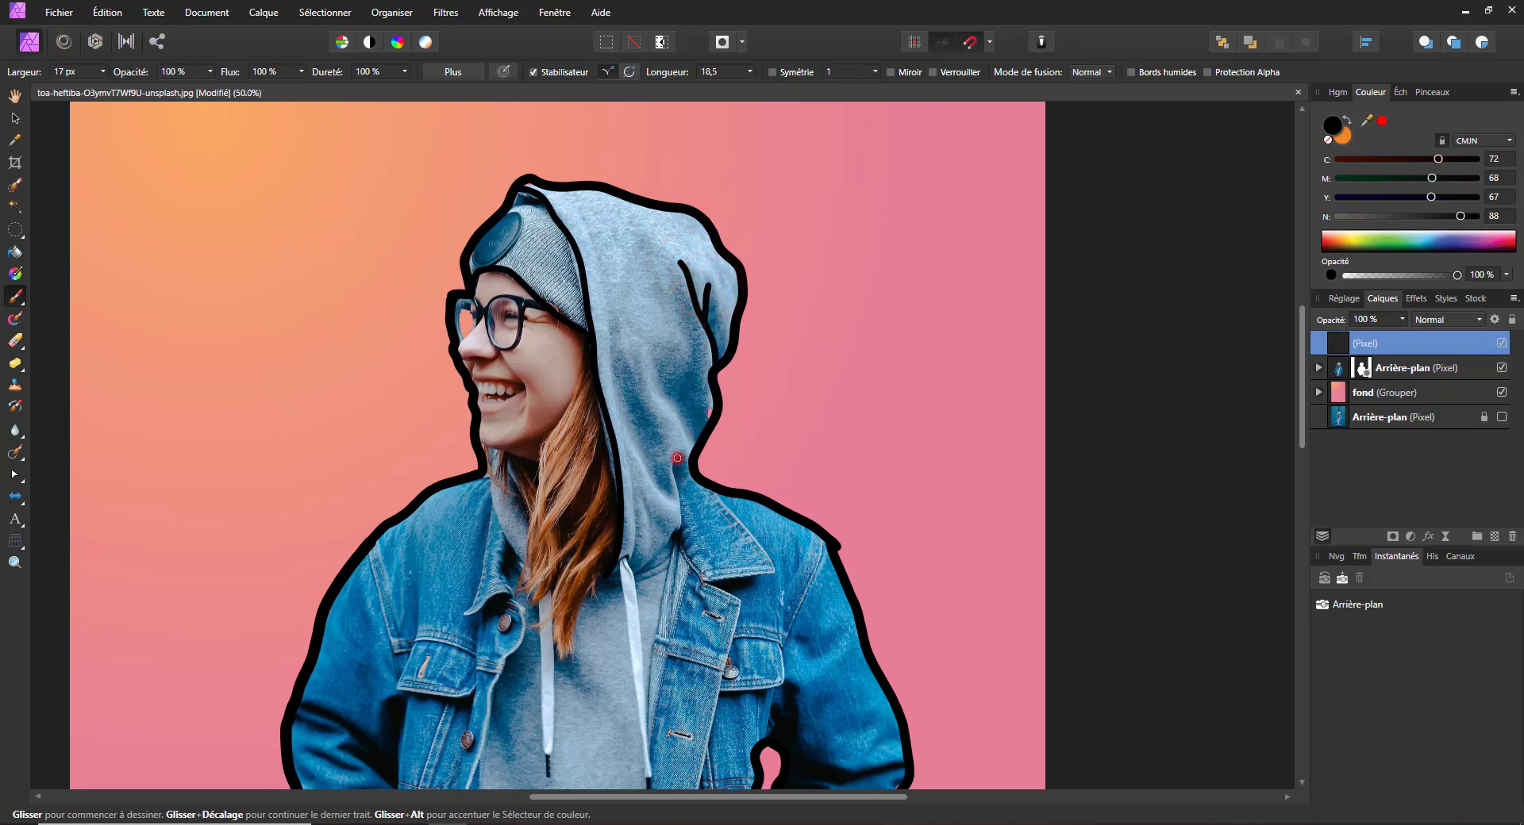
mouse_move(677, 458)
left_mouse_down()
mouse_move(673, 538)
mouse_move(717, 487)
mouse_move(769, 566)
left_mouse_up()
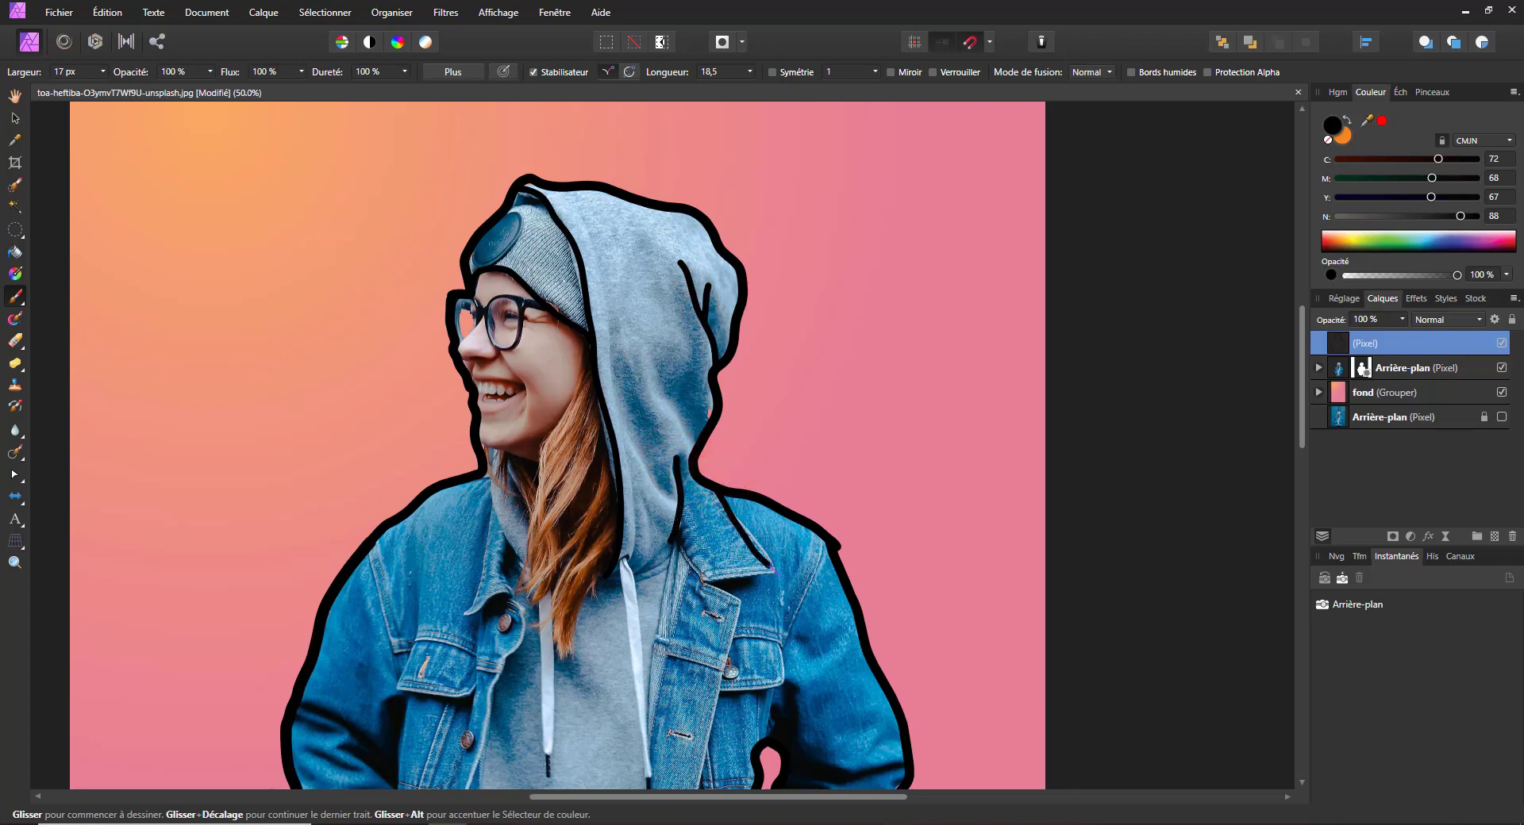
key("ctrl+z")
left_click_drag(717, 494, 770, 562)
left_click_drag(713, 487, 740, 524)
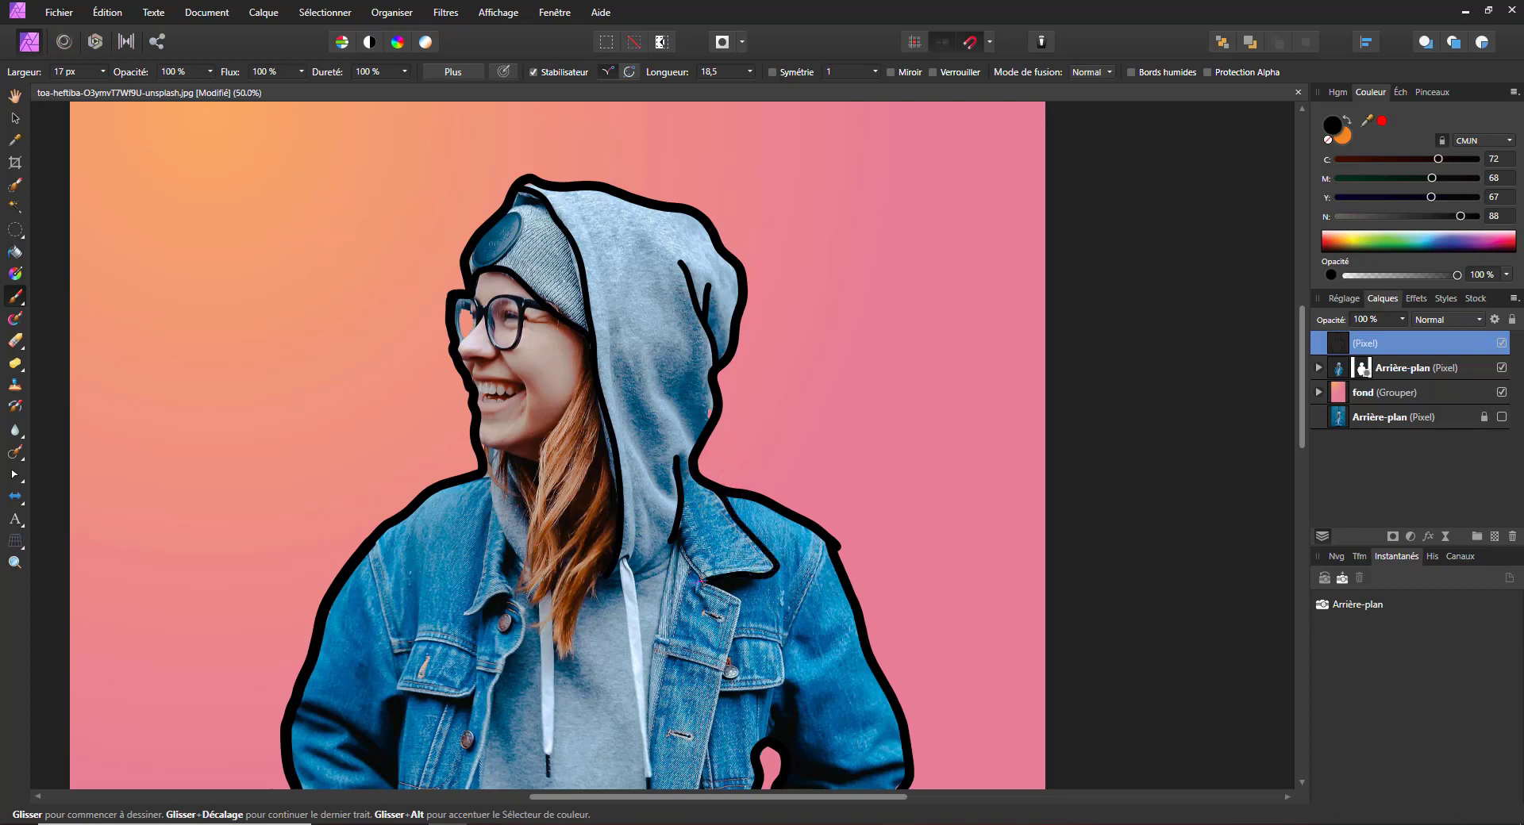
Trace the outer and inner edges of the jacket's right button band from the collar down to the lower contour.
left_click_drag(807, 742, 678, 545)
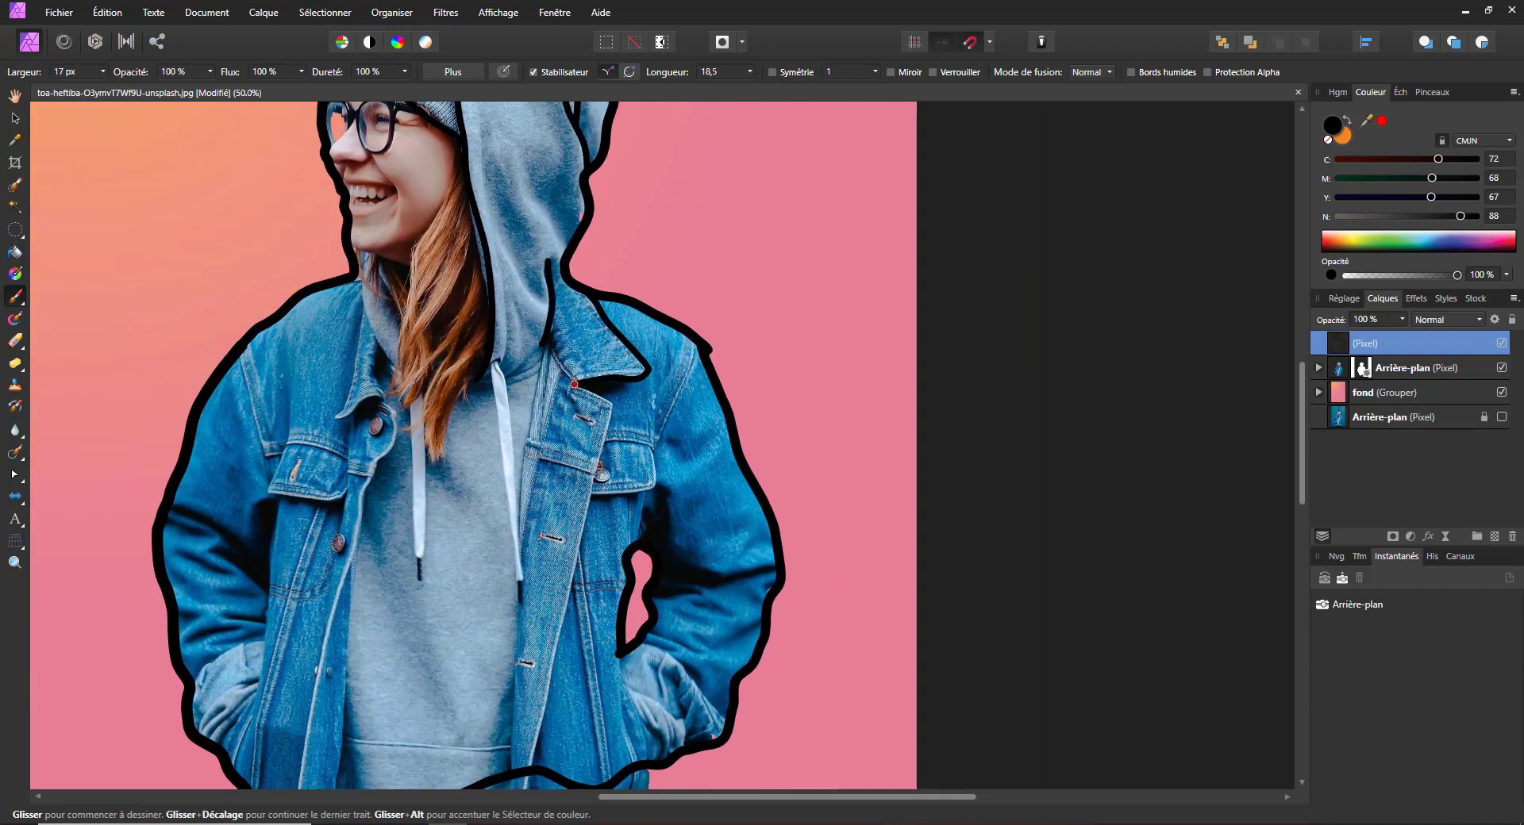
left_click_drag(575, 385, 611, 405)
left_click_drag(602, 475, 556, 645)
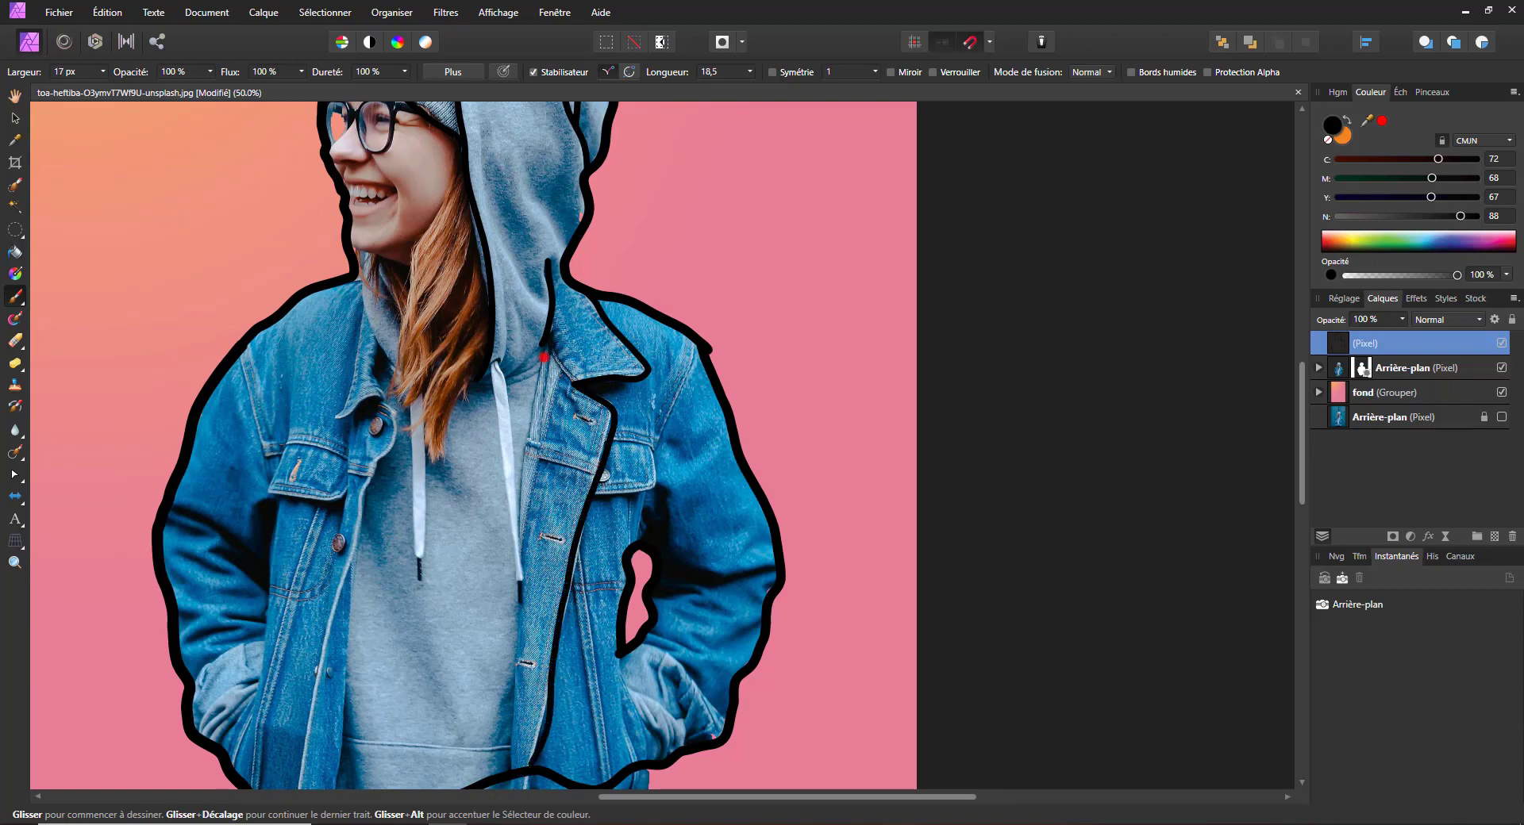
mouse_move(544, 358)
left_mouse_down()
mouse_move(509, 518)
mouse_move(513, 750)
left_mouse_up()
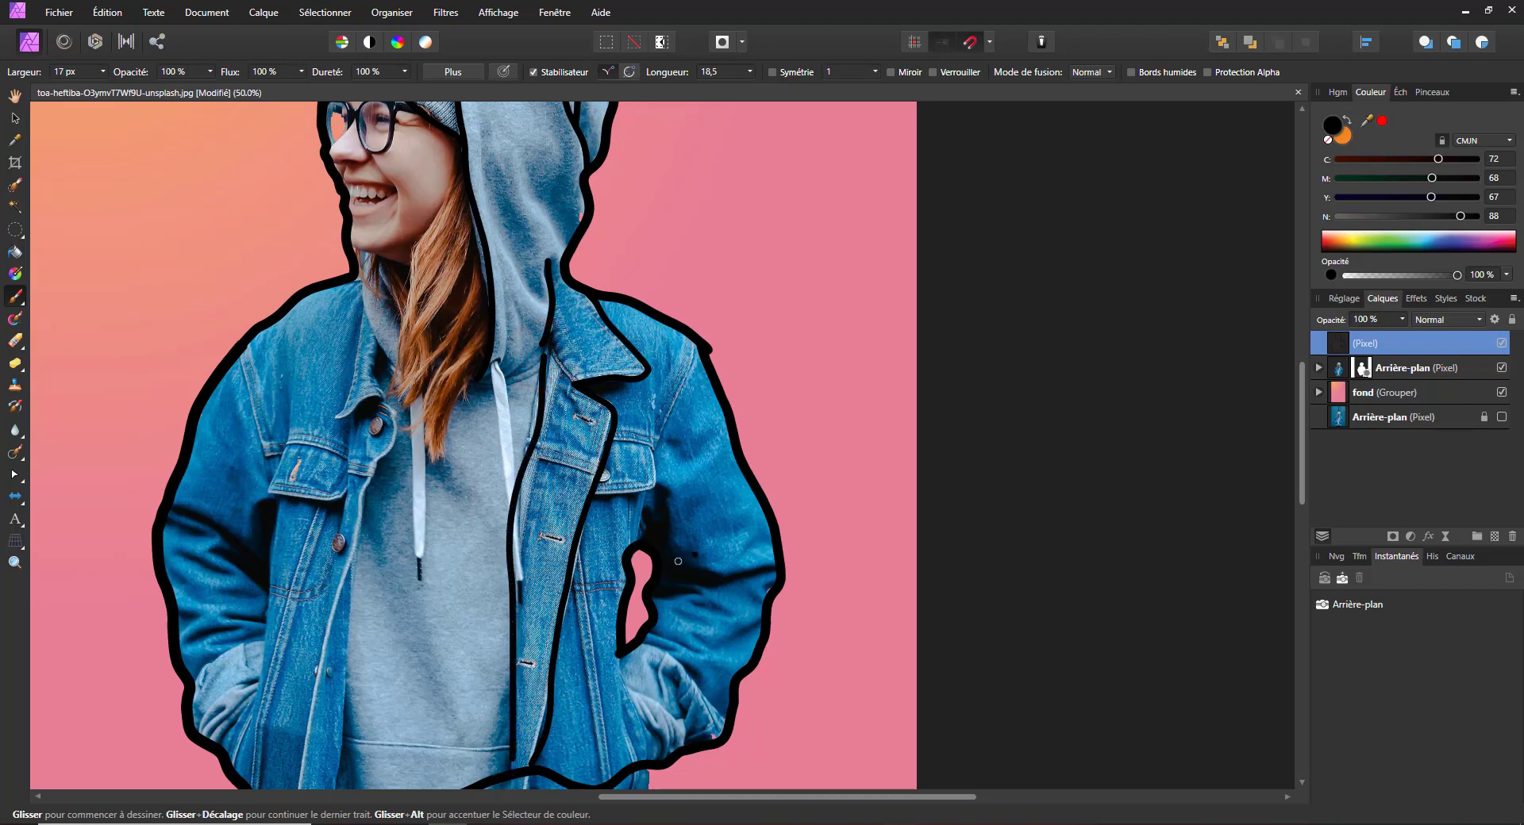
Draw 17 px detail lines on the right sleeve's elbow fold, the cuff edge and the shoulder seam.
left_click_drag(667, 573, 790, 567)
left_click_drag(655, 651, 718, 723)
left_click_drag(656, 442, 690, 373)
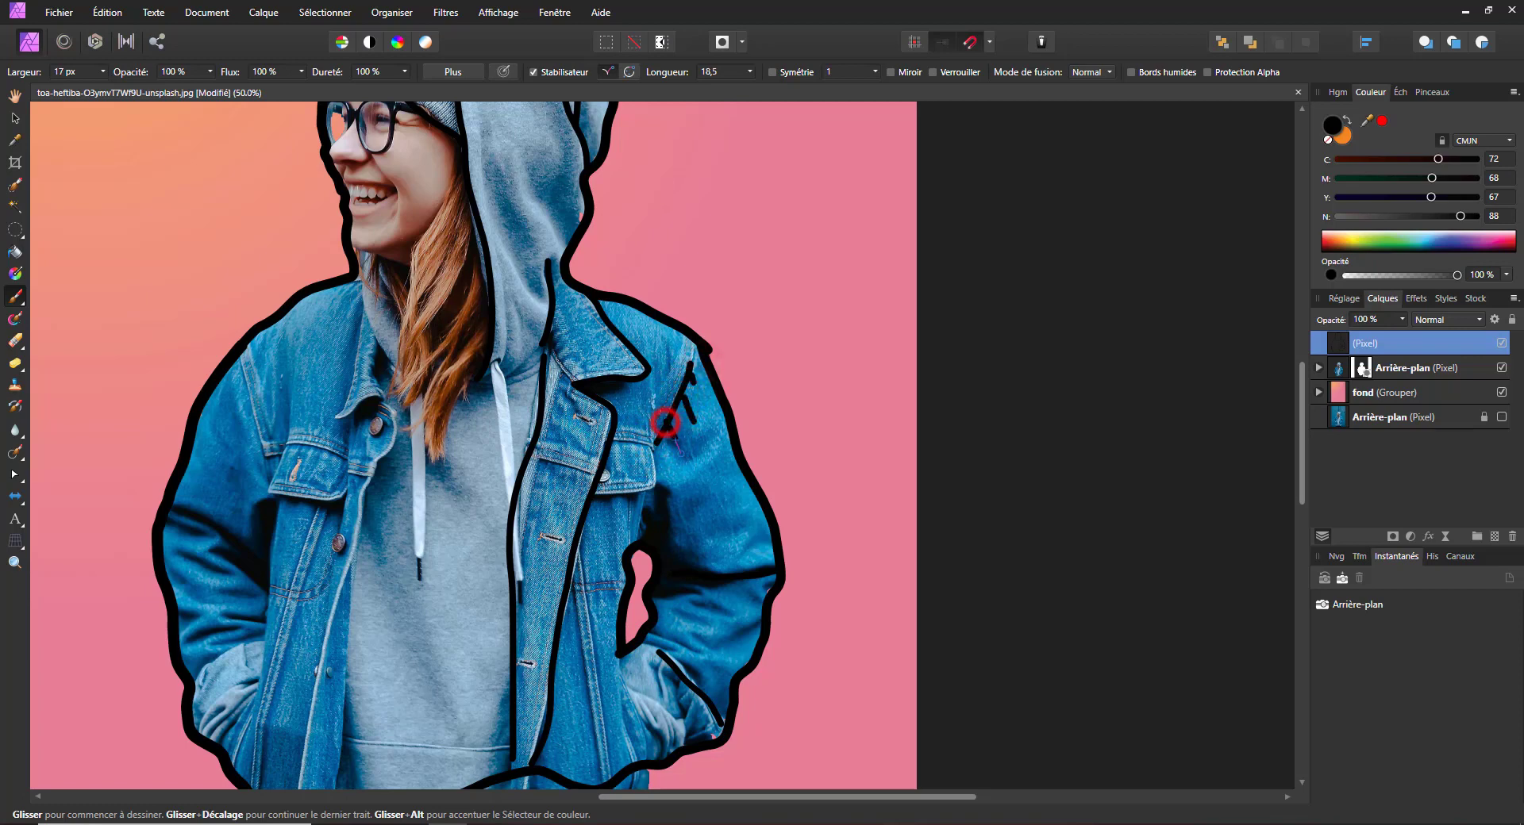
left_click_drag(539, 460, 794, 397)
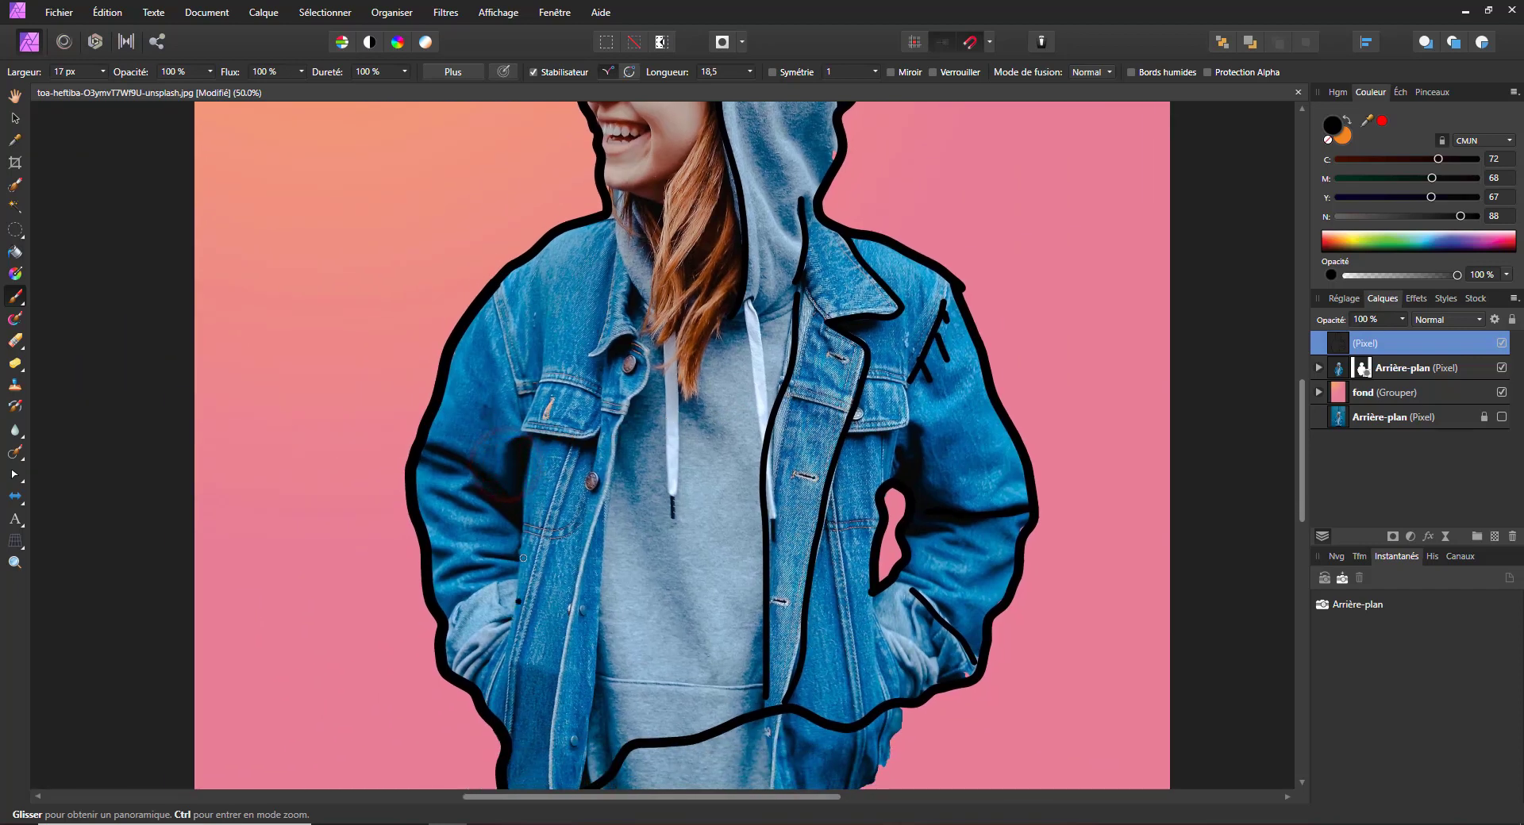
Draw 17 px lines along the left sleeve's inner edge, its elbow folds, and the jacket's left collar and button band.
left_click_drag(502, 730, 526, 467)
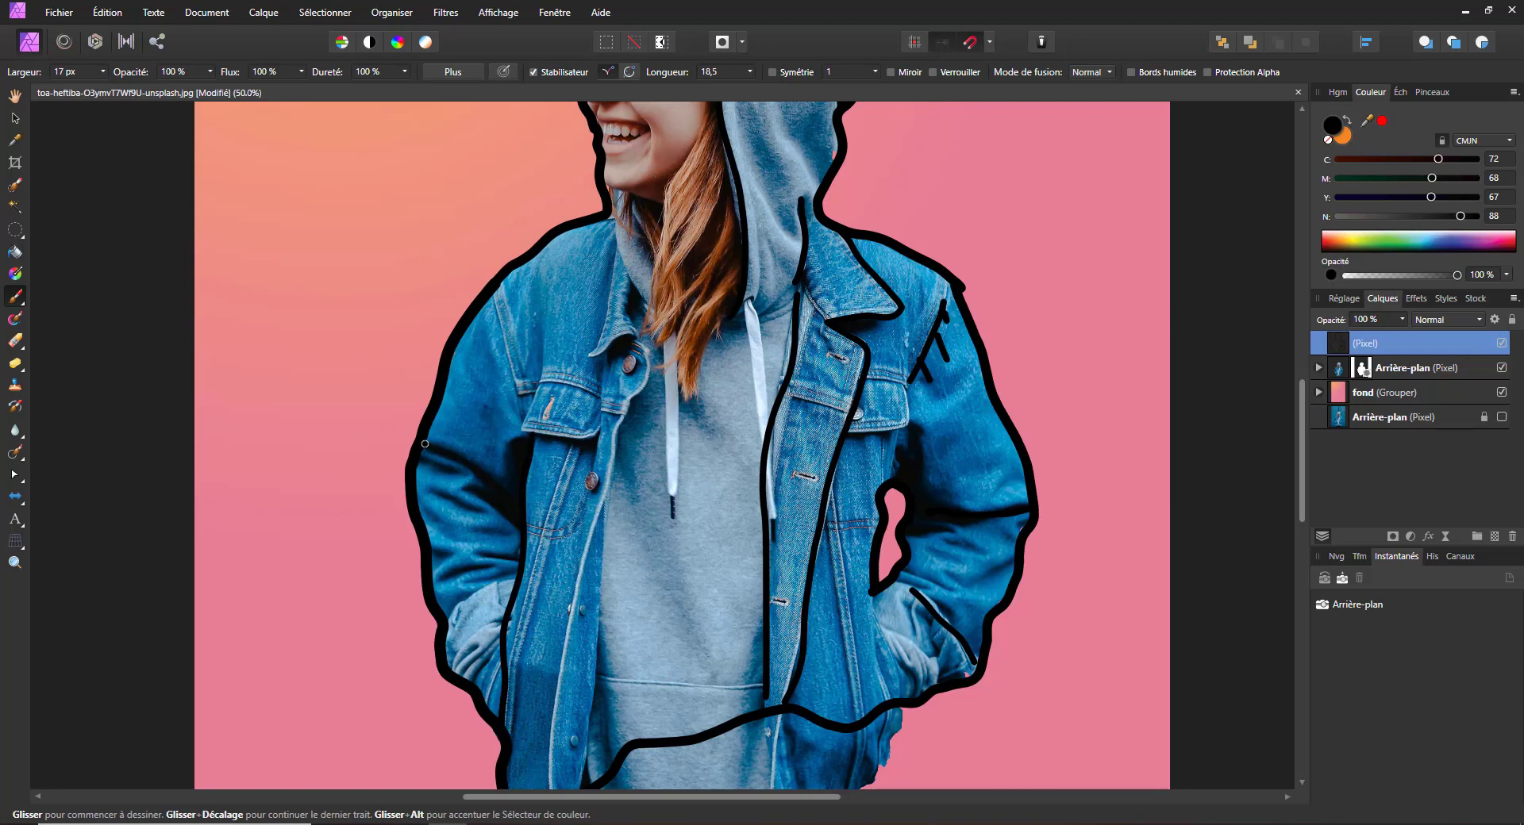
mouse_move(425, 443)
left_mouse_down()
mouse_move(481, 469)
mouse_move(516, 528)
left_mouse_up()
left_click_drag(425, 449, 474, 502)
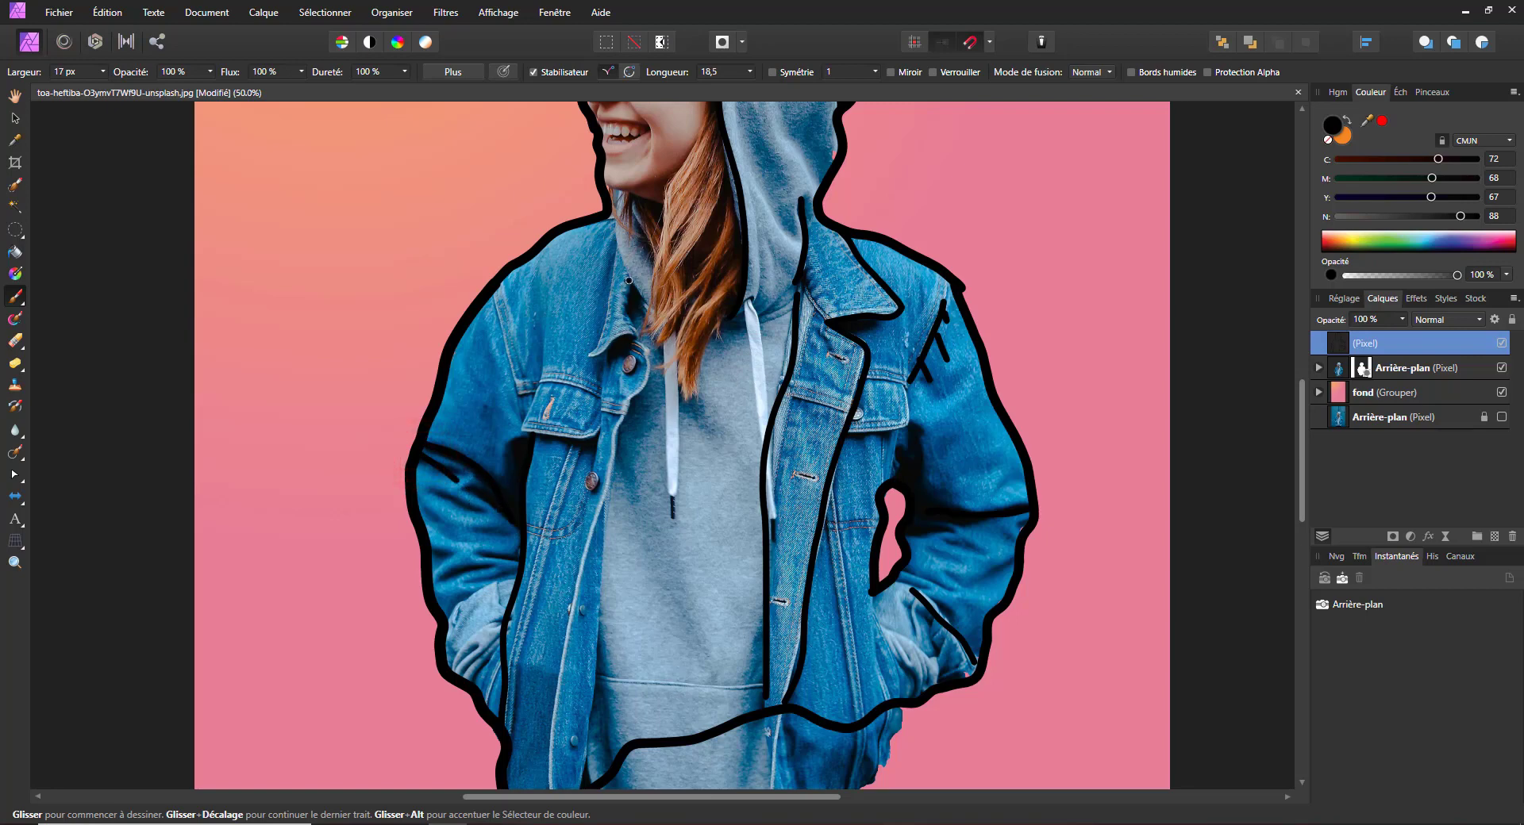
mouse_move(629, 280)
left_mouse_down()
mouse_move(652, 381)
mouse_move(605, 498)
mouse_move(600, 720)
mouse_move(580, 786)
mouse_move(590, 448)
mouse_move(544, 655)
mouse_move(534, 613)
mouse_move(595, 352)
mouse_move(574, 520)
left_mouse_up()
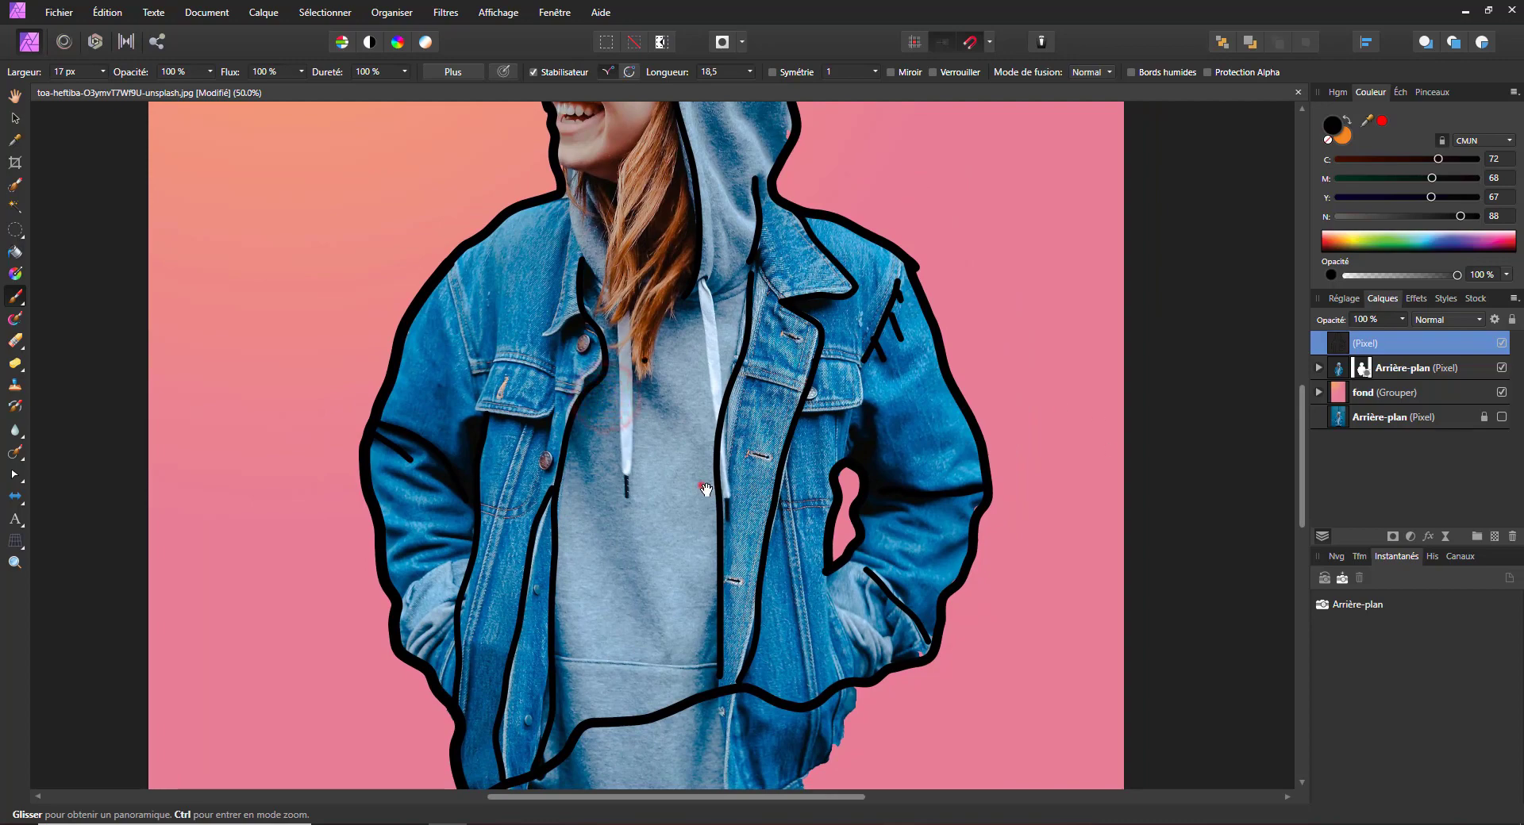
Draw a wavy dripping outline below the jacket's lower contour, from its left corner across to the right cuff.
left_click_drag(701, 485, 630, 651)
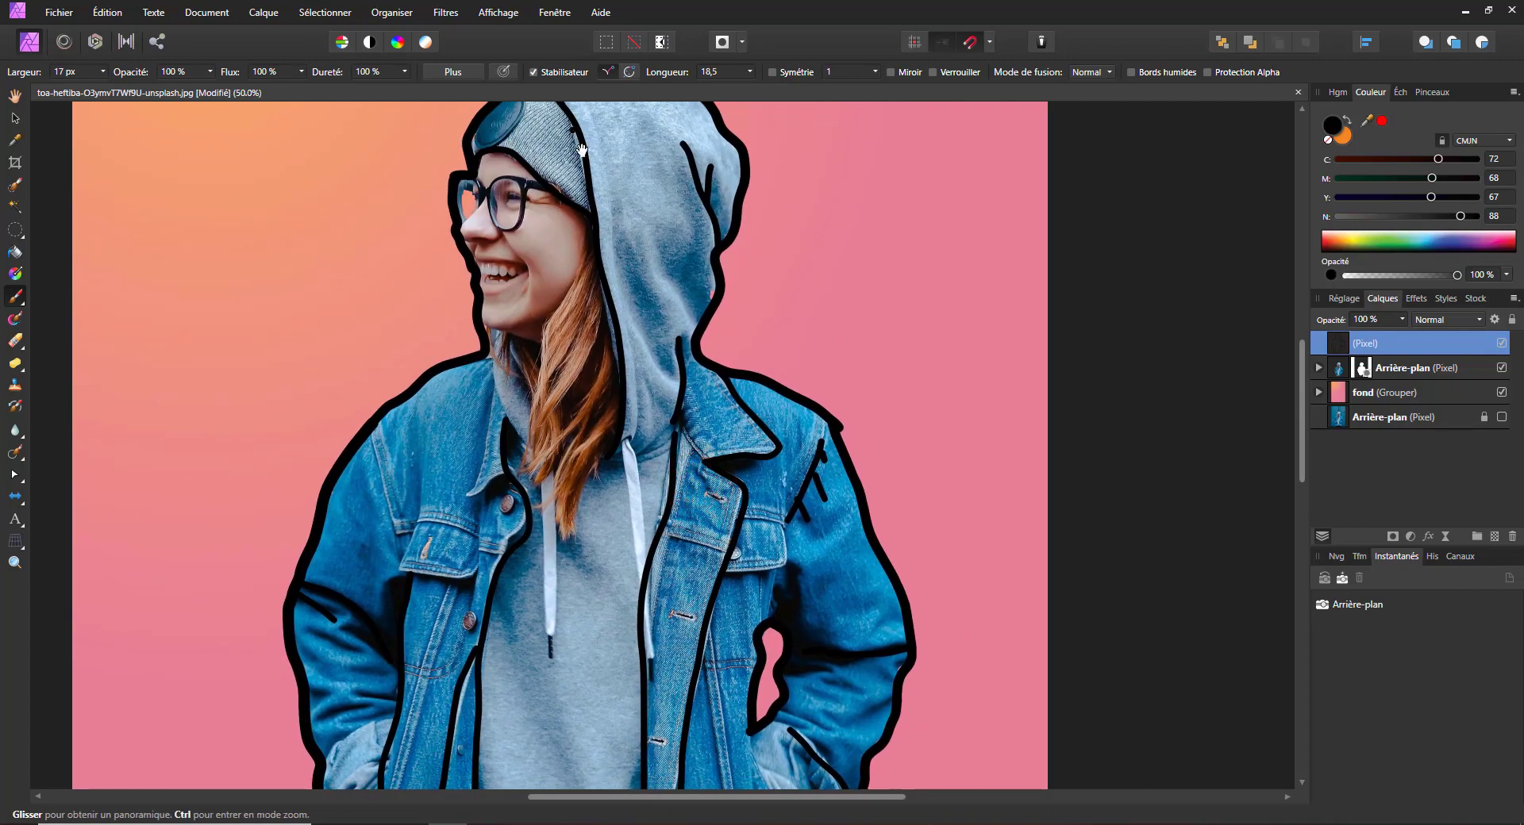
left_click_drag(577, 189, 580, 242)
left_click_drag(586, 526, 593, 184)
left_click_drag(569, 350, 593, 288)
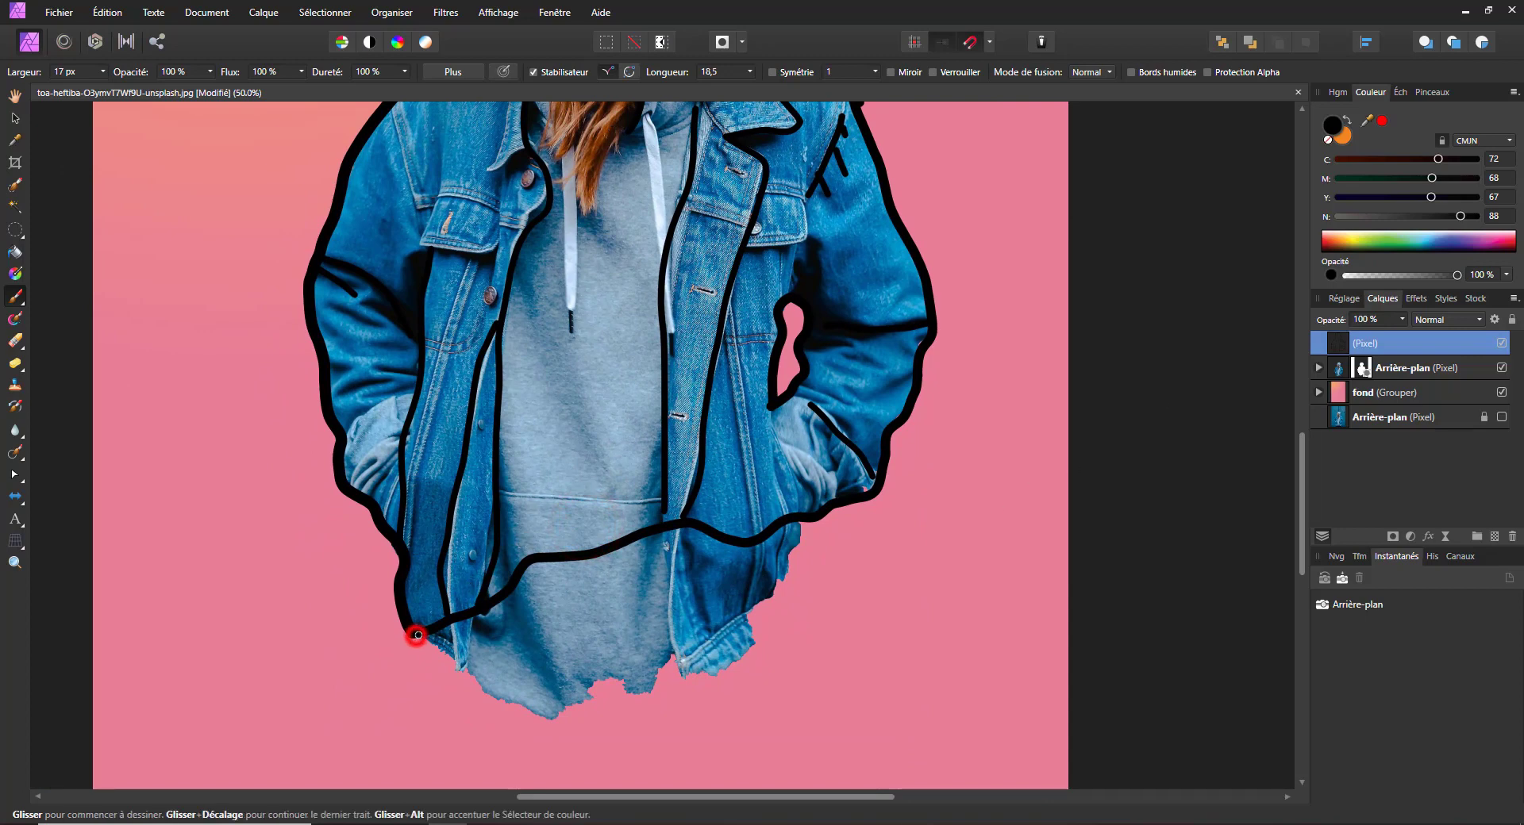
mouse_move(412, 635)
left_mouse_down()
mouse_move(439, 683)
mouse_move(460, 683)
mouse_move(434, 652)
mouse_move(441, 627)
mouse_move(440, 645)
mouse_move(493, 640)
mouse_move(517, 593)
mouse_move(566, 568)
mouse_move(643, 600)
mouse_move(666, 525)
mouse_move(754, 539)
mouse_move(749, 638)
mouse_move(690, 641)
mouse_move(689, 569)
mouse_move(647, 590)
left_mouse_up()
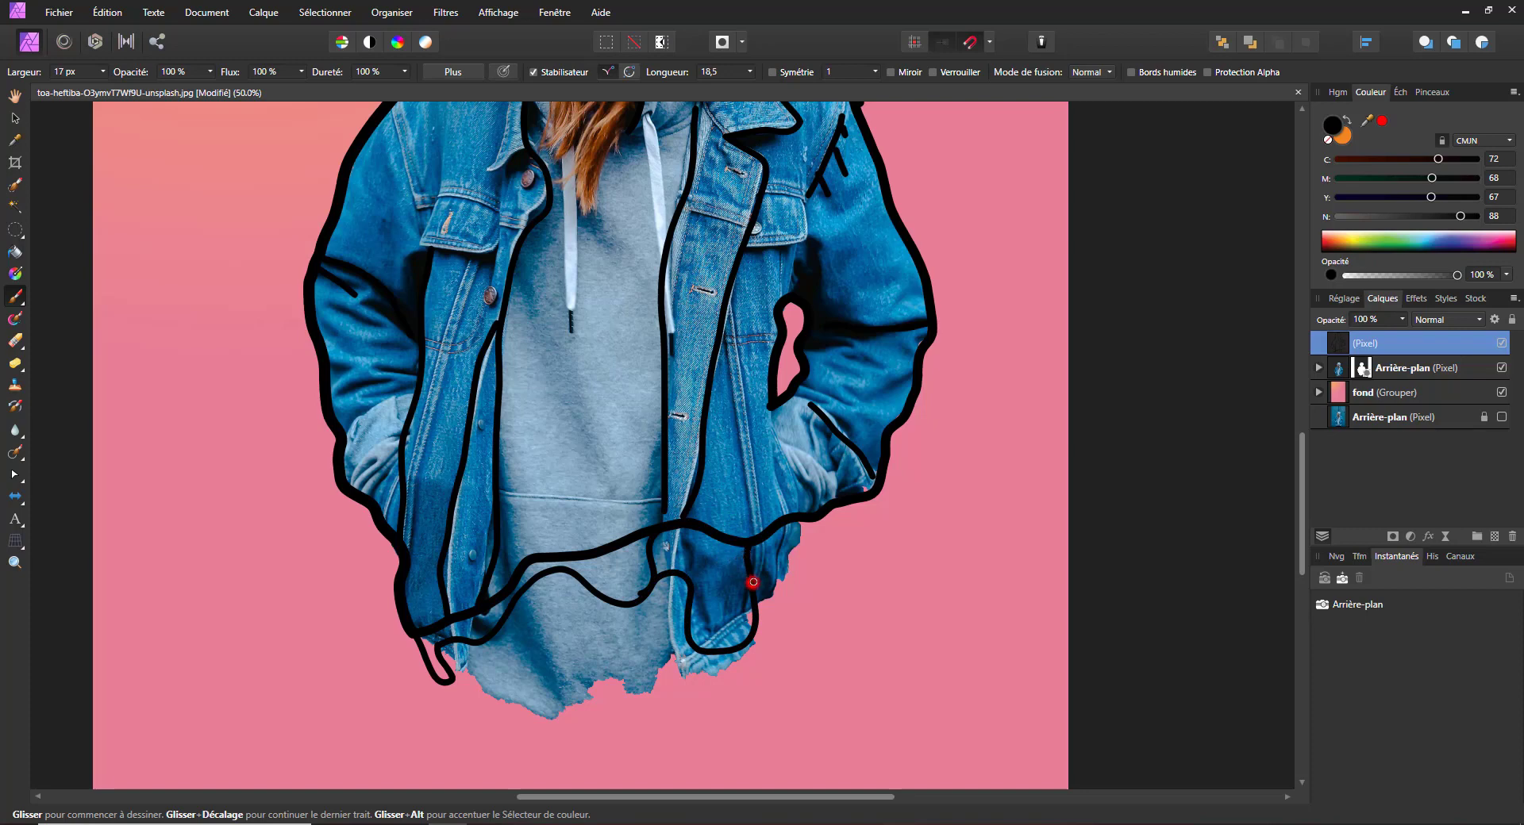
mouse_move(753, 582)
left_mouse_down()
mouse_move(788, 580)
mouse_move(808, 539)
mouse_move(838, 567)
mouse_move(871, 567)
mouse_move(851, 518)
mouse_move(878, 478)
left_mouse_up()
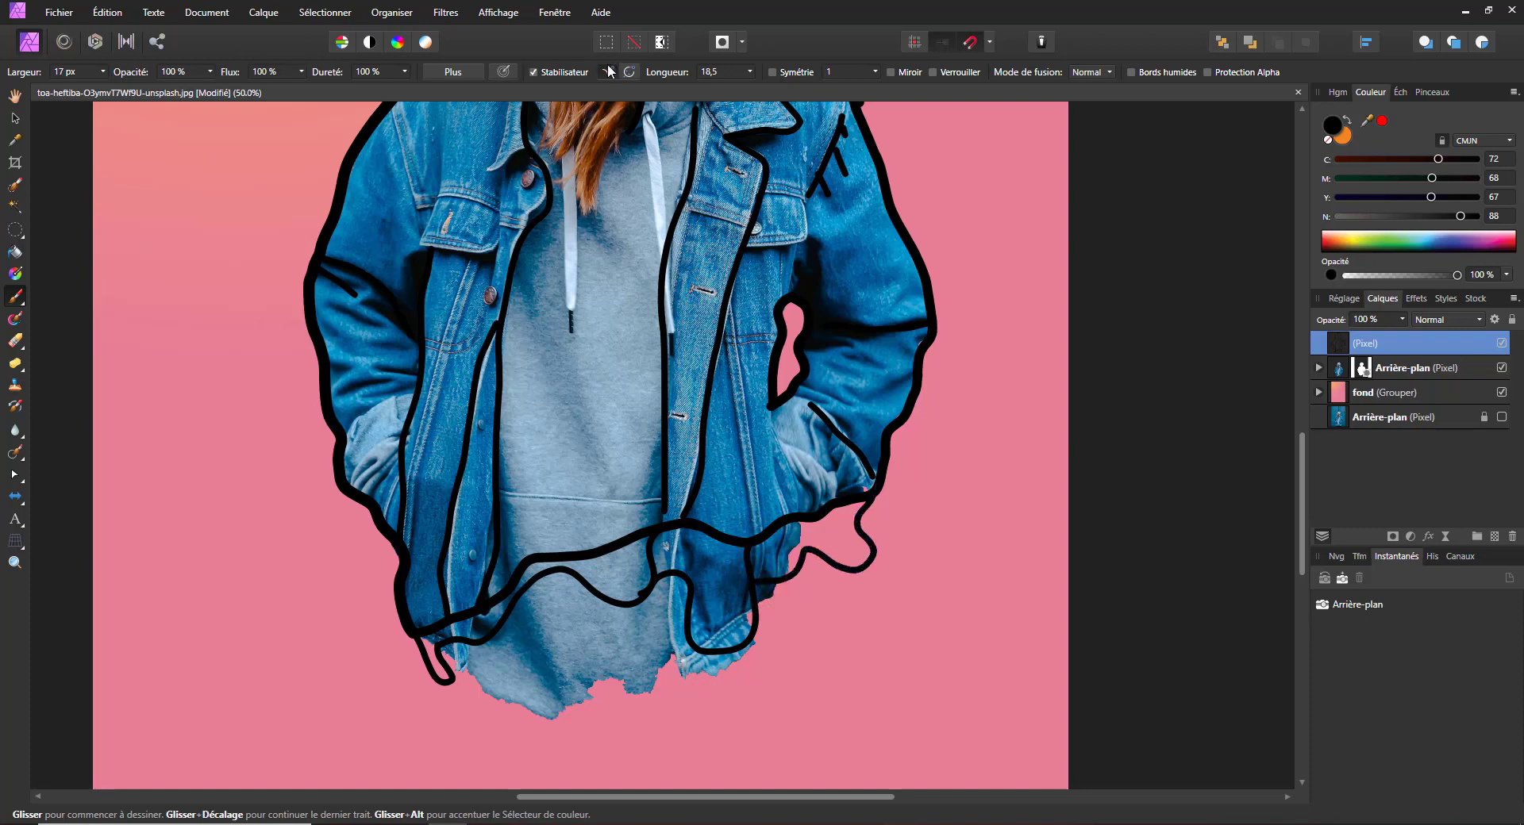
Turn off the stabiliser, set the brush width to 27 px, fill the leftmost drip with black and undo stray strokes.
left_click(533, 72)
left_click(104, 70)
left_click(110, 89)
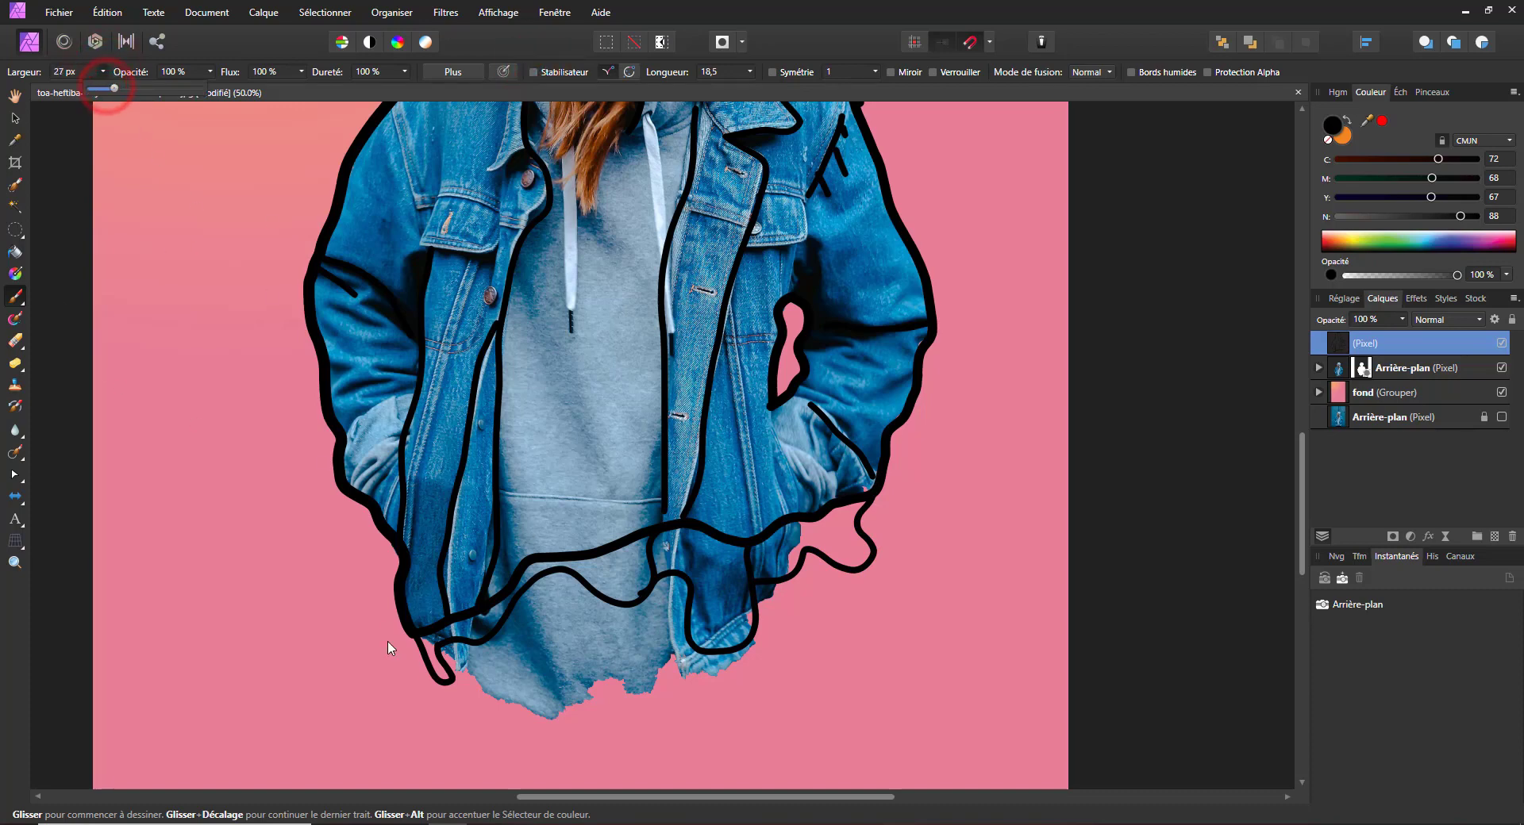
left_click_drag(440, 673, 430, 640)
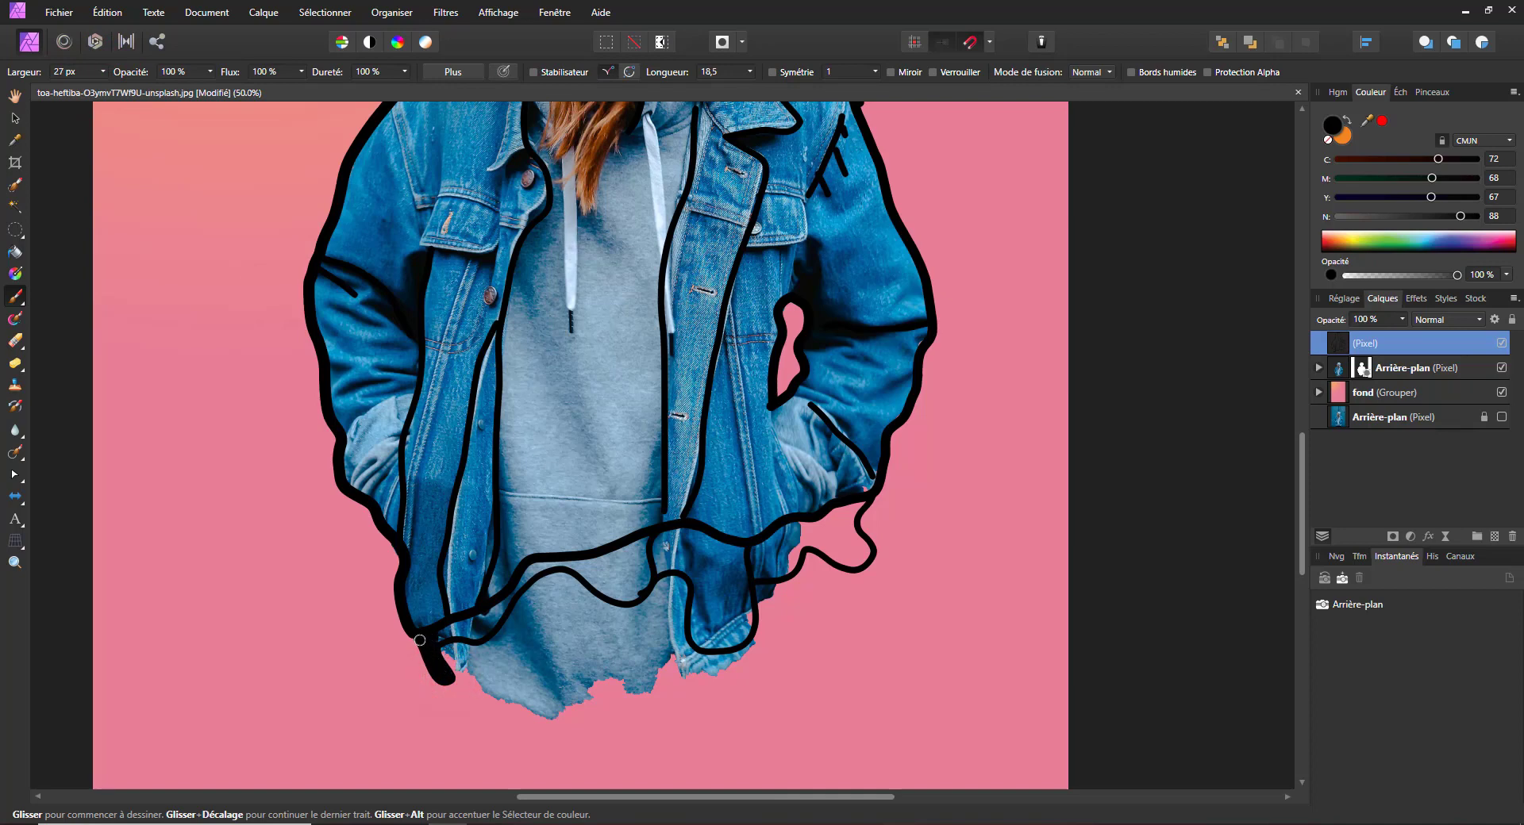
mouse_move(421, 653)
left_mouse_down()
mouse_move(413, 640)
mouse_move(426, 663)
left_mouse_up()
key("ctrl+z")
key("ctrl+z")
key("ctrl+z")
Fill the rest of the dripping band with black and add a wide drip below the hoodie.
mouse_move(448, 677)
left_mouse_down()
mouse_move(442, 663)
mouse_move(443, 696)
mouse_move(432, 665)
mouse_move(475, 623)
mouse_move(439, 635)
mouse_move(477, 635)
mouse_move(532, 571)
mouse_move(643, 542)
mouse_move(632, 596)
mouse_move(572, 568)
mouse_move(633, 562)
mouse_move(590, 561)
mouse_move(631, 592)
mouse_move(627, 573)
mouse_move(608, 576)
mouse_move(617, 586)
mouse_move(597, 570)
mouse_move(680, 535)
mouse_move(780, 543)
mouse_move(861, 505)
mouse_move(832, 512)
left_mouse_up()
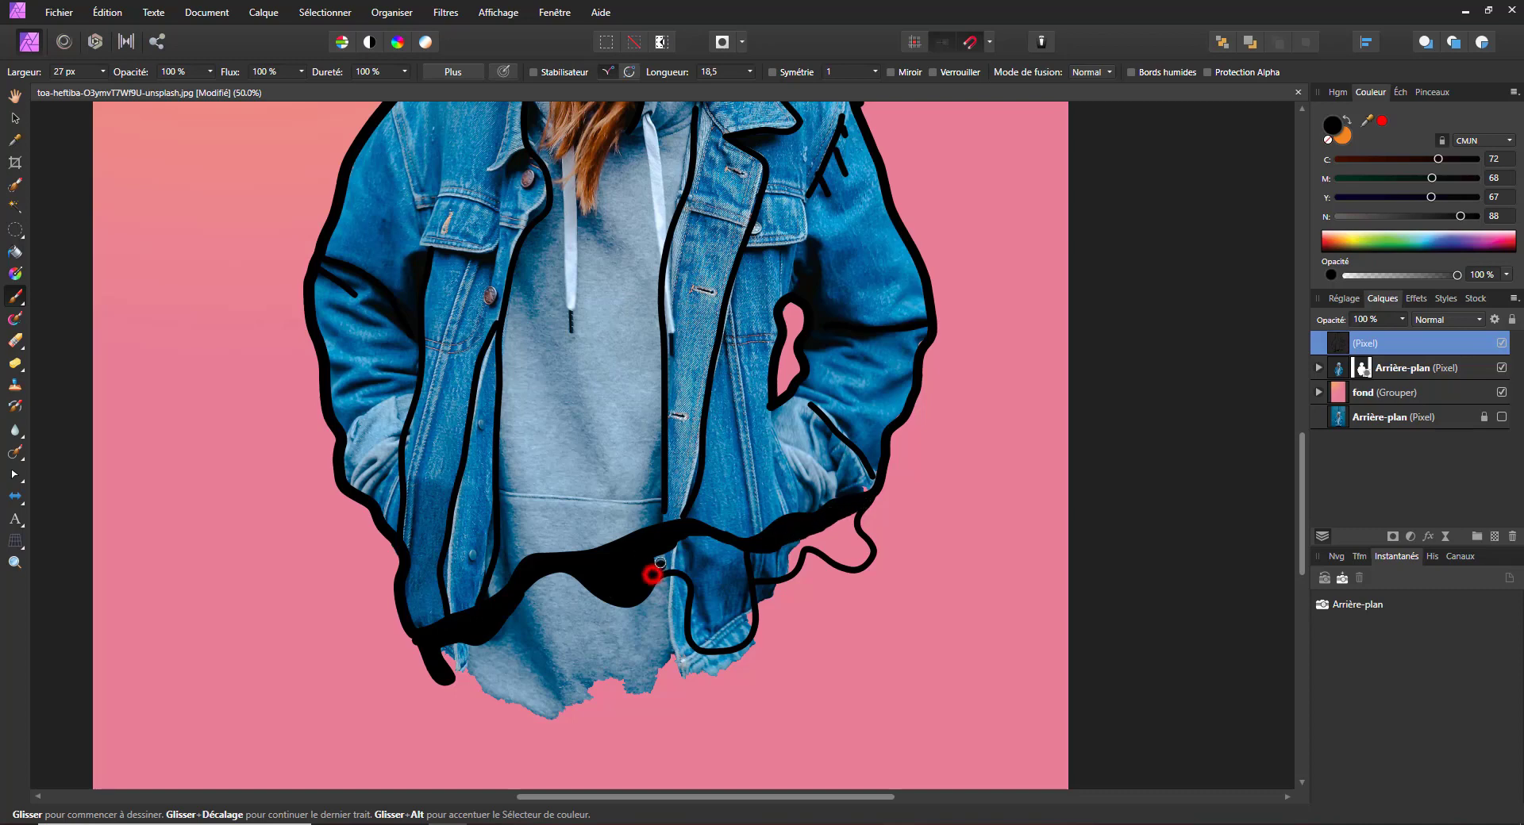
mouse_move(647, 571)
left_mouse_down()
mouse_move(744, 552)
mouse_move(668, 550)
mouse_move(722, 541)
mouse_move(705, 539)
mouse_move(660, 571)
mouse_move(782, 557)
mouse_move(741, 559)
mouse_move(811, 546)
mouse_move(858, 512)
mouse_move(777, 547)
mouse_move(819, 545)
mouse_move(846, 565)
mouse_move(832, 554)
mouse_move(848, 524)
mouse_move(858, 566)
mouse_move(845, 538)
mouse_move(855, 559)
mouse_move(805, 544)
mouse_move(777, 575)
mouse_move(788, 561)
mouse_move(754, 576)
mouse_move(681, 569)
mouse_move(760, 573)
mouse_move(700, 570)
mouse_move(692, 638)
mouse_move(707, 648)
mouse_move(752, 599)
mouse_move(748, 586)
mouse_move(734, 640)
mouse_move(700, 618)
mouse_move(699, 579)
mouse_move(705, 640)
mouse_move(735, 626)
mouse_move(742, 581)
mouse_move(712, 634)
mouse_move(708, 578)
left_mouse_up()
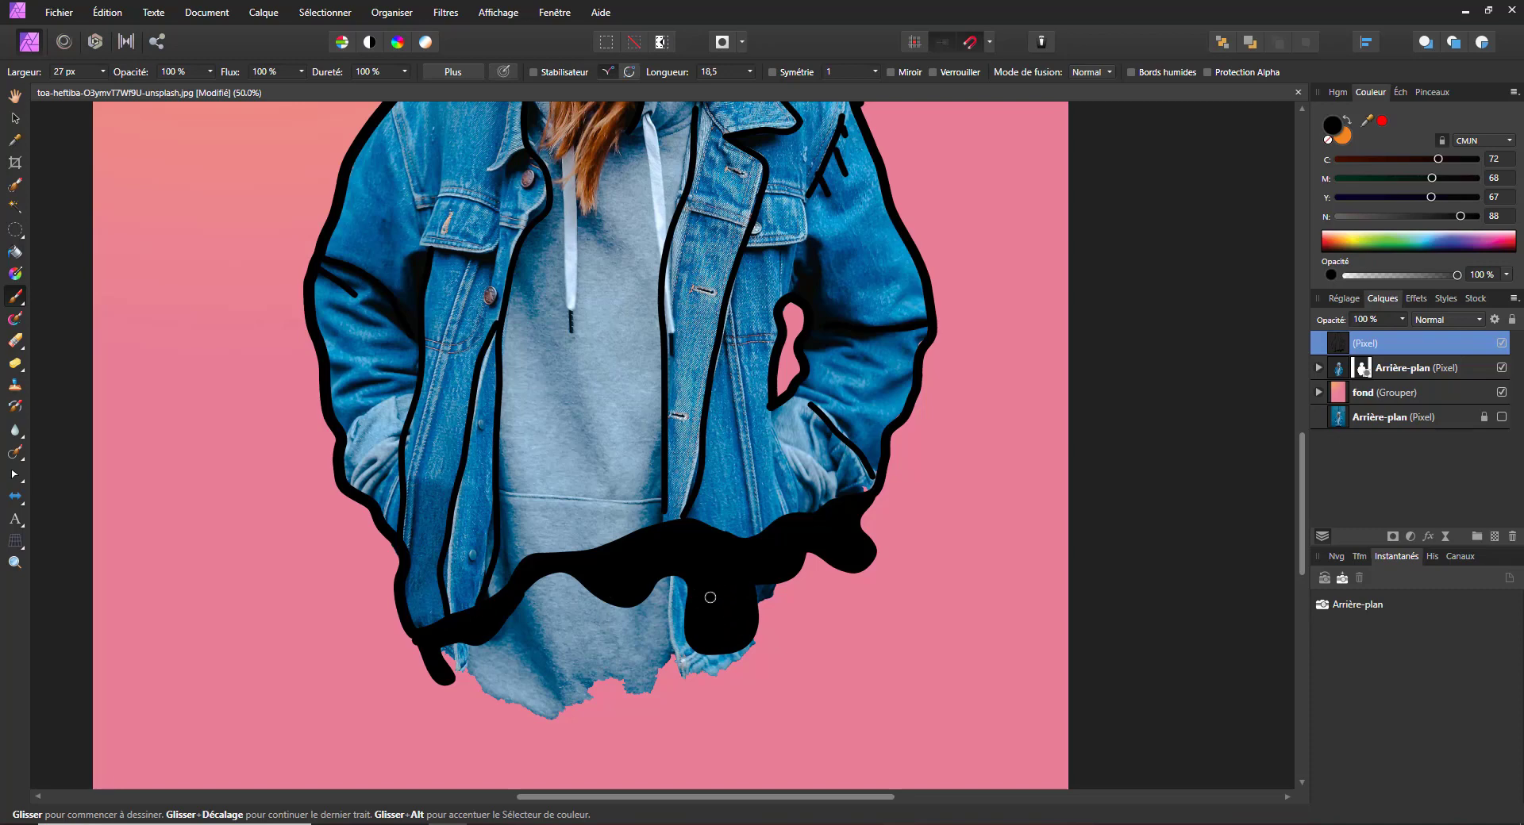
mouse_move(500, 619)
left_mouse_down()
mouse_move(504, 684)
mouse_move(529, 698)
mouse_move(567, 679)
mouse_move(600, 581)
mouse_move(578, 612)
mouse_move(581, 588)
mouse_move(549, 583)
mouse_move(586, 582)
mouse_move(562, 588)
mouse_move(581, 606)
mouse_move(559, 678)
mouse_move(528, 689)
mouse_move(511, 680)
mouse_move(505, 617)
mouse_move(531, 594)
mouse_move(581, 595)
mouse_move(508, 612)
mouse_move(524, 682)
mouse_move(550, 670)
mouse_move(577, 606)
mouse_move(547, 669)
mouse_move(567, 601)
mouse_move(537, 675)
mouse_move(521, 612)
mouse_move(553, 603)
mouse_move(523, 622)
mouse_move(527, 668)
mouse_move(539, 620)
left_mouse_up()
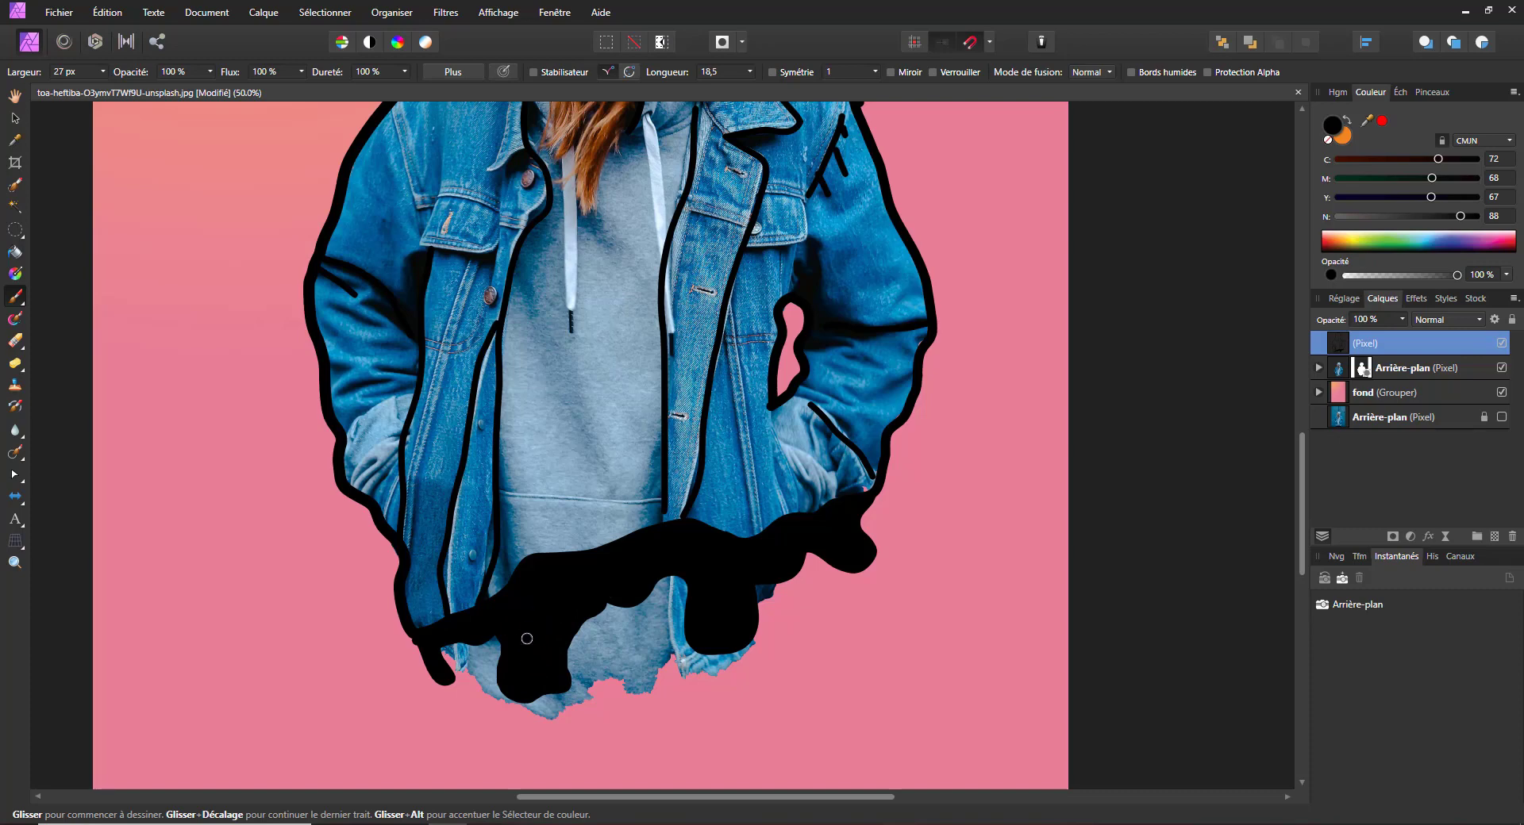
scroll(532, 621, "down", 4)
scroll(530, 606, "up", 3)
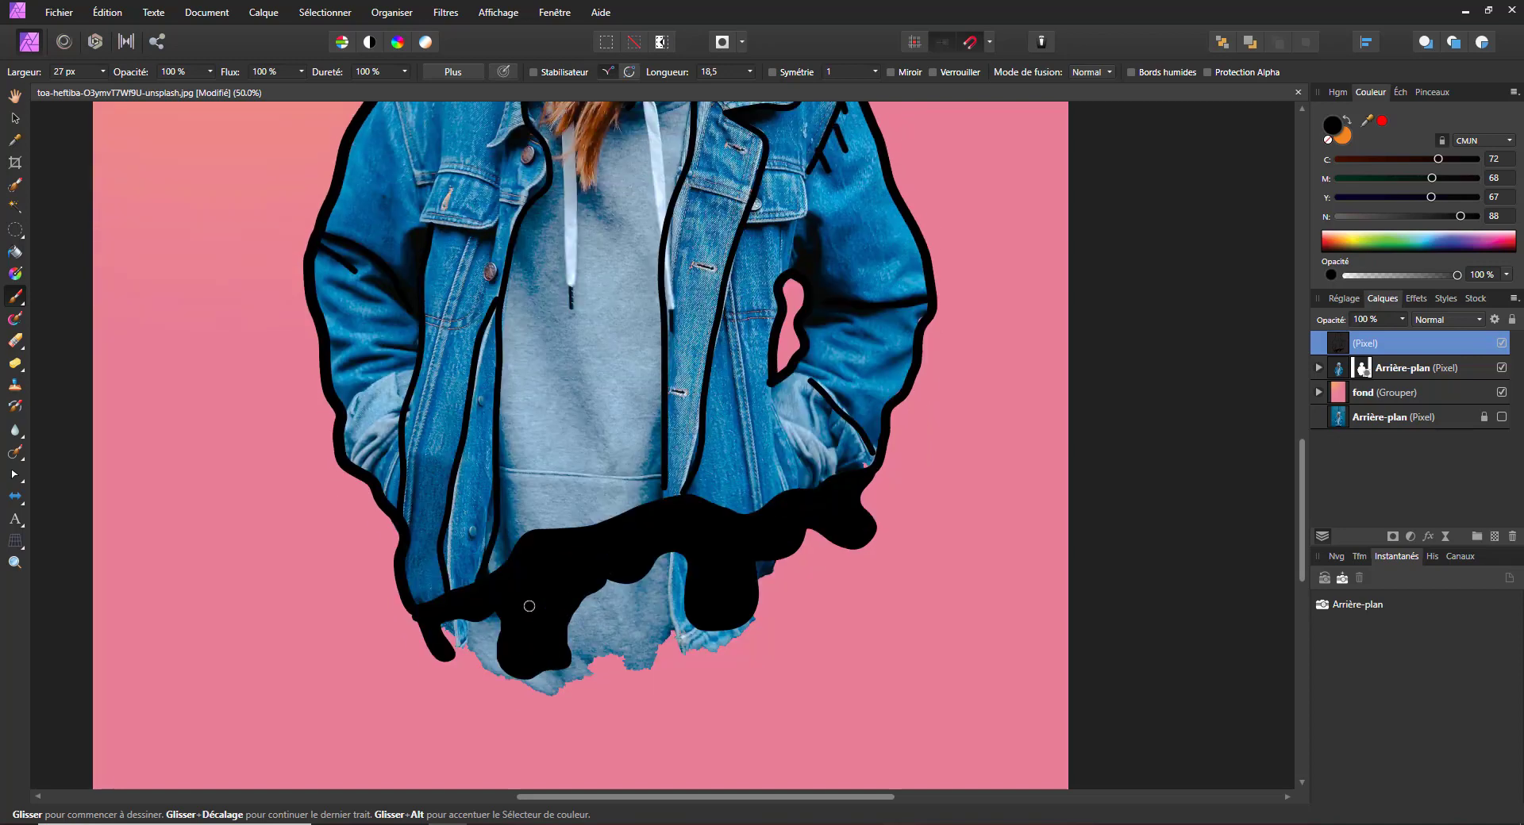
key("ctrl+minus")
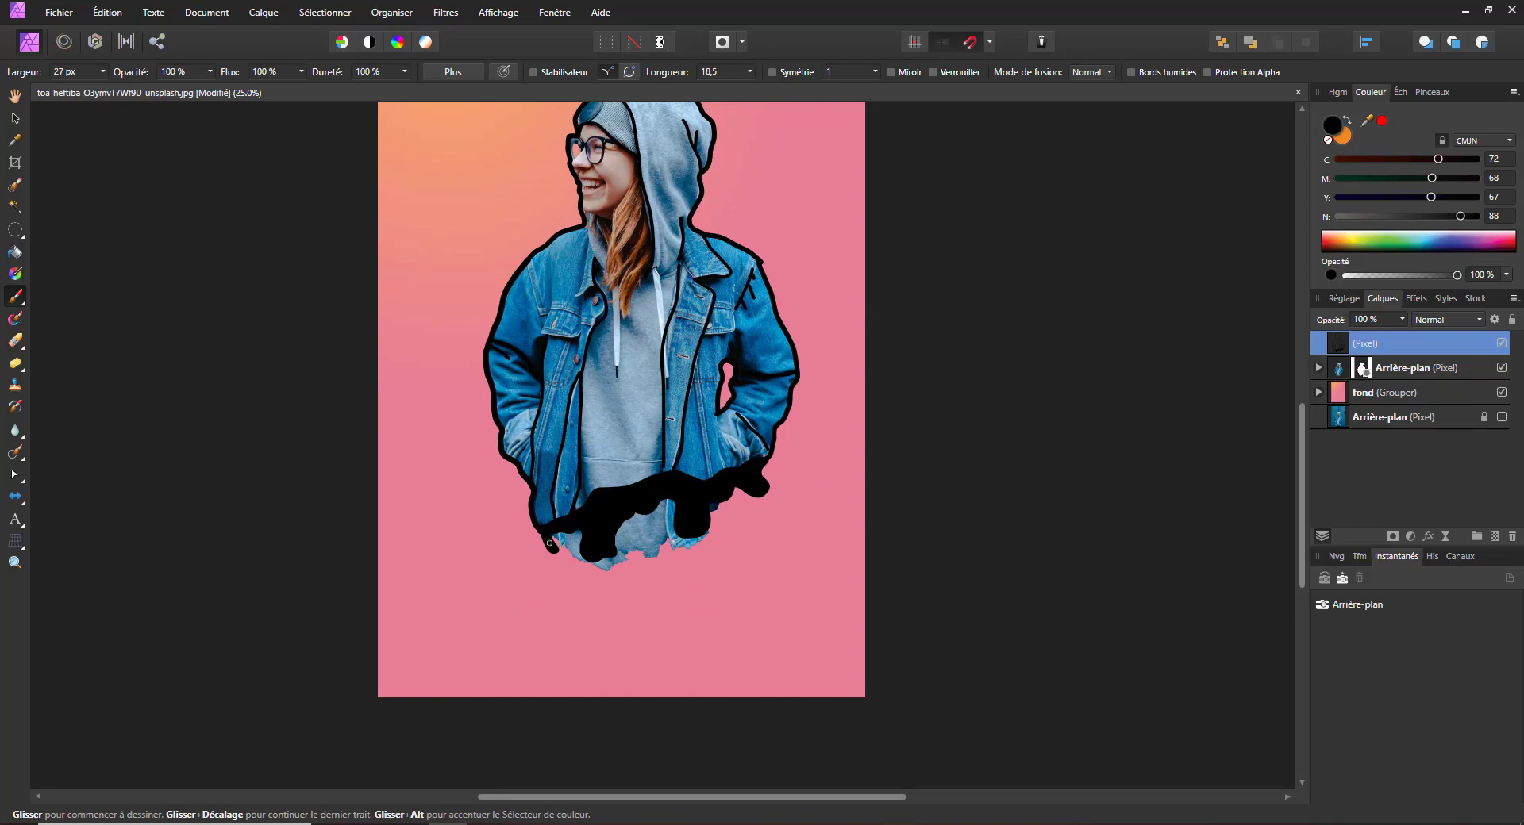
left_click_drag(554, 550, 563, 535)
Paint black on the cut-out layer's mask with a 245 px brush to hide the clothing remains below the drips.
left_click(1403, 369)
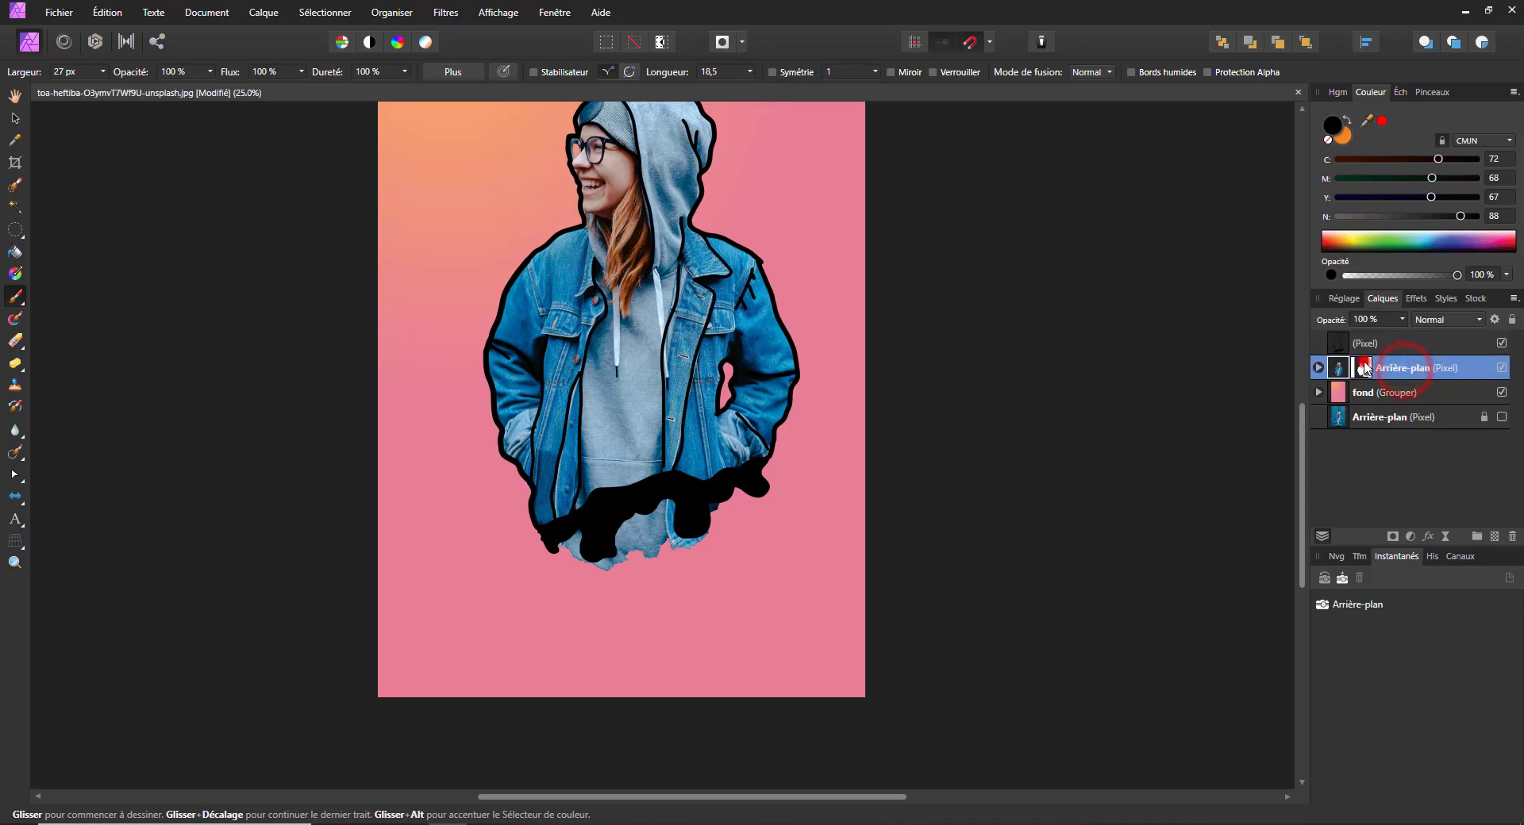
left_click(1362, 367)
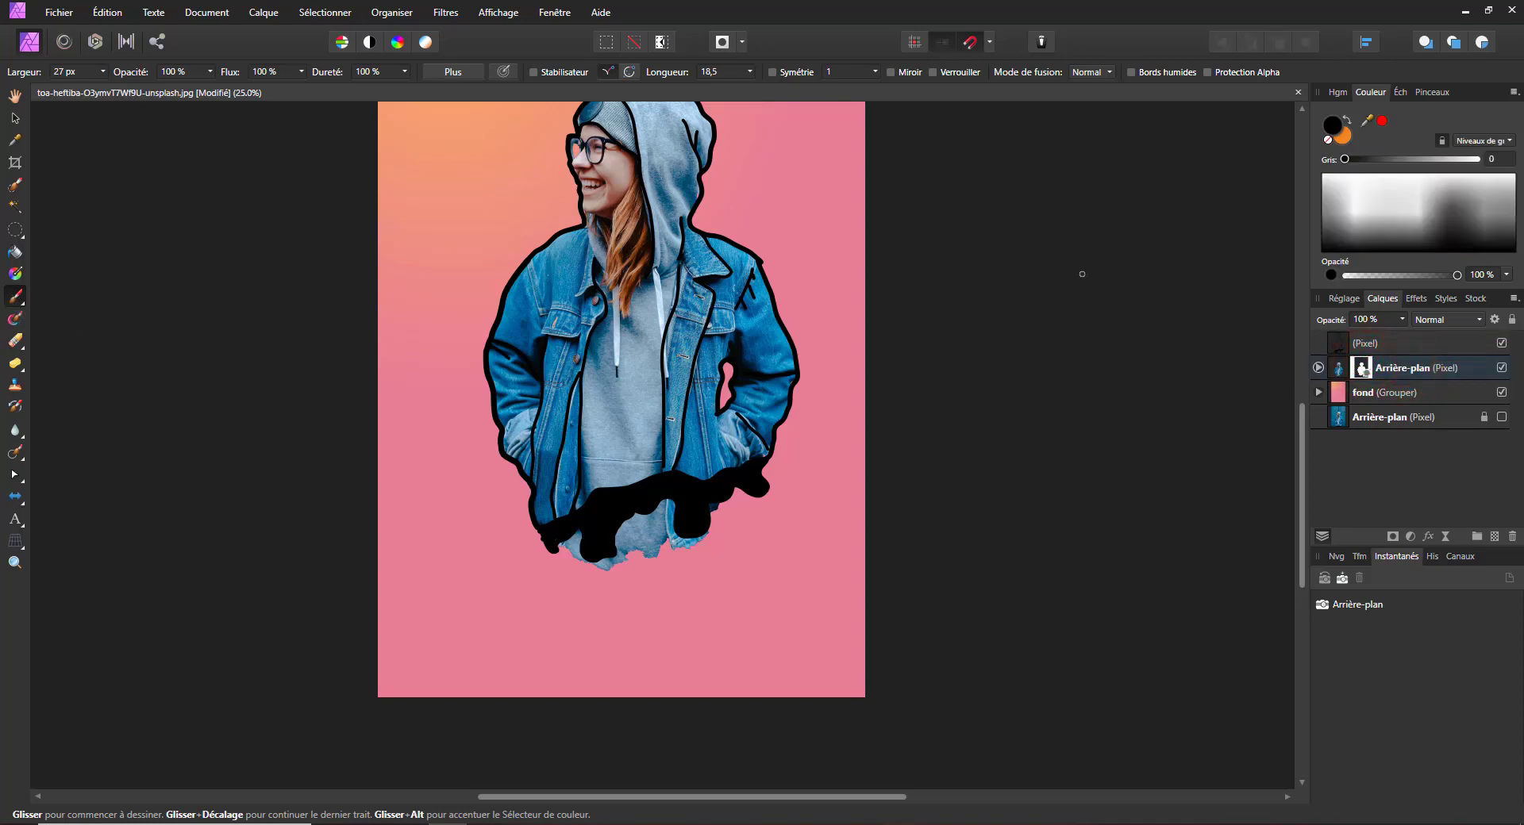
left_click(107, 71)
left_click(112, 92)
left_click_drag(551, 554, 621, 564)
left_click_drag(112, 88, 134, 89)
left_click(741, 517)
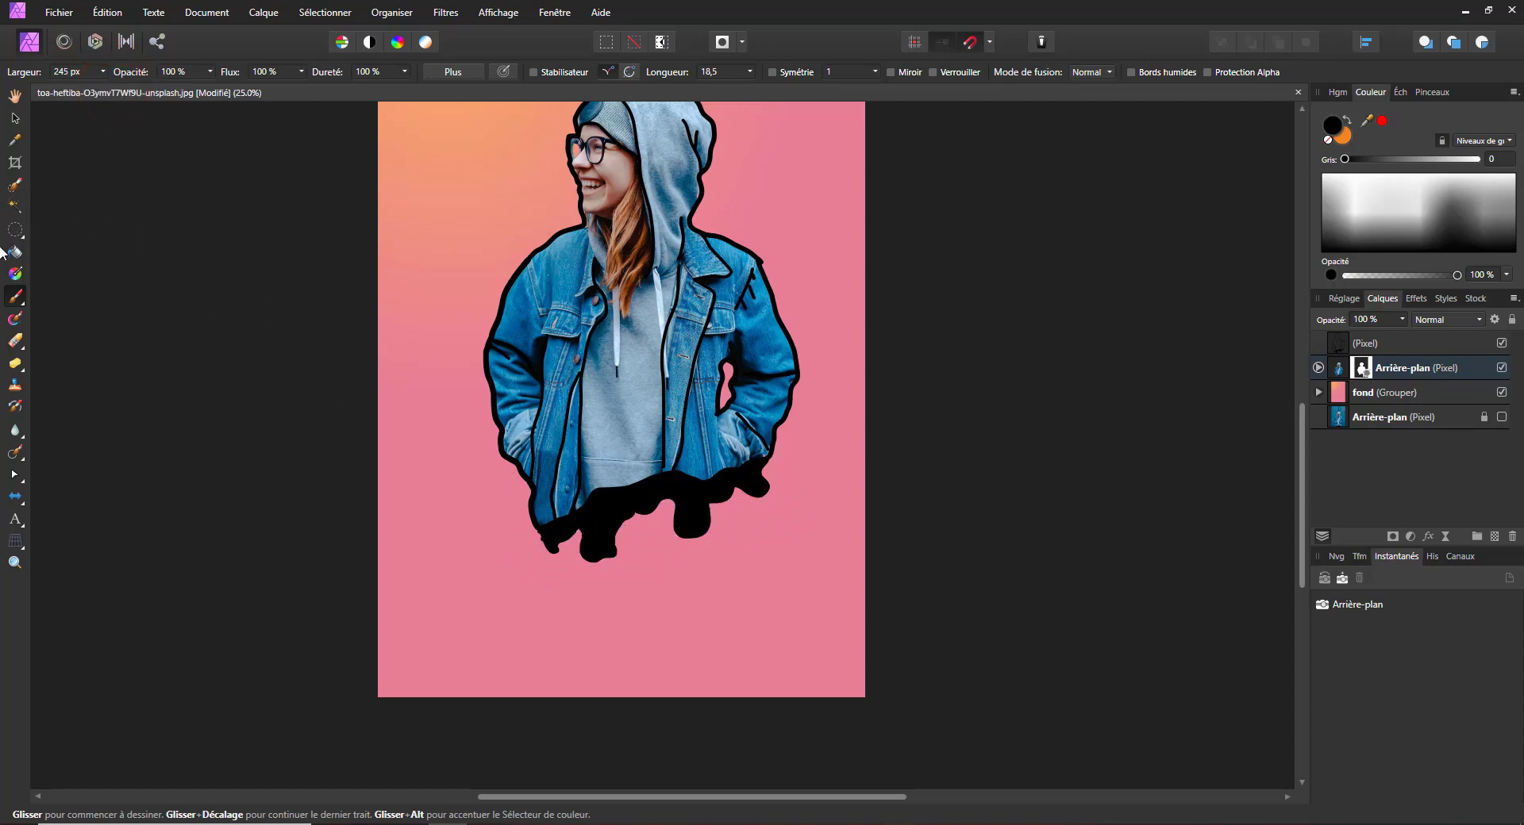
Set the brush width to 33 px and paint a detached black droplet between the two large drips on the outline layer.
left_click(101, 72)
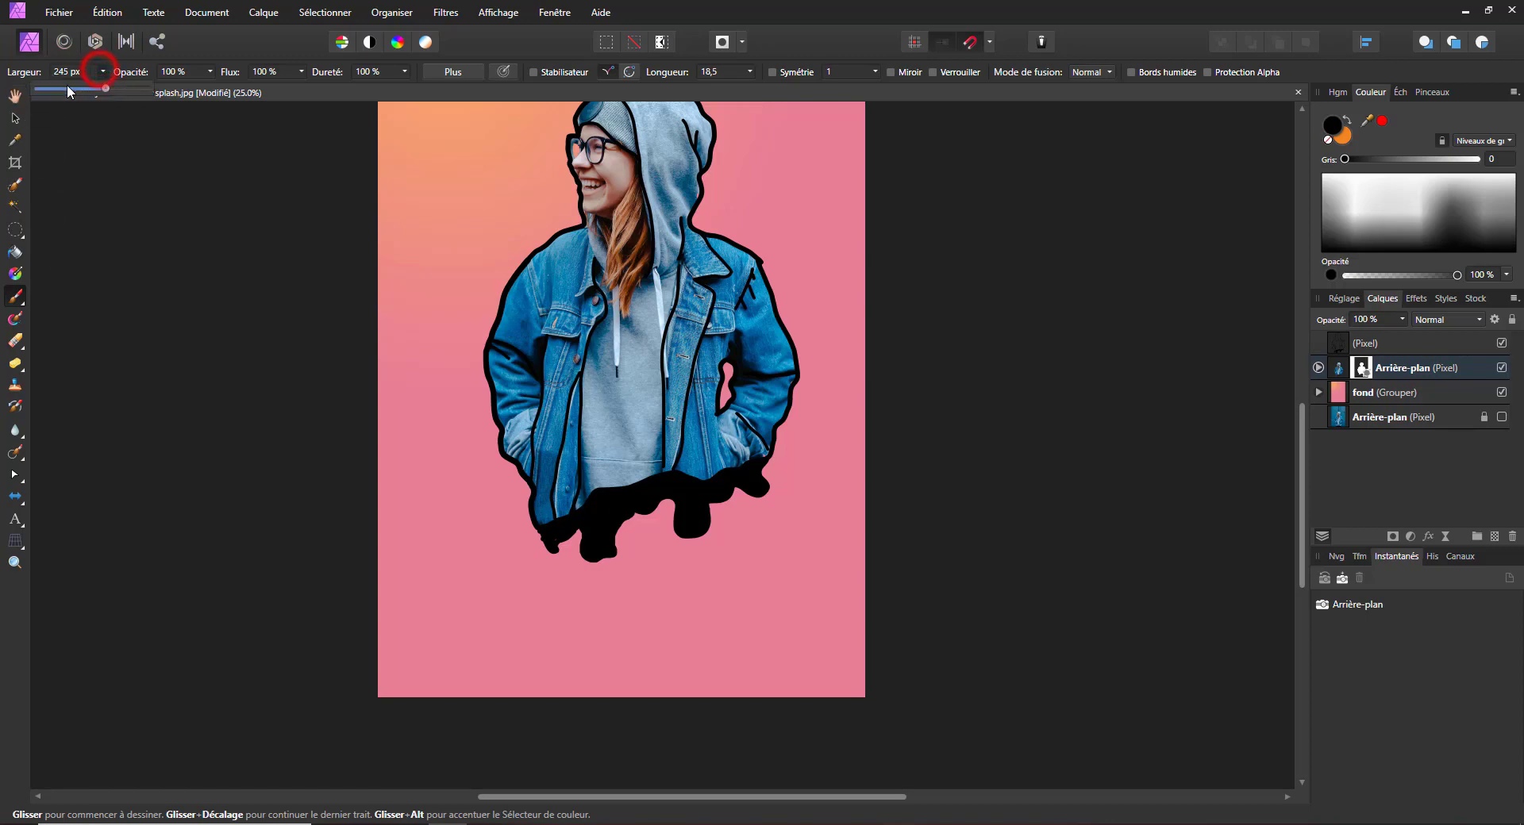
left_click(67, 88)
left_click(1347, 344)
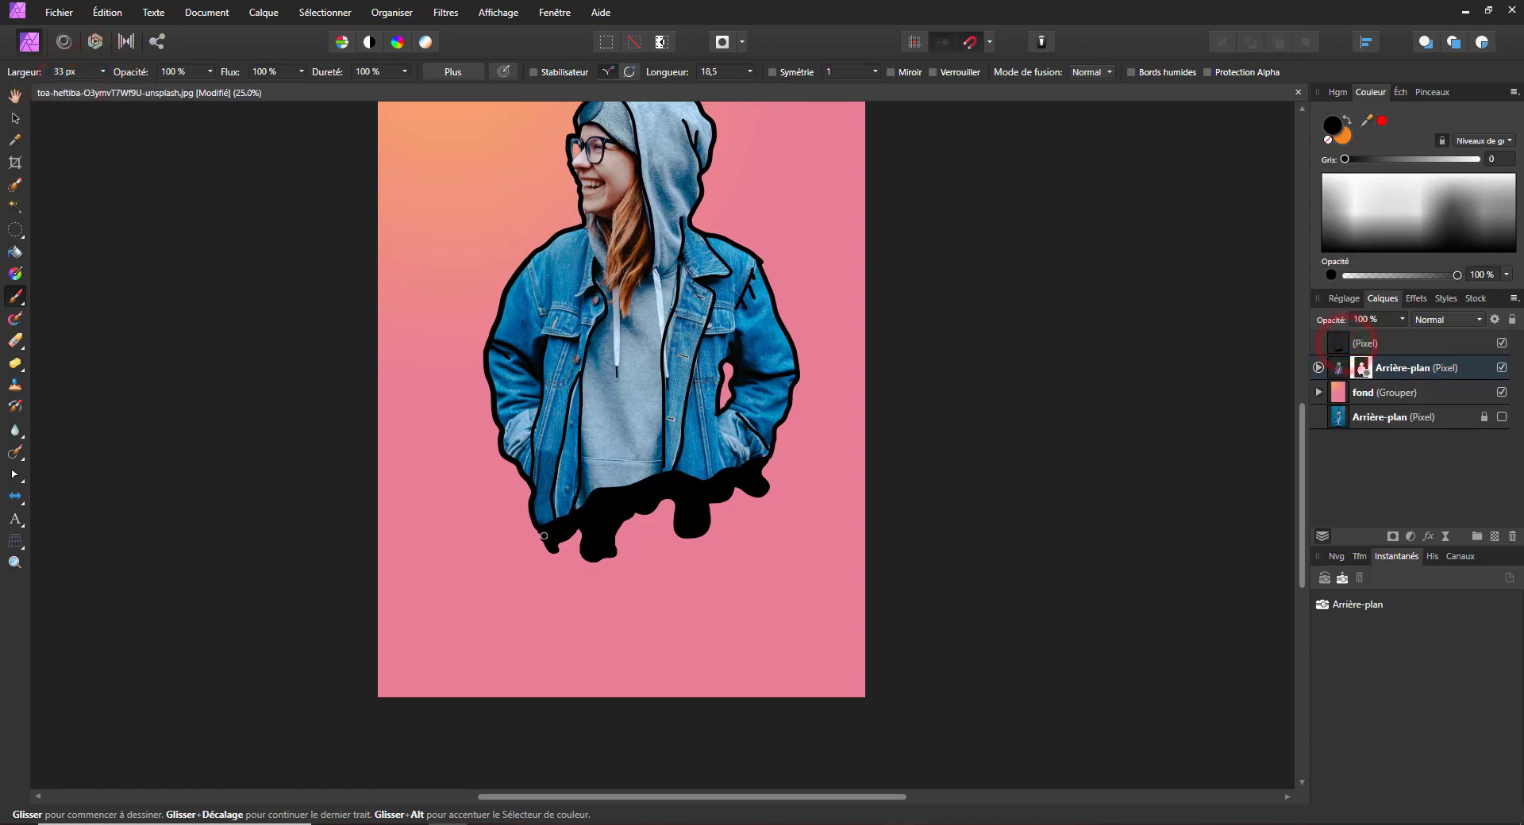
left_click_drag(548, 539, 553, 536)
scroll(622, 514, "up", 3)
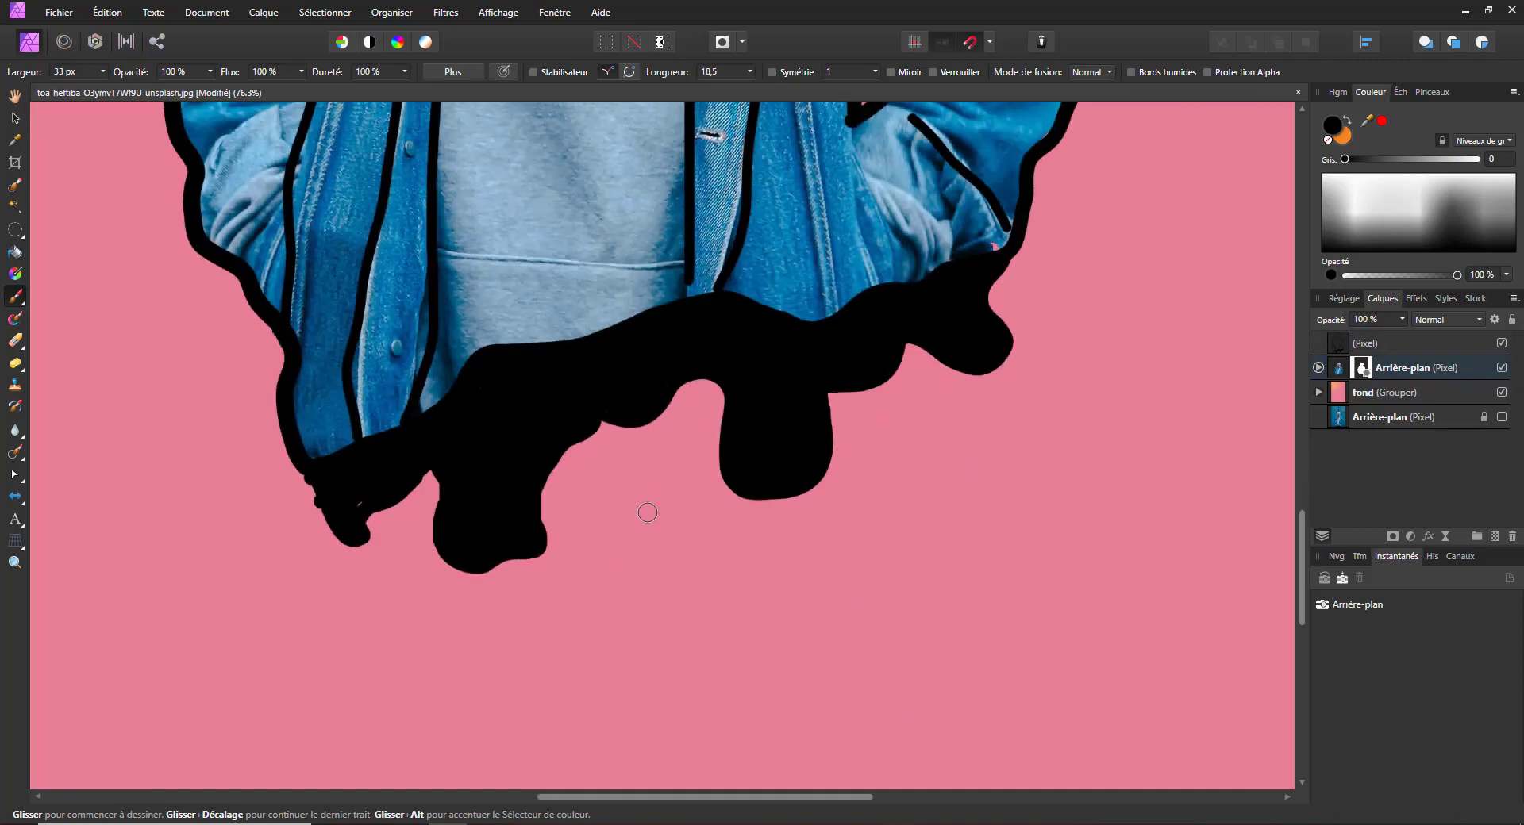
left_click(643, 496)
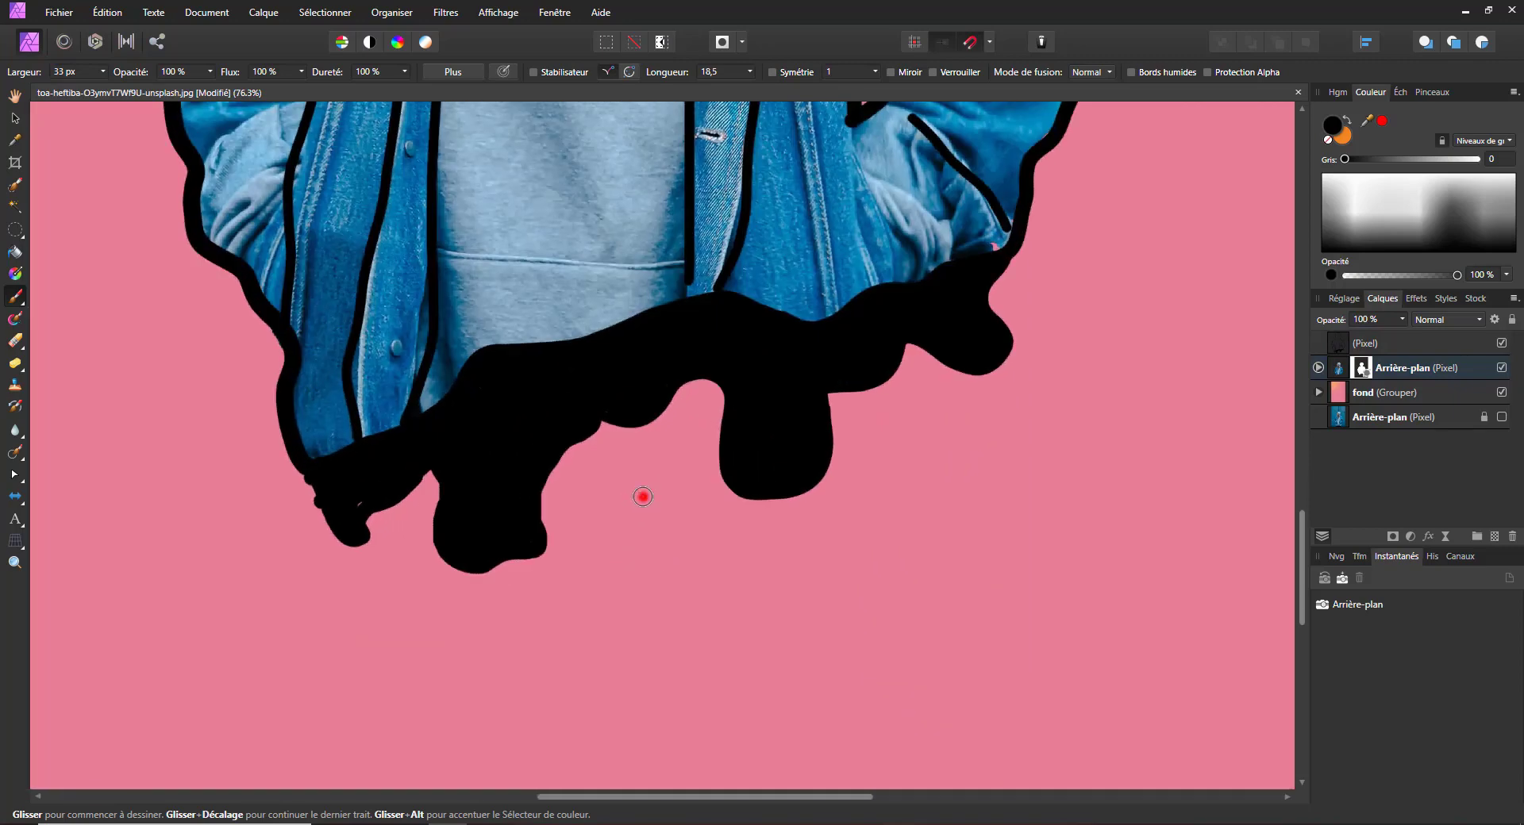
left_click(1365, 344)
mouse_move(646, 497)
left_mouse_down()
mouse_move(647, 546)
mouse_move(650, 490)
left_mouse_up()
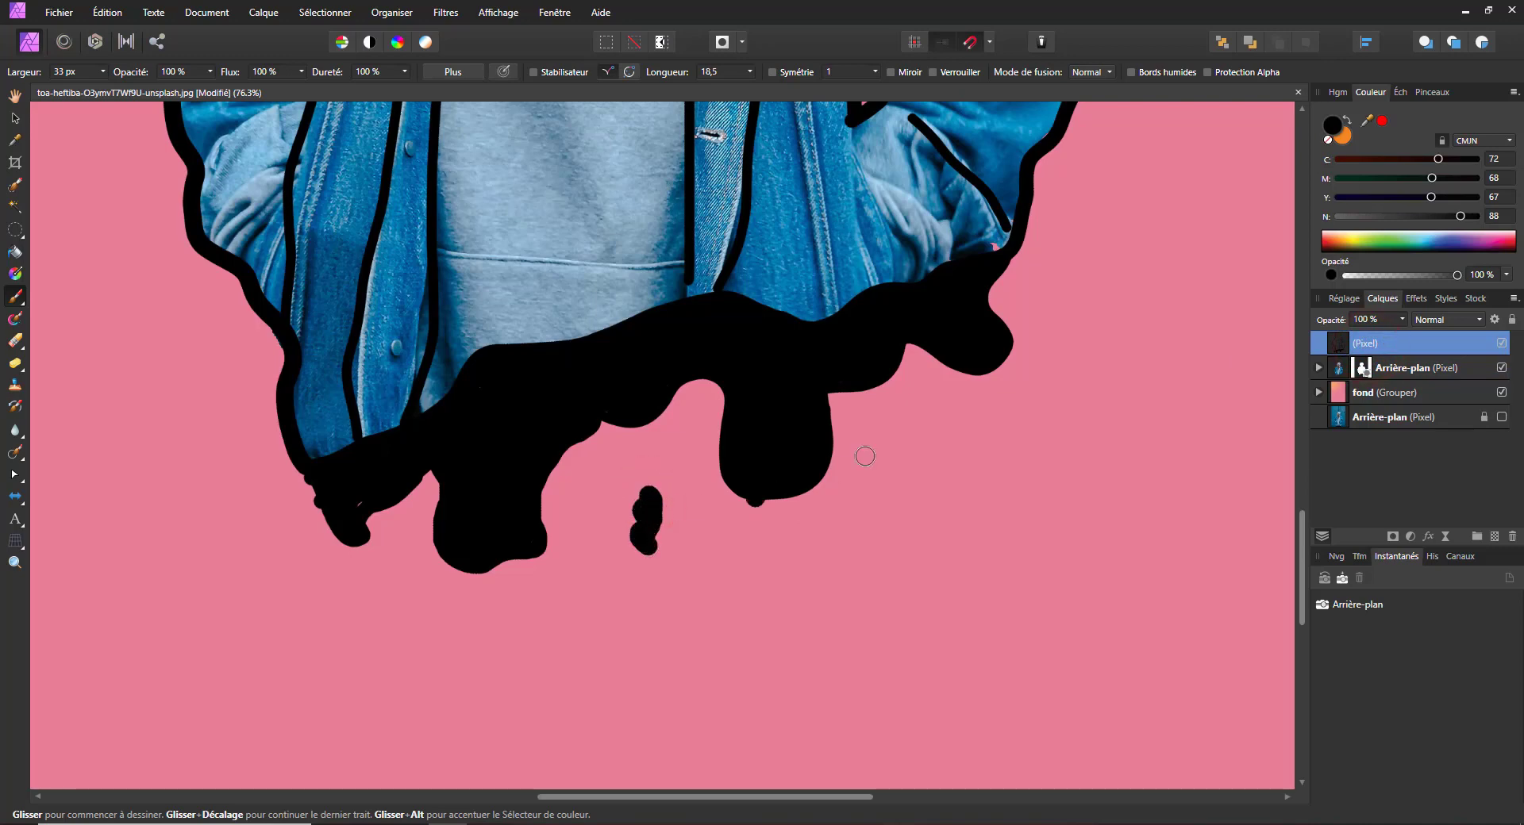
Set the brush width to 13 px, add small droplets beneath the right and left drips, and smooth the leftmost drip's edge.
left_click(106, 76)
left_click(88, 93)
mouse_move(894, 414)
left_mouse_down()
mouse_move(893, 428)
mouse_move(897, 416)
left_mouse_up()
mouse_move(1010, 376)
left_mouse_down()
mouse_move(993, 350)
mouse_move(1008, 386)
left_mouse_up()
key("ctrl+z")
left_click_drag(365, 500, 321, 486)
left_click(304, 470)
mouse_move(408, 552)
left_mouse_down()
mouse_move(394, 586)
mouse_move(407, 613)
mouse_move(407, 557)
left_mouse_up()
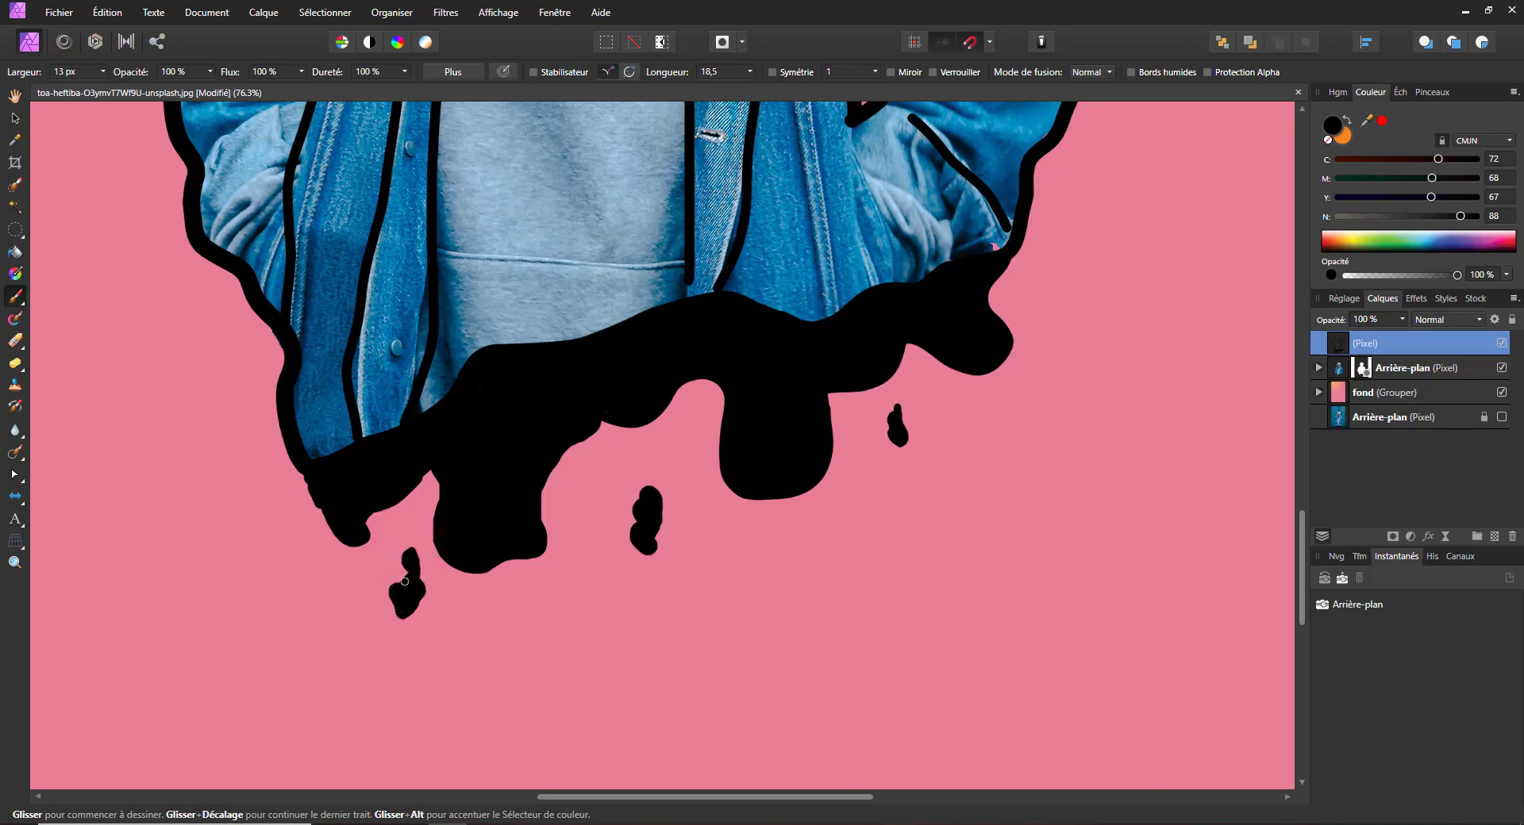
Rename the outline layer as "contour", try inverting its colours and undo the inversion.
key("ctrl+minus")
key("ctrl+minus")
key("ctrl+minus")
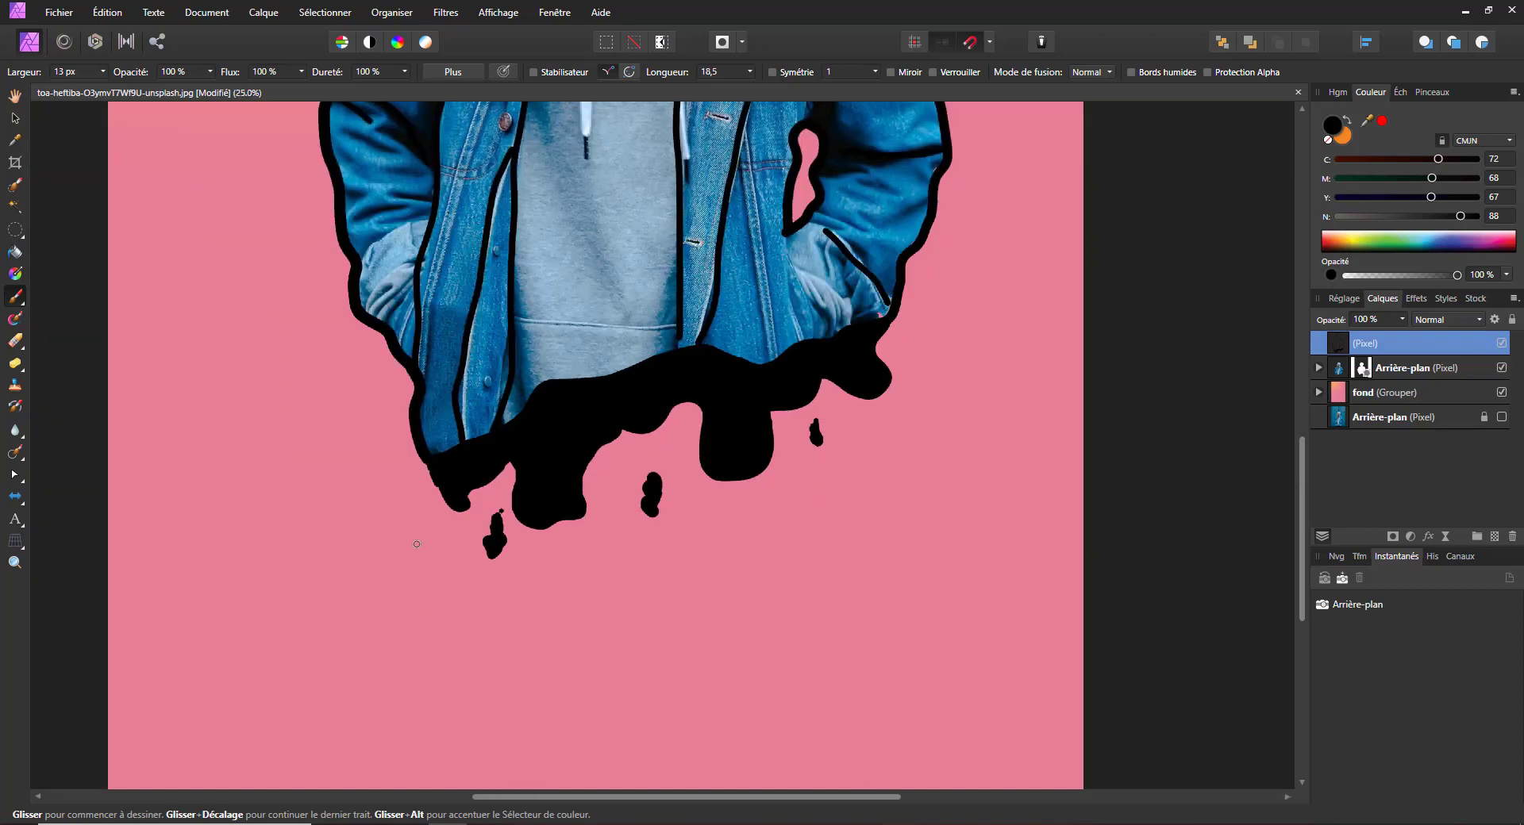
scroll(680, 477, "up", 8)
scroll(680, 477, "down", 4)
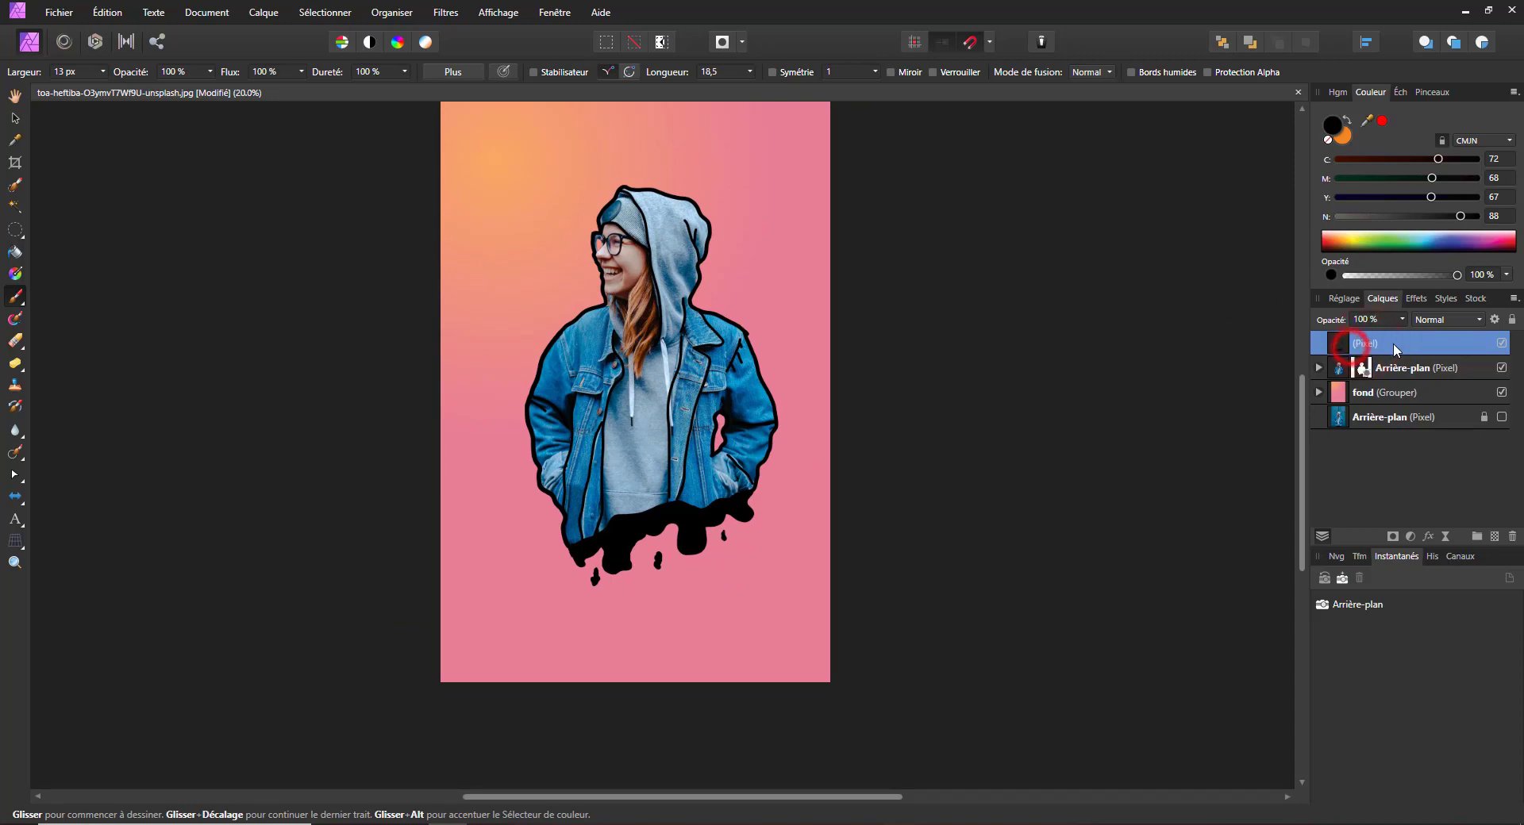
double_click(1362, 344)
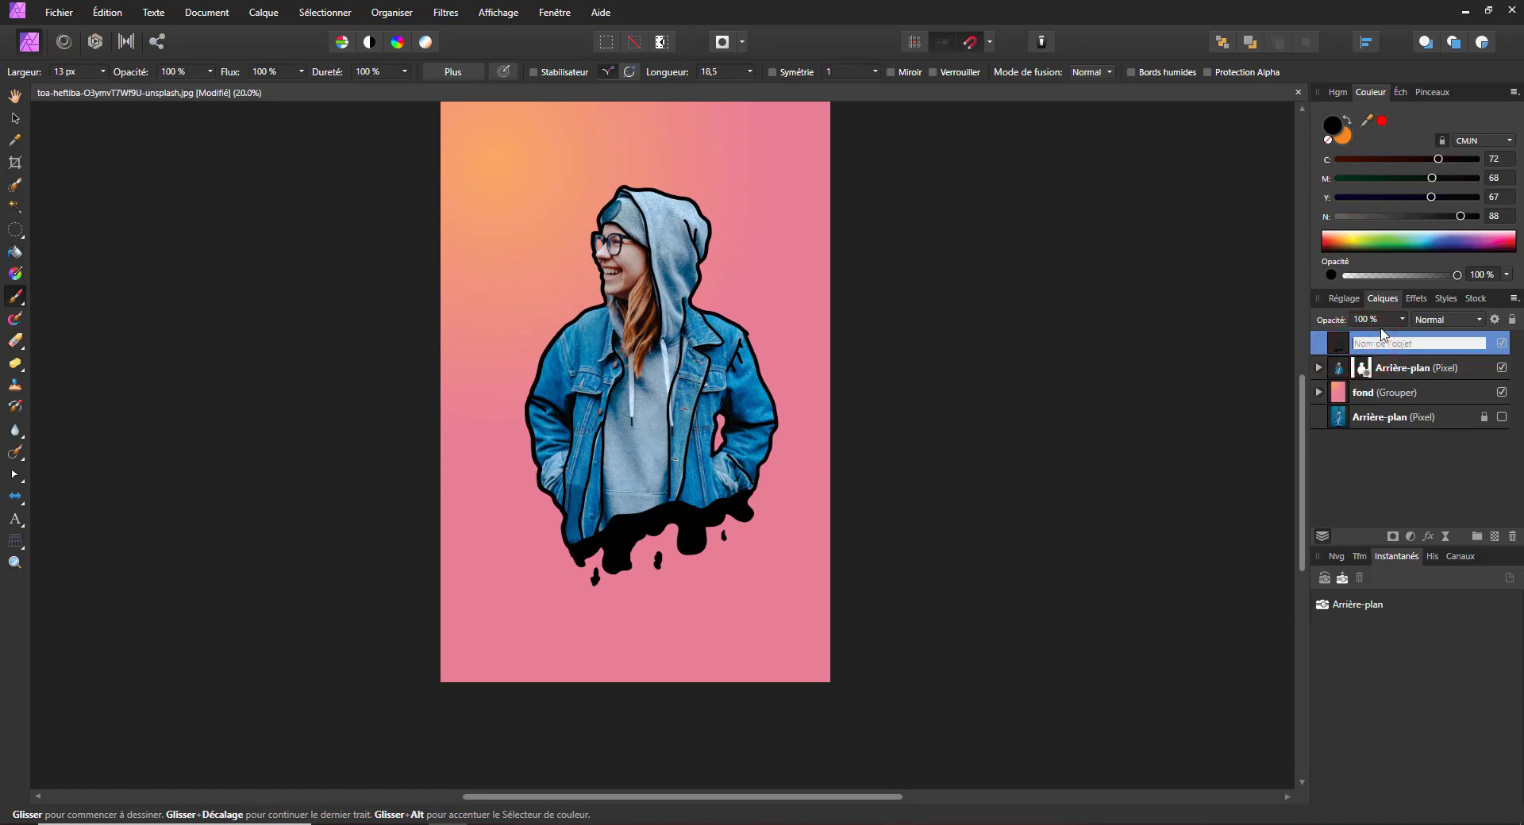
type("contour")
key("Return")
key("ctrl+i")
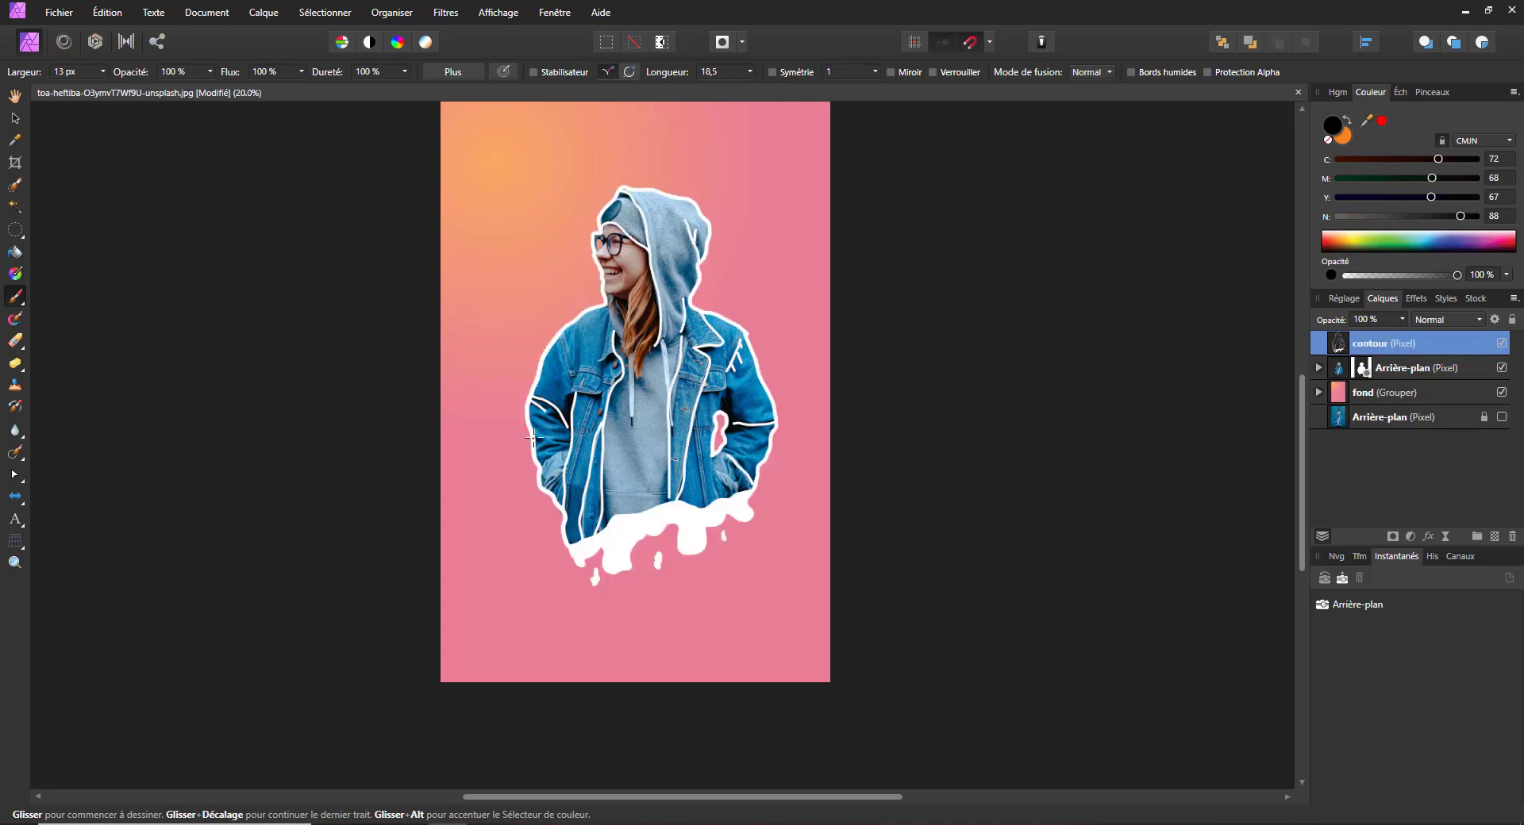
key("ctrl+z")
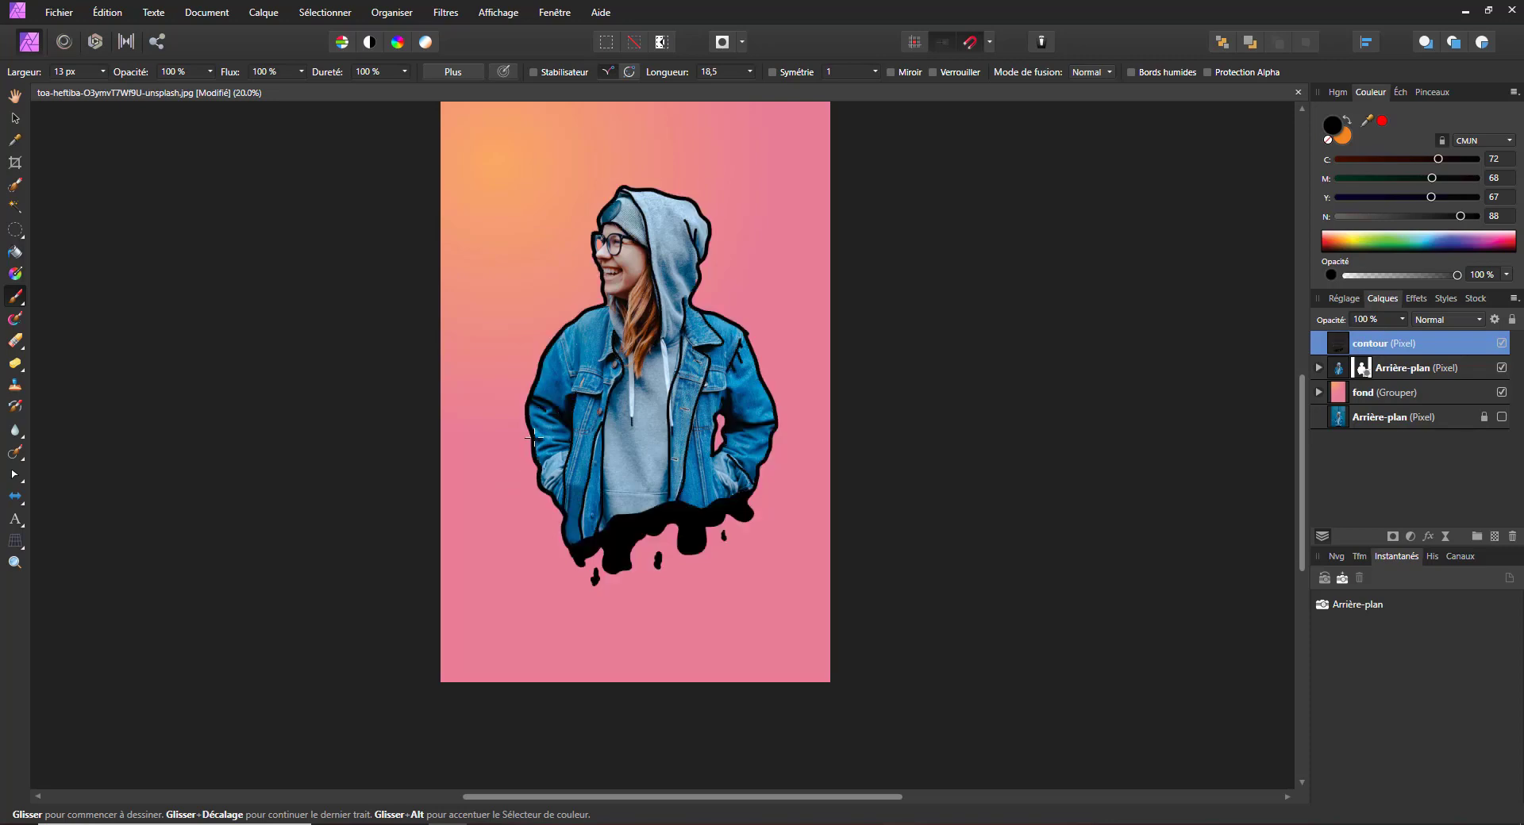
Turn on the stabiliser and draw 13 px lines around the right chest pocket and below the right collar.
scroll(594, 433, "up", 3)
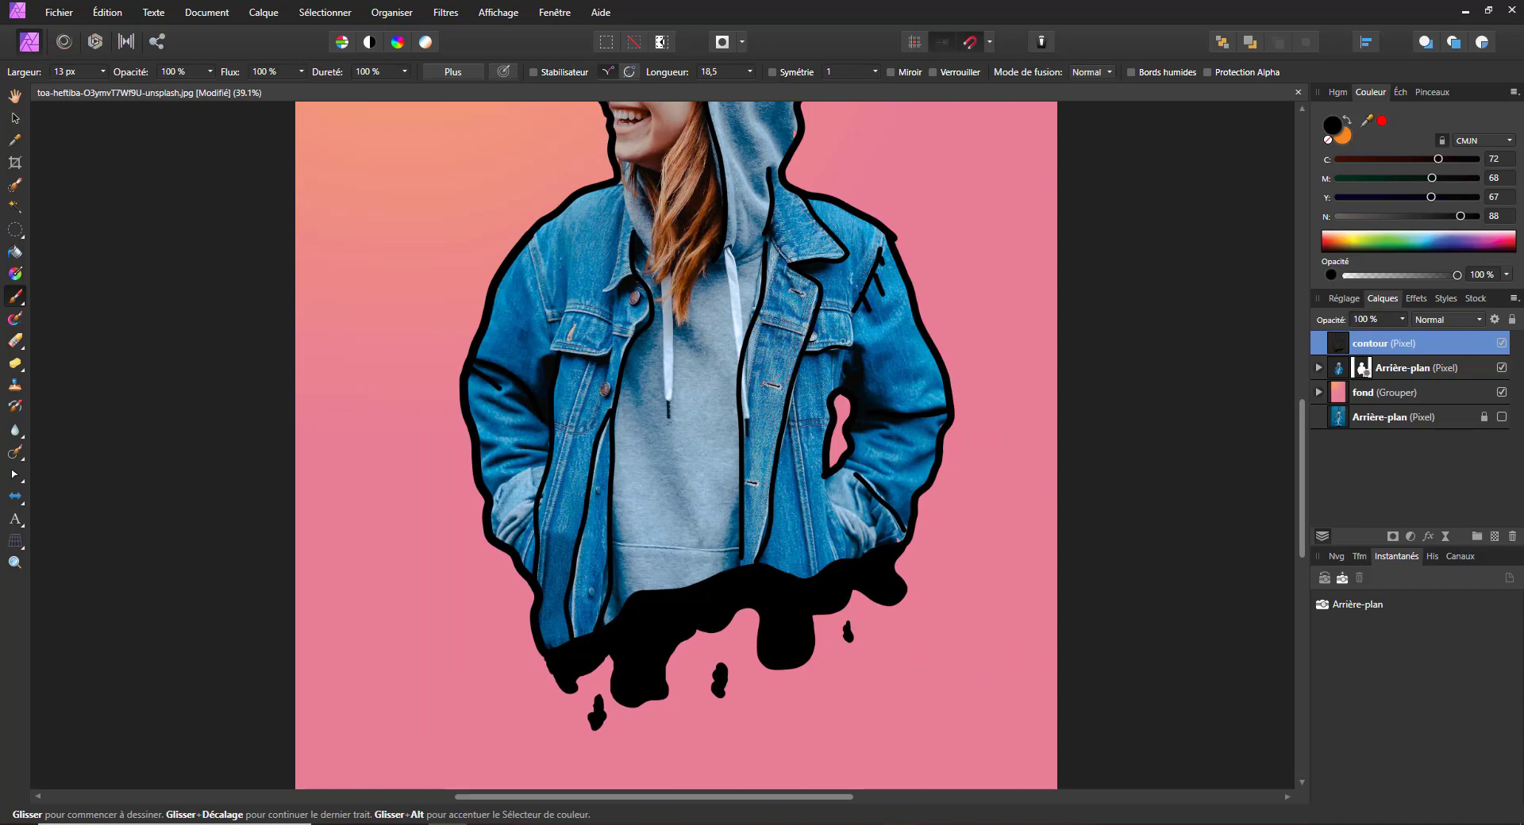
left_click(553, 69)
left_click_drag(803, 351, 857, 347)
left_click_drag(771, 234, 791, 264)
Draw 13 px lines along the left chest seam, around the left chest pocket flap and beside the left button band.
key("space")
left_click_drag(688, 356, 797, 452)
left_click_drag(660, 350, 658, 417)
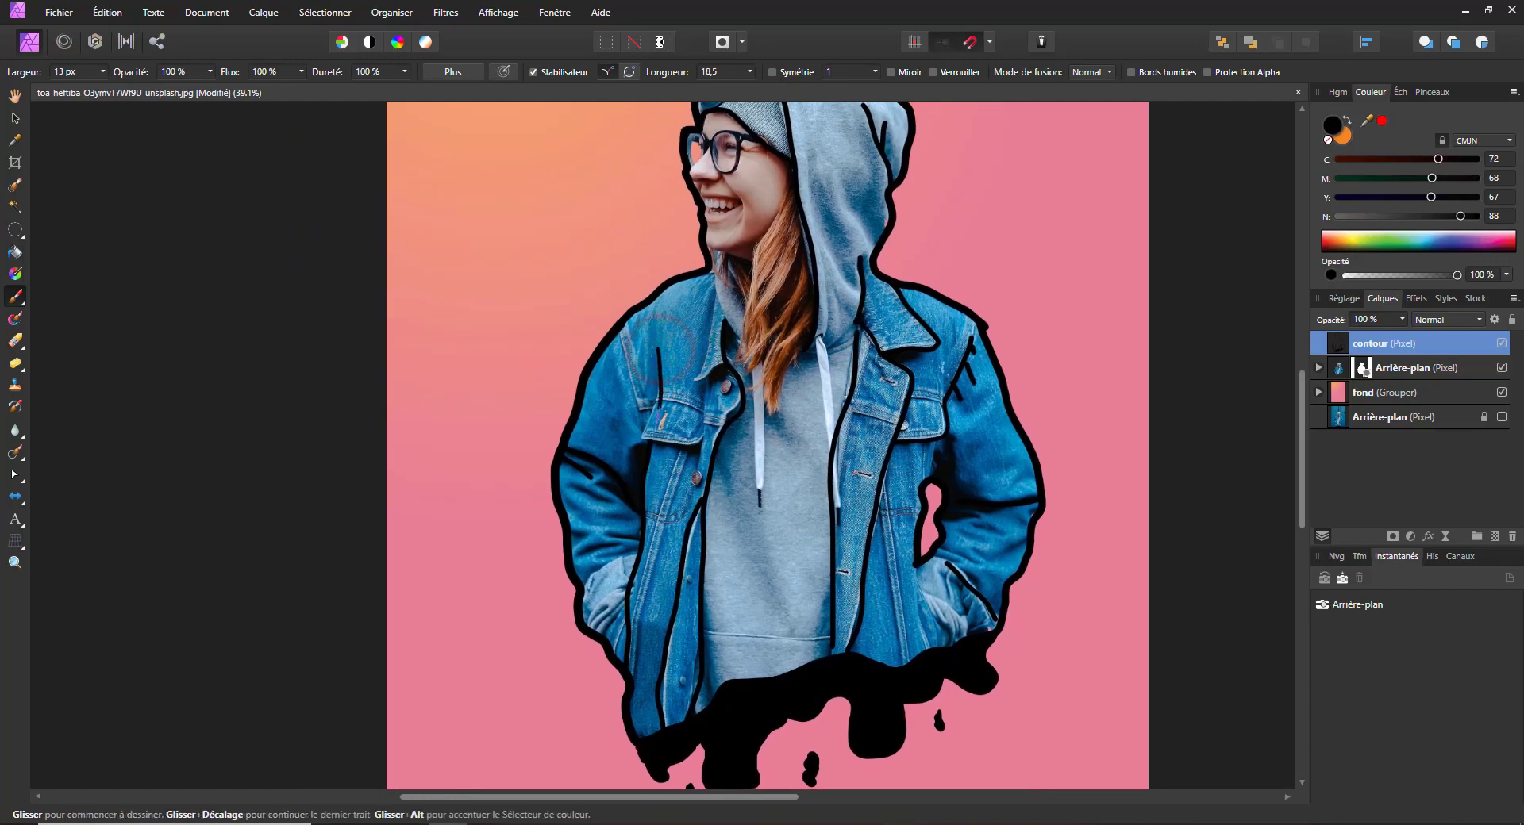
key("ctrl+z")
left_click(640, 439)
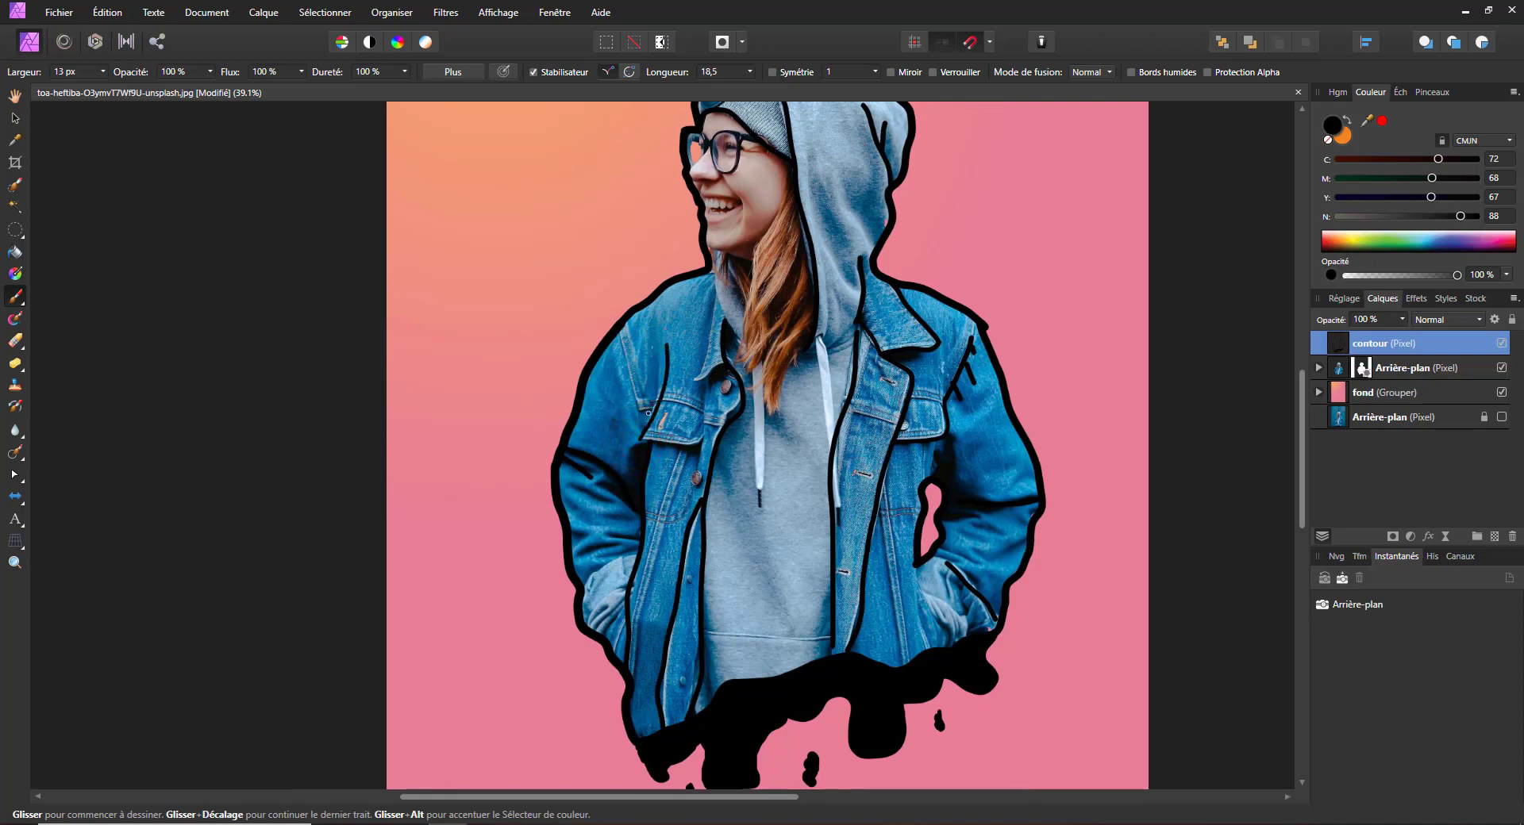
left_click_drag(646, 439, 685, 443)
left_click_drag(706, 380, 703, 432)
Invert the contour layer so its outlines and drips turn white.
left_click_drag(678, 219, 701, 341)
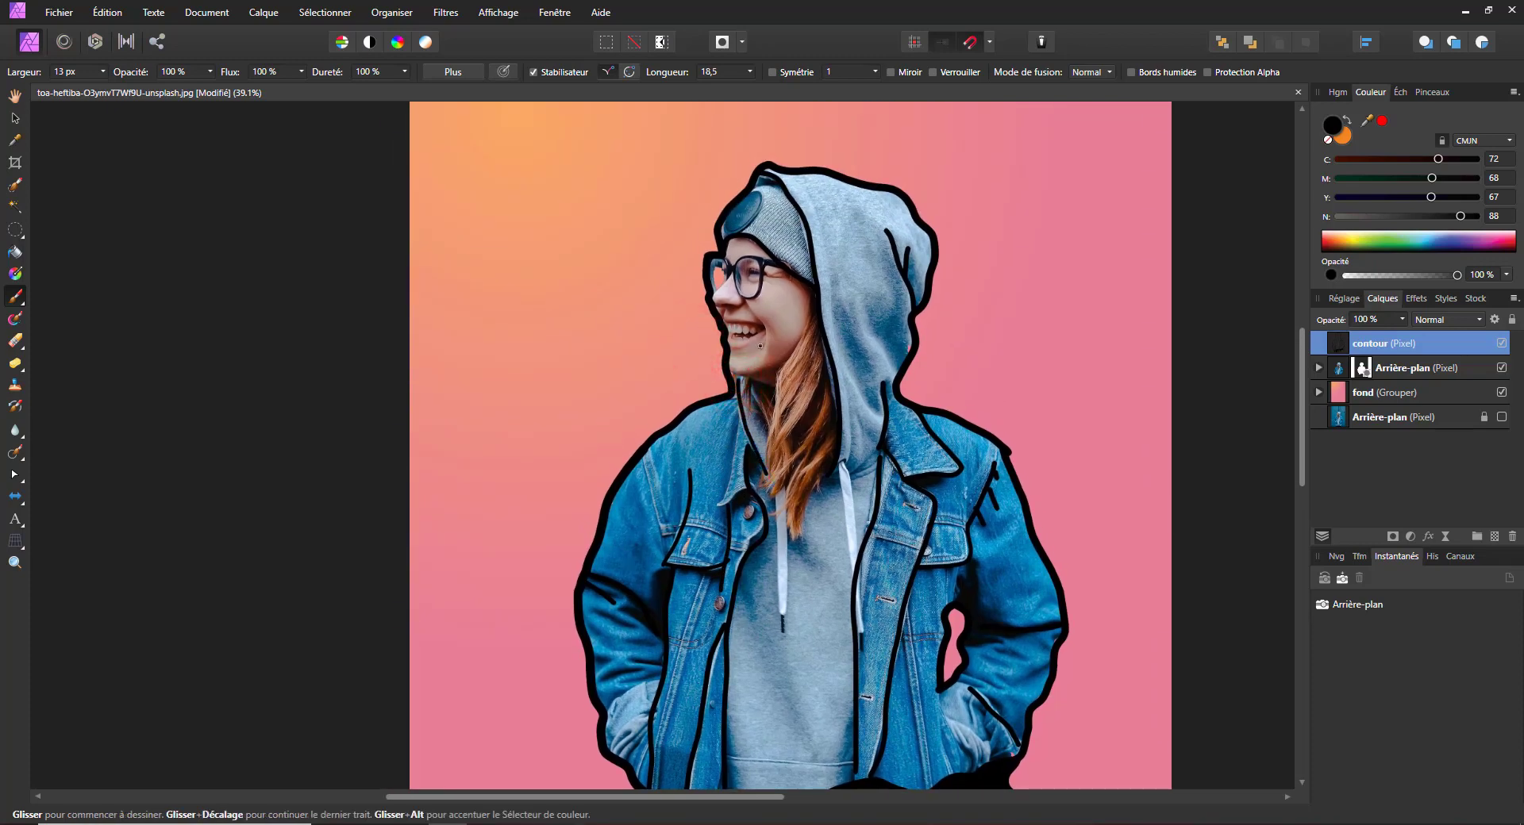
scroll(516, 485, "down", 5)
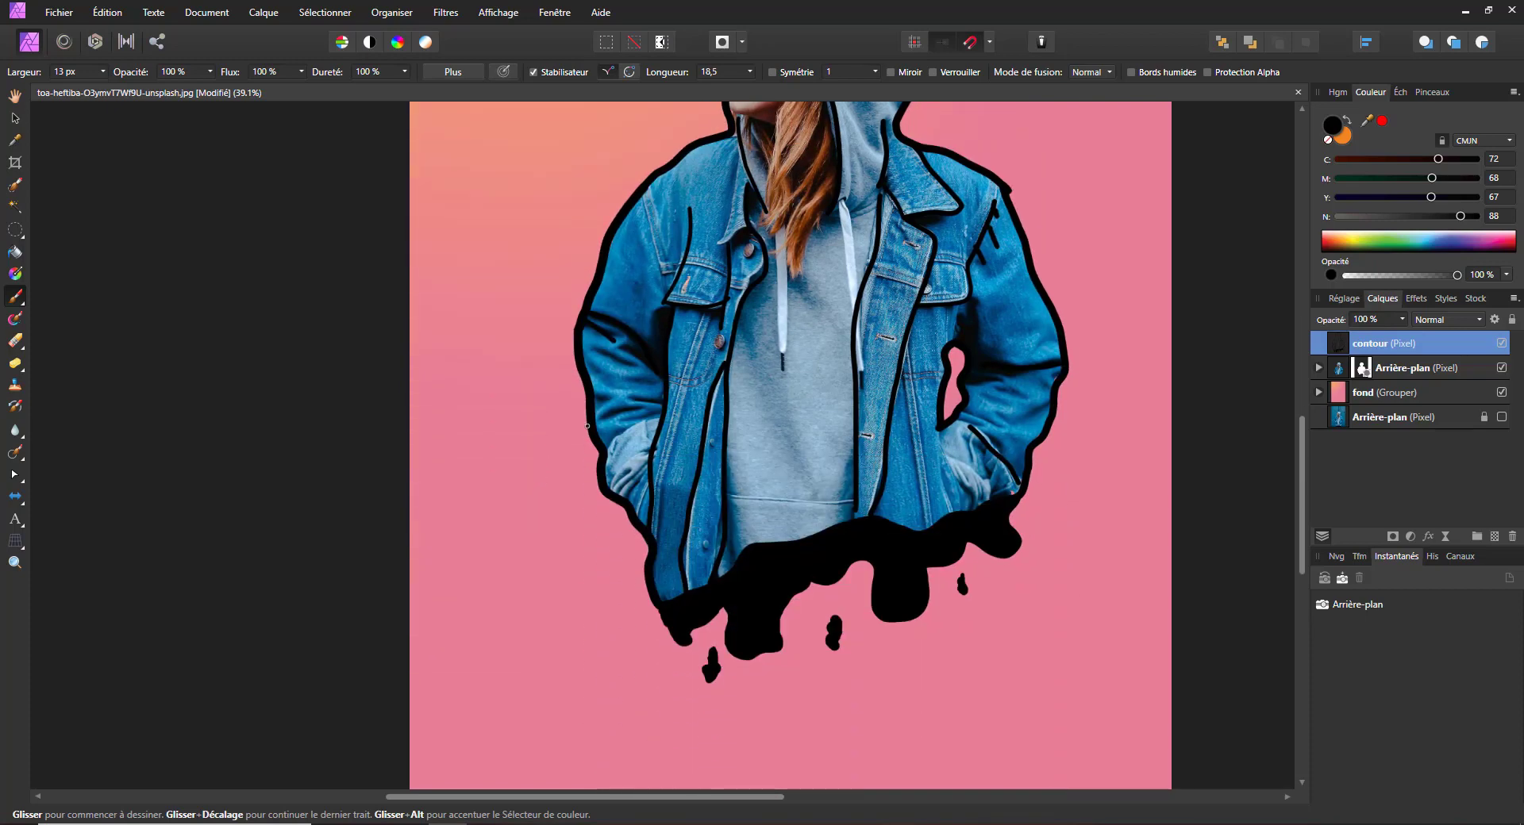
key("ctrl+i")
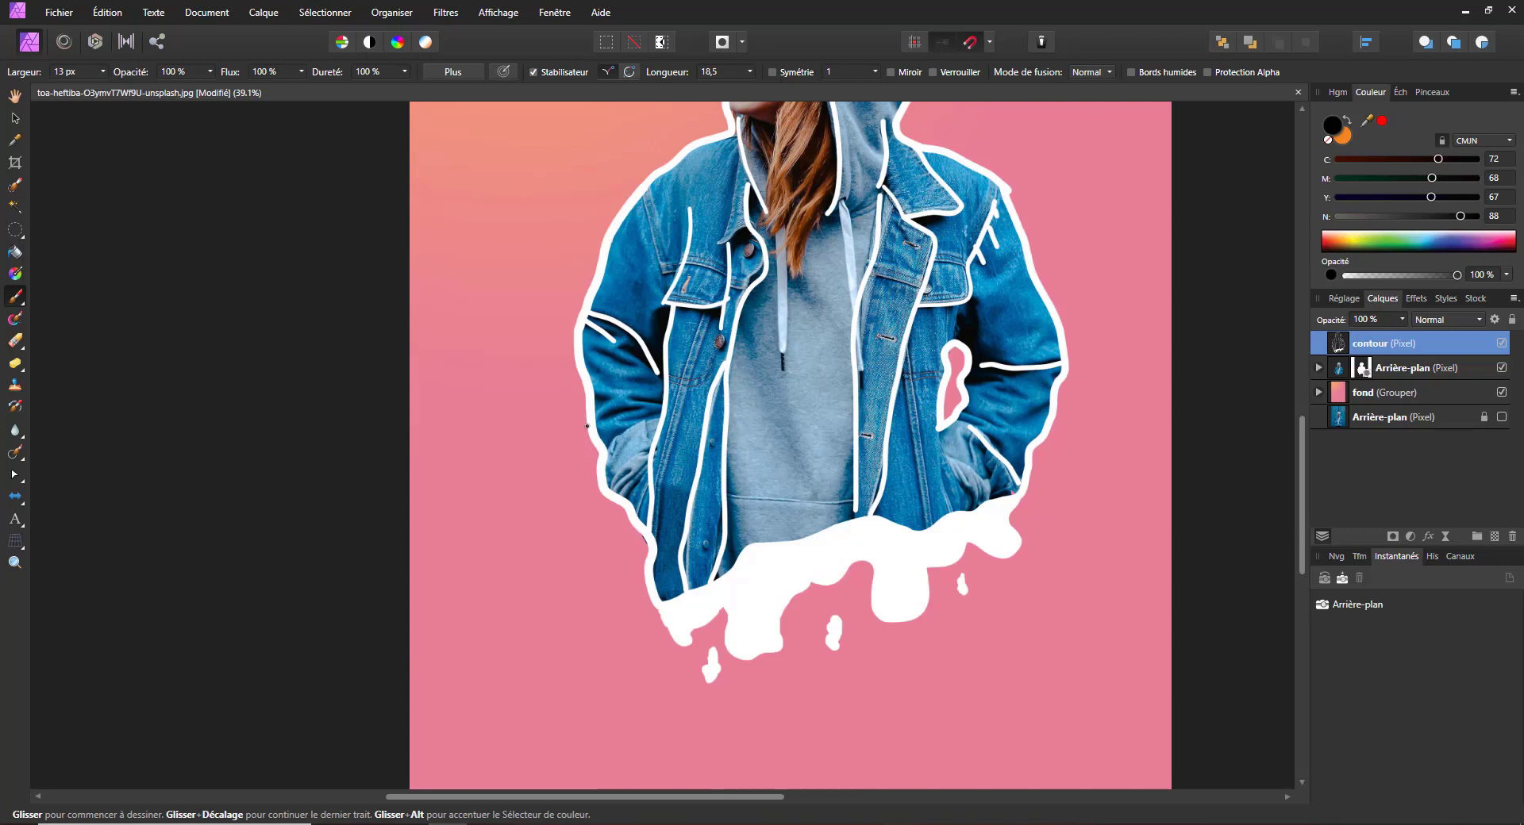
key("ctrl+minus")
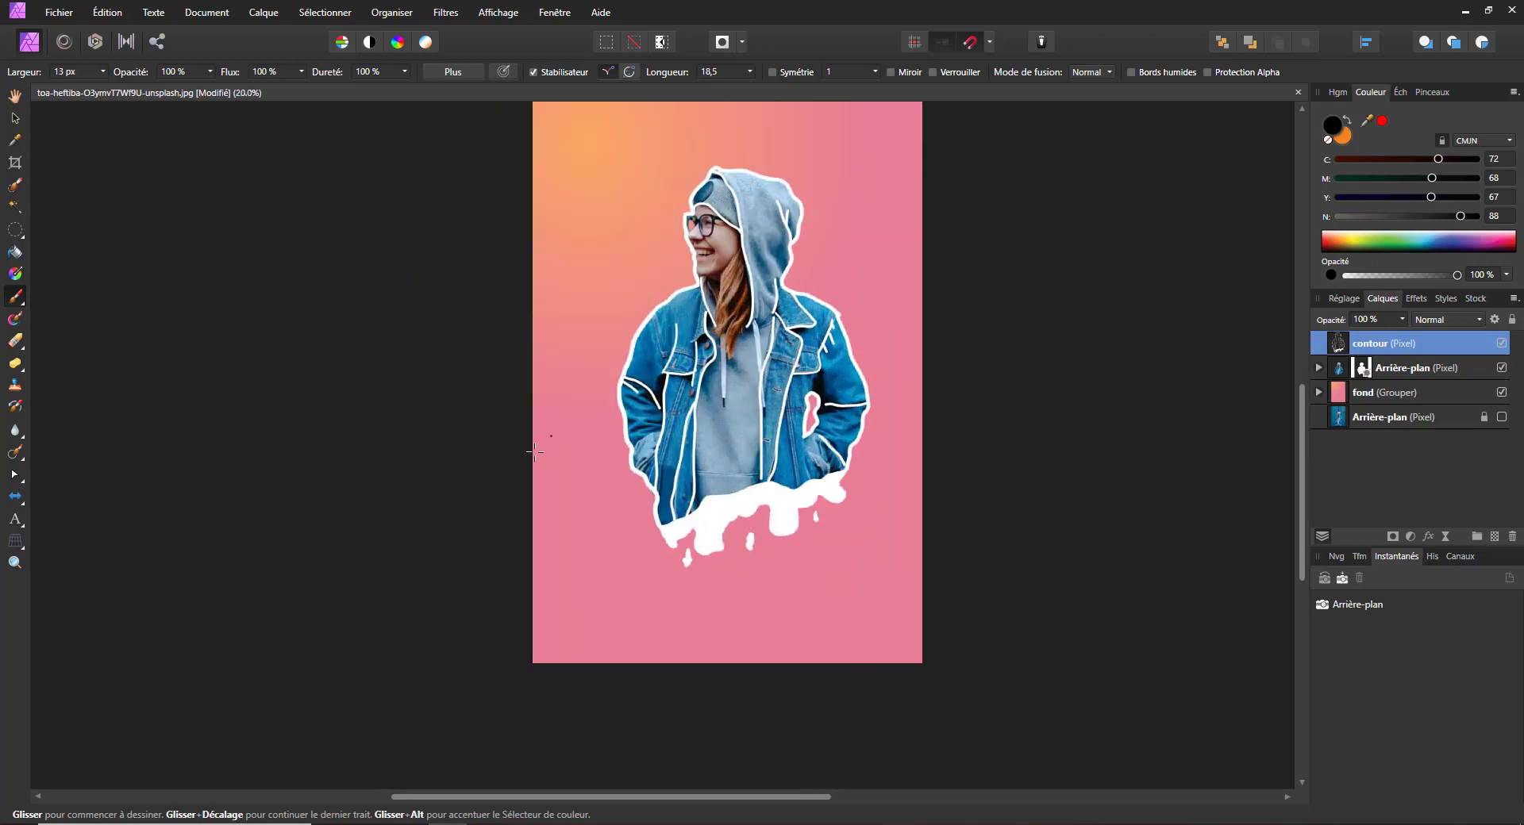
Choose a textured 128 px brush from the Acryliques set for the Paint Brush.
left_click(13, 96)
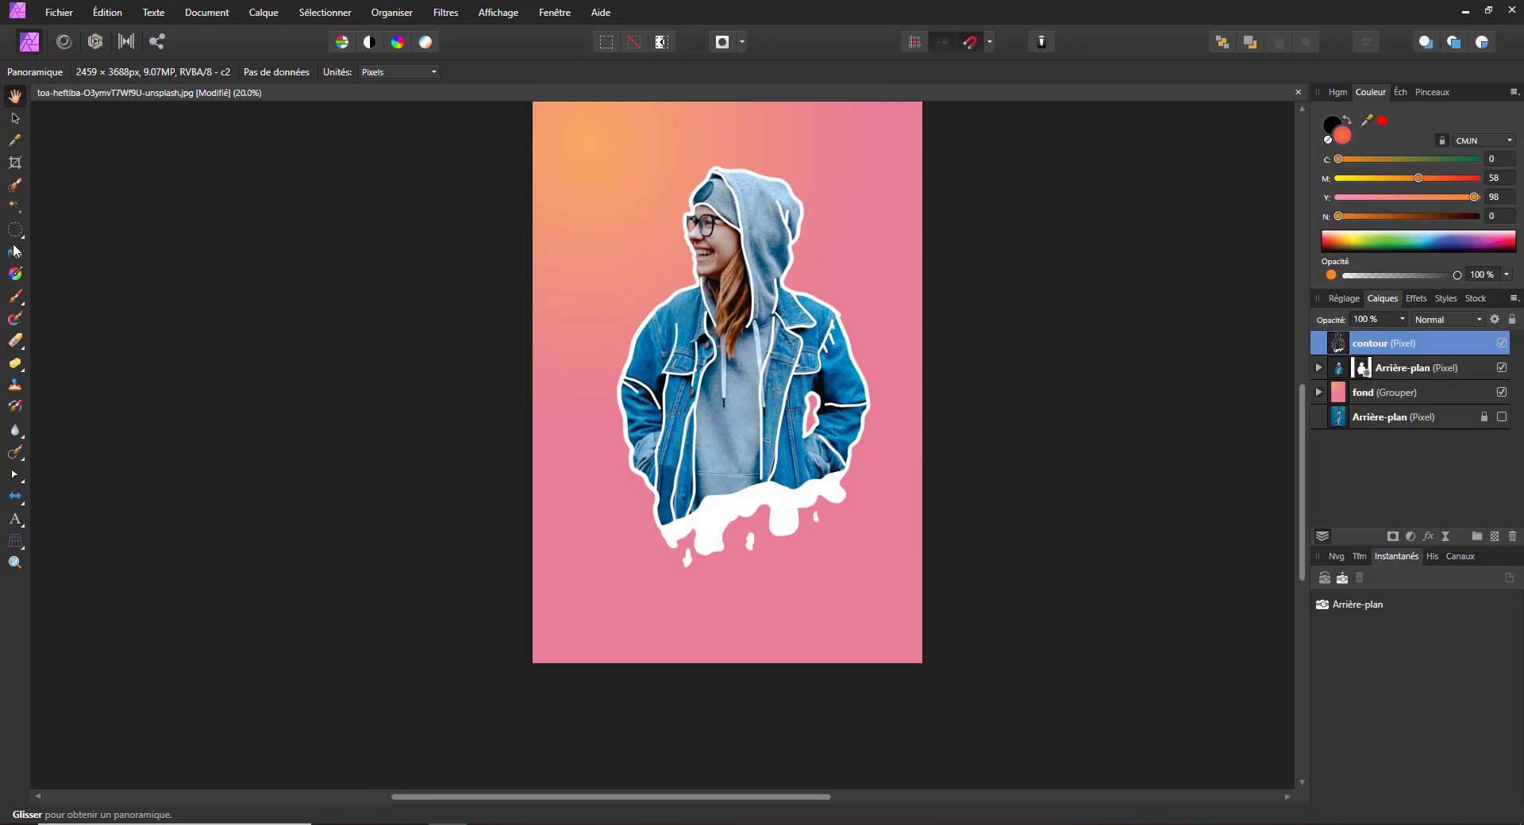
left_click(16, 297)
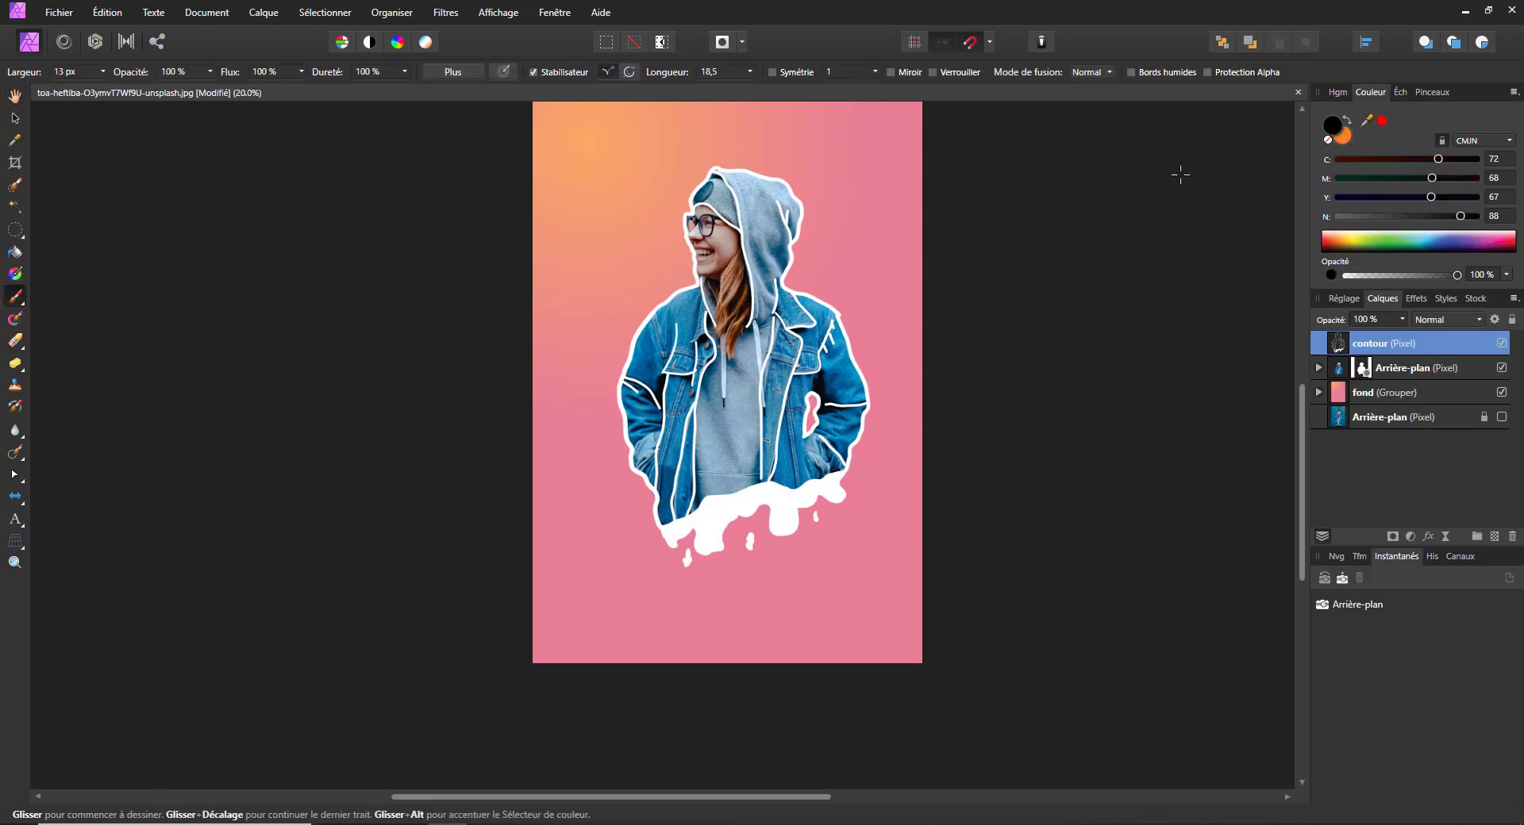
left_click(1437, 93)
scroll(1402, 227, "down", 5)
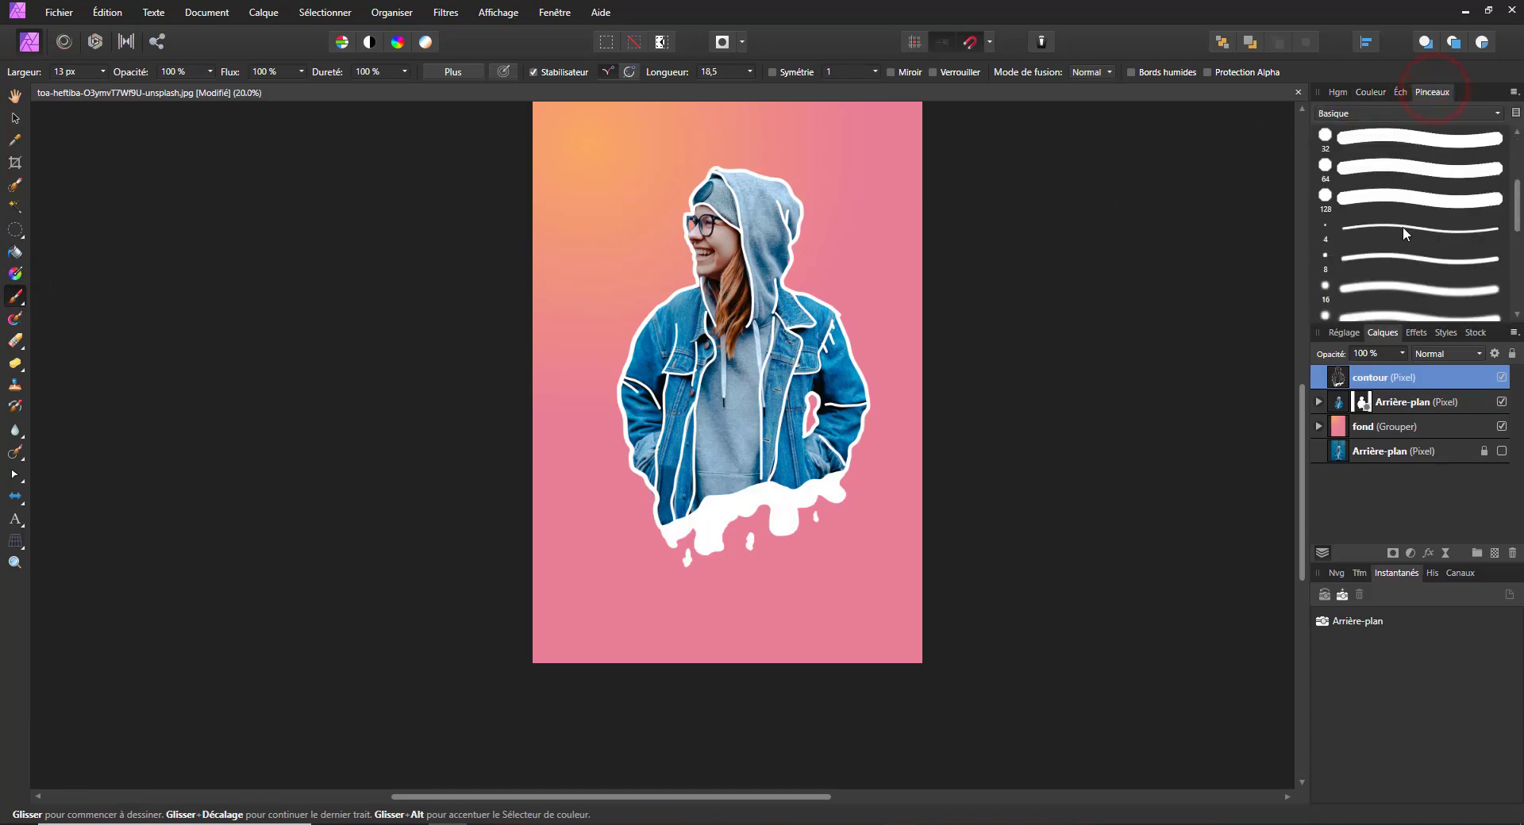
scroll(1402, 230, "up", 5)
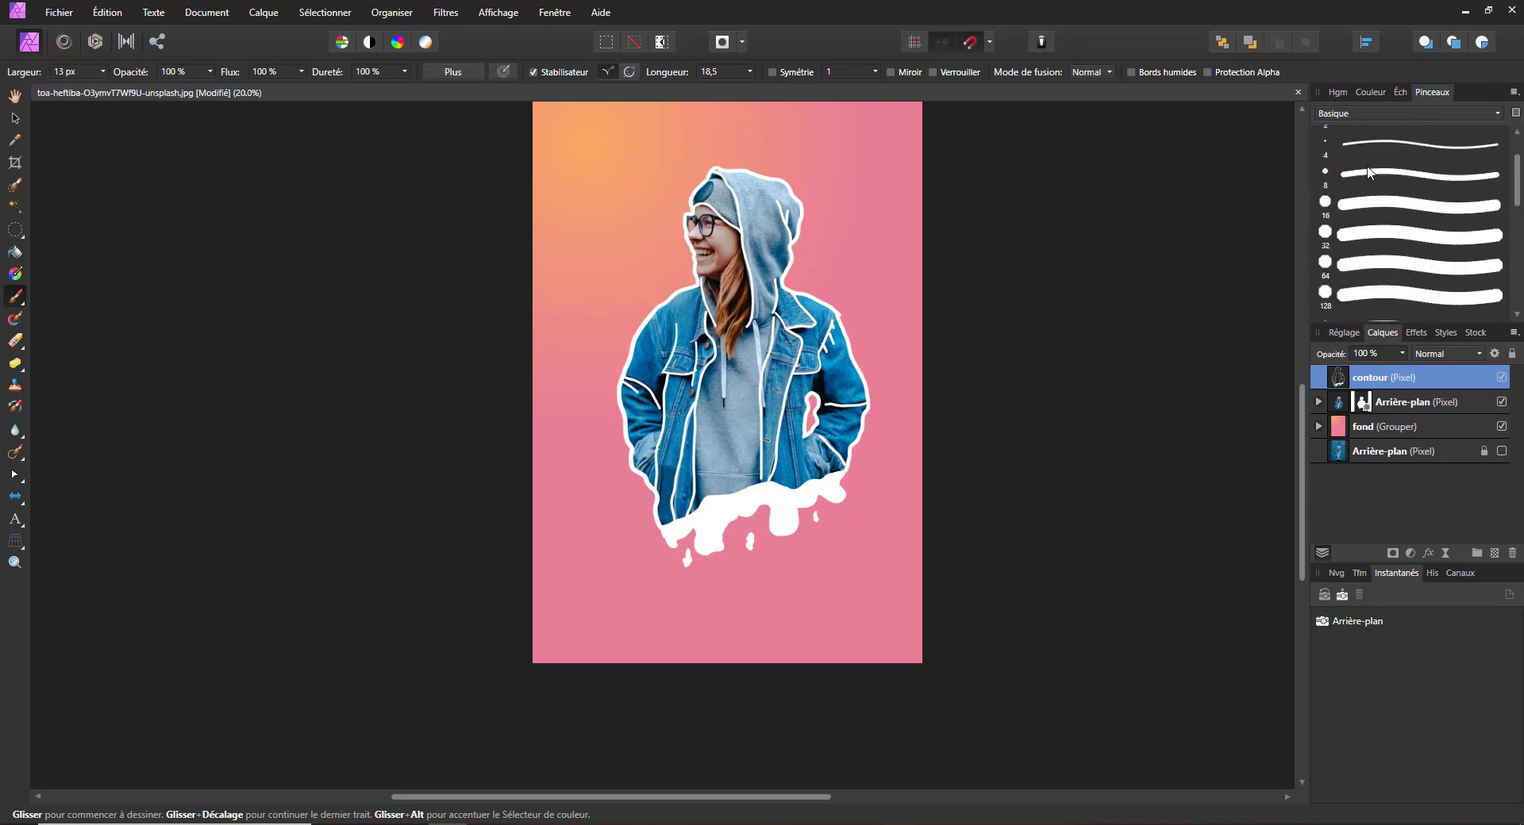
left_click(1354, 115)
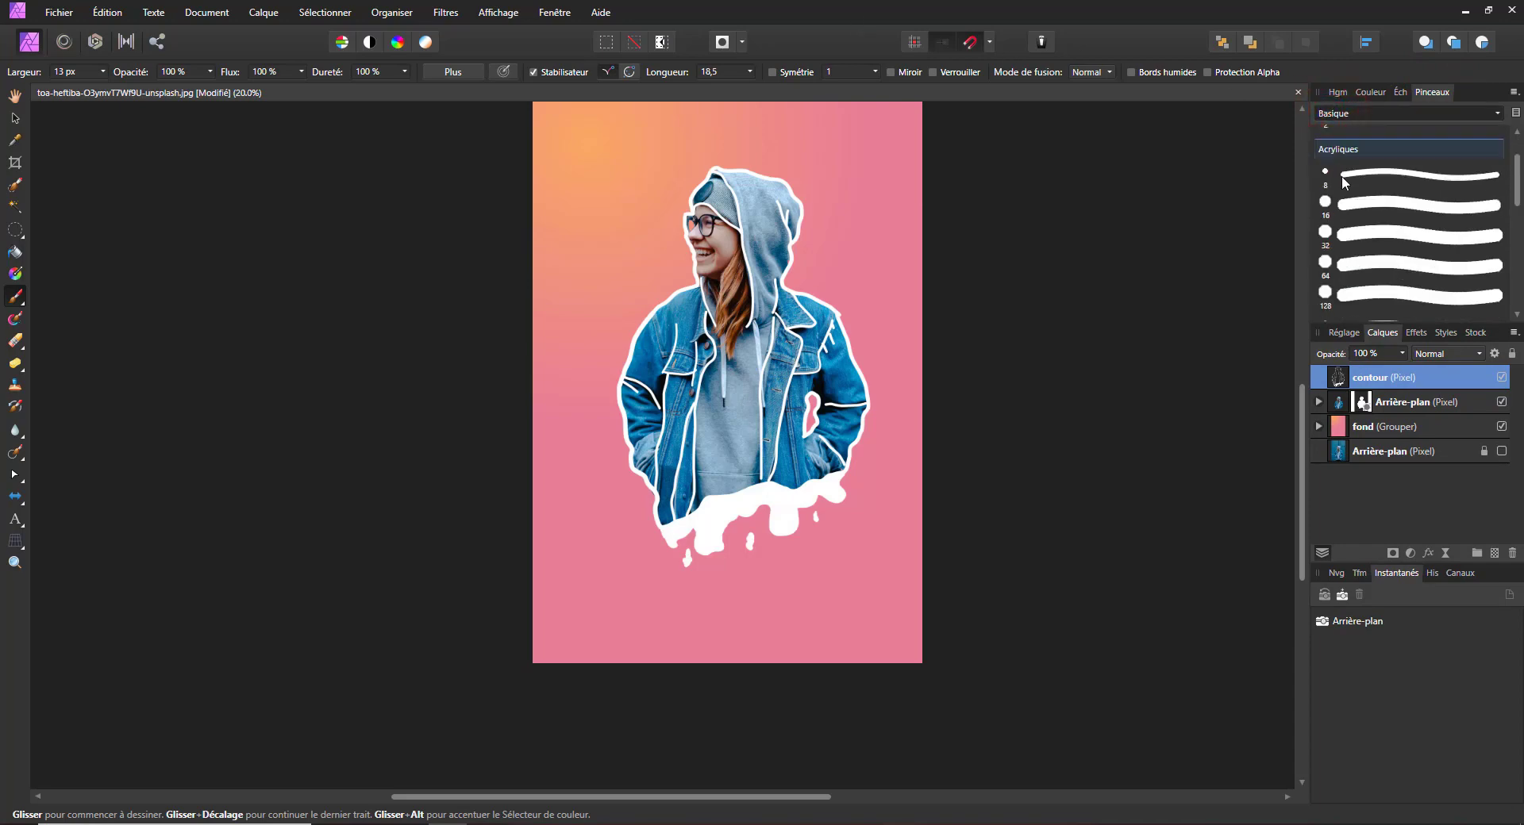
left_click(1342, 149)
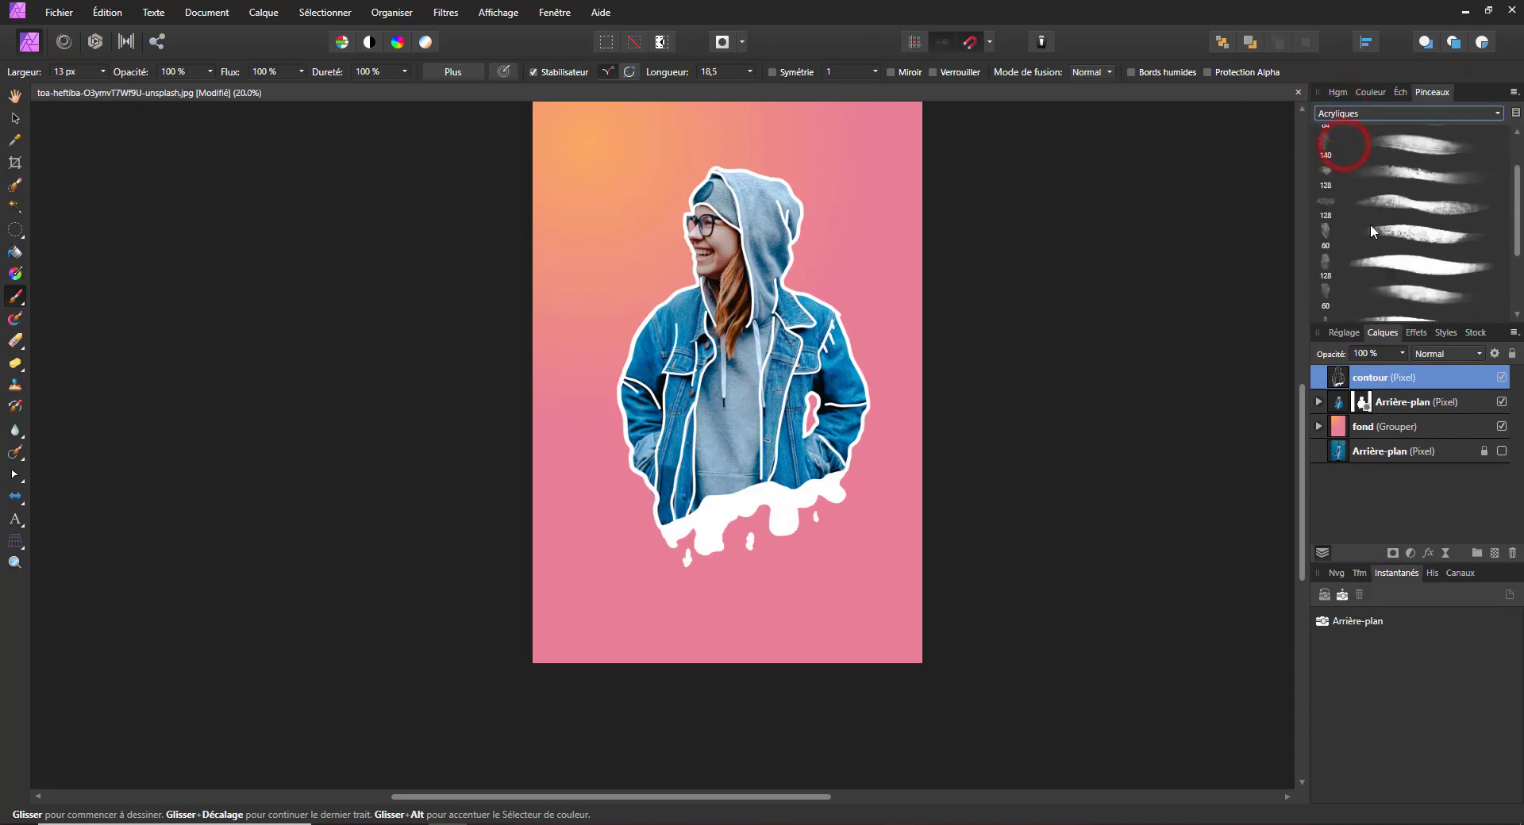
scroll(1370, 227, "down", 3)
left_click(1386, 243)
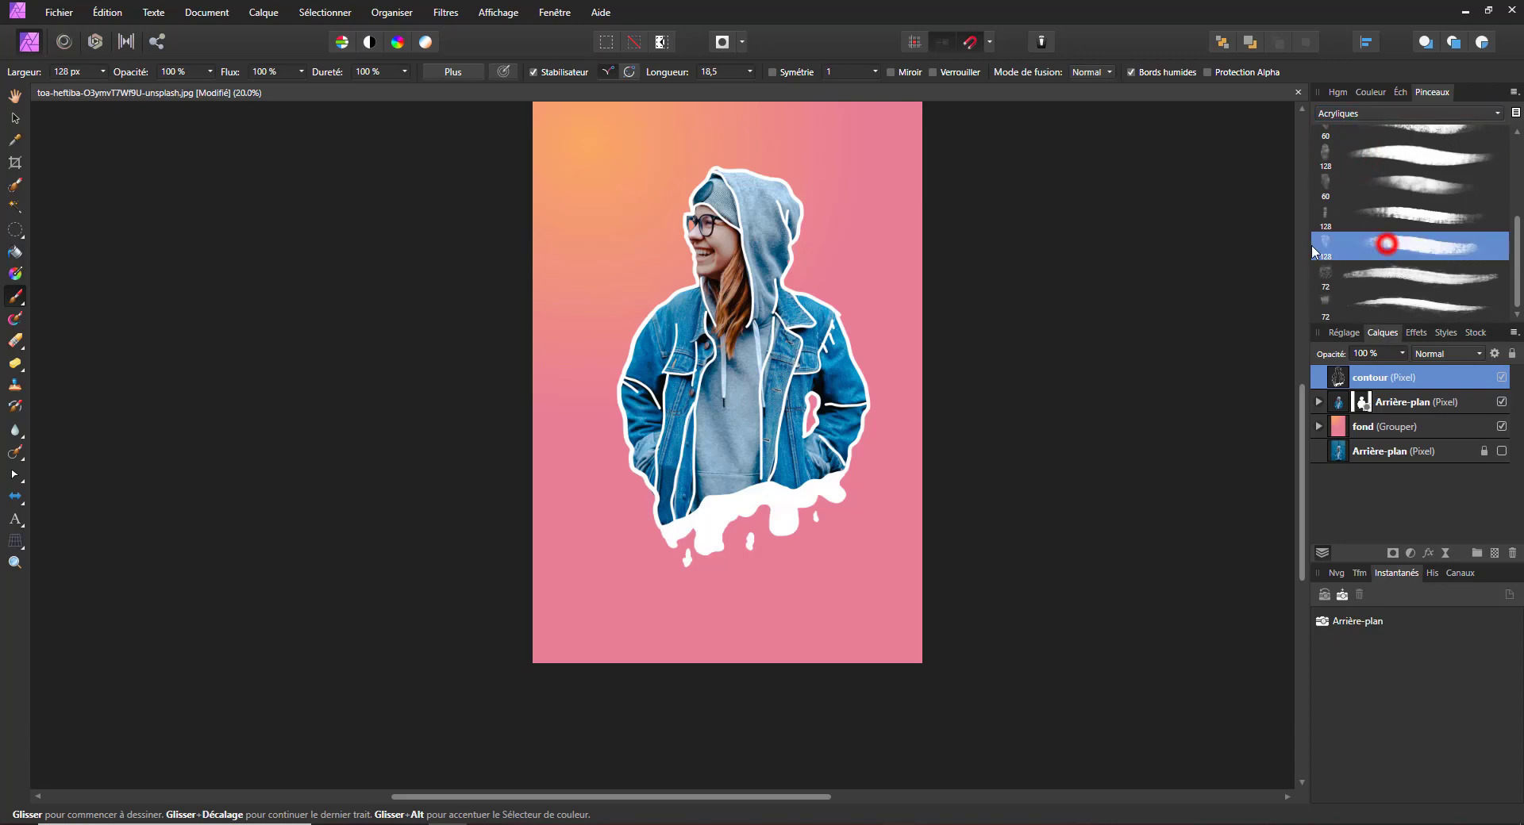
Add a new pixel layer between the masked cut-out and the "fond" group.
left_click(1494, 554)
left_click_drag(1376, 374, 1340, 449)
key("ctrl+z")
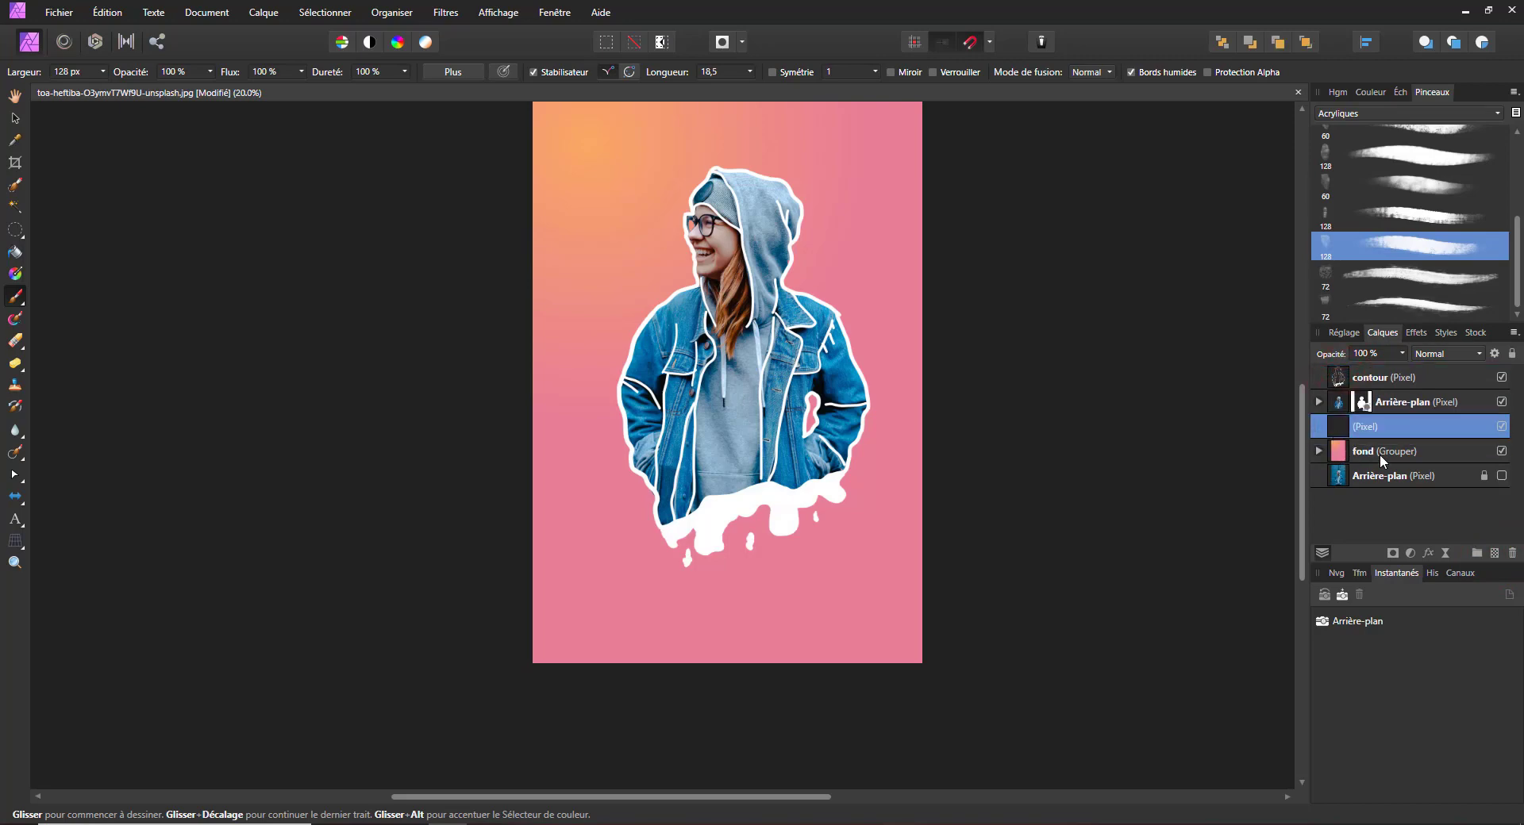
Switch the brush colour to orange, turn off the stabiliser and undo the 382 px test strokes beside the hood.
left_click(98, 71)
left_click_drag(114, 88, 129, 88)
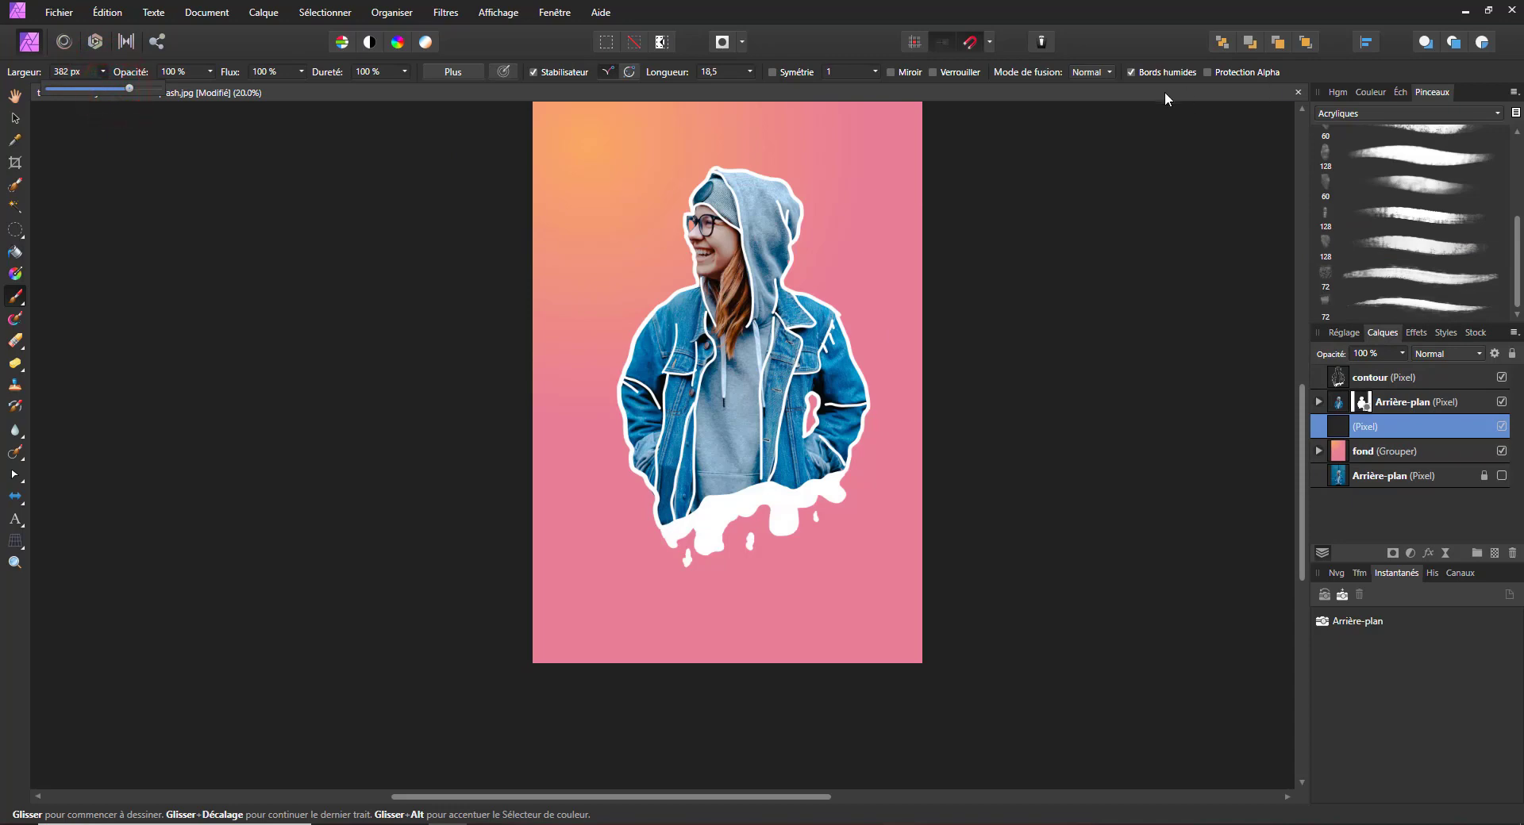
left_click(1371, 93)
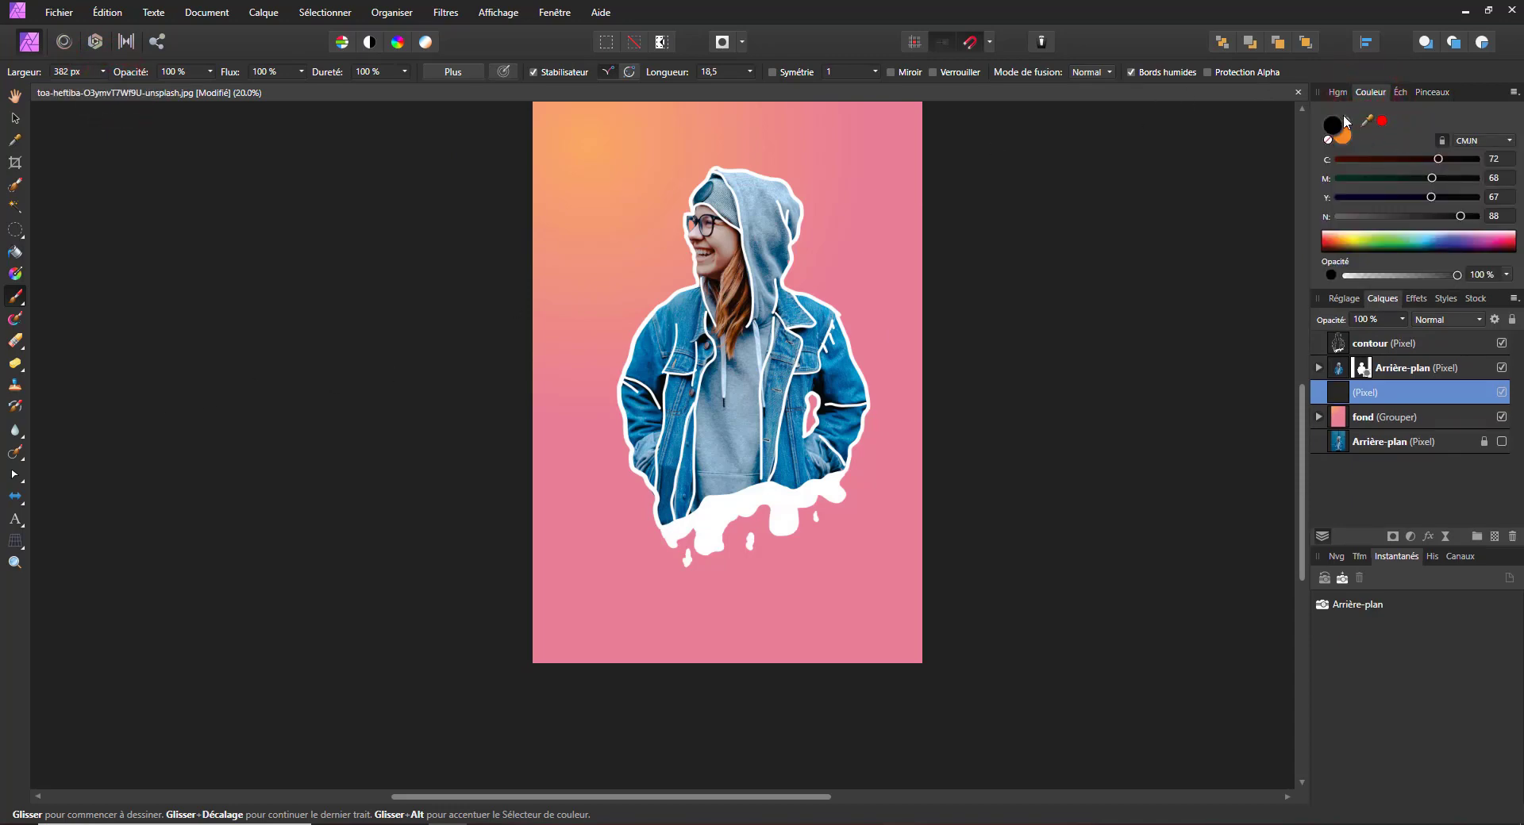
left_click(1345, 118)
mouse_move(802, 297)
left_mouse_down()
mouse_move(854, 254)
mouse_move(876, 303)
mouse_move(823, 295)
mouse_move(856, 336)
mouse_move(913, 361)
left_mouse_up()
key("ctrl+z")
left_click(533, 73)
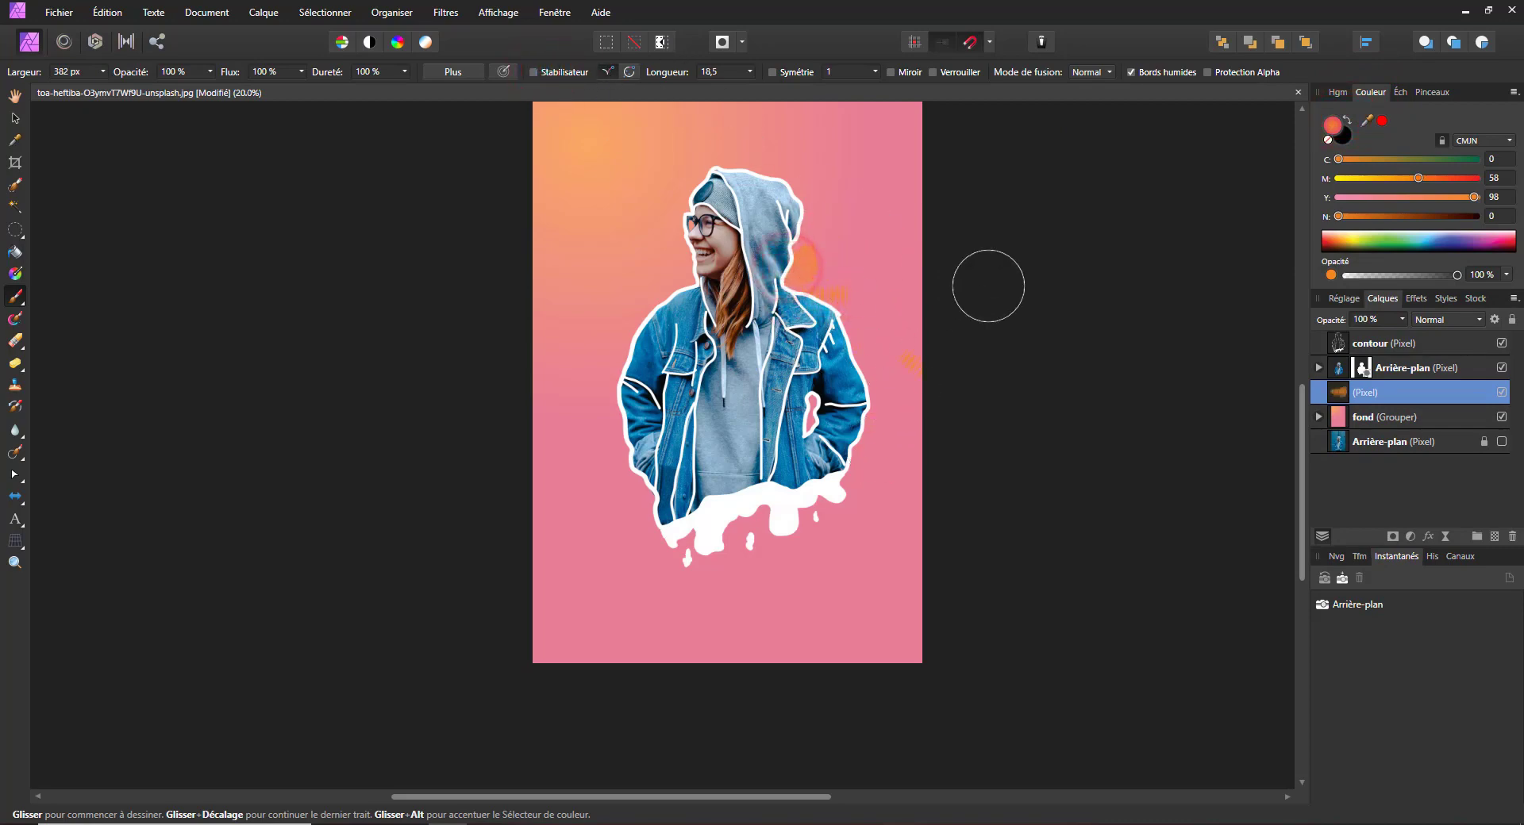
key("ctrl+z")
Paint orange texture beside the hood, above the right shoulder, with the first 80 px Aquarelles brush enlarged to 433 px.
left_click(1426, 92)
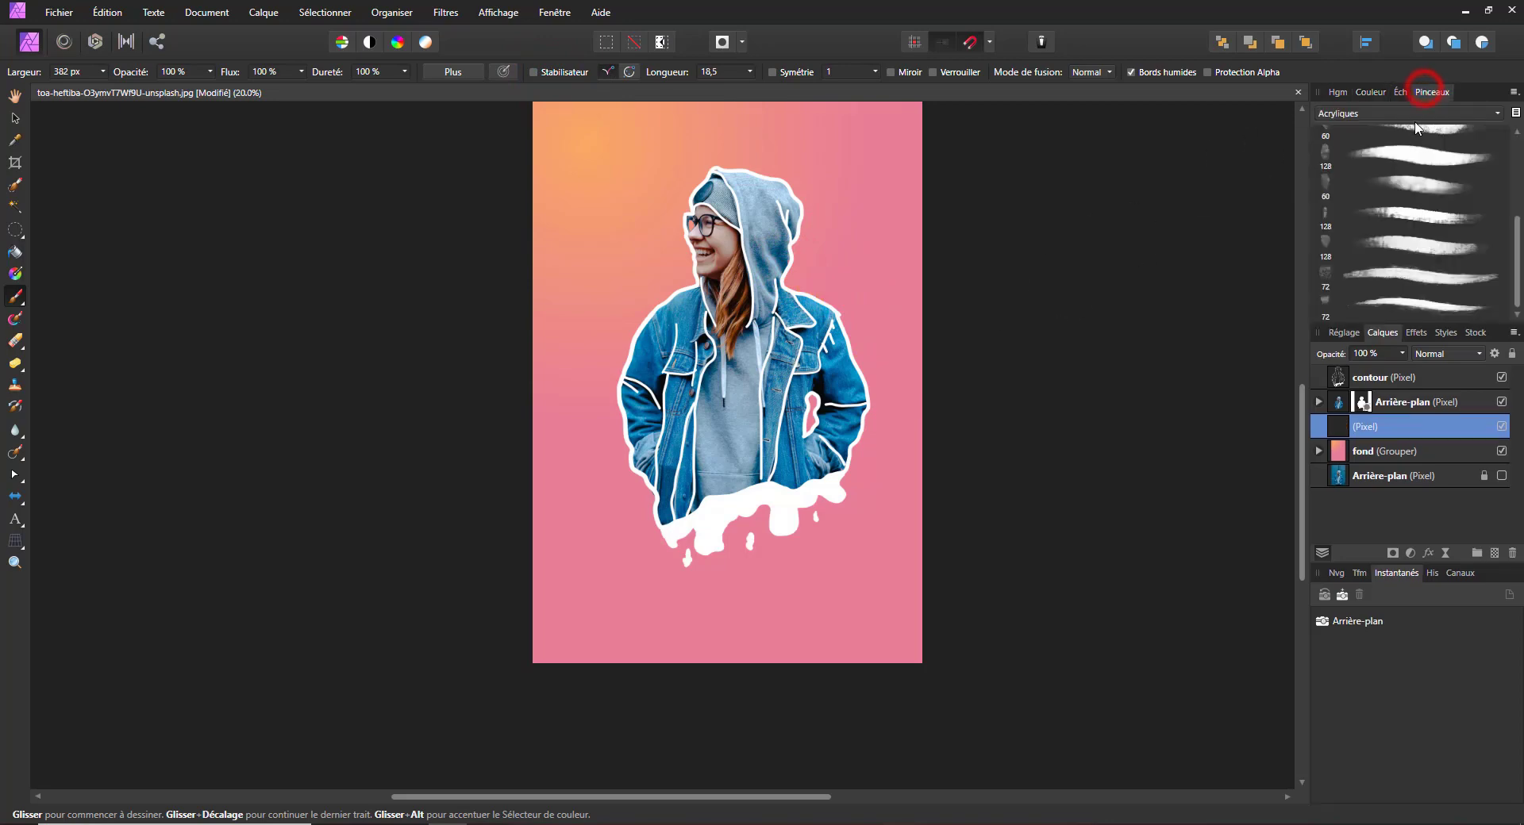
left_click(1383, 114)
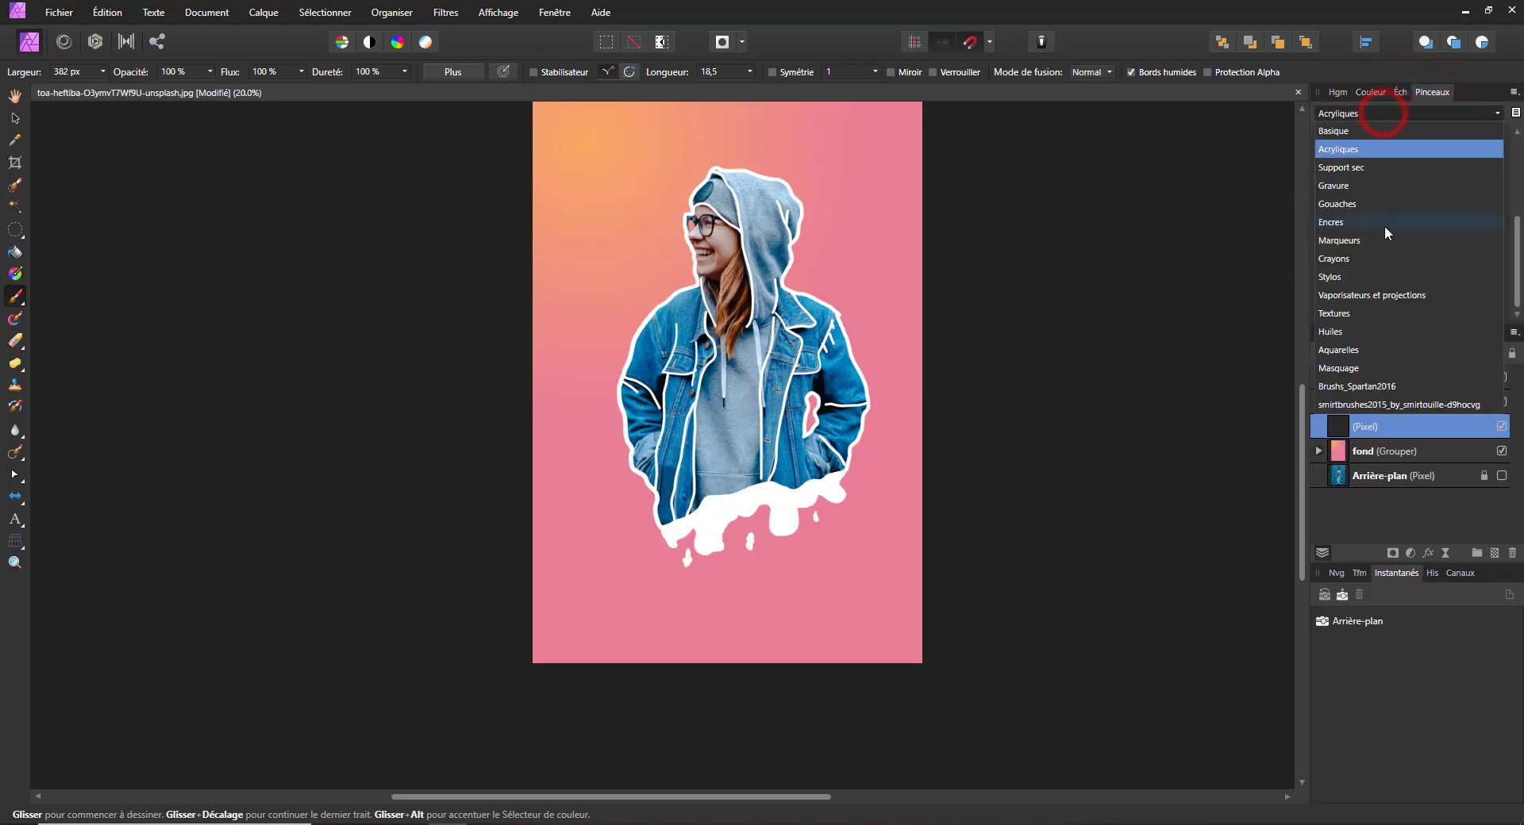
left_click(1347, 350)
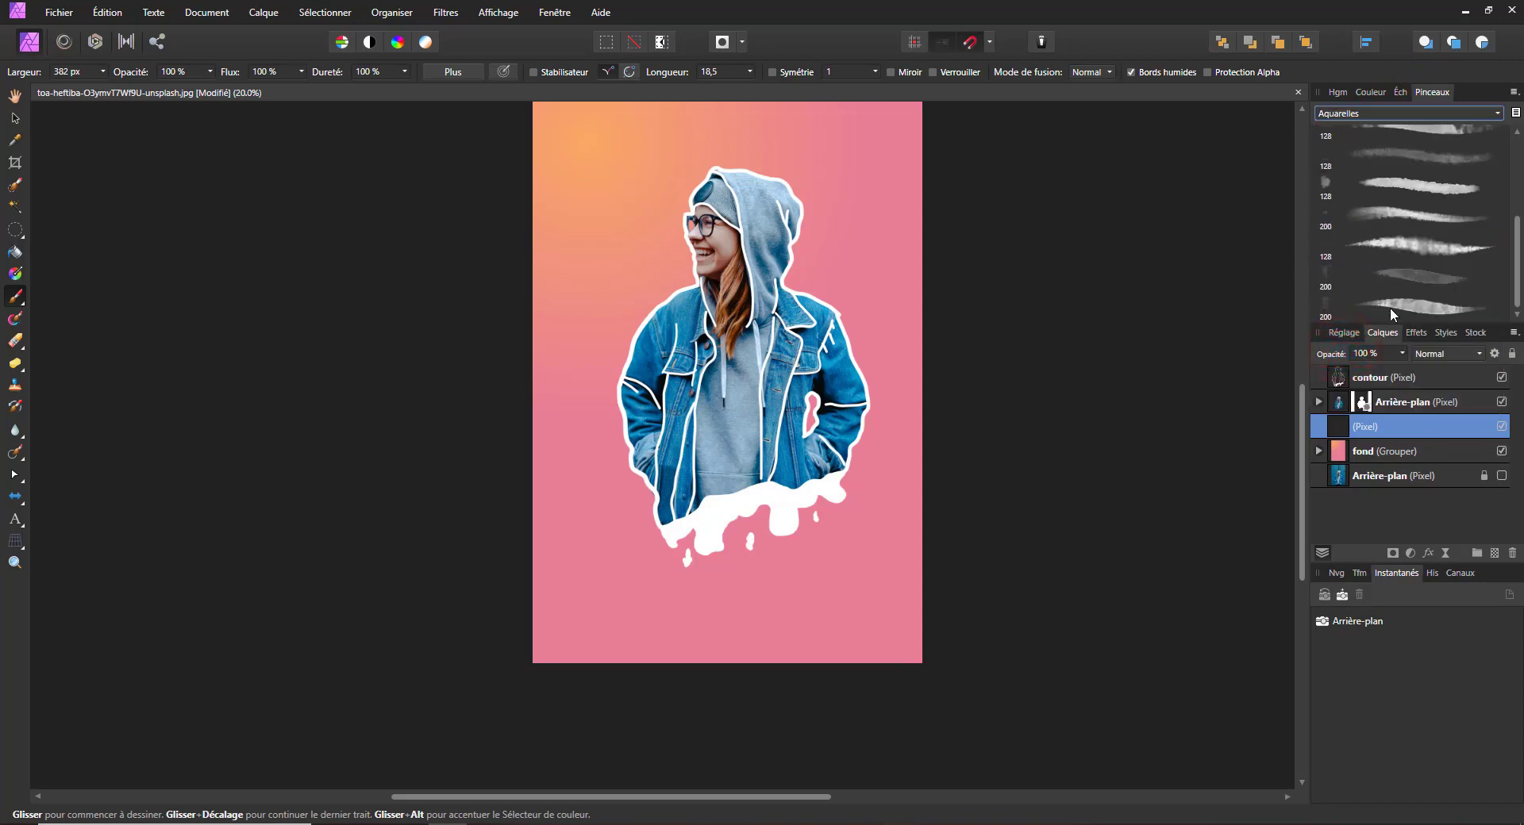
scroll(1366, 203, "up", 5)
left_click(1399, 141)
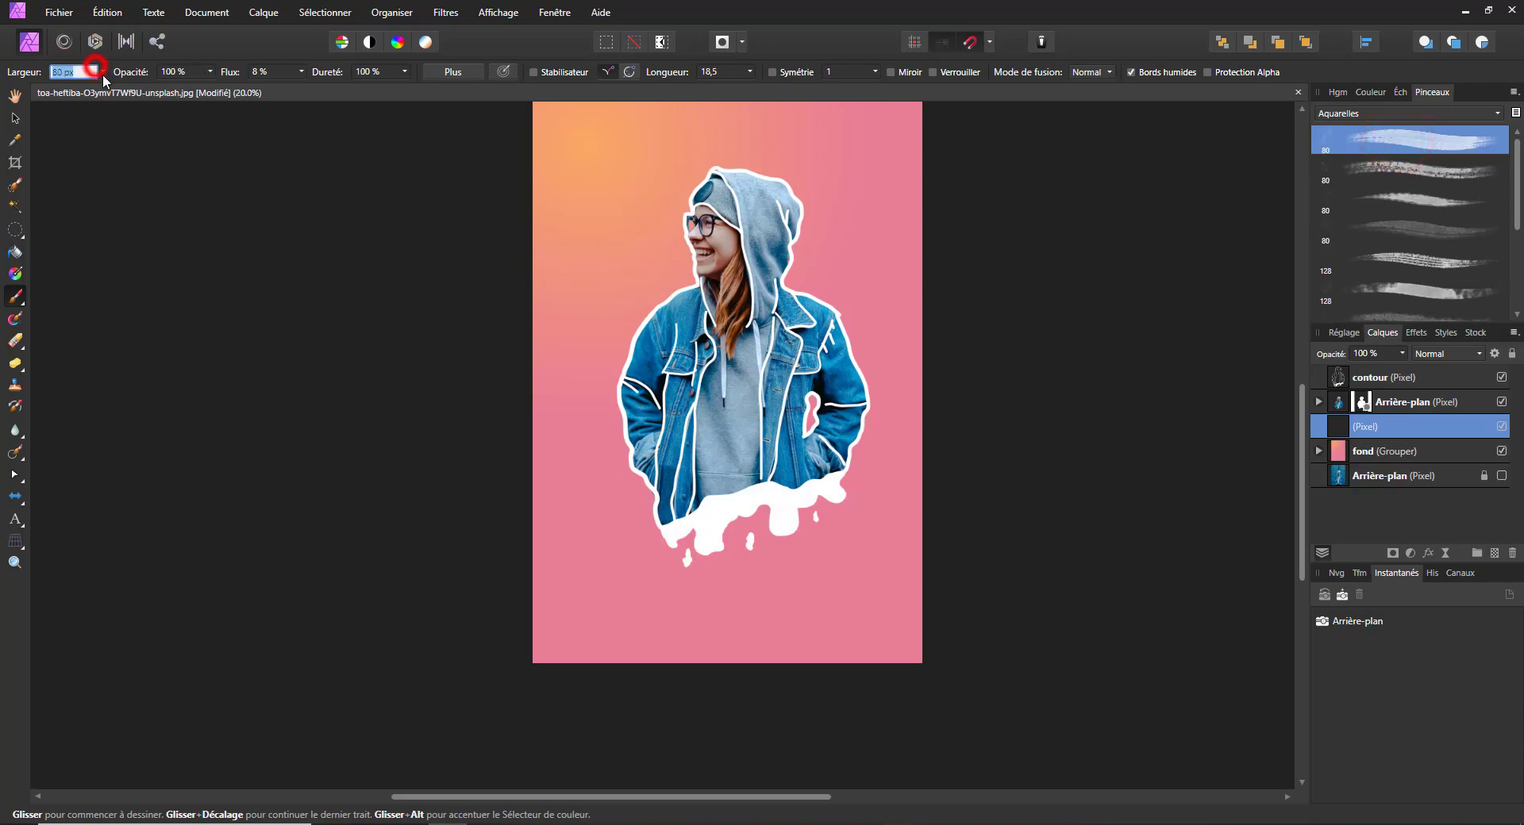
left_click_drag(102, 74, 125, 93)
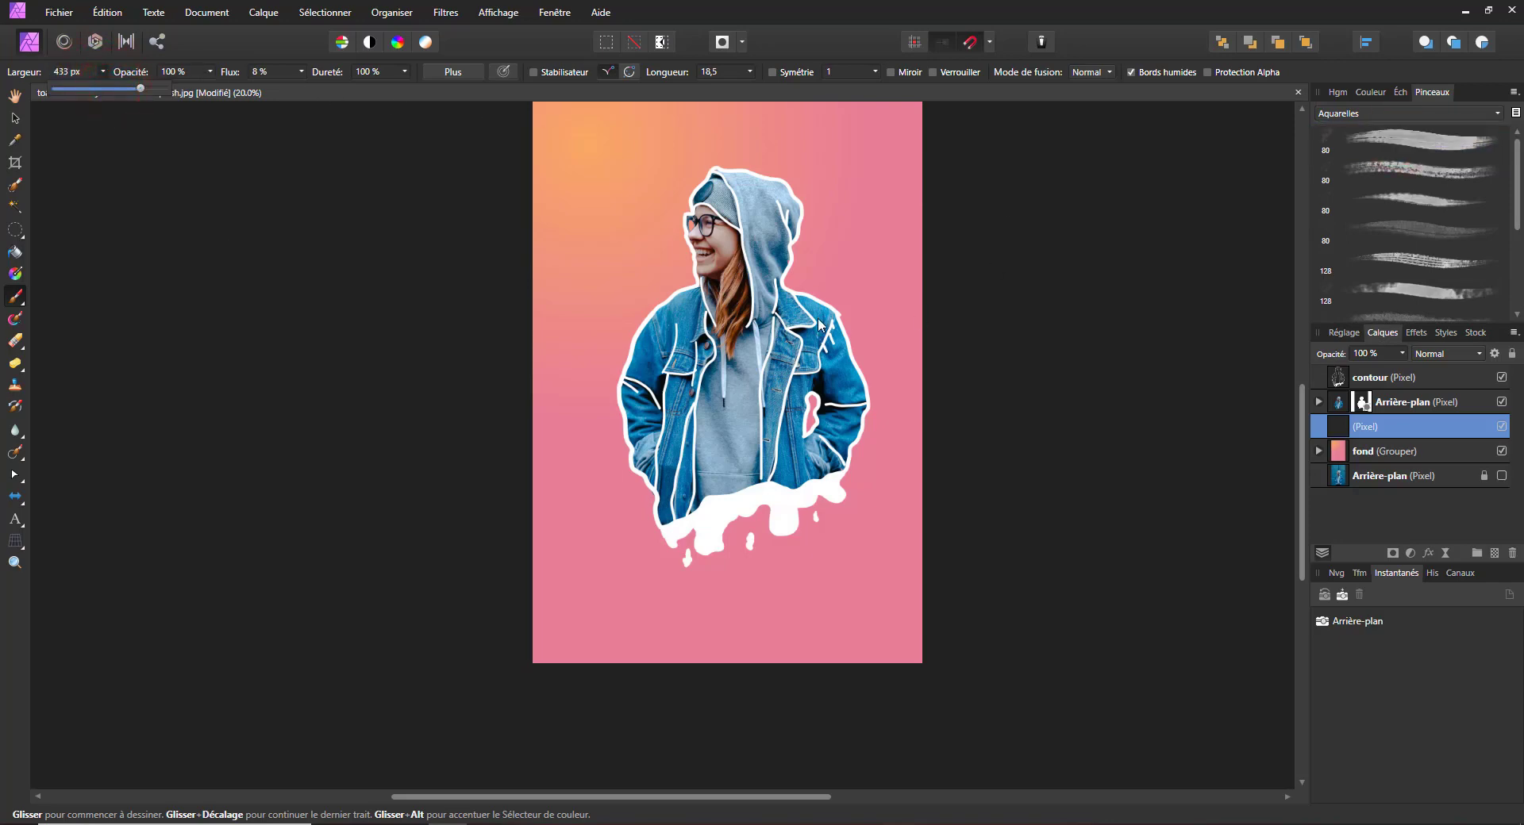
mouse_move(800, 287)
left_mouse_down()
mouse_move(851, 219)
mouse_move(819, 264)
left_mouse_up()
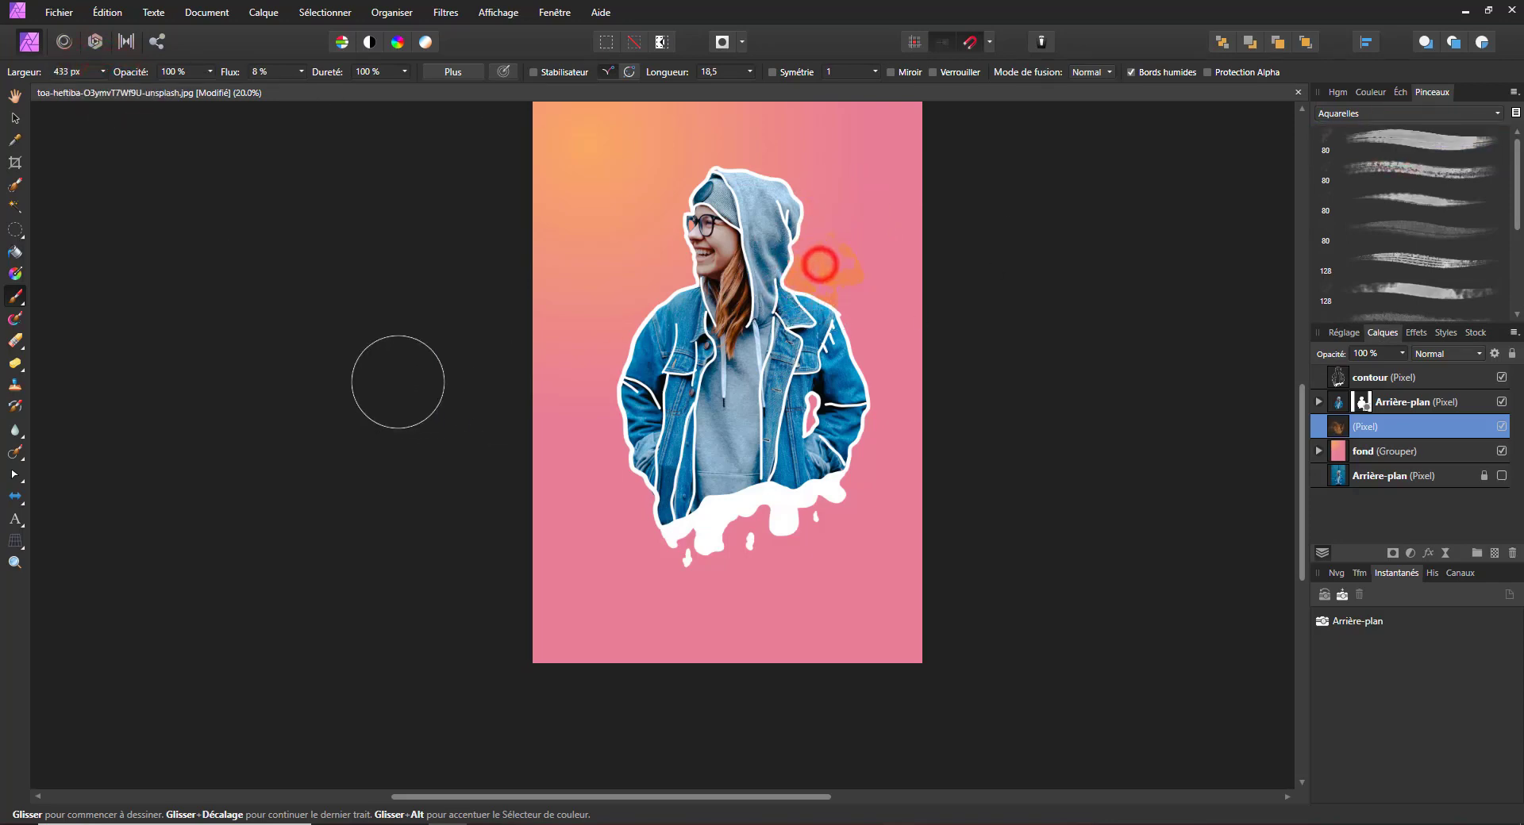
Set the brush colour's magenta to 10 and try a yellow stroke beside the hood.
left_click(1338, 92)
left_click(1377, 92)
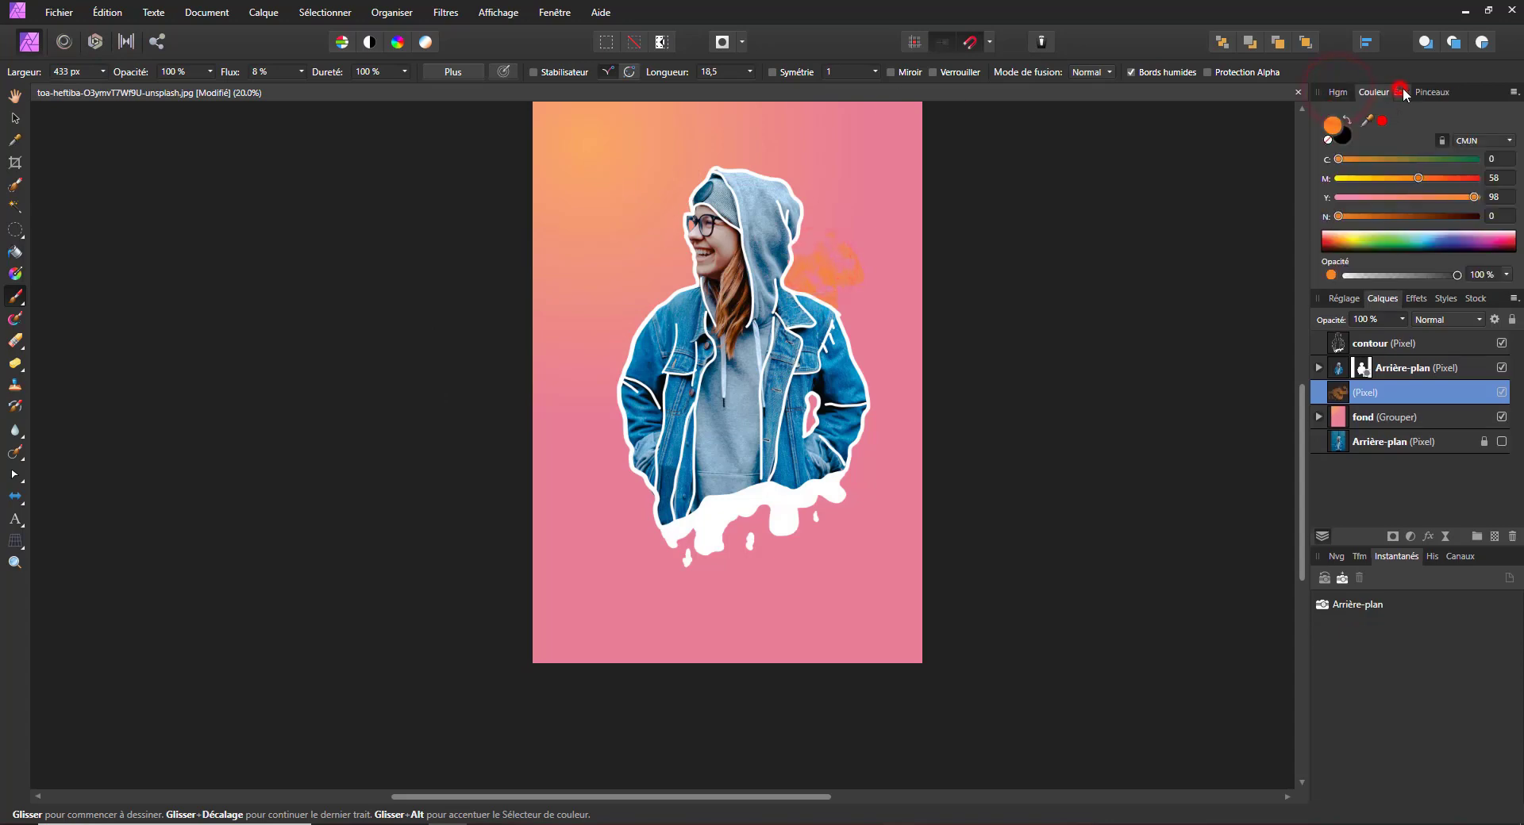
left_click_drag(1385, 177, 1351, 179)
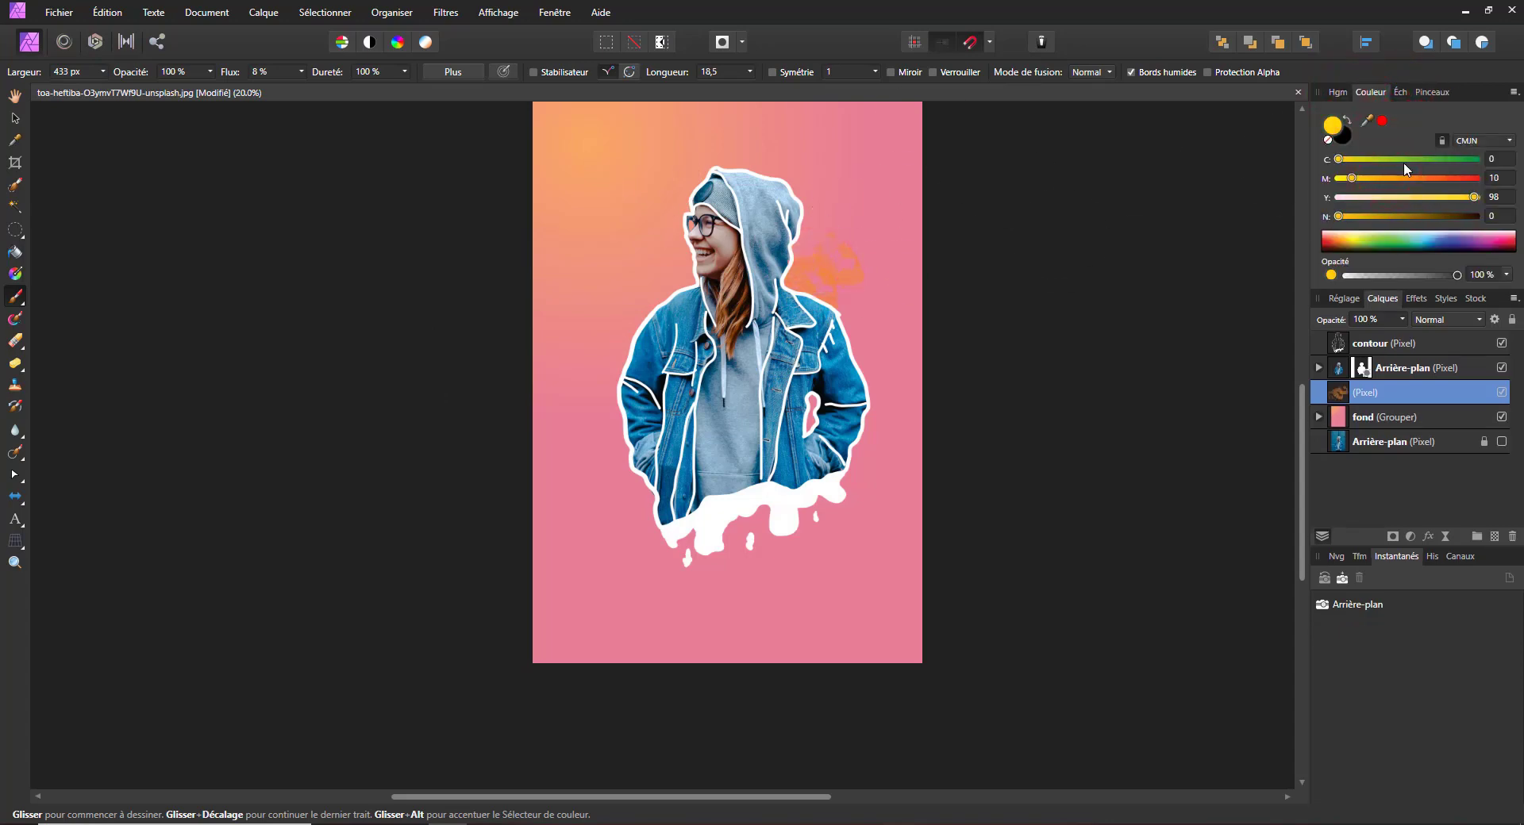
mouse_move(830, 243)
left_mouse_down()
mouse_move(755, 267)
mouse_move(811, 293)
mouse_move(841, 245)
left_mouse_up()
Choose a light blue with cyan at 57 and paint marks around the right shoulder and sleeve.
left_click(1429, 237)
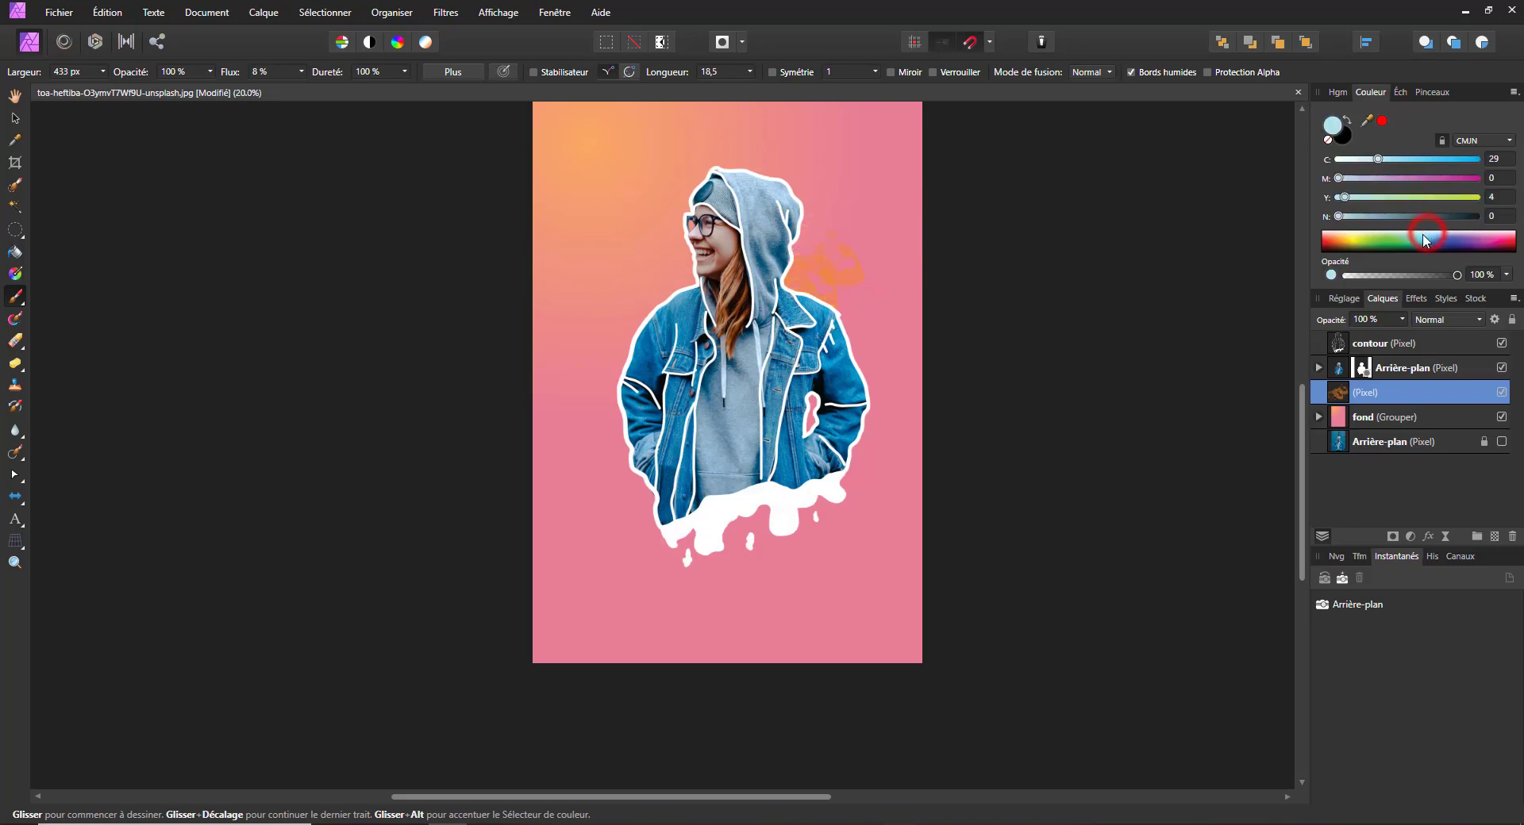
left_click(1414, 158)
left_click(822, 284)
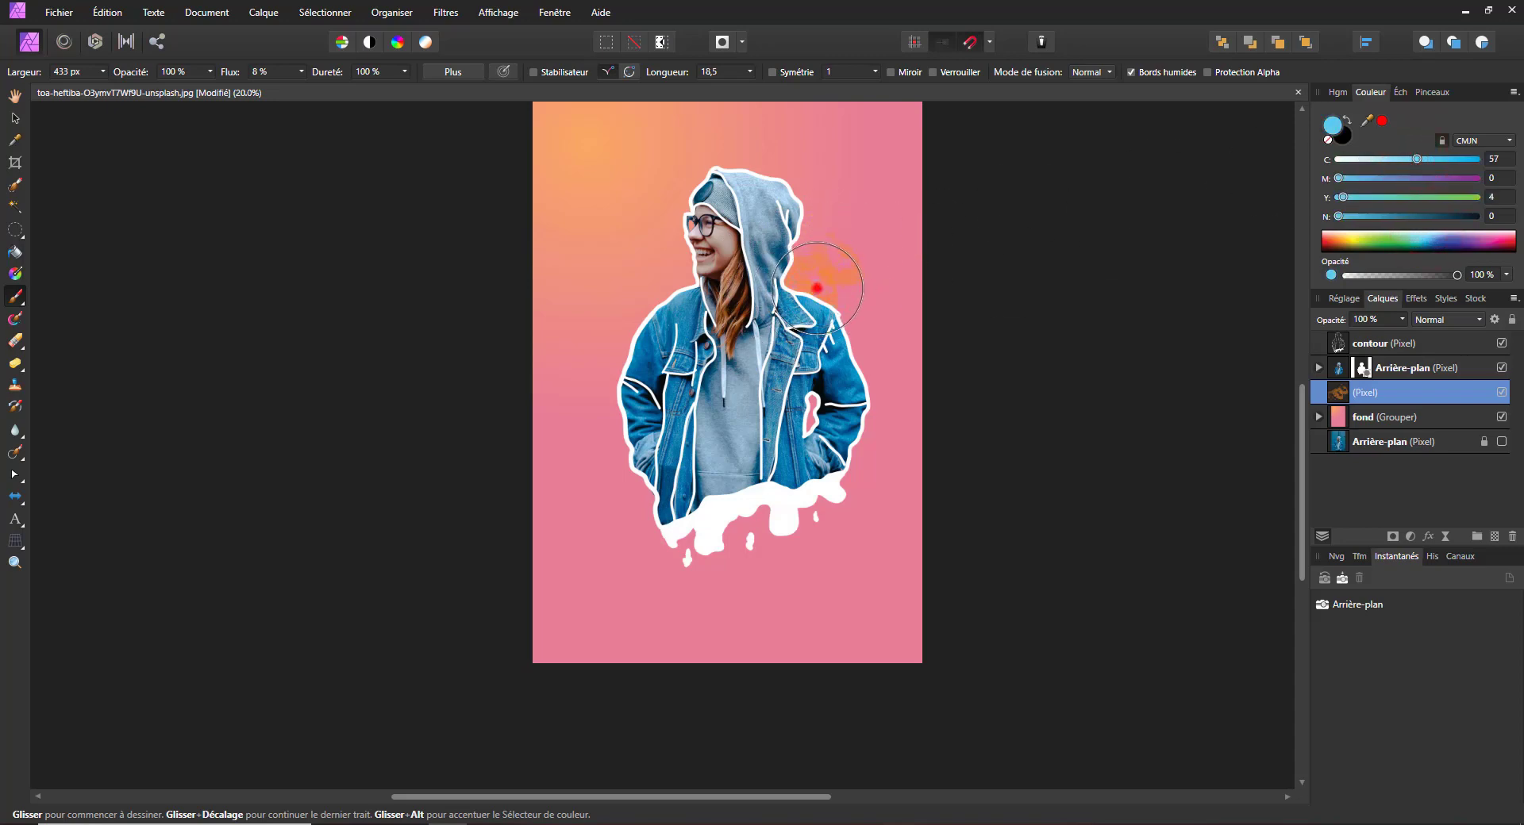
left_click(845, 349)
Choose a blotchy 128 px brush from the Huiles set for the Paint Brush.
left_click(1432, 92)
scroll(1427, 232, "down", 3)
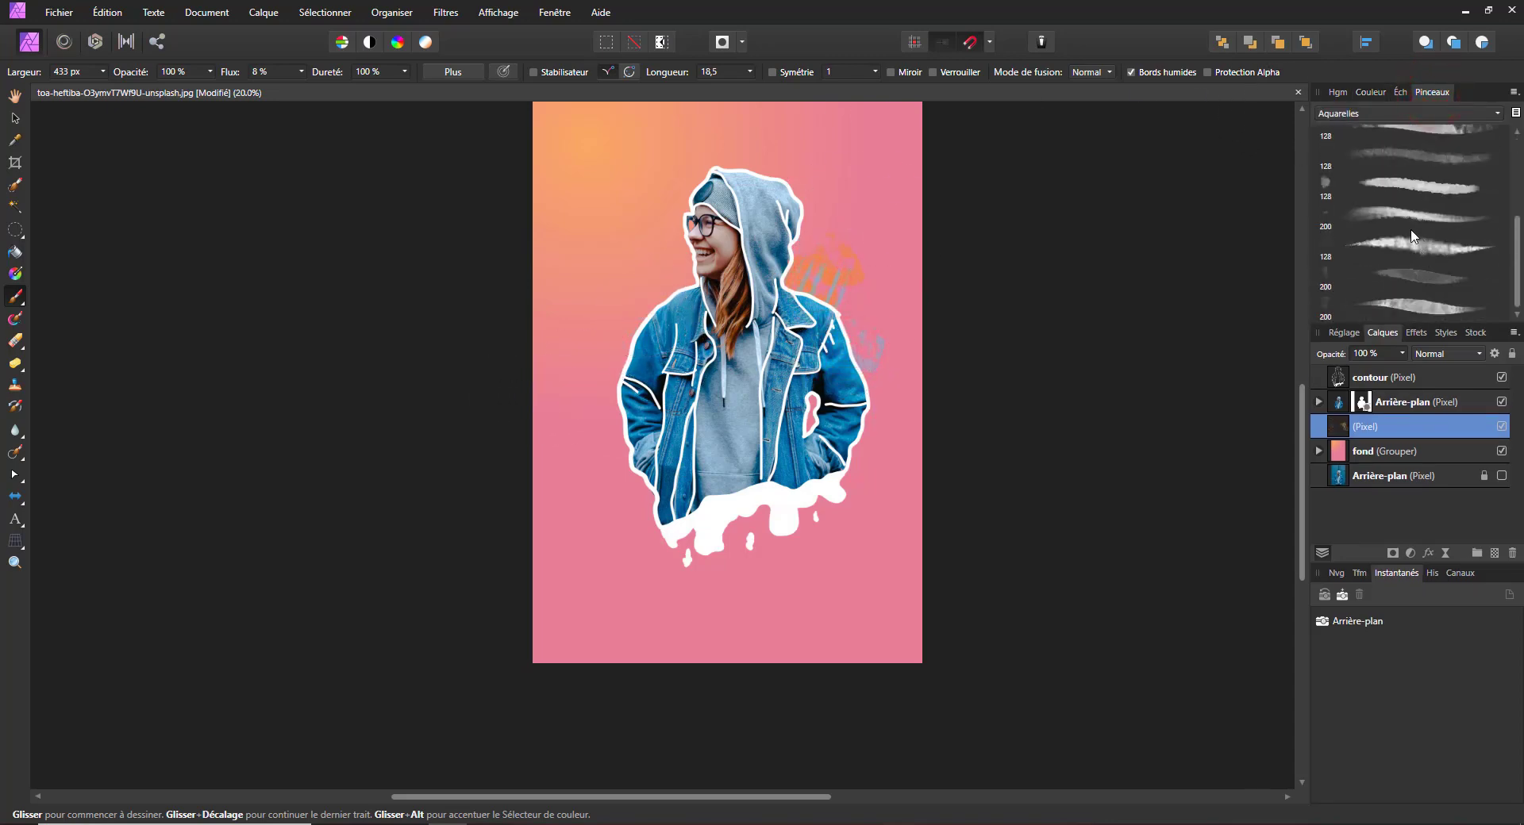
left_click(1412, 238)
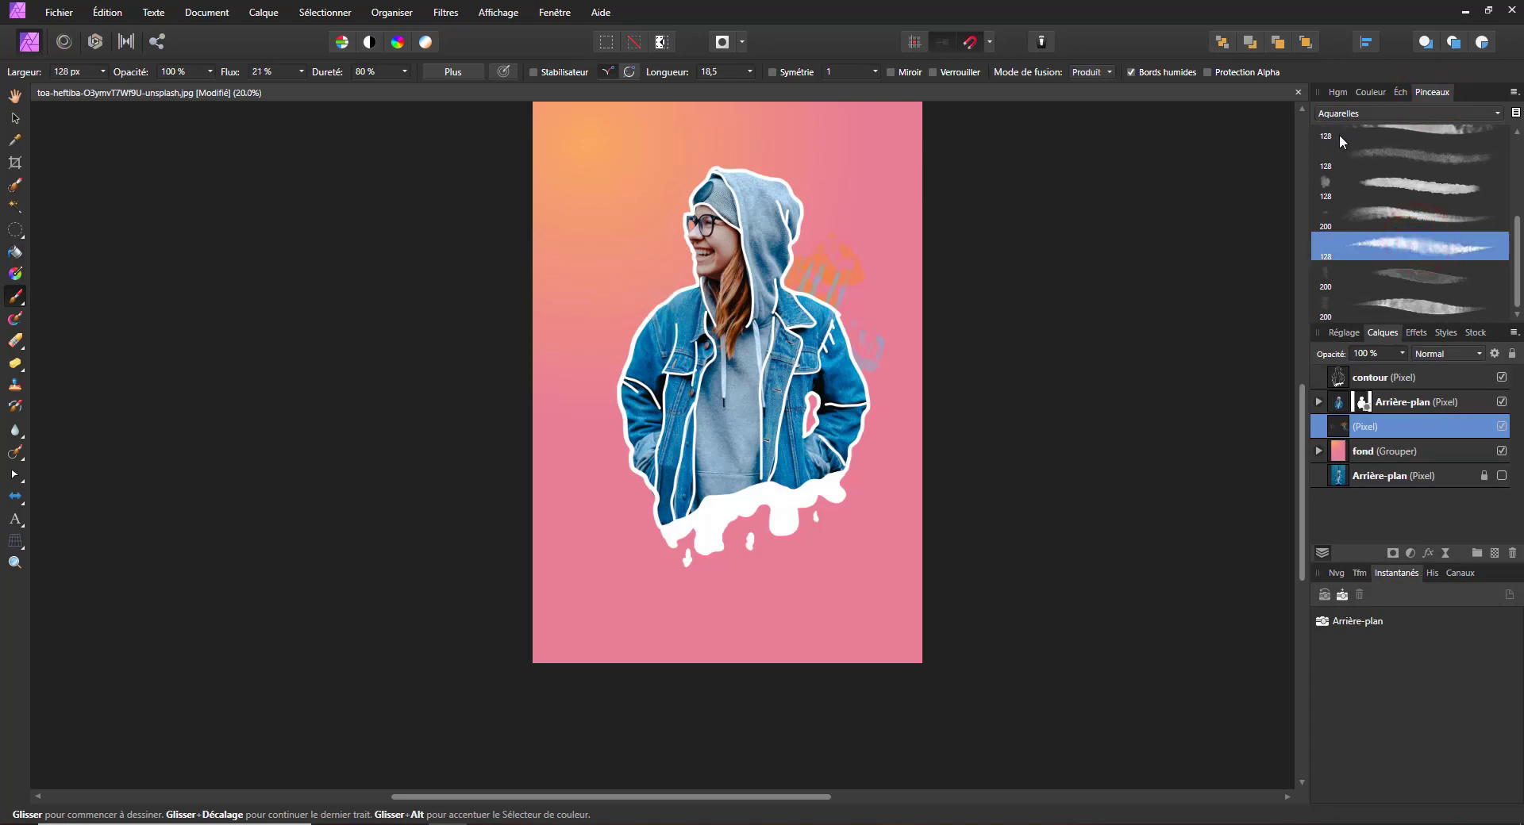
left_click(1349, 116)
left_click(1340, 328)
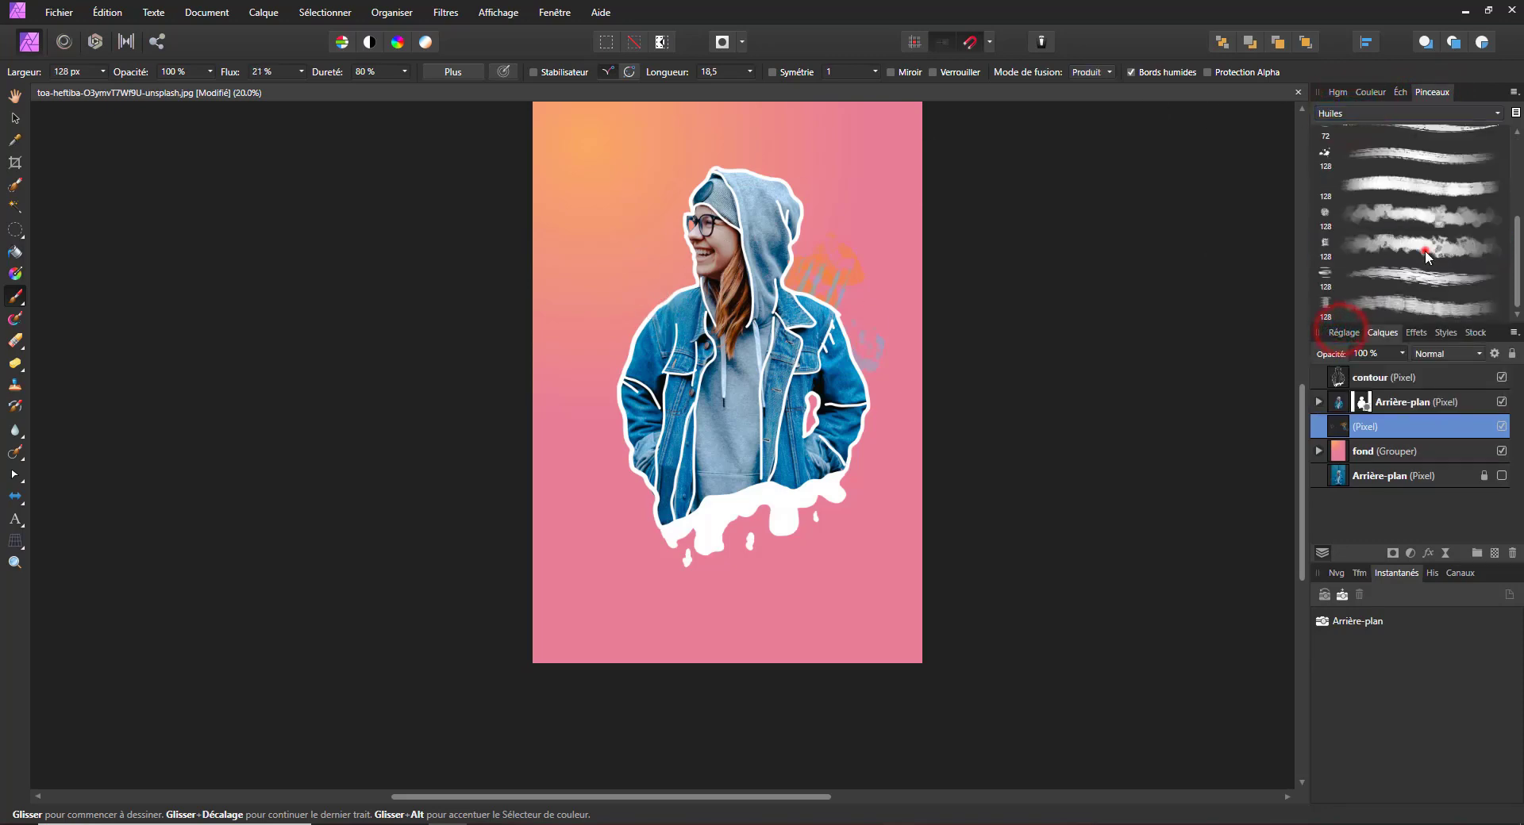
left_click(1426, 250)
Set the brush width to 2864 px and stamp one light blue splash behind the woman, undoing the extra strokes.
left_click(104, 71)
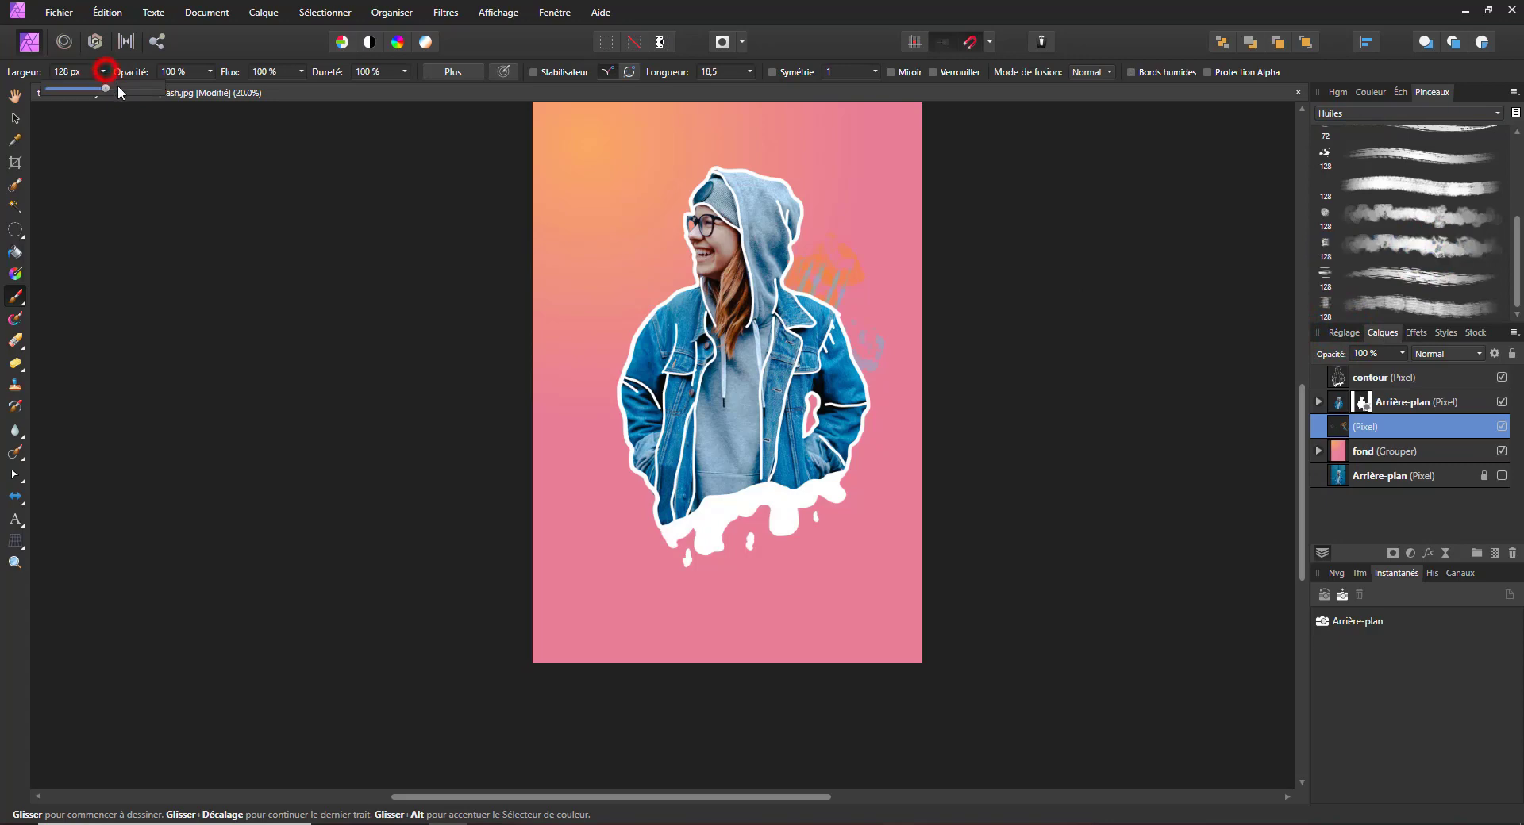
left_click_drag(117, 88, 158, 89)
left_click_drag(676, 306, 581, 445)
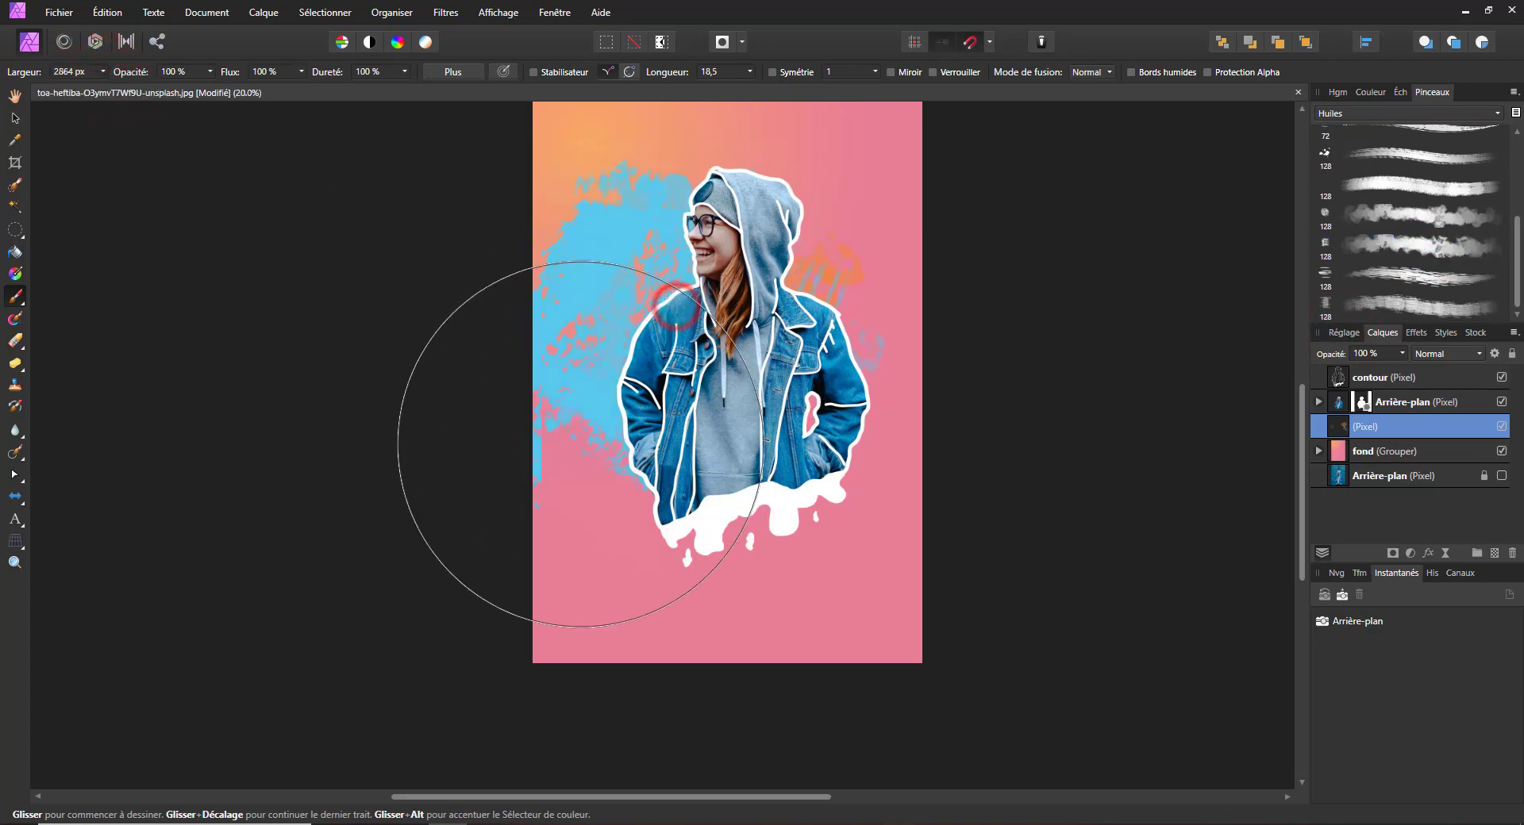
key("ctrl+z")
left_click(724, 366)
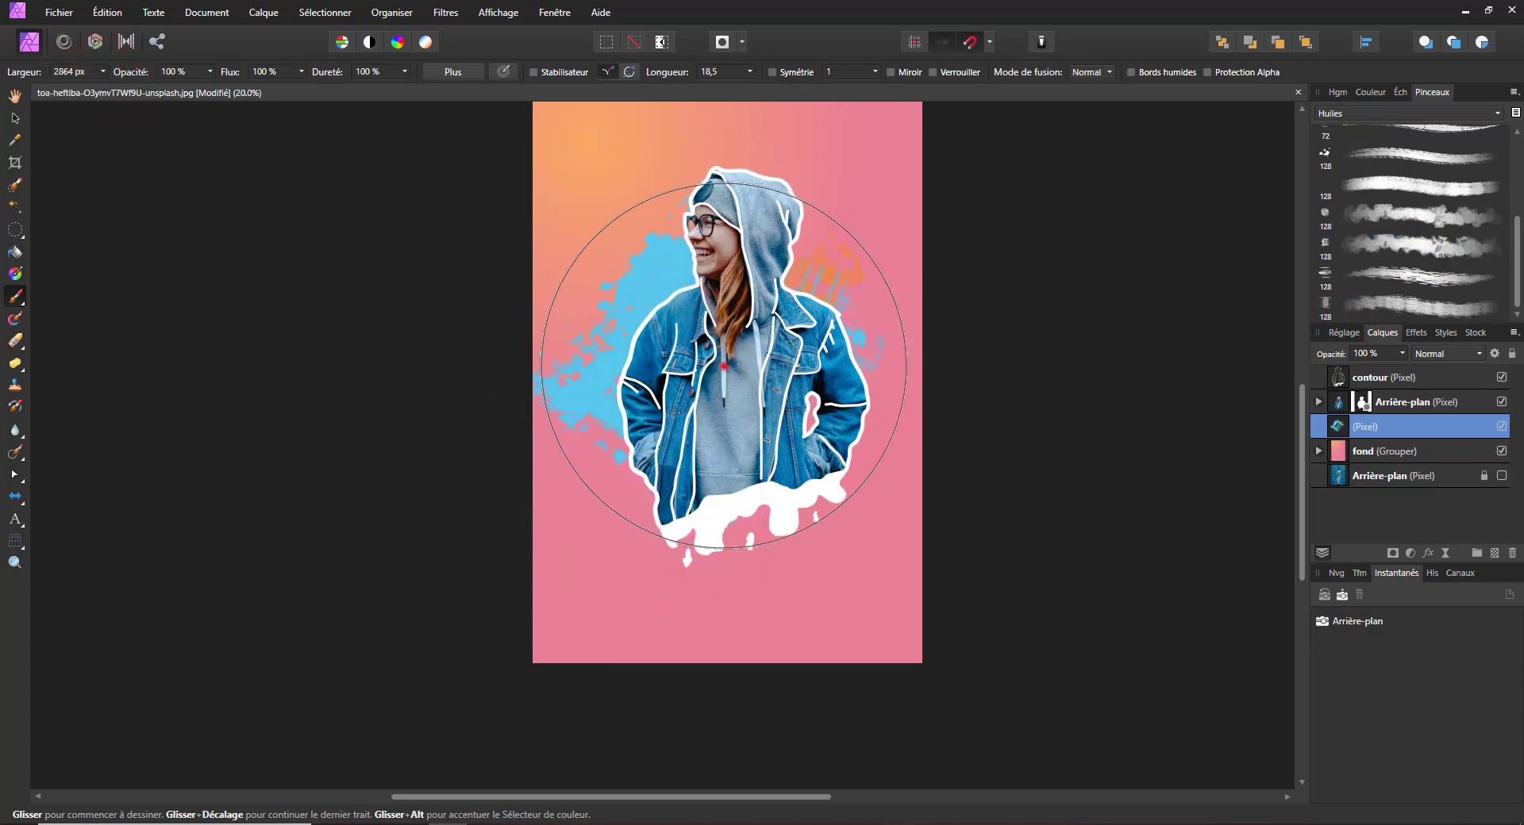
left_click_drag(723, 366, 746, 393)
key("alt")
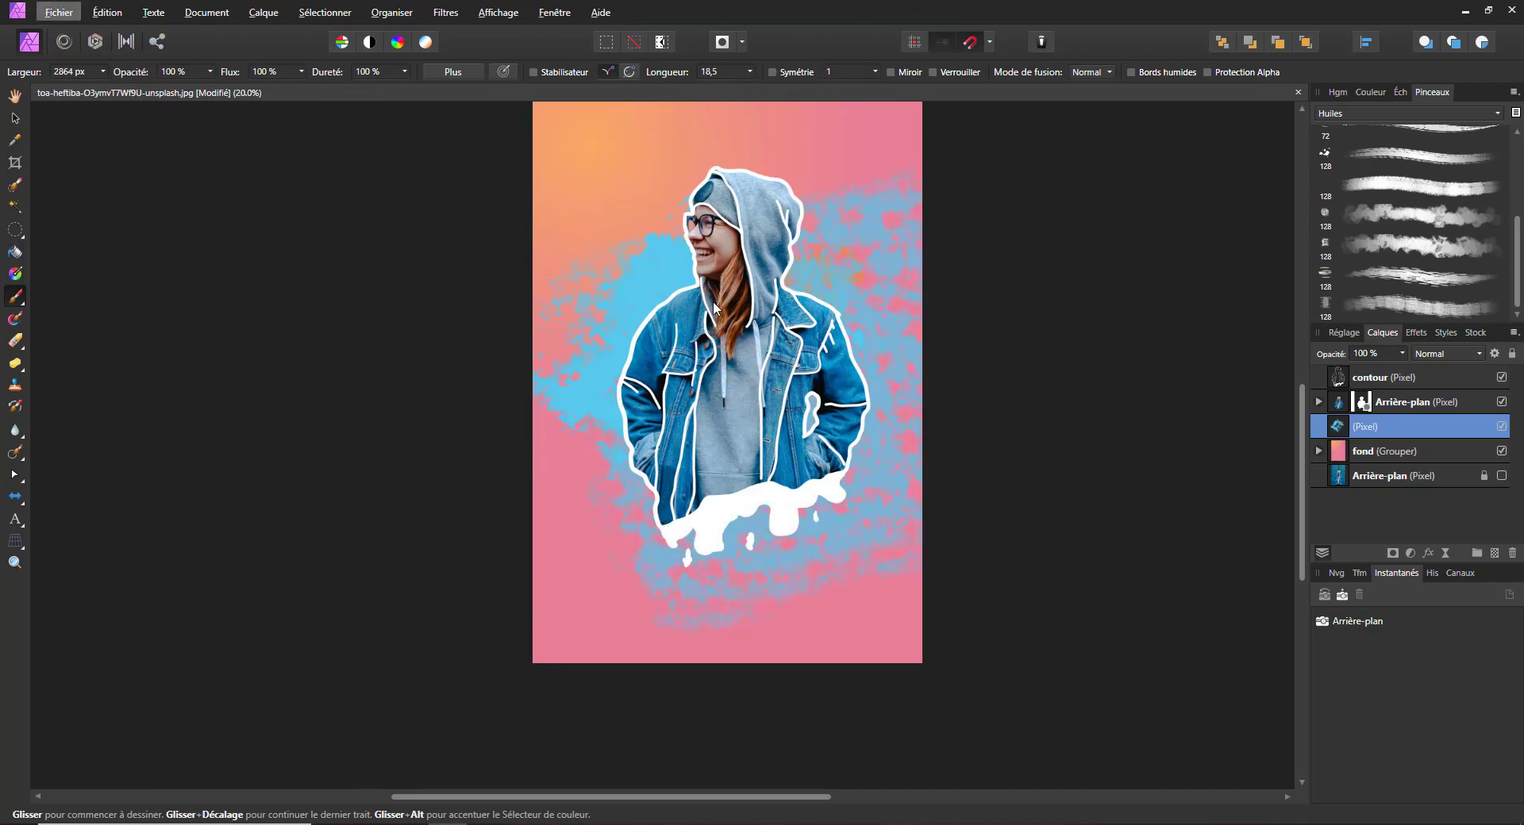
Set the brush width to 946 px and stamp a light blue splash beside the right elbow.
left_click_drag(103, 71, 89, 91)
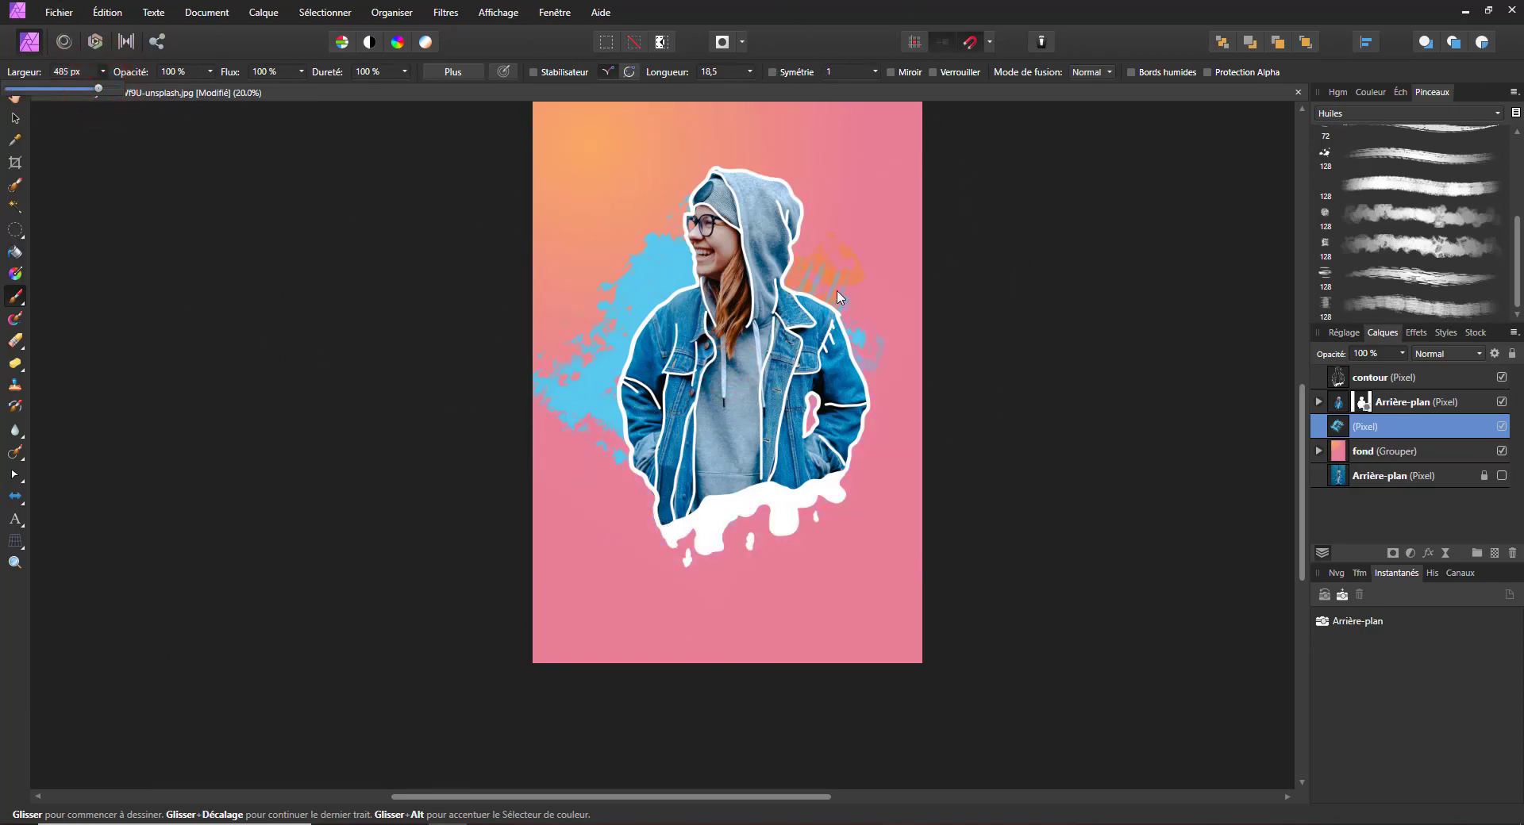
left_click_drag(104, 89, 106, 88)
left_click(207, 373)
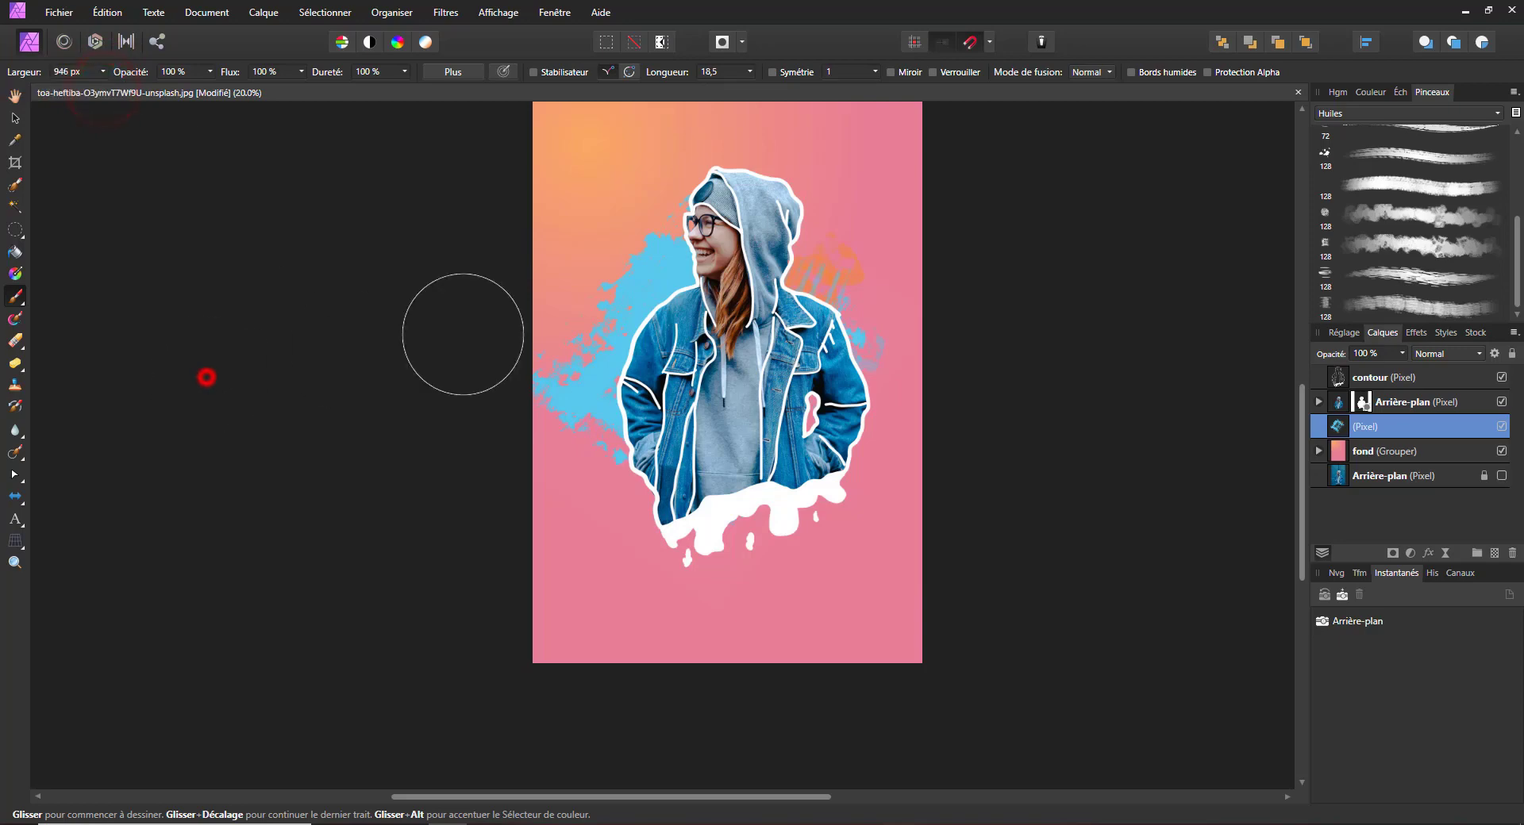
left_click(865, 441)
Sample the brown skin tone from the woman's face and apply it as the brush colour.
left_click(1377, 92)
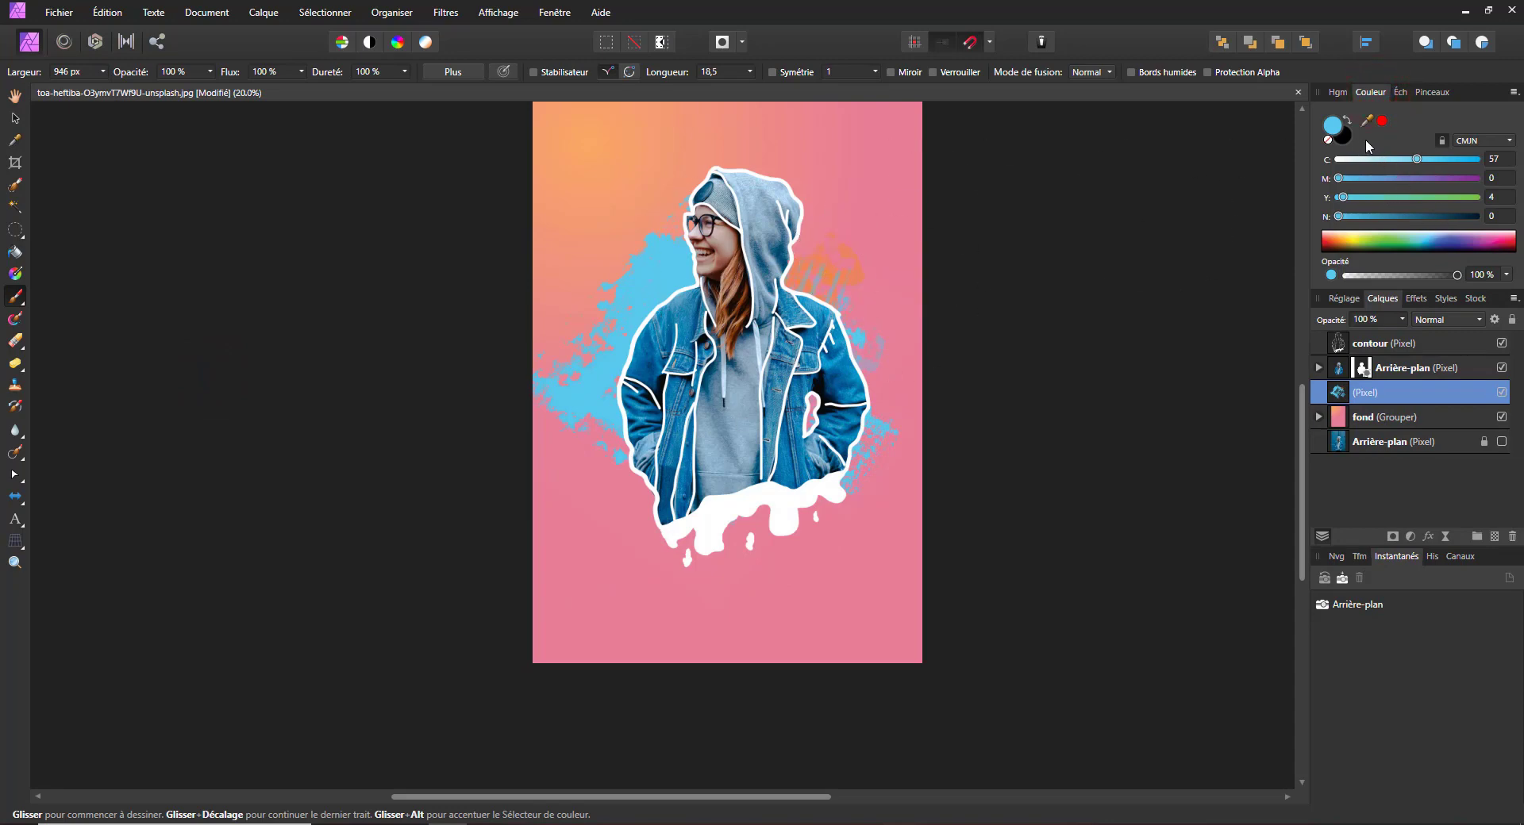
left_click(1361, 236)
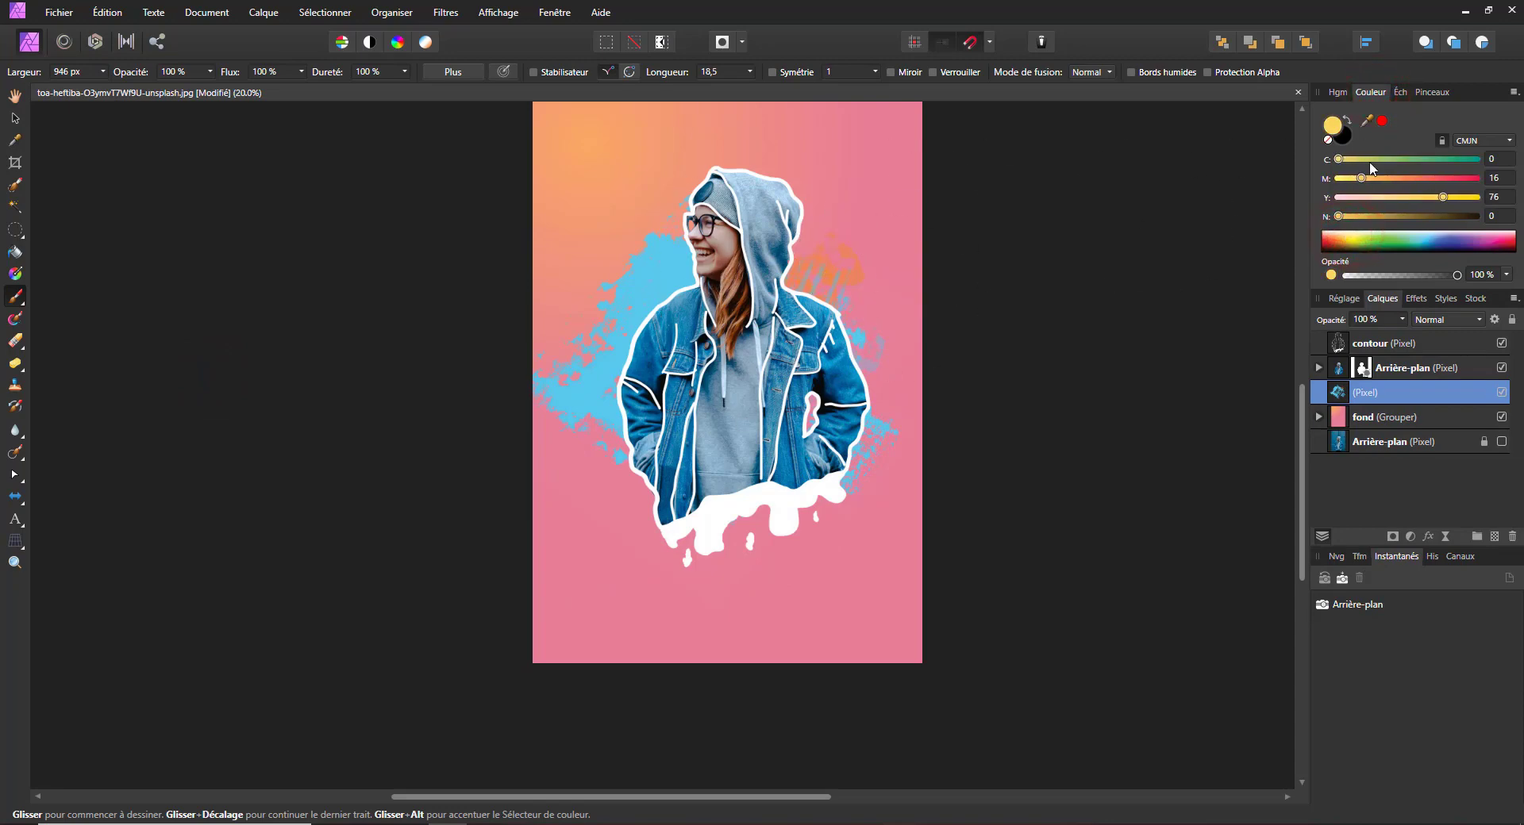
left_click(1382, 122)
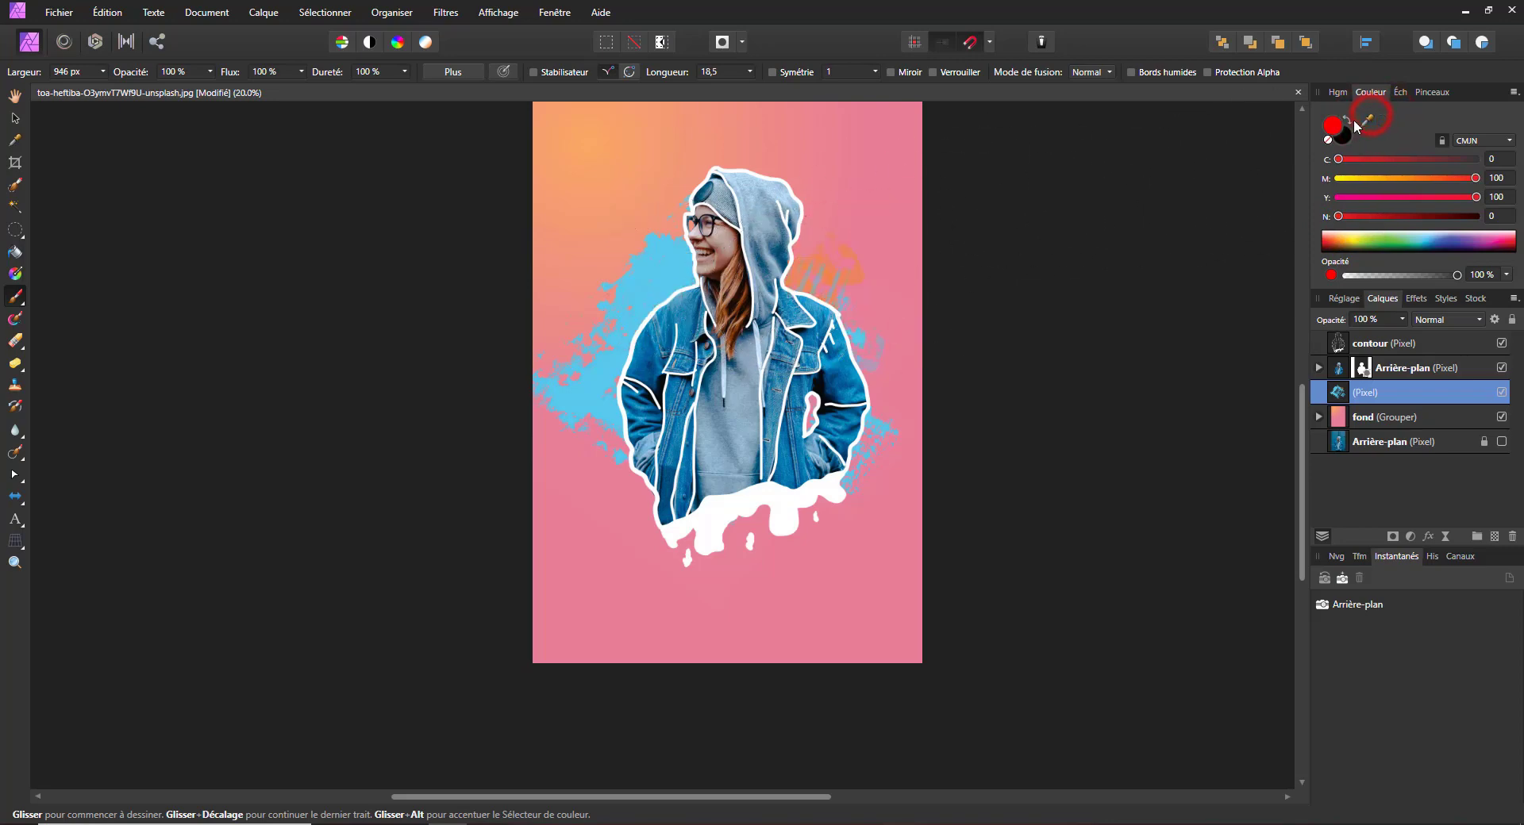
left_click_drag(1289, 159, 730, 264)
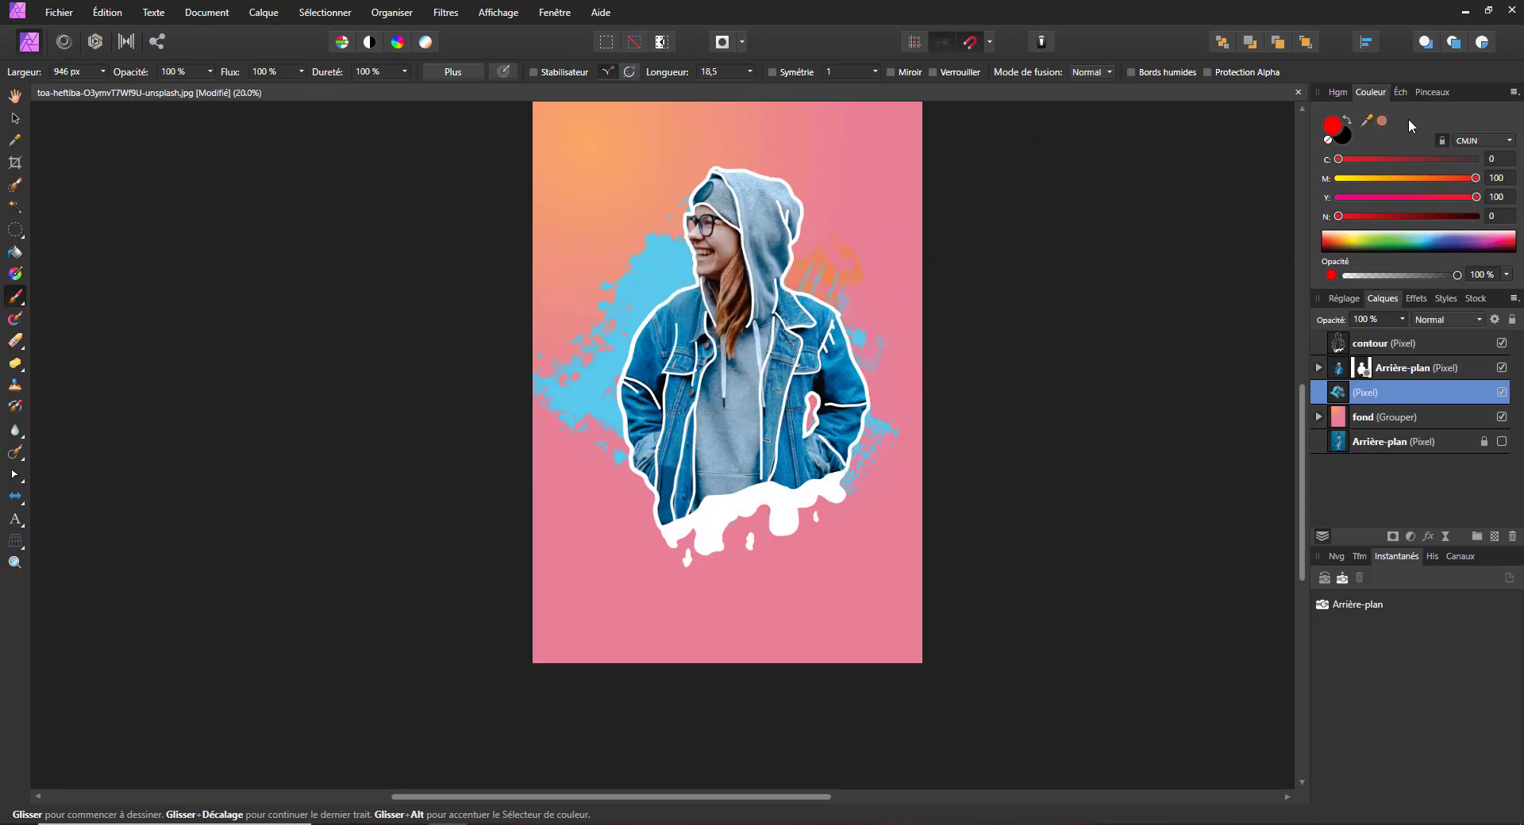
left_click(1382, 120)
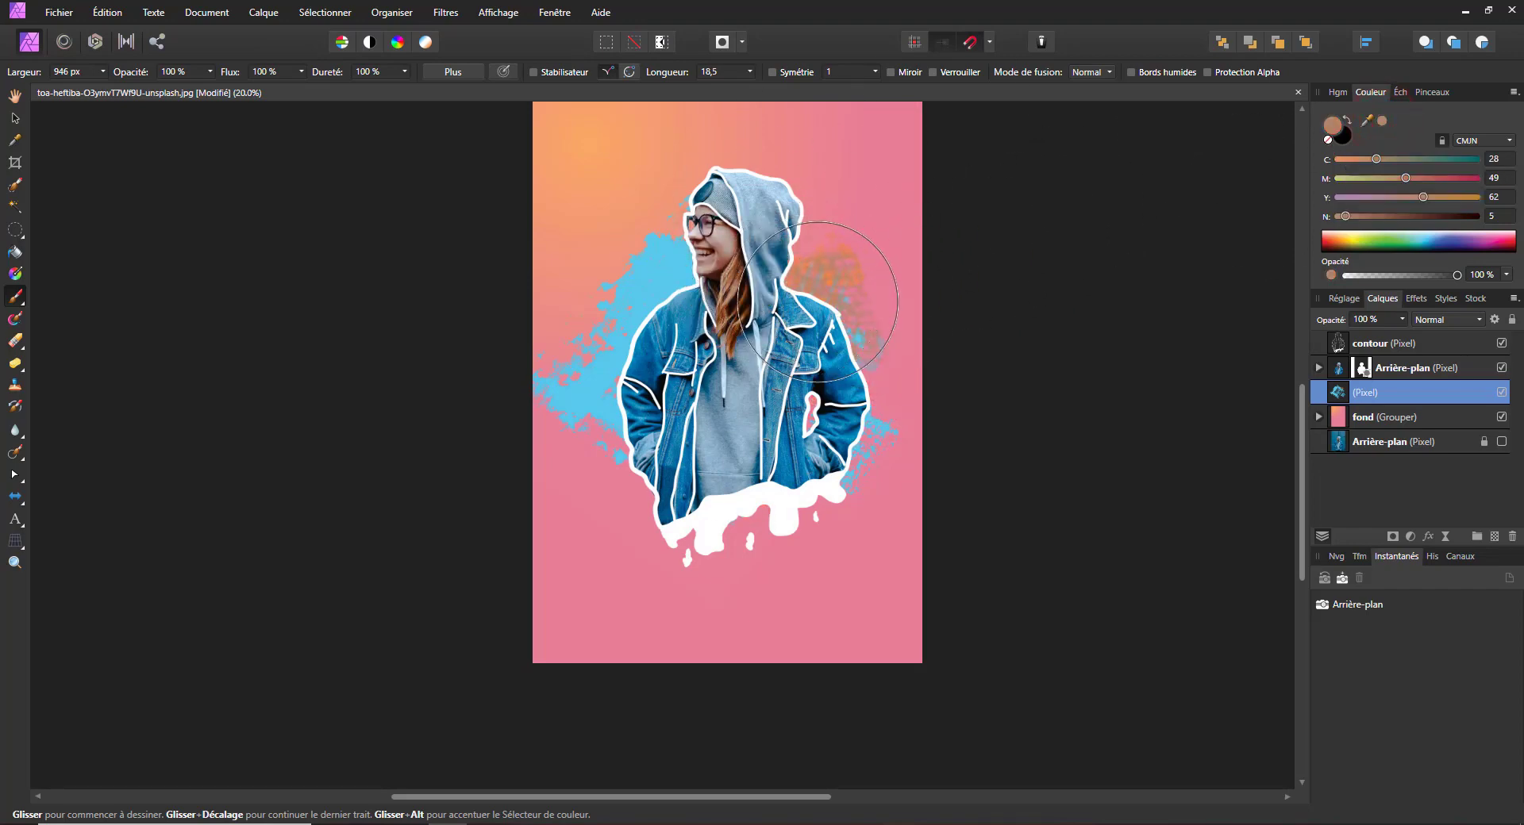
Shift the brush colour to C 19, M 68, Y 87 and stamp an orange splash behind the lower left sleeve with a blotchy 1064 px Huiles brush.
left_click_drag(1378, 158, 1364, 159)
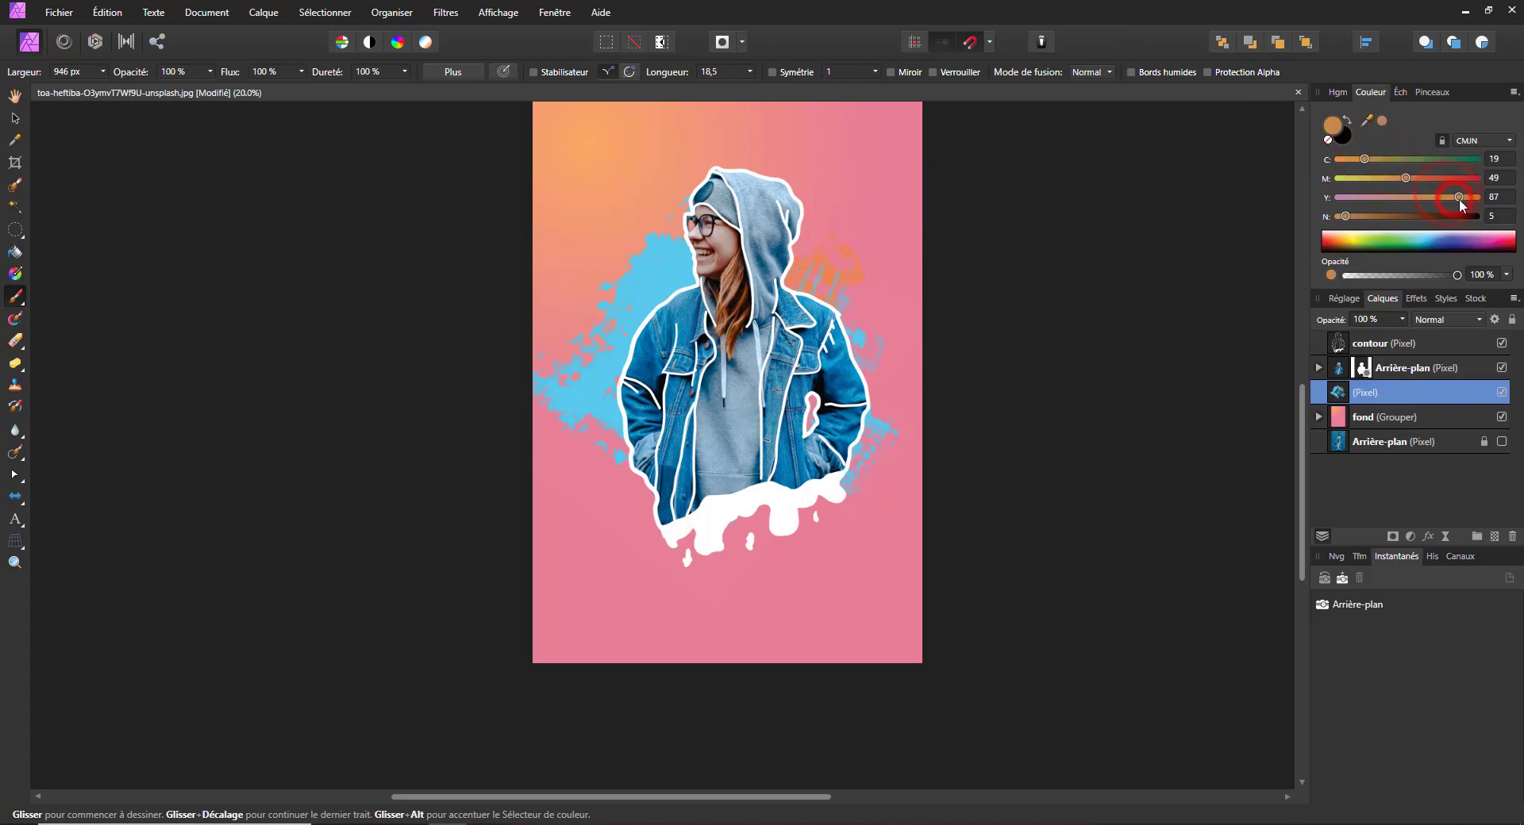
left_click(1433, 179)
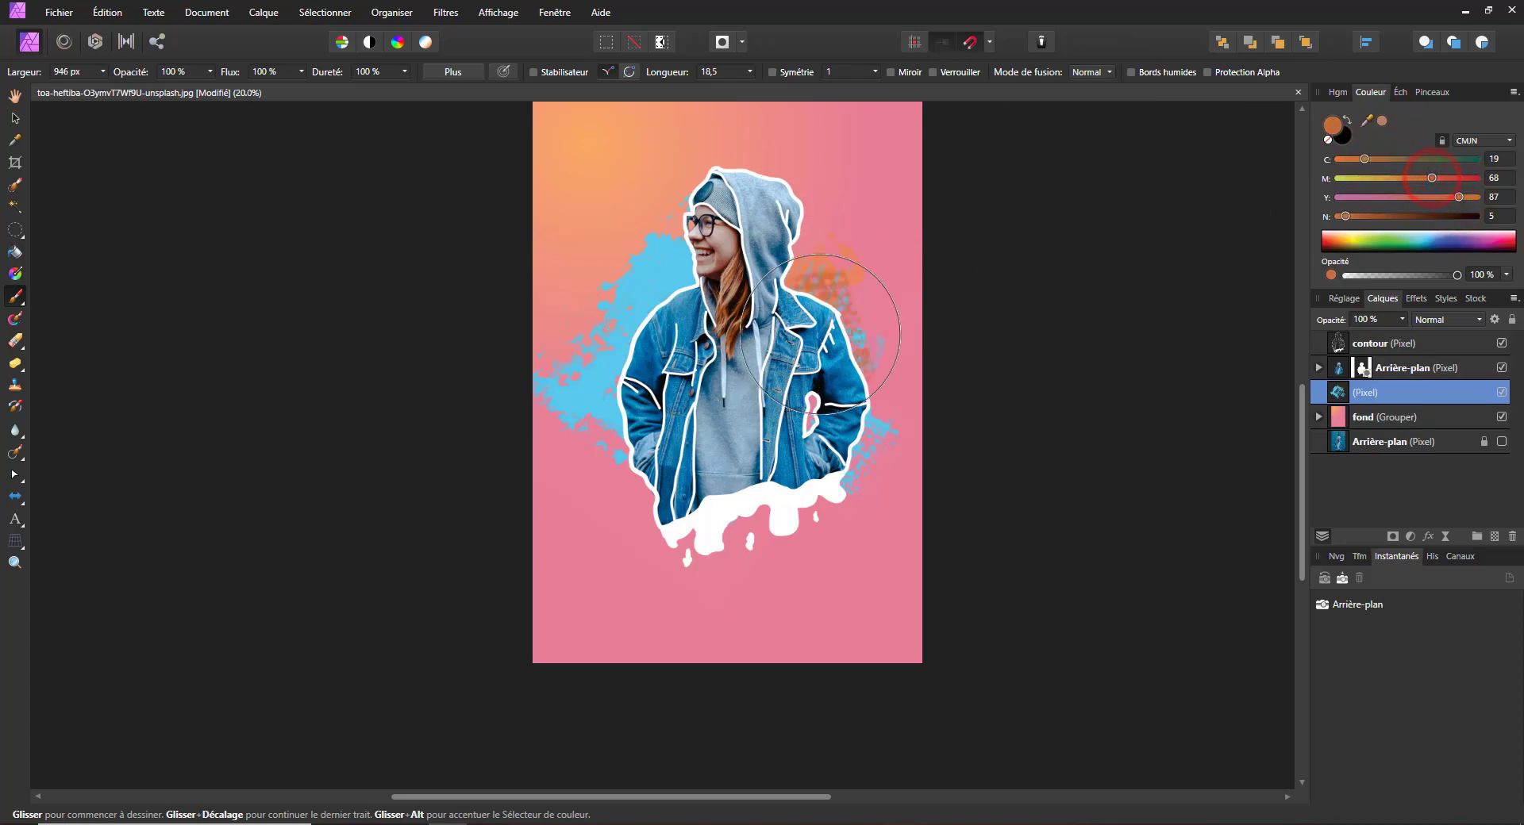
left_click(1433, 92)
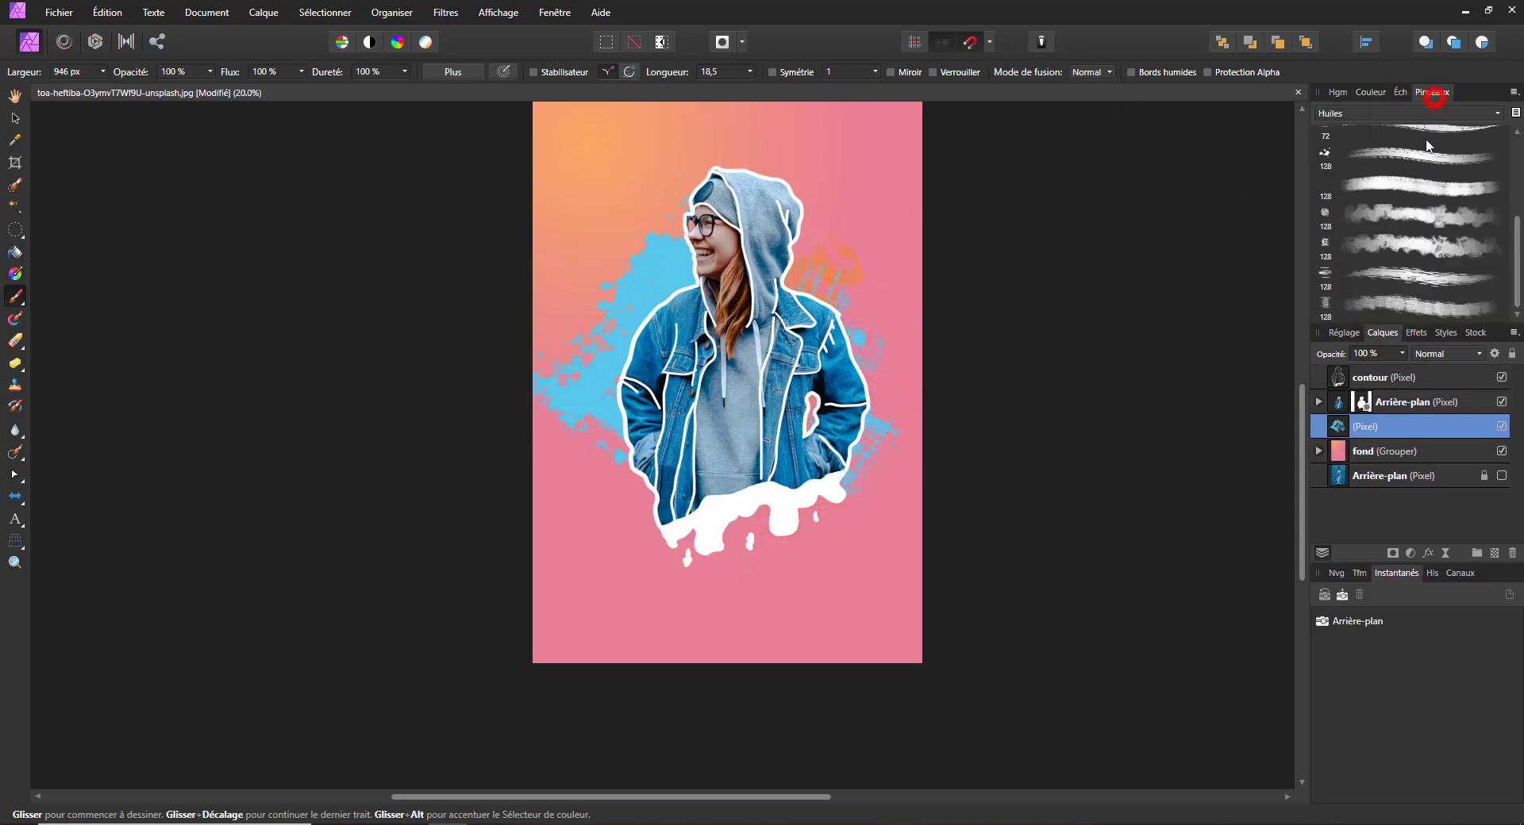
left_click(1433, 247)
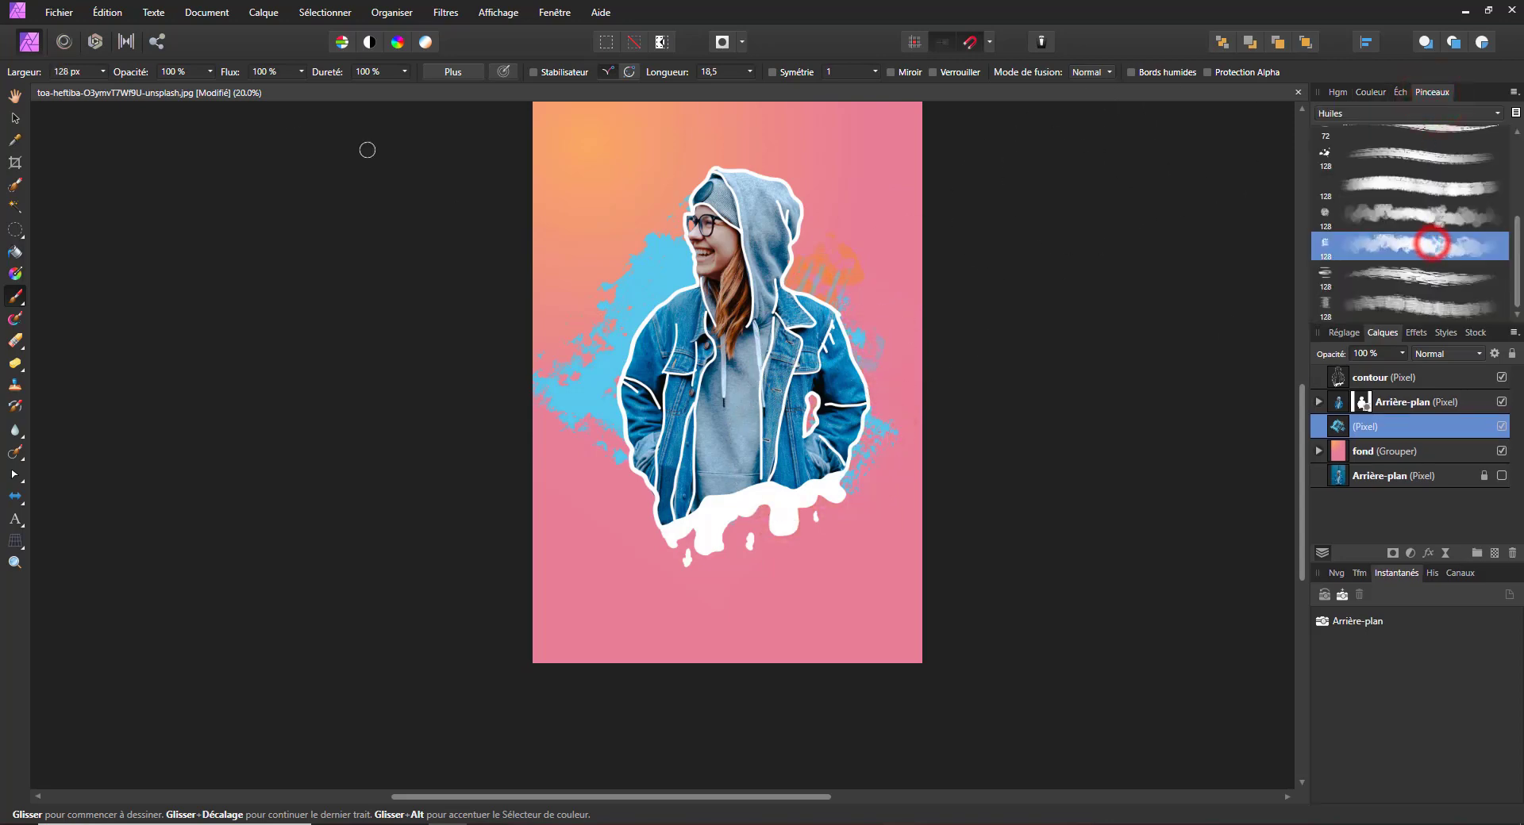
left_click(103, 71)
left_click_drag(138, 89, 145, 89)
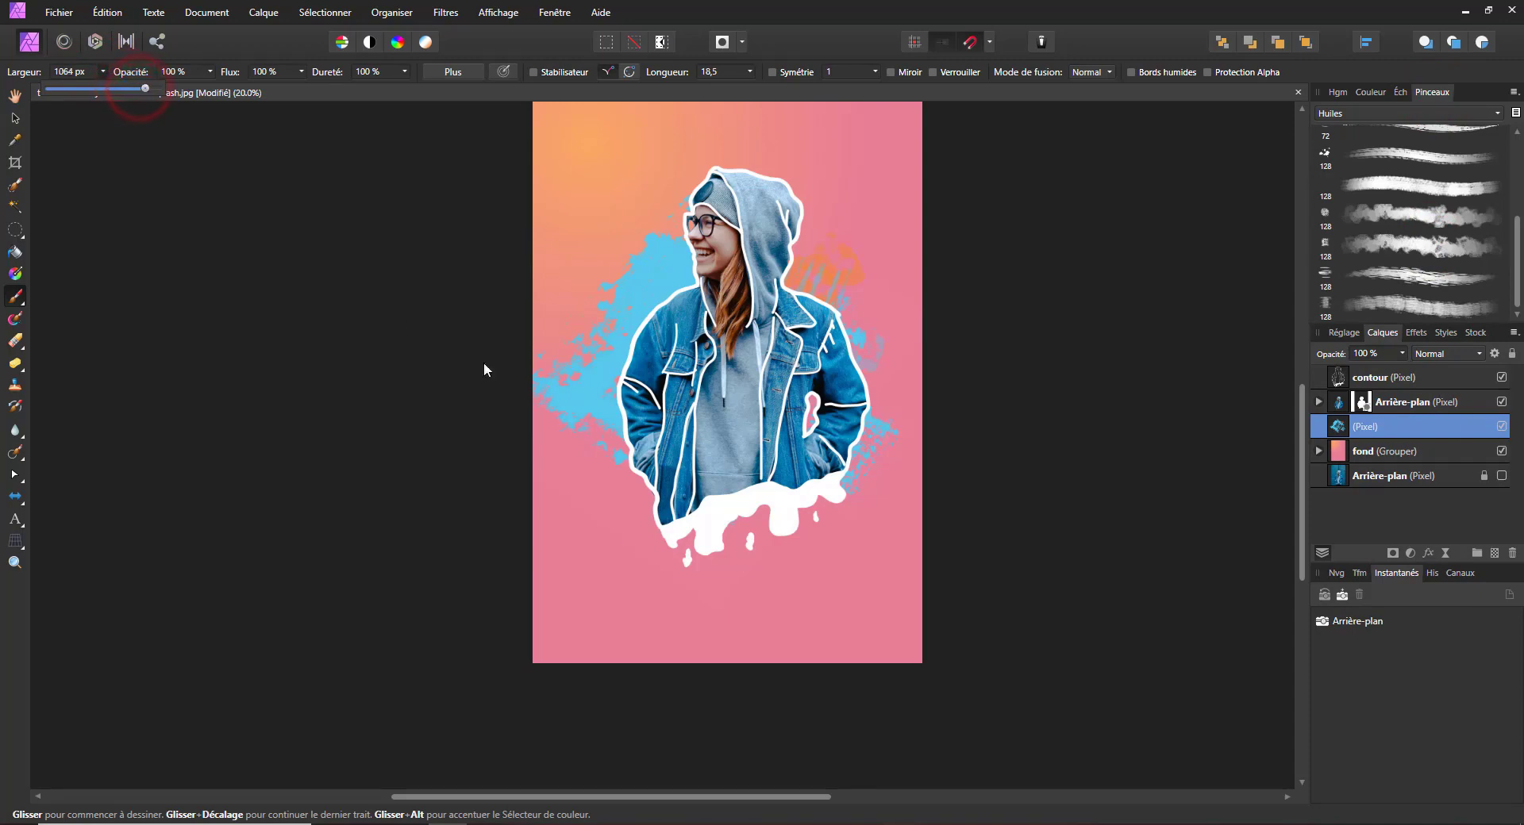
left_click_drag(647, 476, 601, 532)
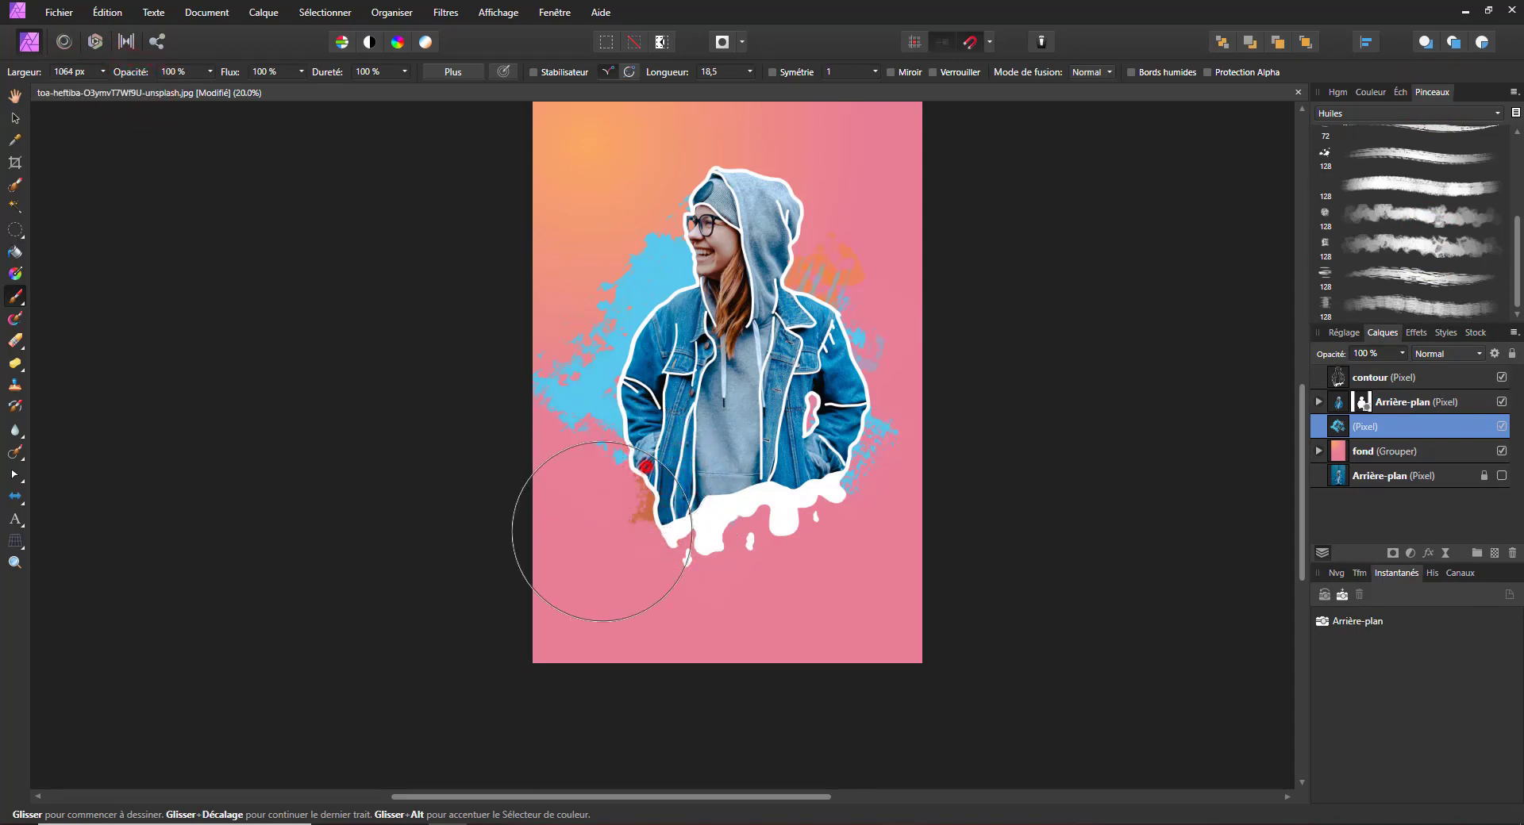
Move the splash layer slightly up behind the woman and shear it so its right side slants upward.
left_click(15, 118)
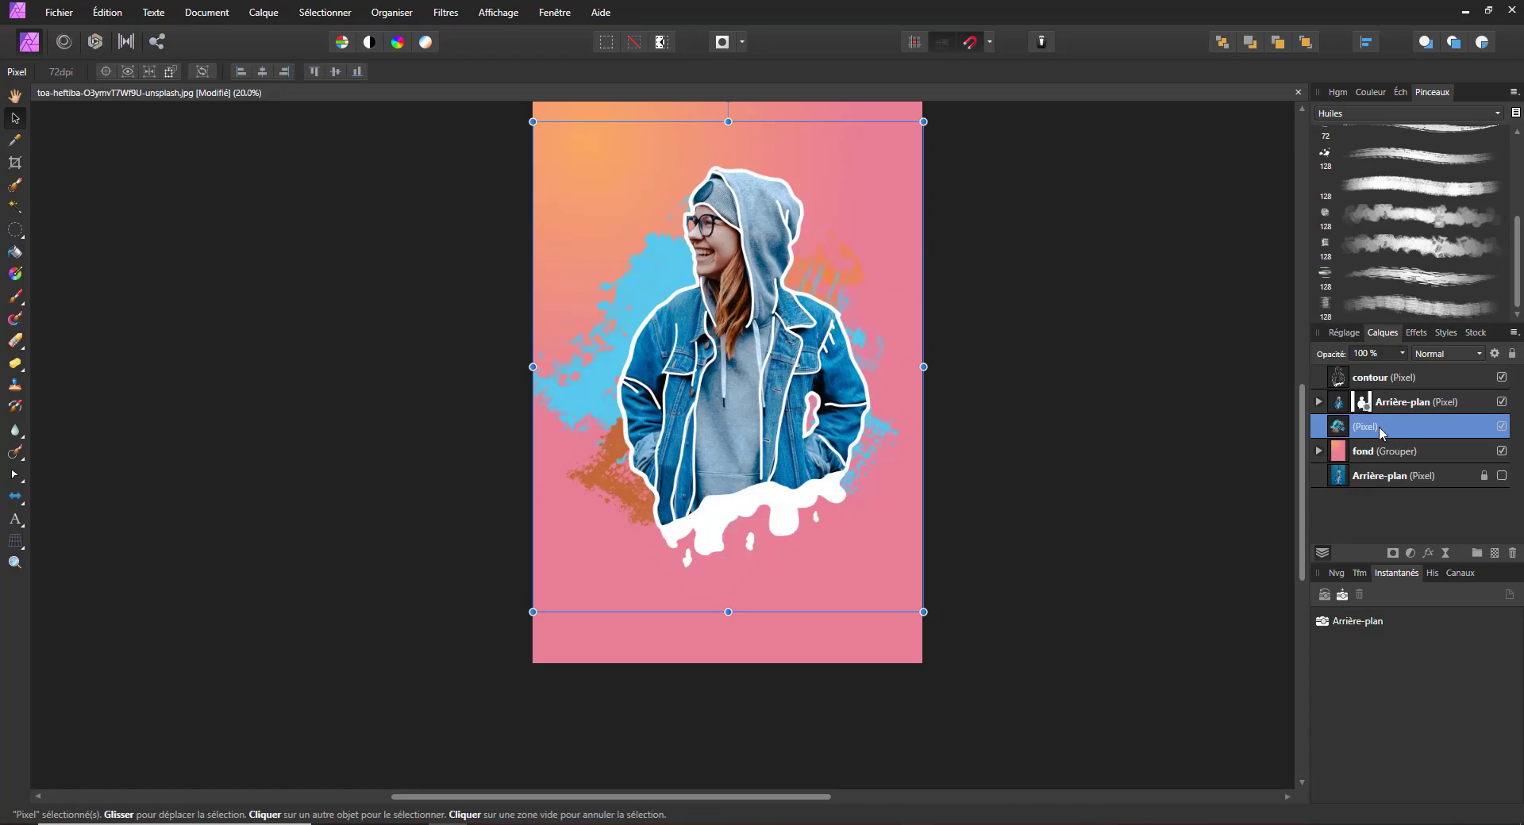
mouse_move(689, 456)
left_mouse_down()
mouse_move(714, 446)
mouse_move(675, 459)
mouse_move(693, 460)
left_mouse_up()
mouse_move(531, 616)
left_mouse_down()
mouse_move(587, 606)
mouse_move(527, 614)
mouse_move(512, 642)
mouse_move(535, 617)
left_mouse_up()
left_click_drag(716, 517, 731, 500)
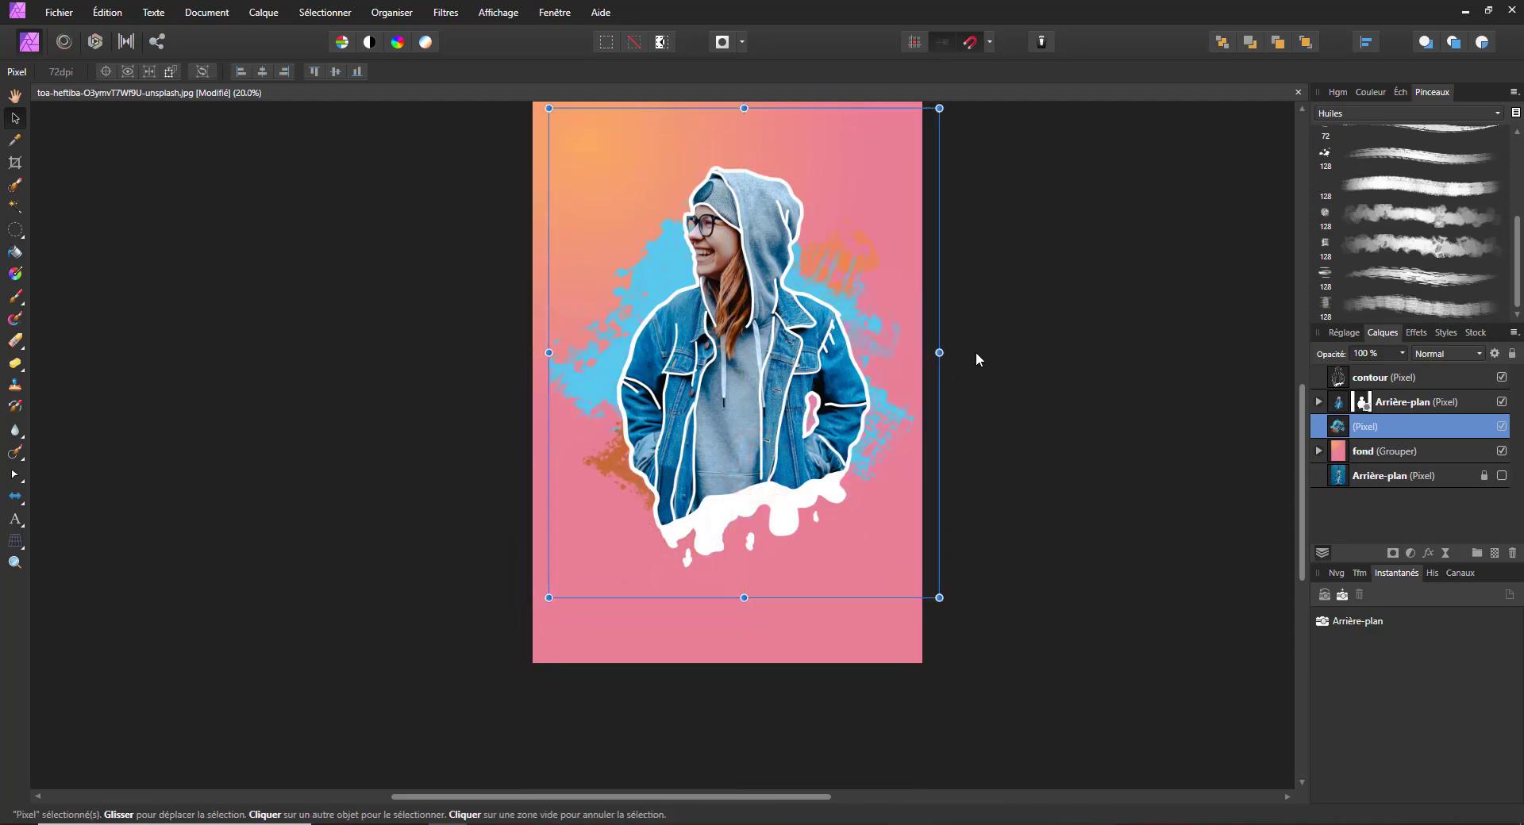
left_click_drag(952, 353, 940, 266)
left_click_drag(852, 344, 843, 358)
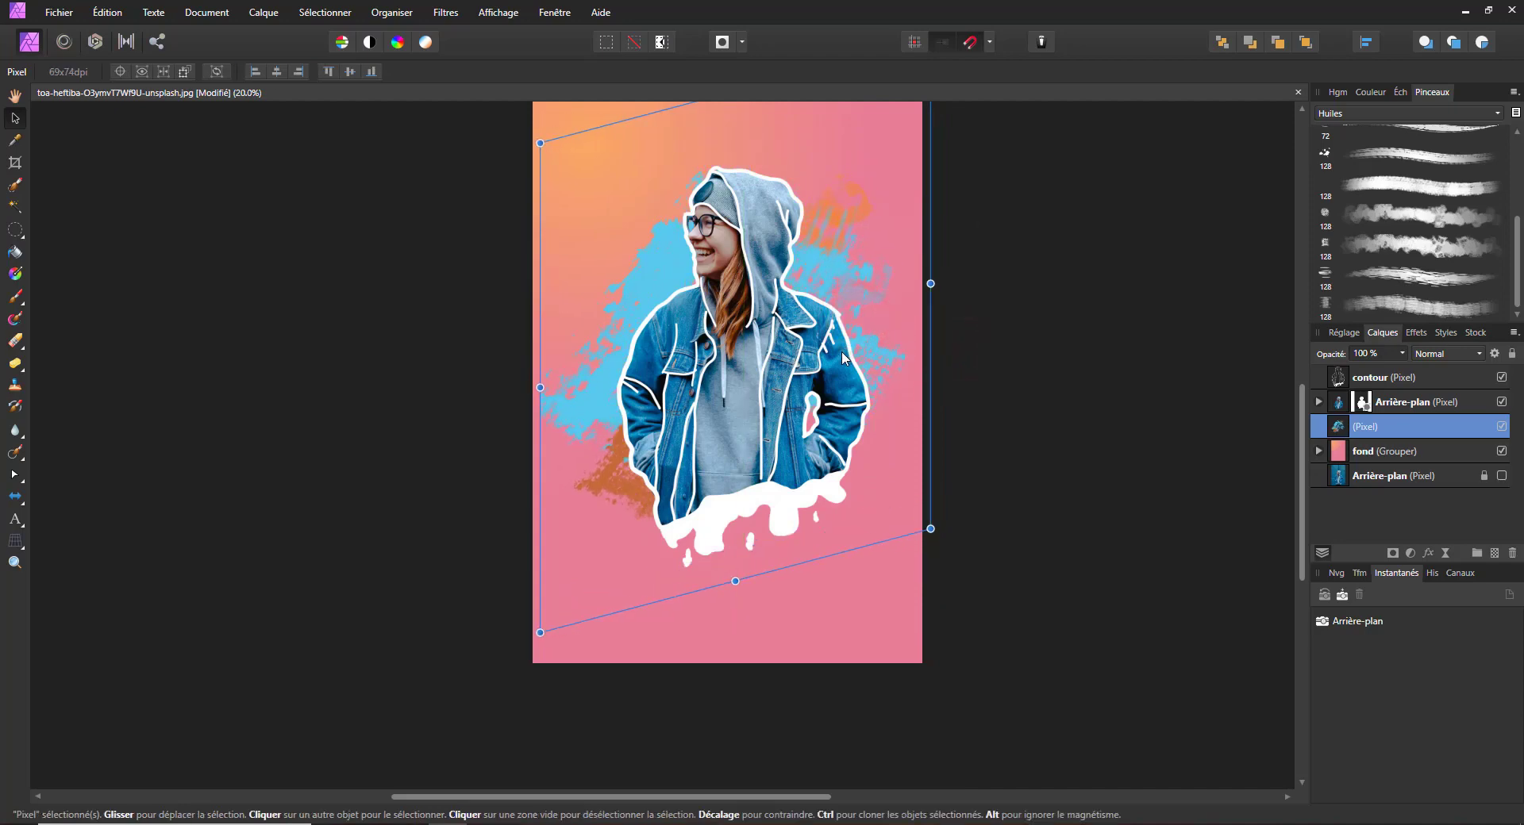
Choose the last 128 px Huiles brush and set the secondary colour to blue, C 85, M 60, Y 0, N 0.
left_click(1388, 307)
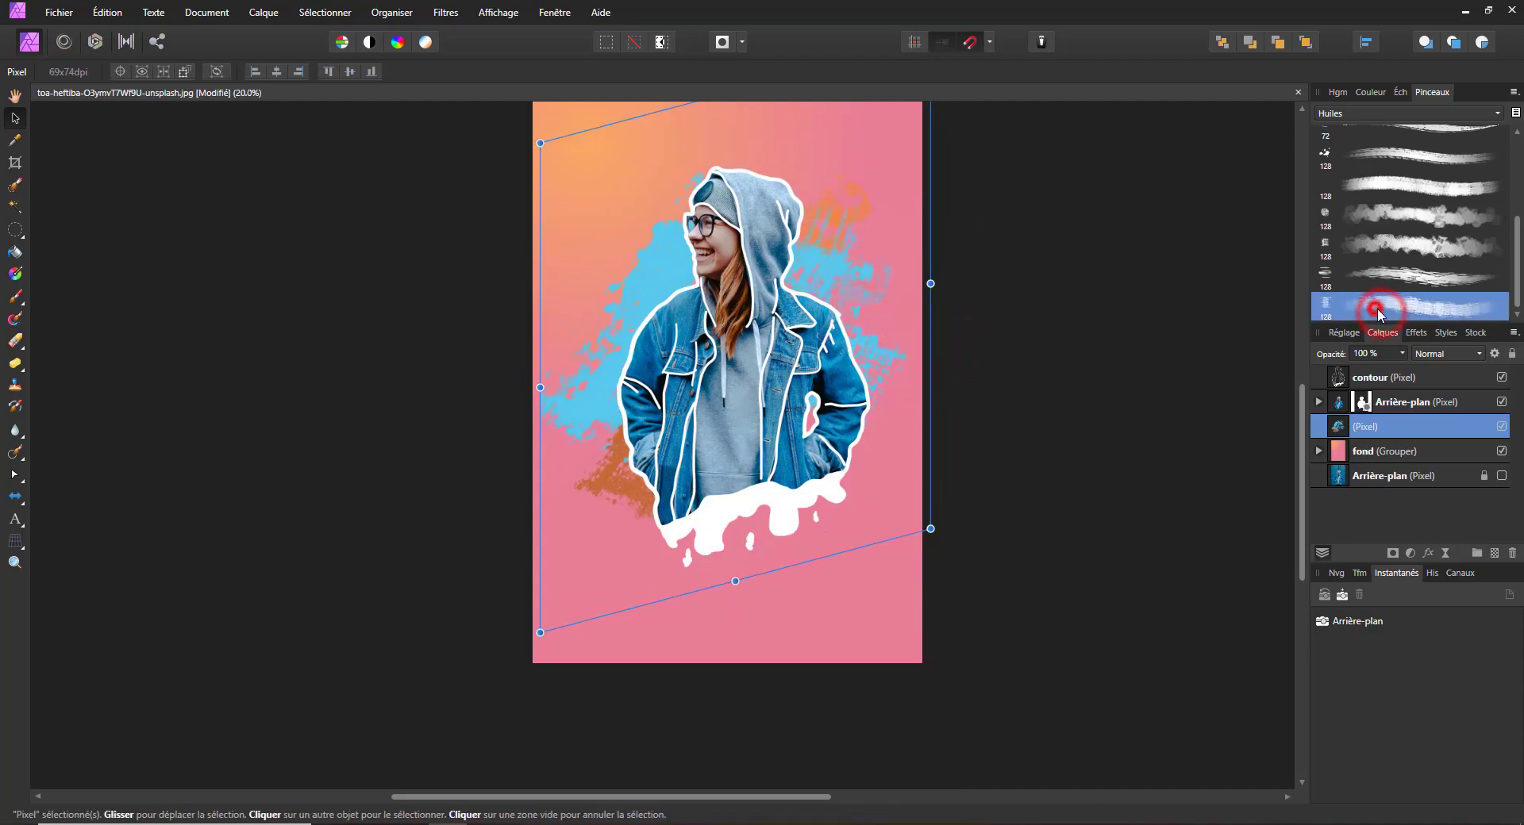
left_click(1370, 93)
left_click(1426, 239)
left_click_drag(1426, 242, 1433, 244)
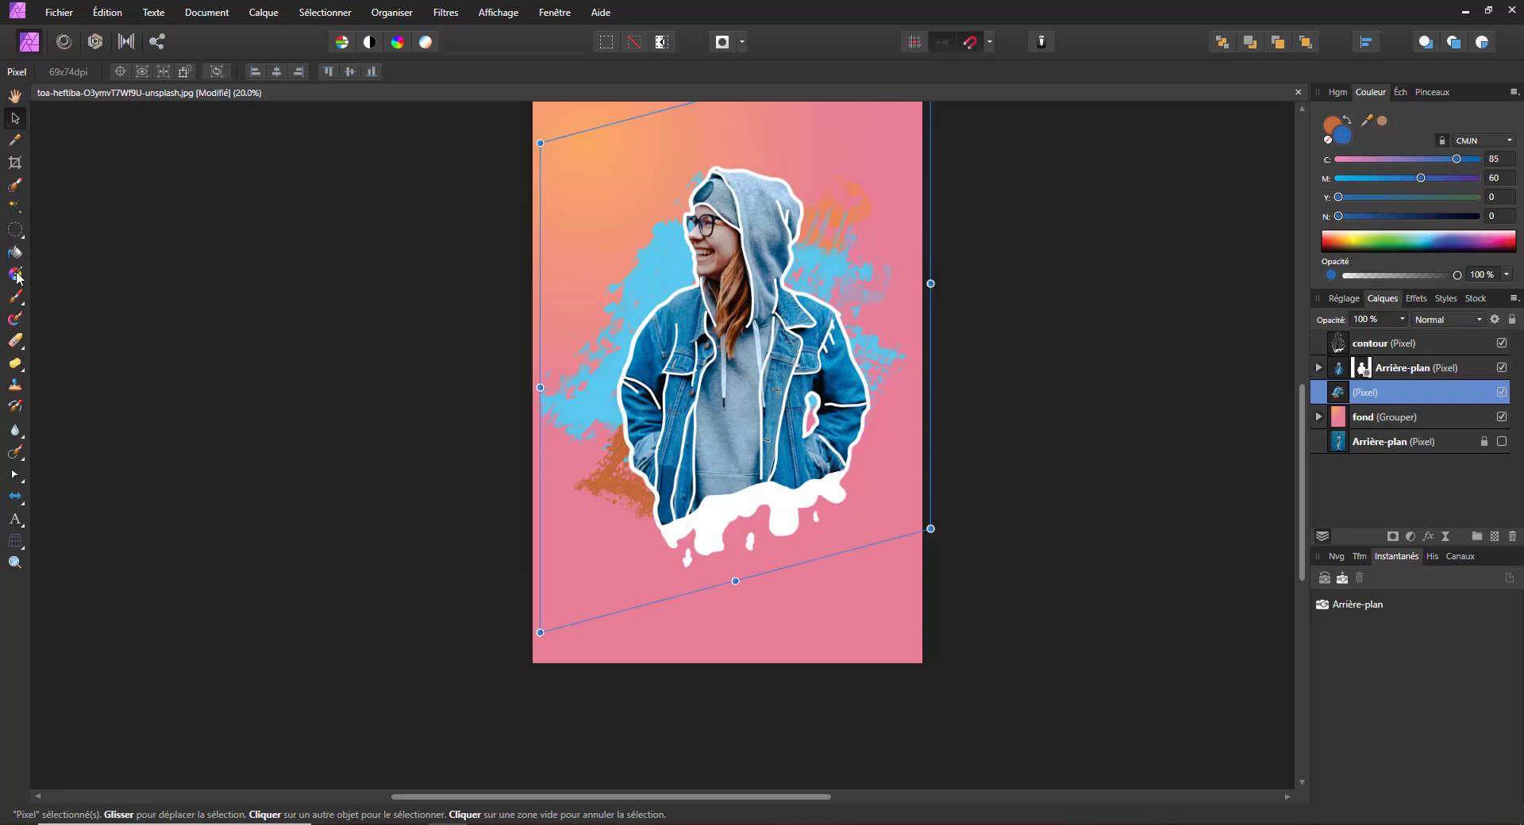
Set the Paint Brush width to 348 px and add a small orange splash behind the white drips.
left_click(15, 297)
left_click(103, 72)
left_click_drag(113, 89, 127, 94)
left_click_drag(714, 508, 774, 527)
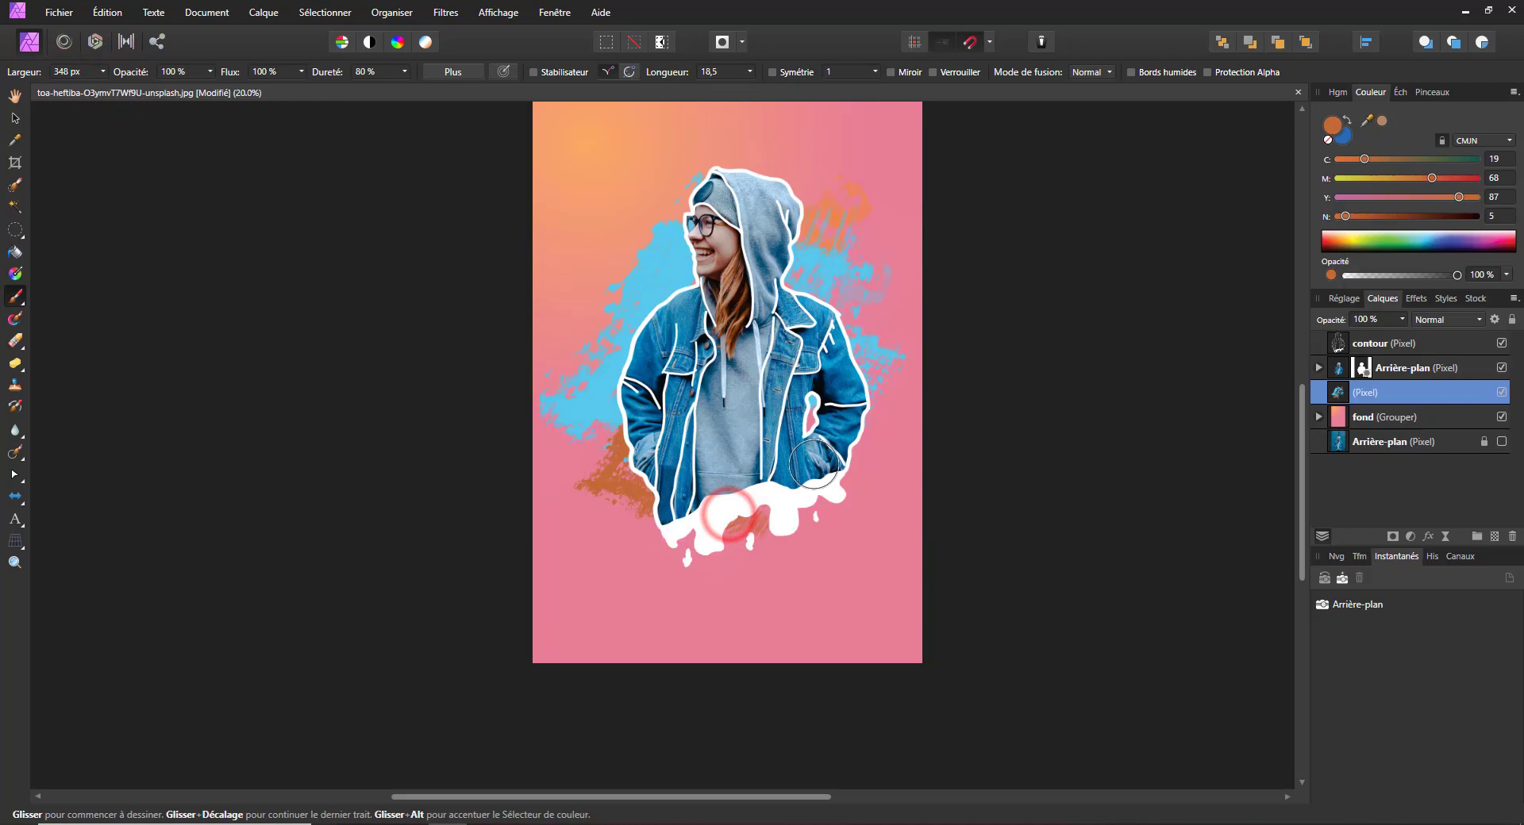
Swap the primary and secondary colours to paint with blue, and set the brush width to 690 px.
left_click(1340, 143)
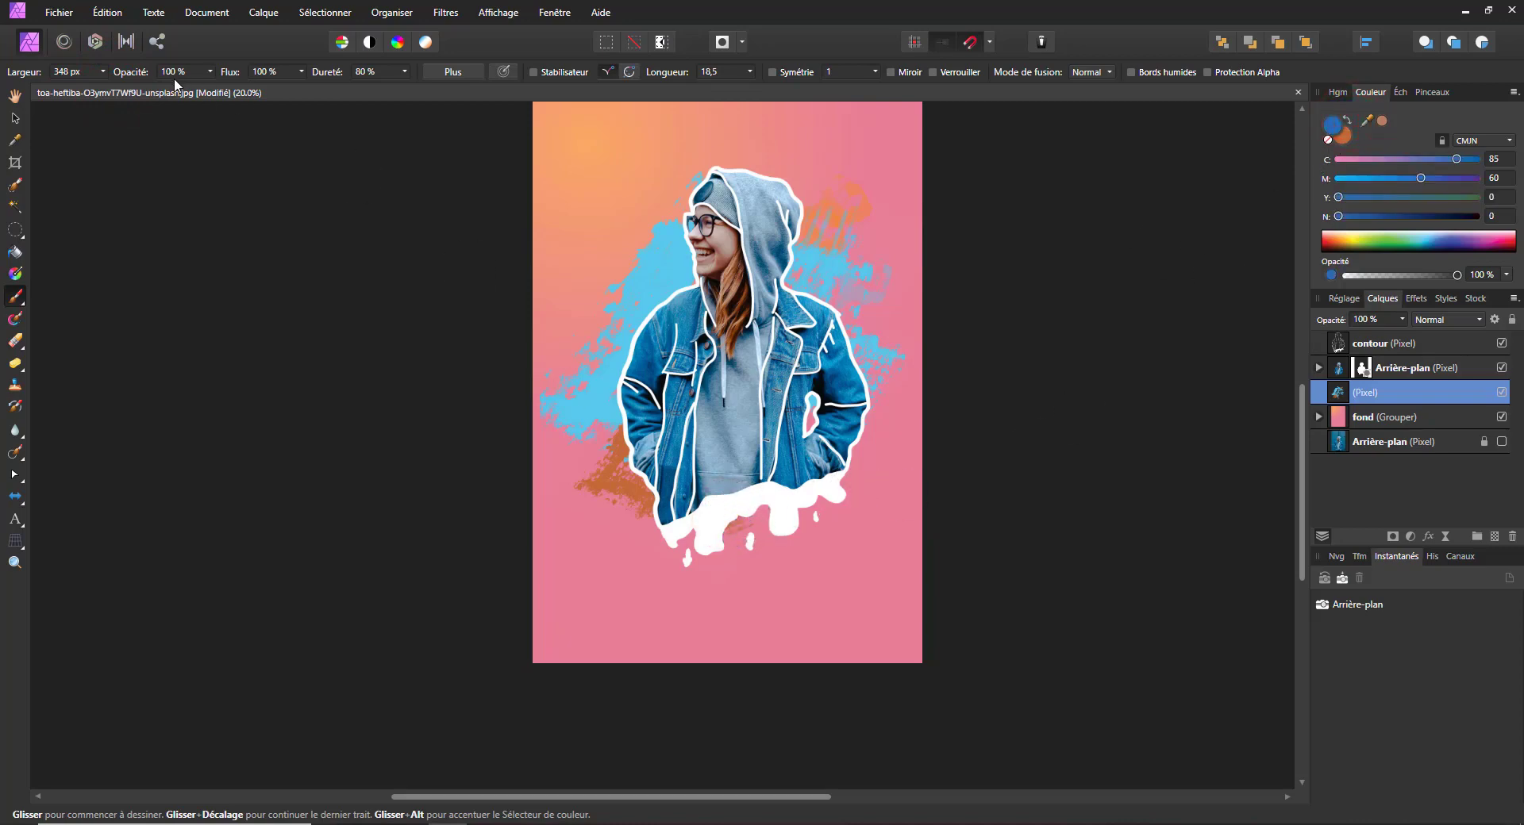
left_click(102, 73)
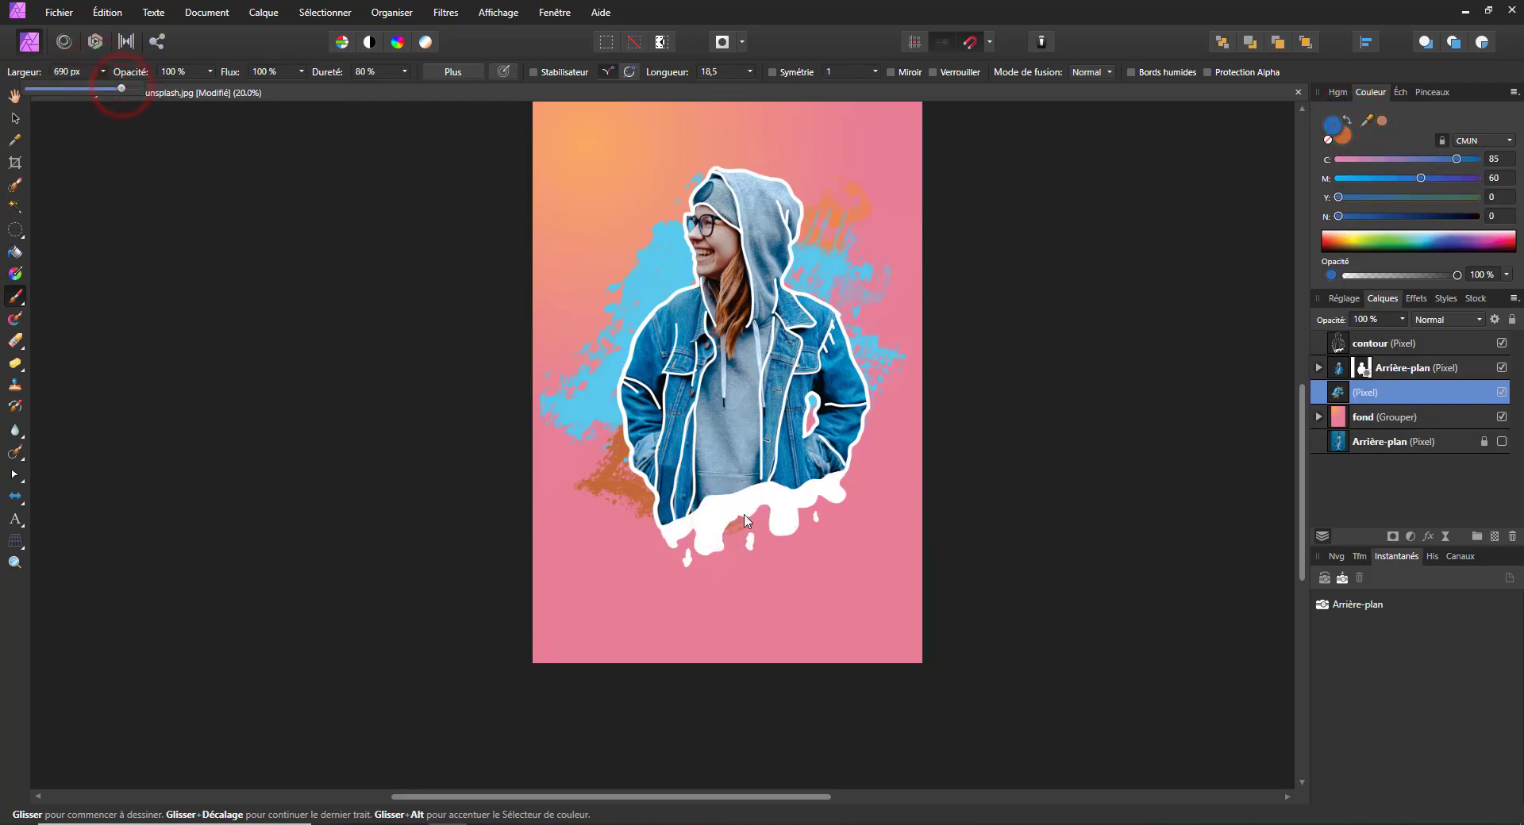
left_click(240, 501)
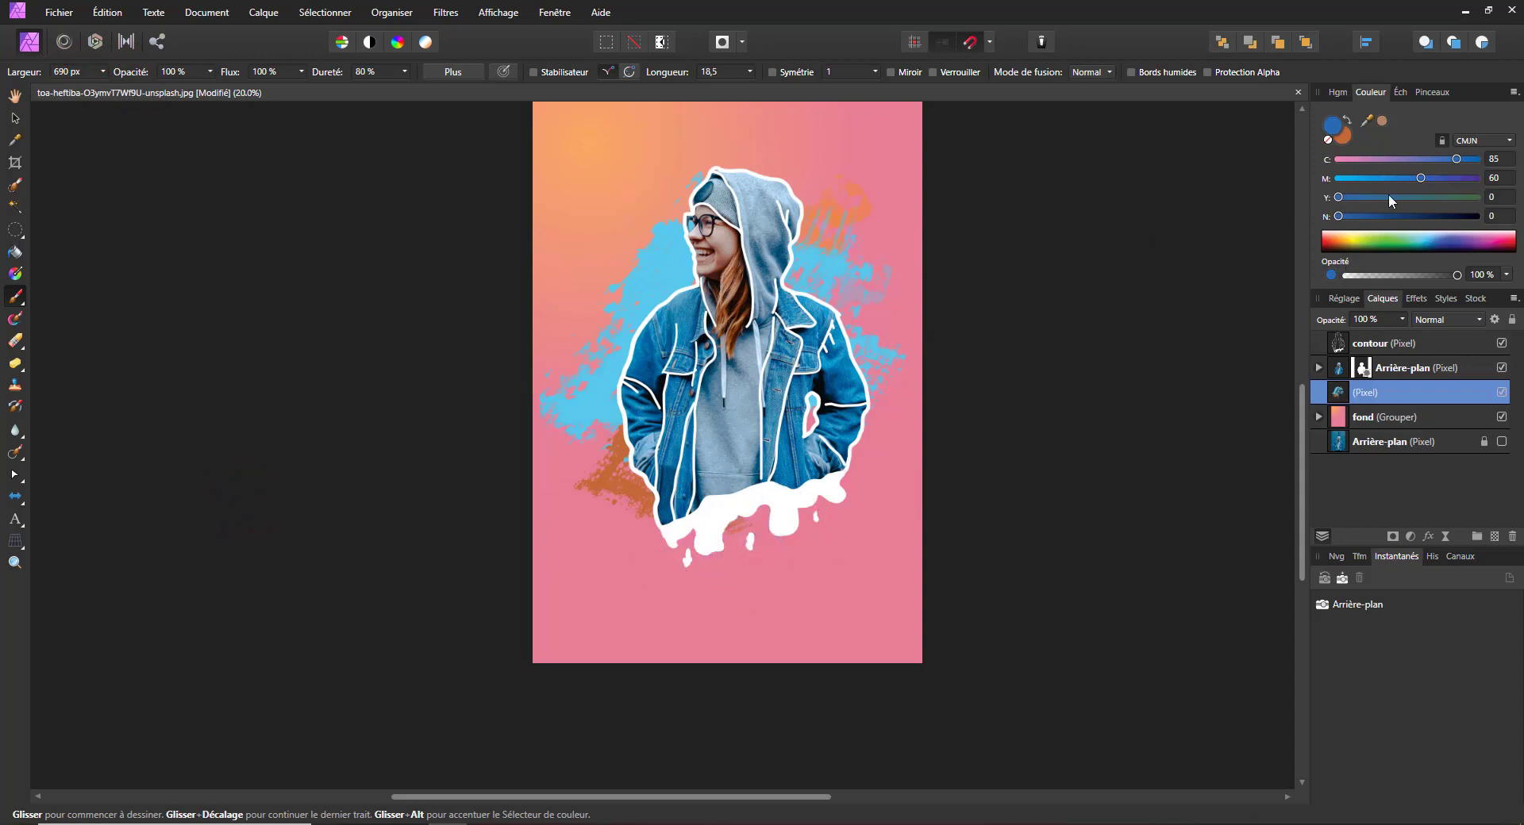
Try painting blue behind the drips with the first 72 px Huiles brush widened to 459 px.
left_click(1447, 93)
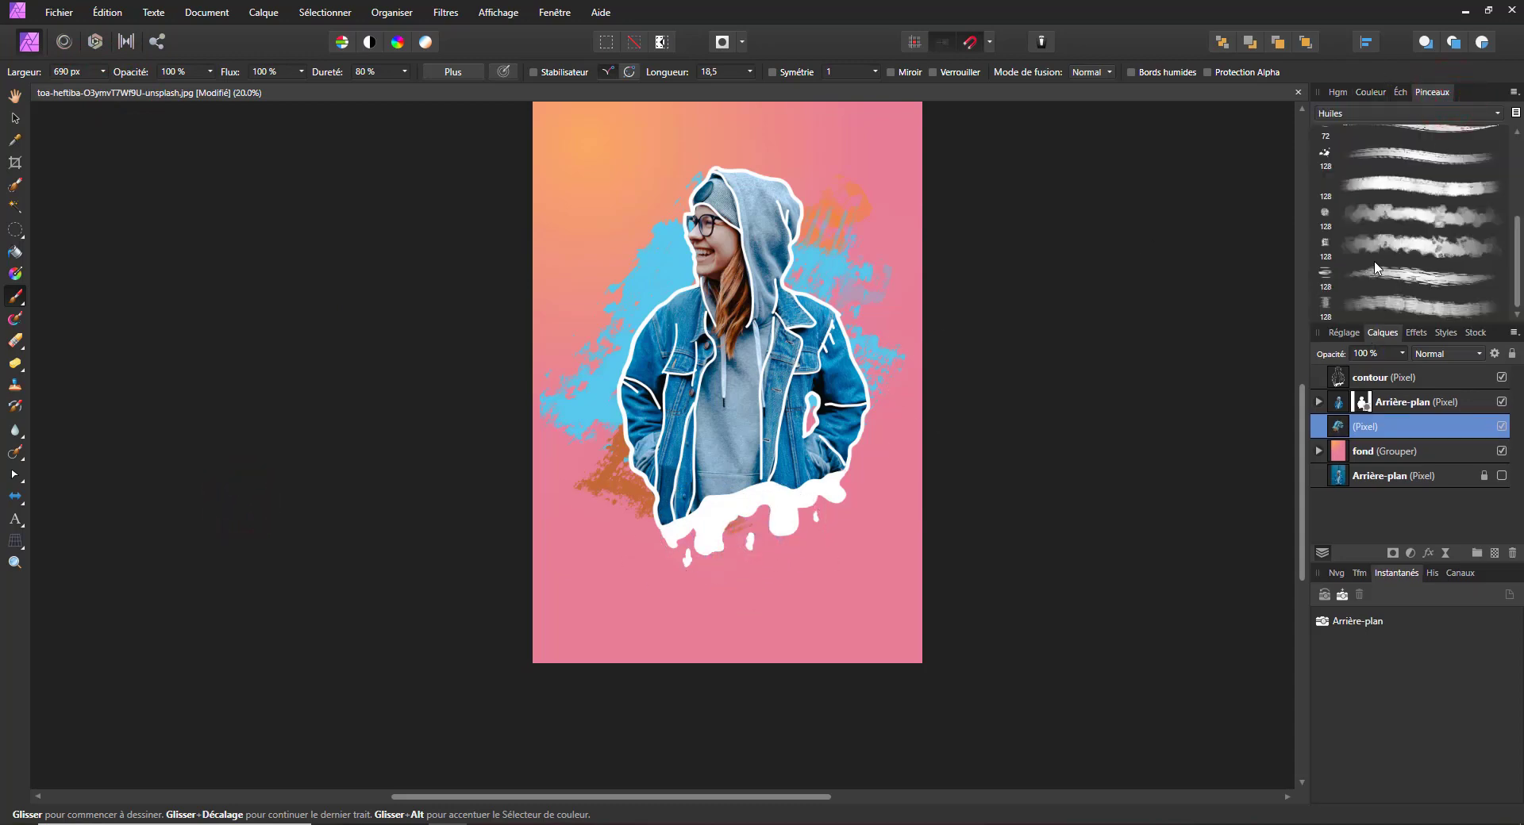
scroll(1374, 267, "up", 5)
left_click(1389, 140)
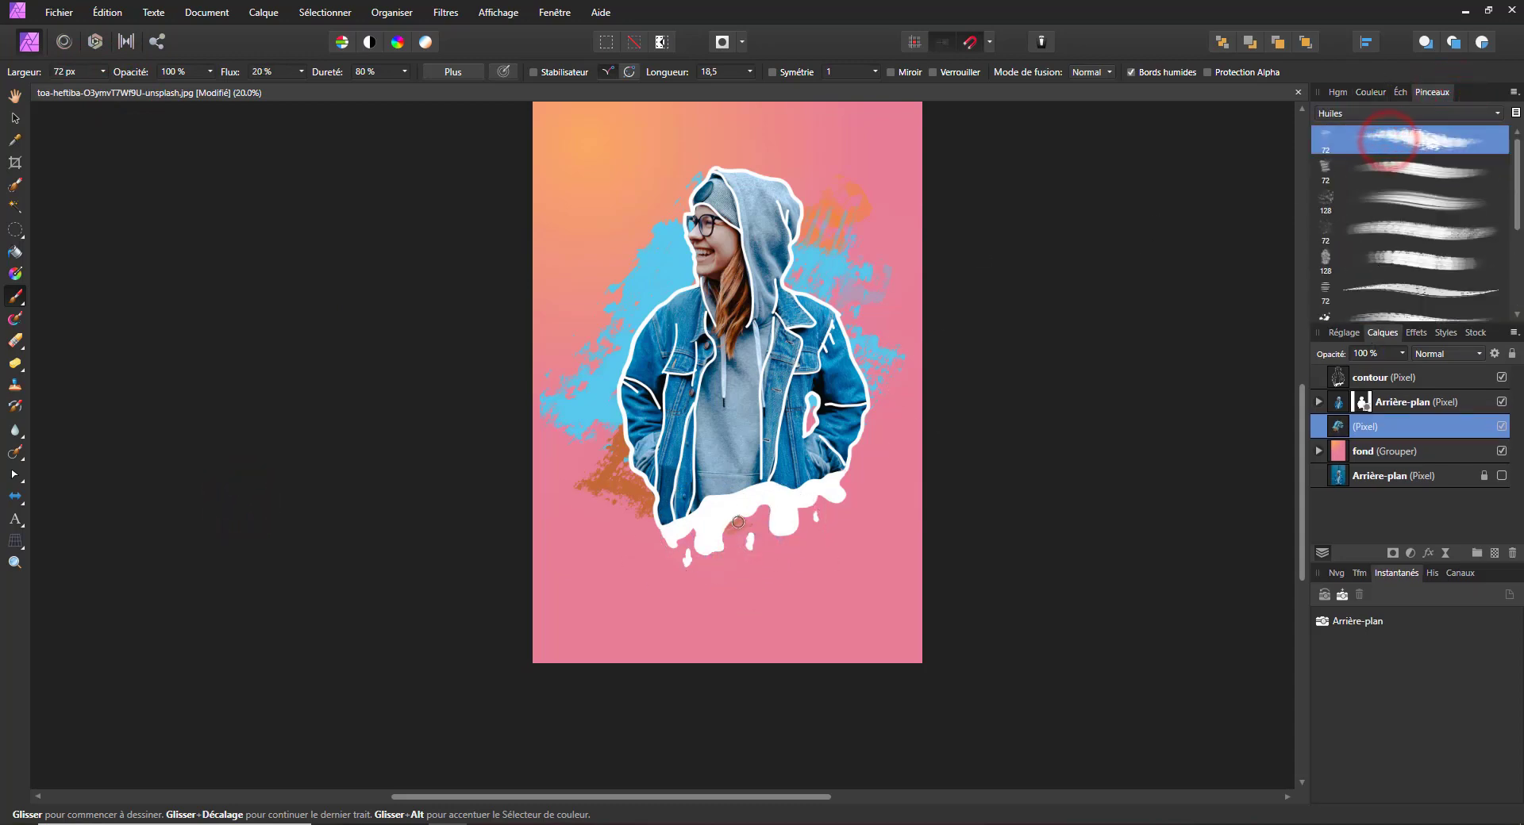
left_click(103, 72)
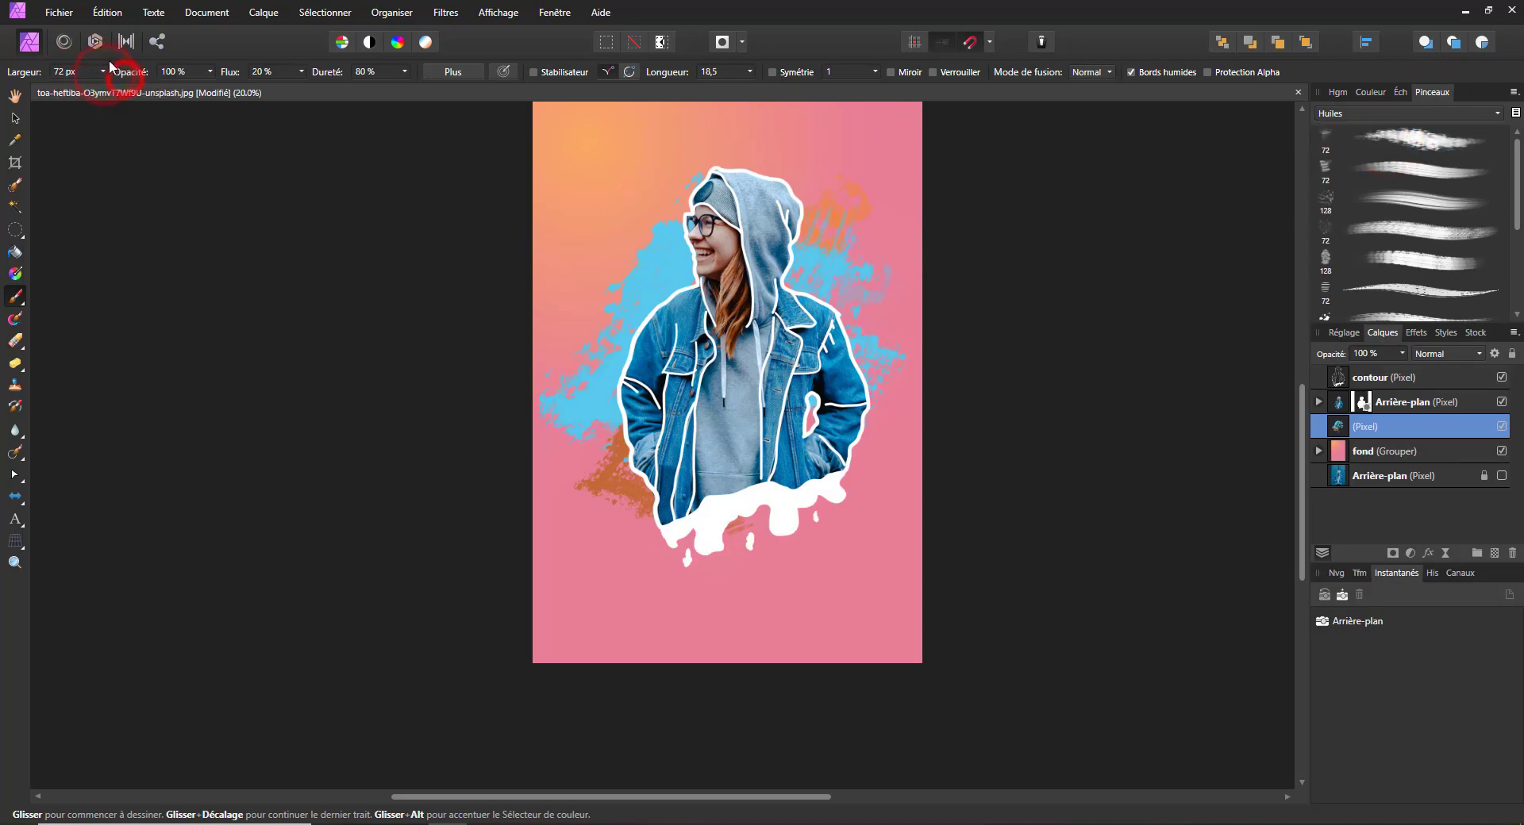
left_click_drag(123, 92, 148, 94)
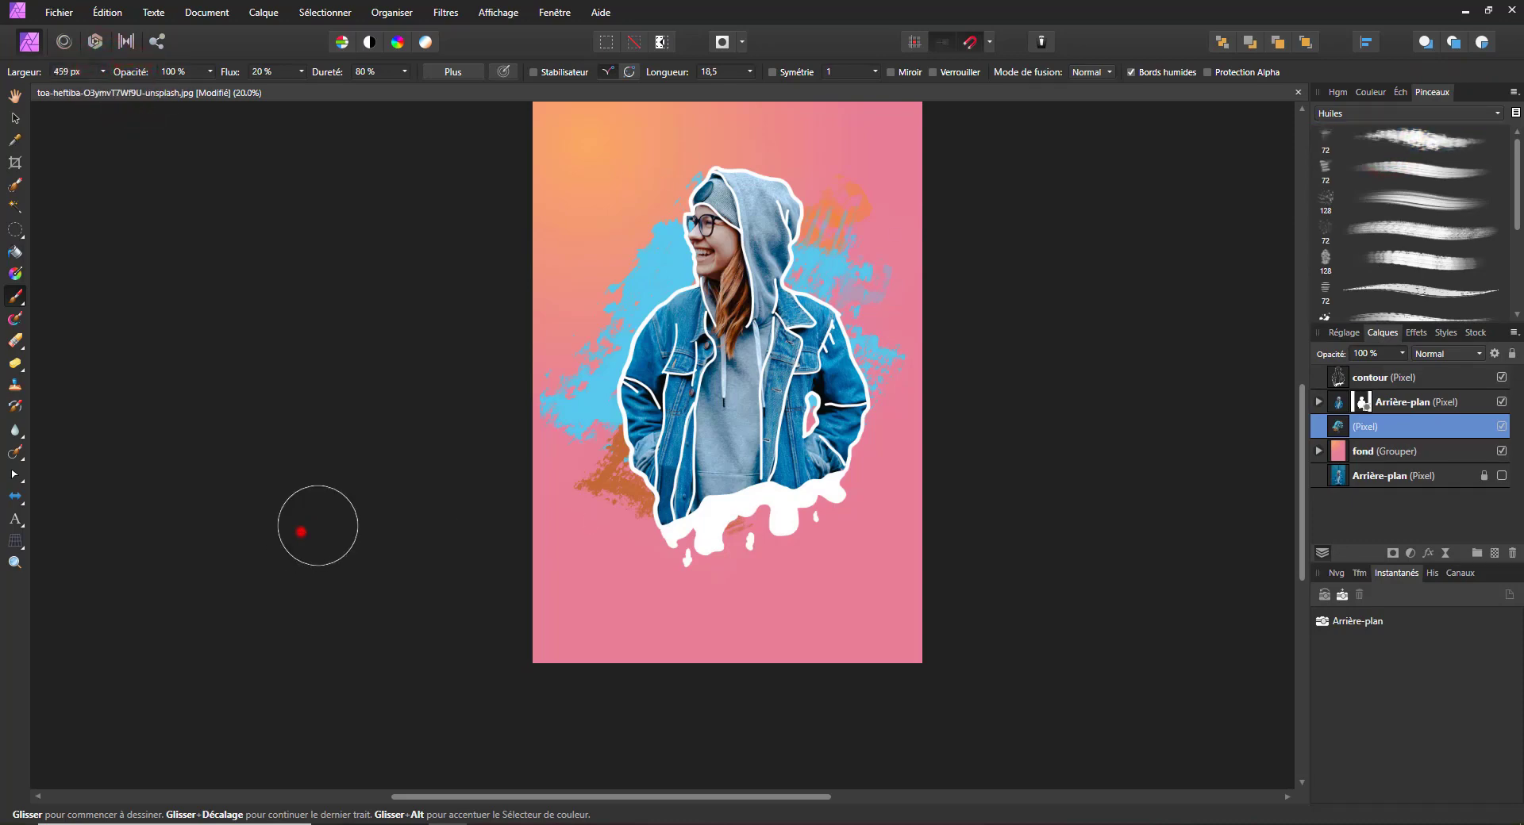
left_click(300, 531)
mouse_move(780, 516)
left_mouse_down()
mouse_move(754, 527)
mouse_move(863, 443)
left_mouse_up()
Choose the blotchy 128 px Huiles brush, set its width to 493 px, and stamp blue splashes behind the white drips and beside the jacket's lower right edge.
scroll(1357, 212, "down", 5)
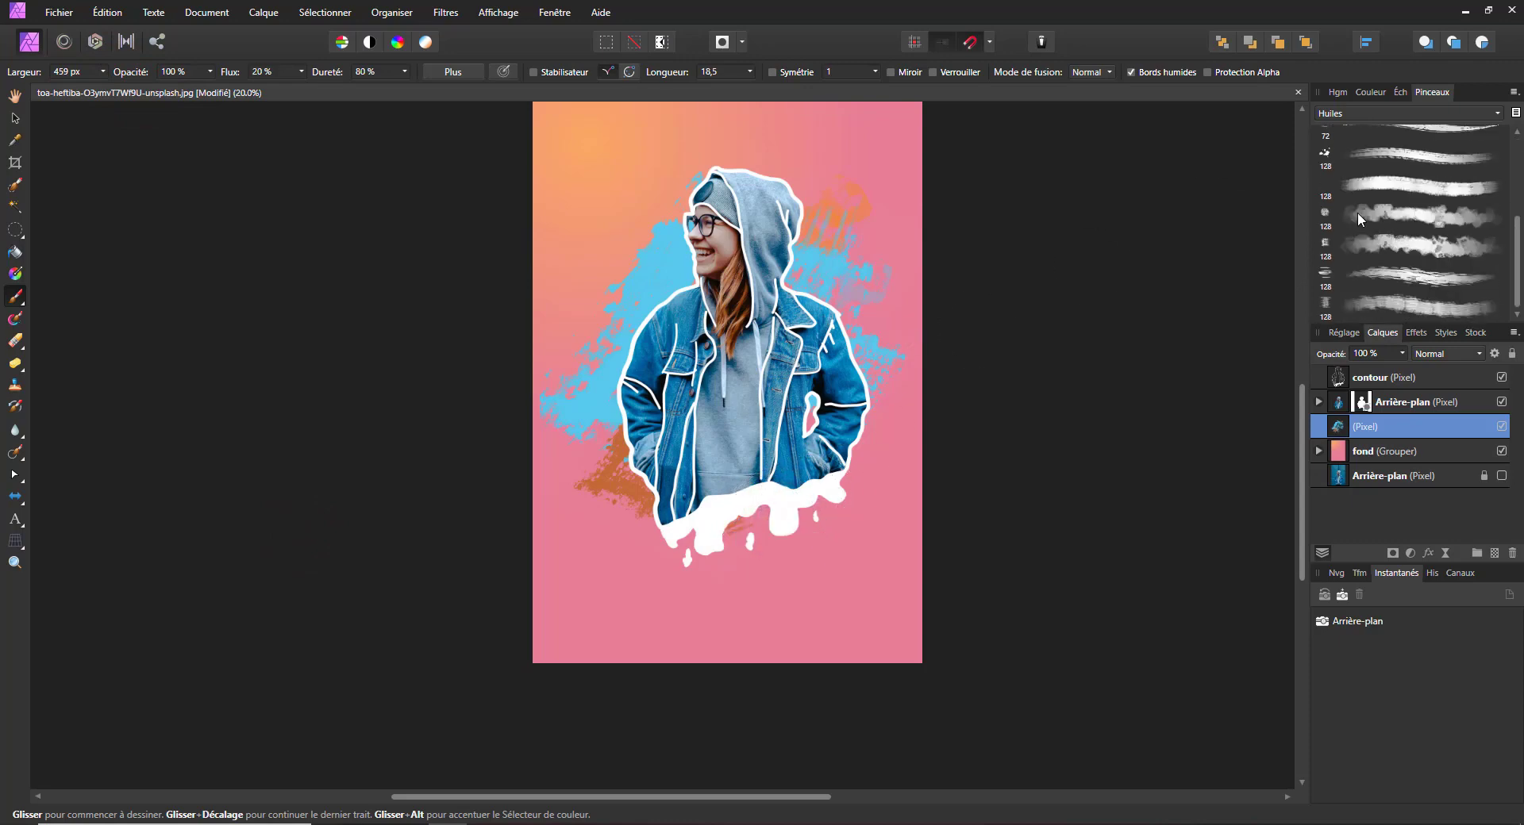
left_click(1433, 252)
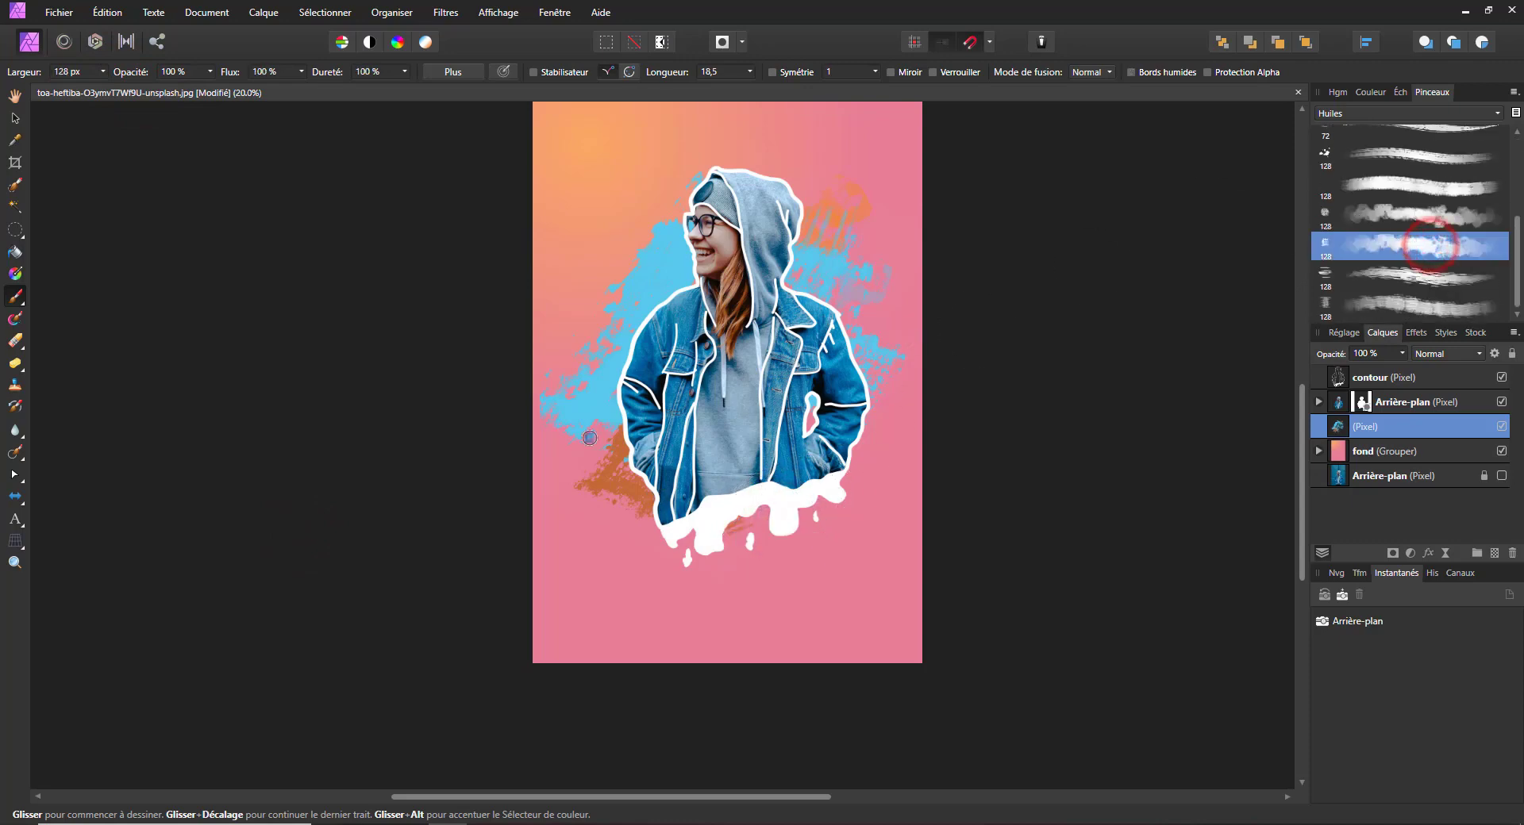
left_click(103, 71)
left_click_drag(127, 90, 142, 93)
left_click(776, 490)
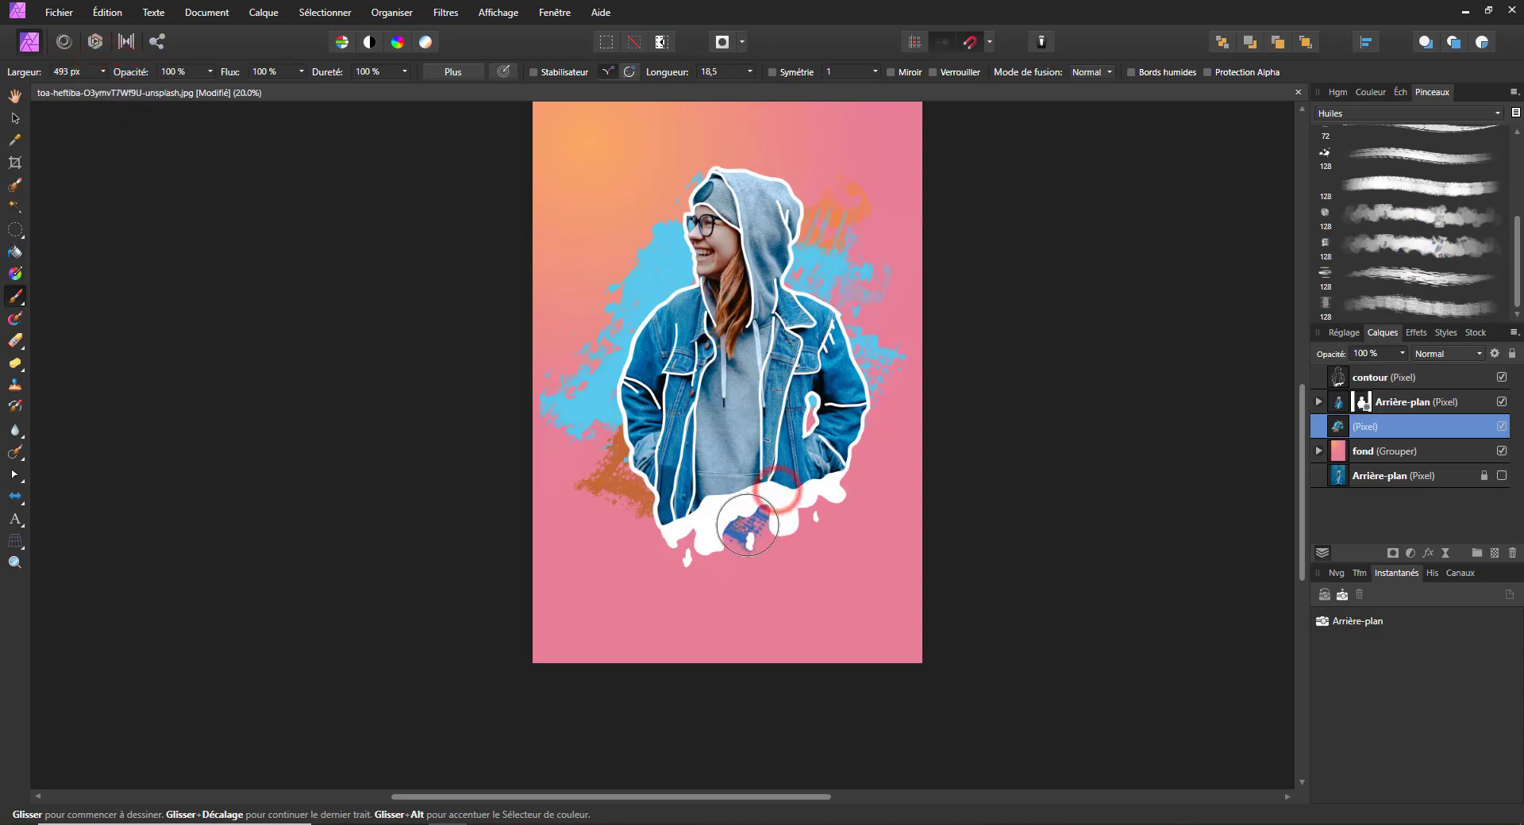
left_click(751, 522)
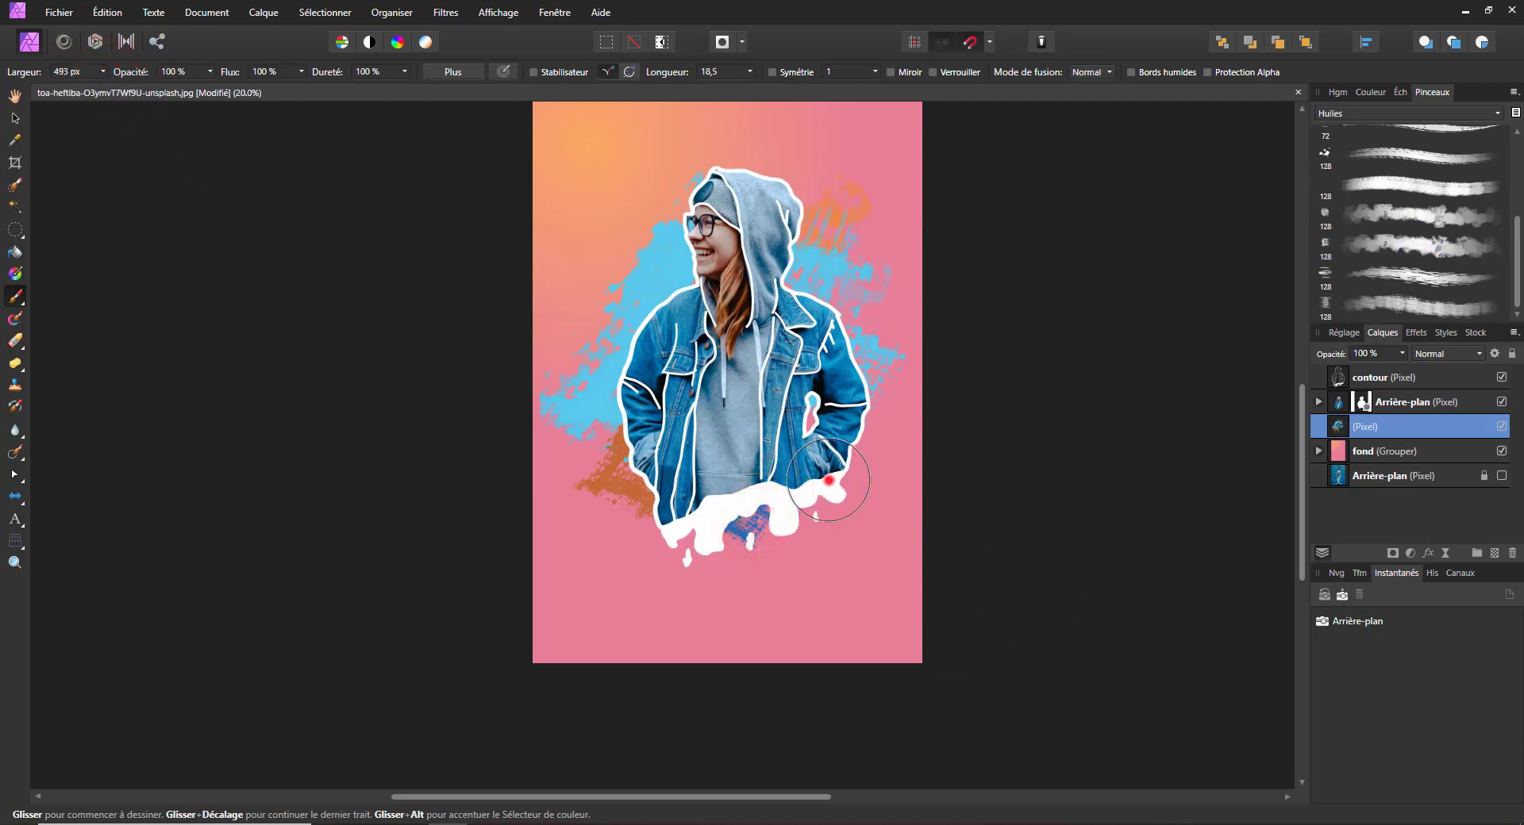
left_click(828, 481)
Lower the opacity of the paint splash layer to 84 %.
left_click(14, 118)
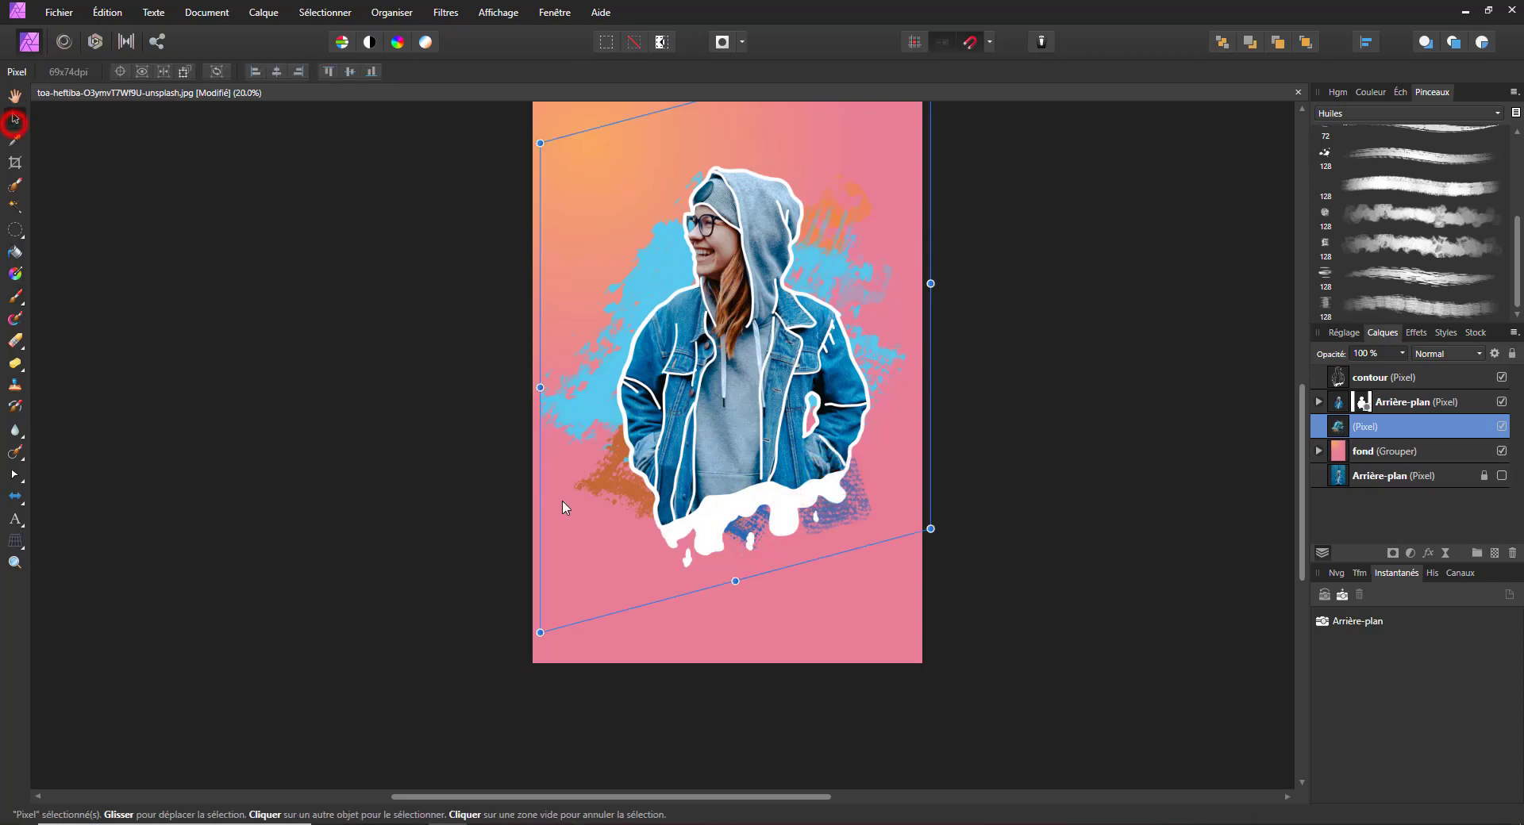
scroll(762, 476, "up", 1)
scroll(763, 478, "up", 1)
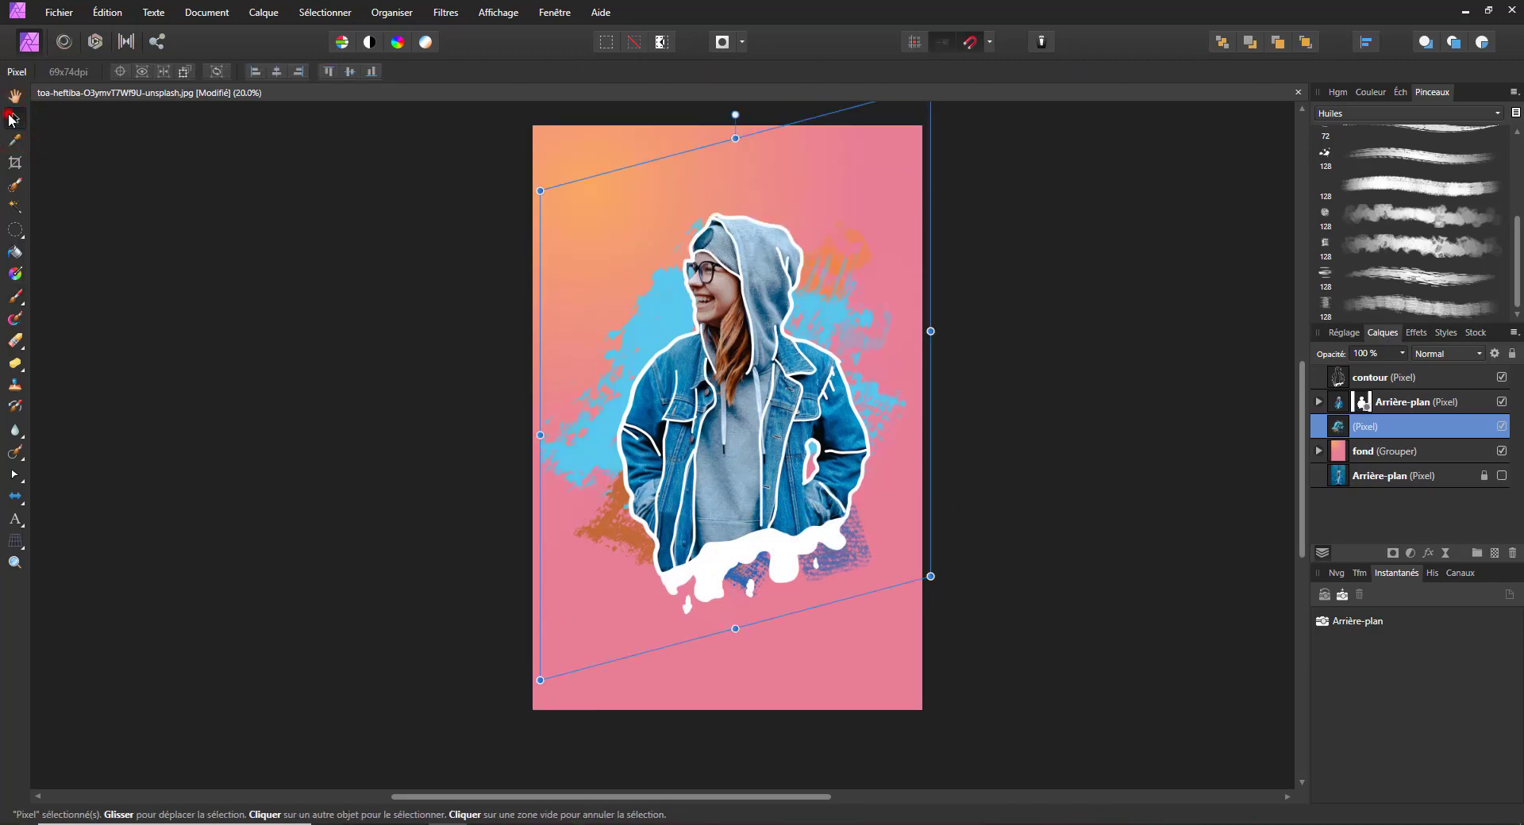
left_click(11, 118)
left_click(16, 96)
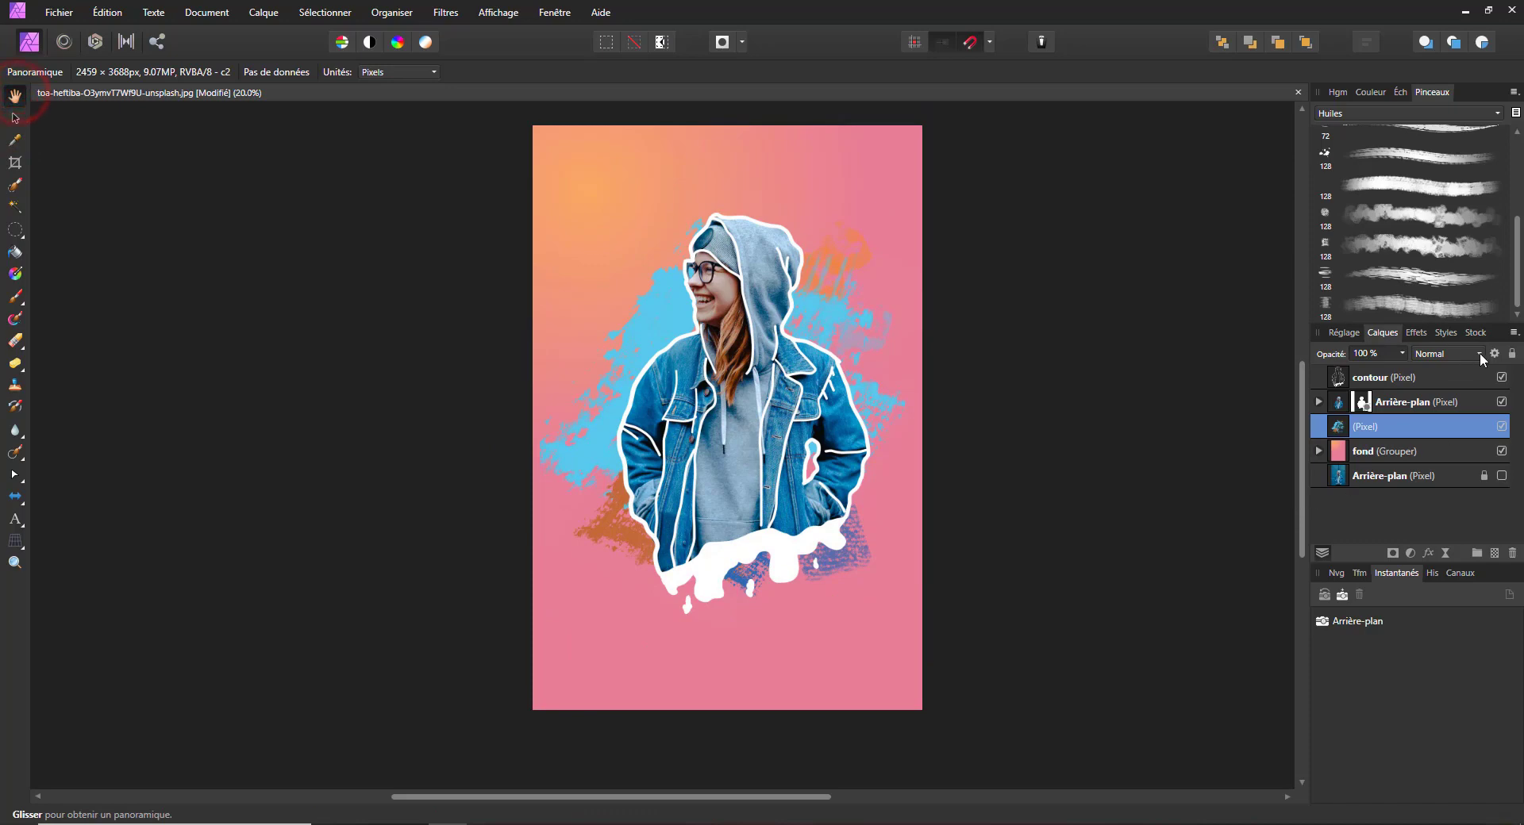
left_click_drag(1402, 353, 1363, 373)
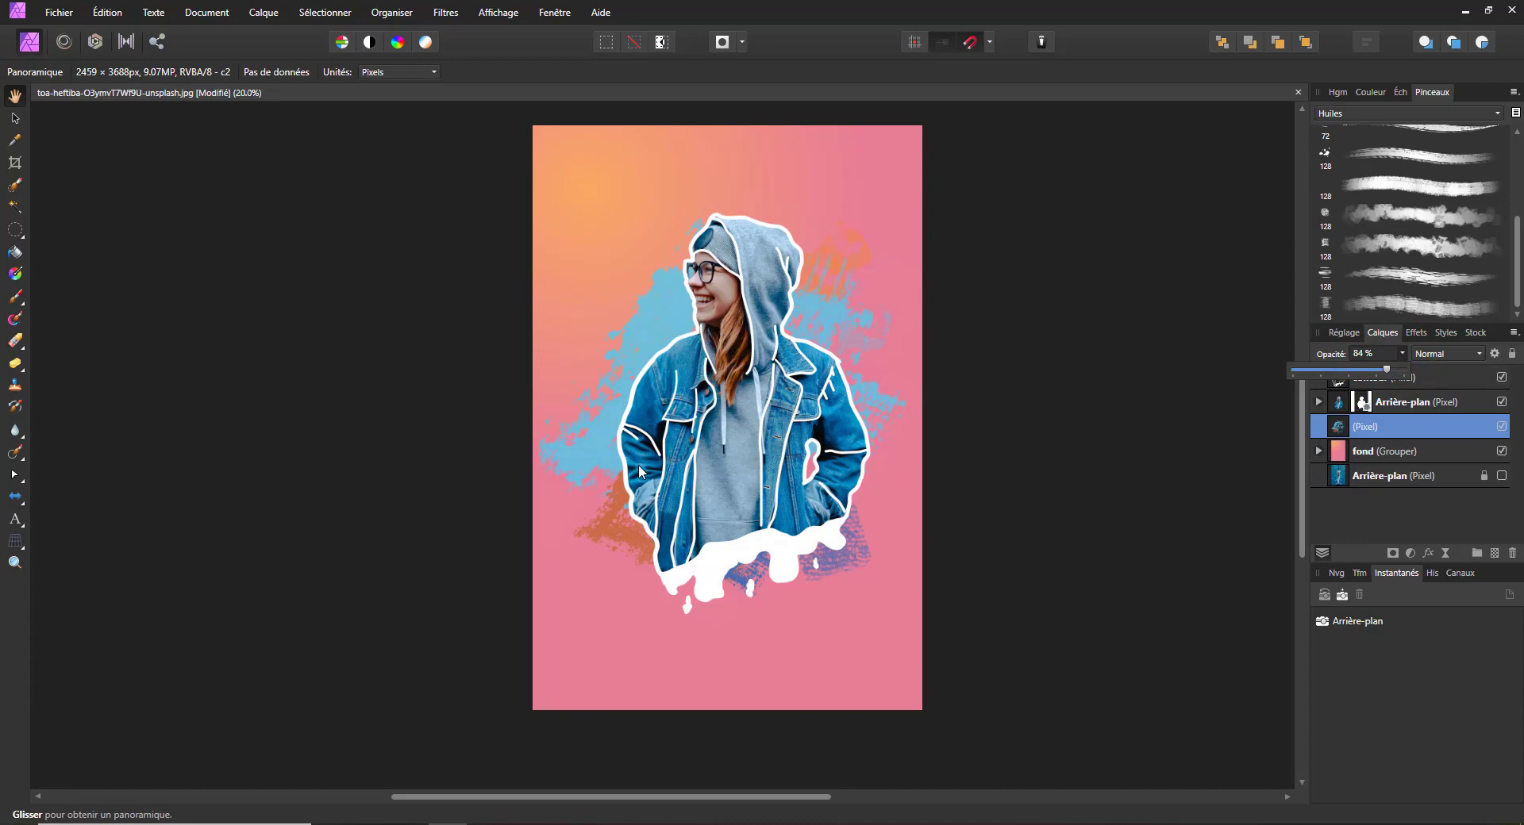
left_click(1395, 459)
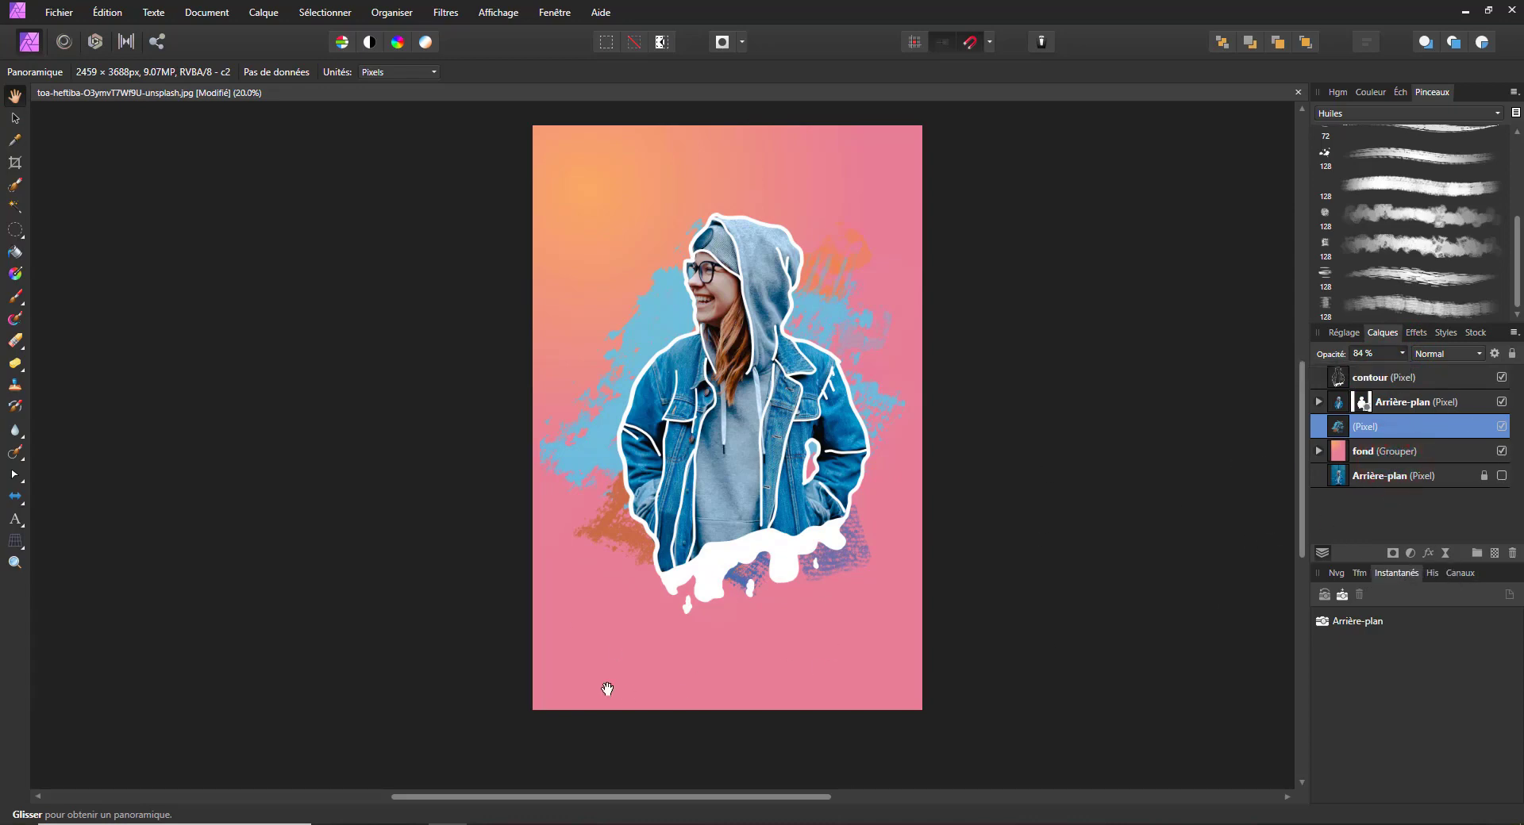
Place the white plaster texture photo from the Data (D:) drive into the document and move it over the middle of the canvas.
key("alt+Tab")
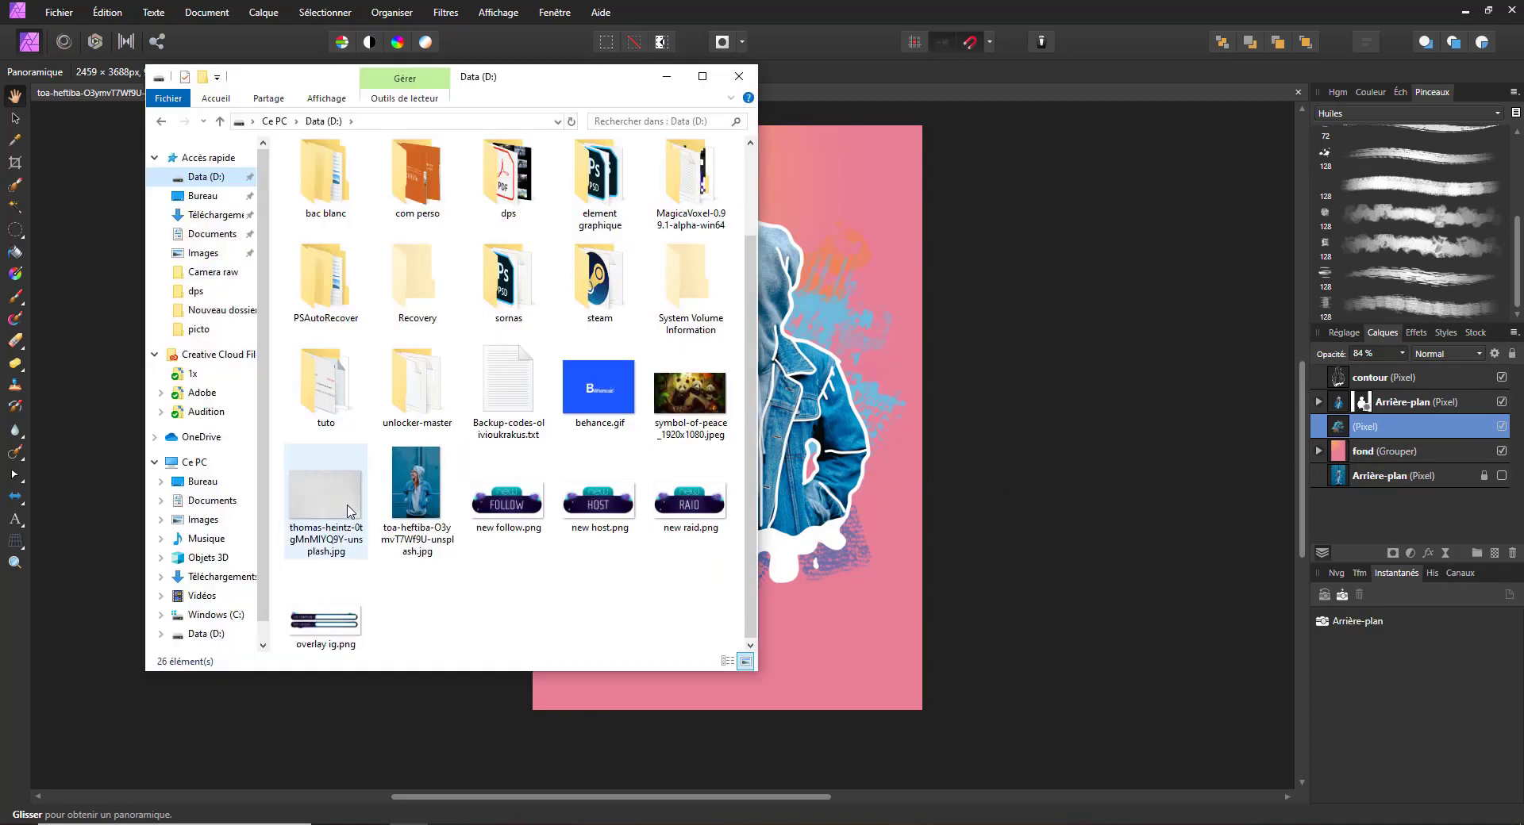
left_click_drag(325, 485, 893, 665)
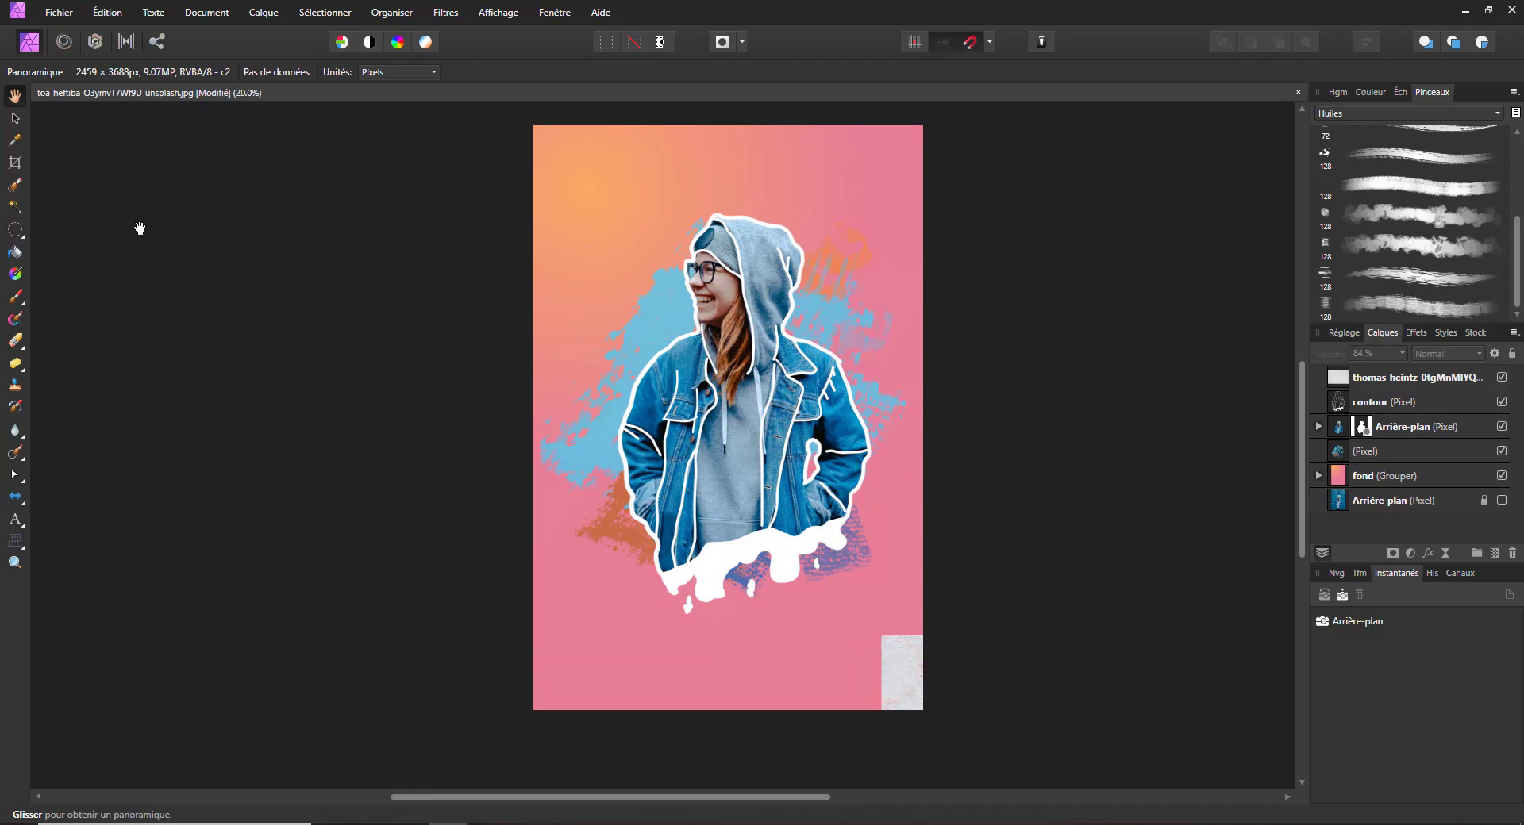
left_click(14, 118)
left_click_drag(909, 673, 528, 280)
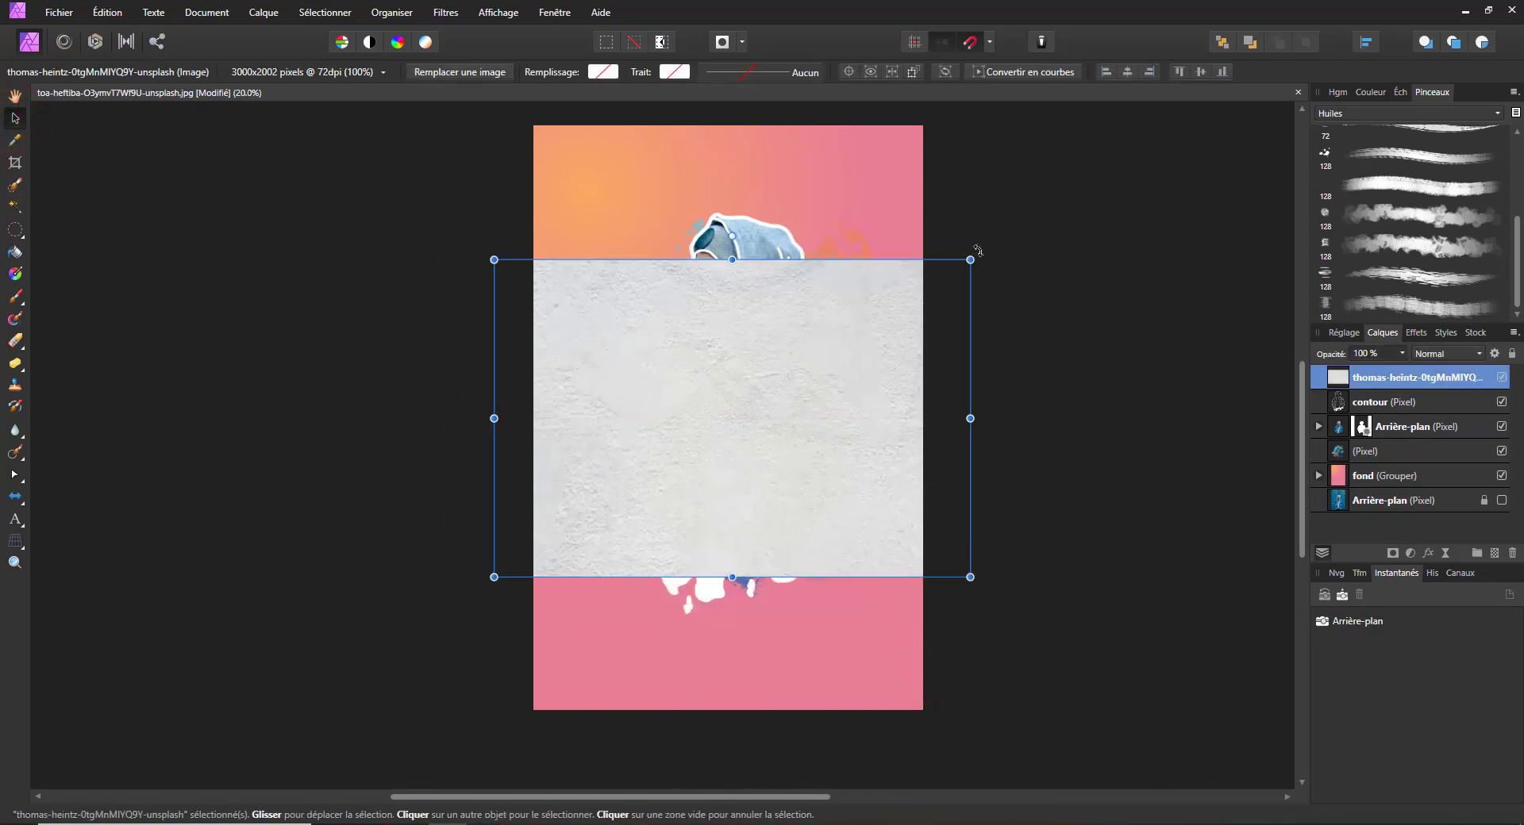
Rotate the plaster texture a quarter turn and enlarge it to cover the whole canvas.
left_click_drag(979, 260, 670, 309)
left_click_drag(574, 180, 534, 127)
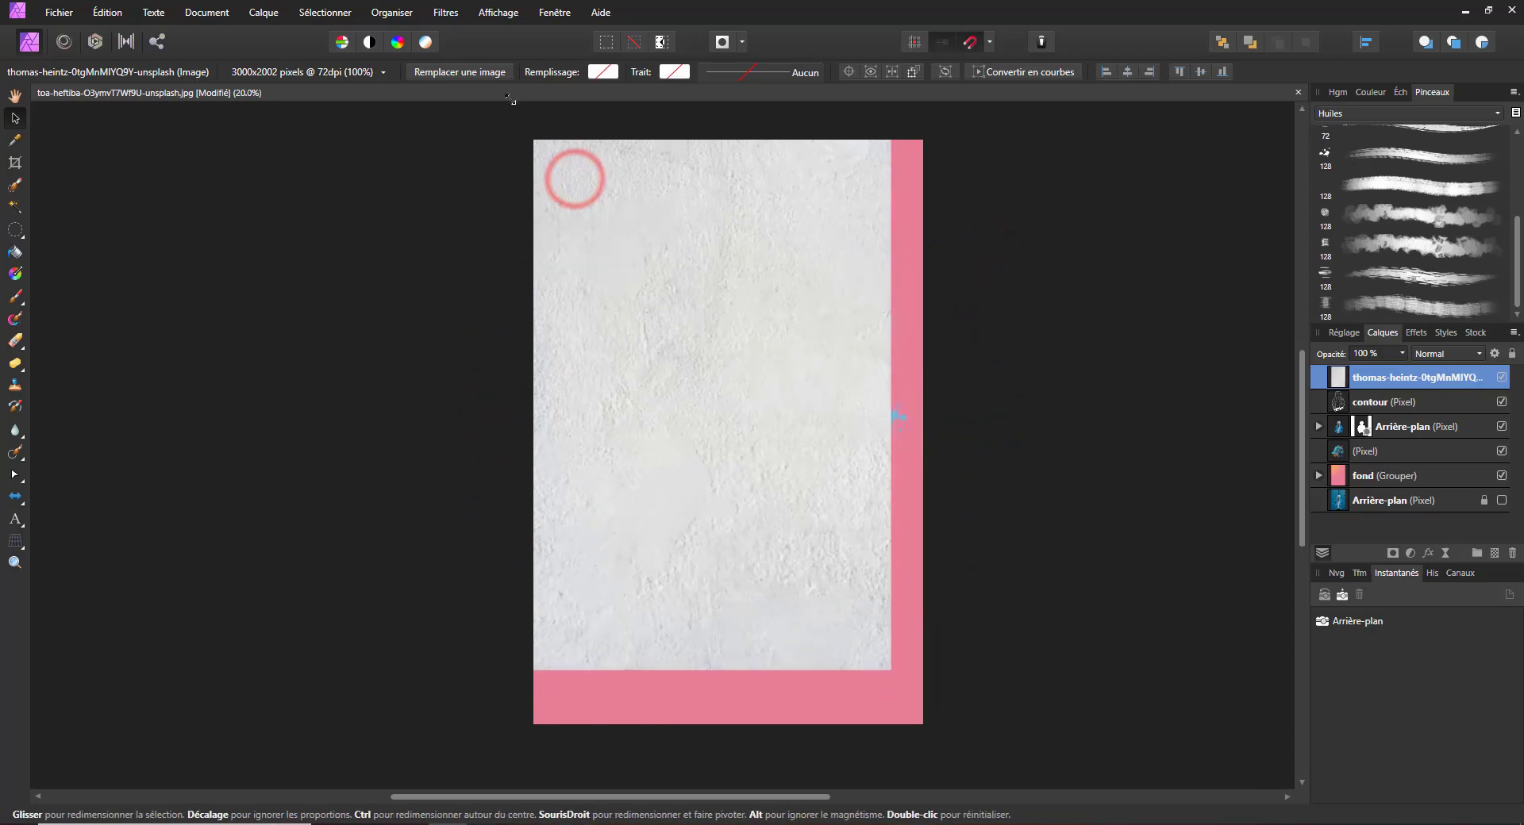
scroll(553, 220, "up", 2)
left_click_drag(890, 741, 994, 765)
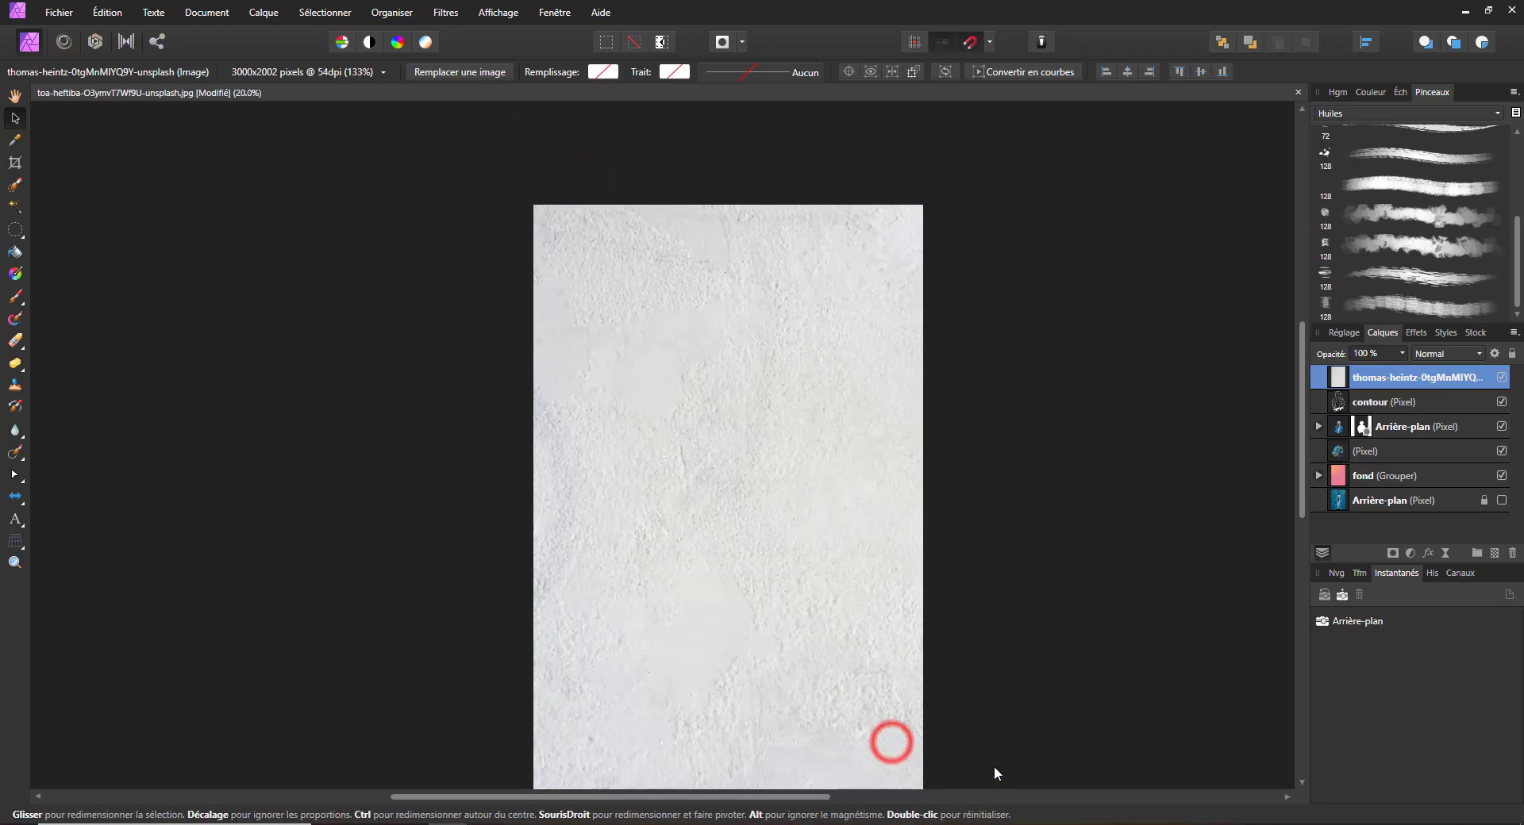
scroll(1030, 622, "down", 2)
Move the plaster texture layer beneath the woman's cut-out and set its blend mode to Densité + linéaire.
left_click_drag(1398, 382, 1399, 447)
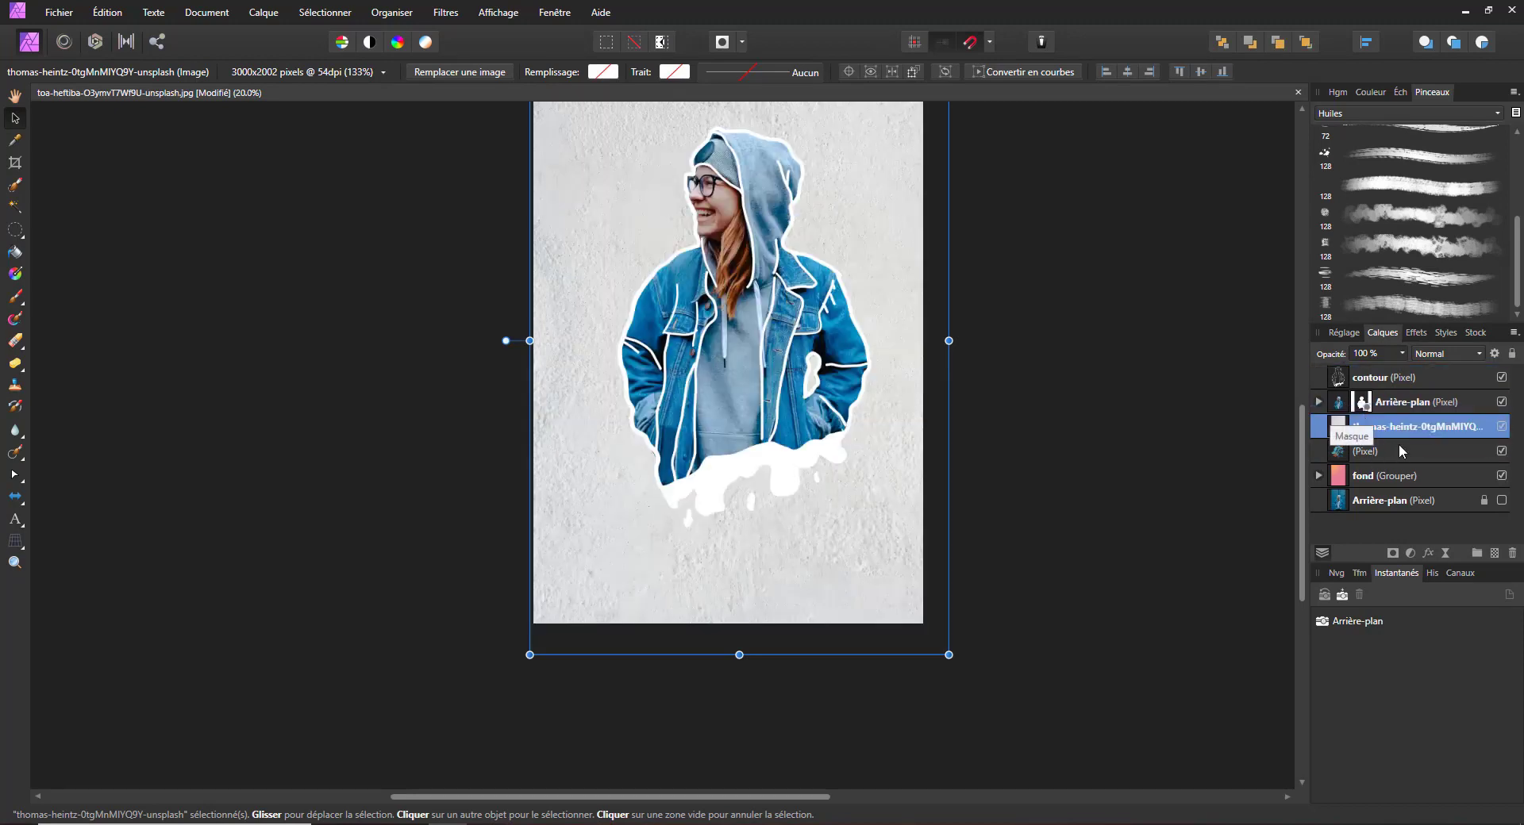
left_click(1446, 353)
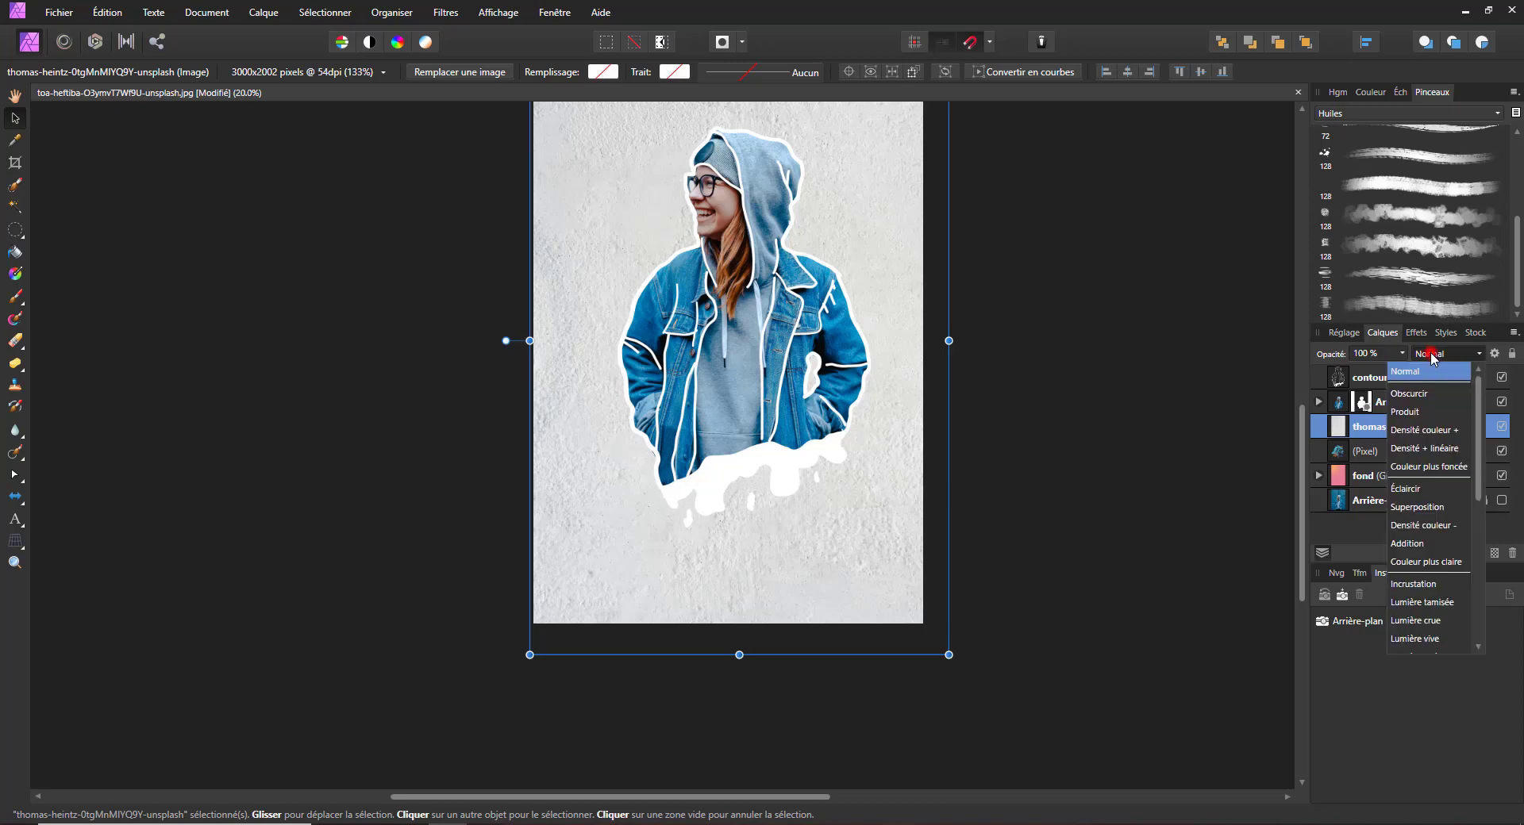
left_click(1430, 449)
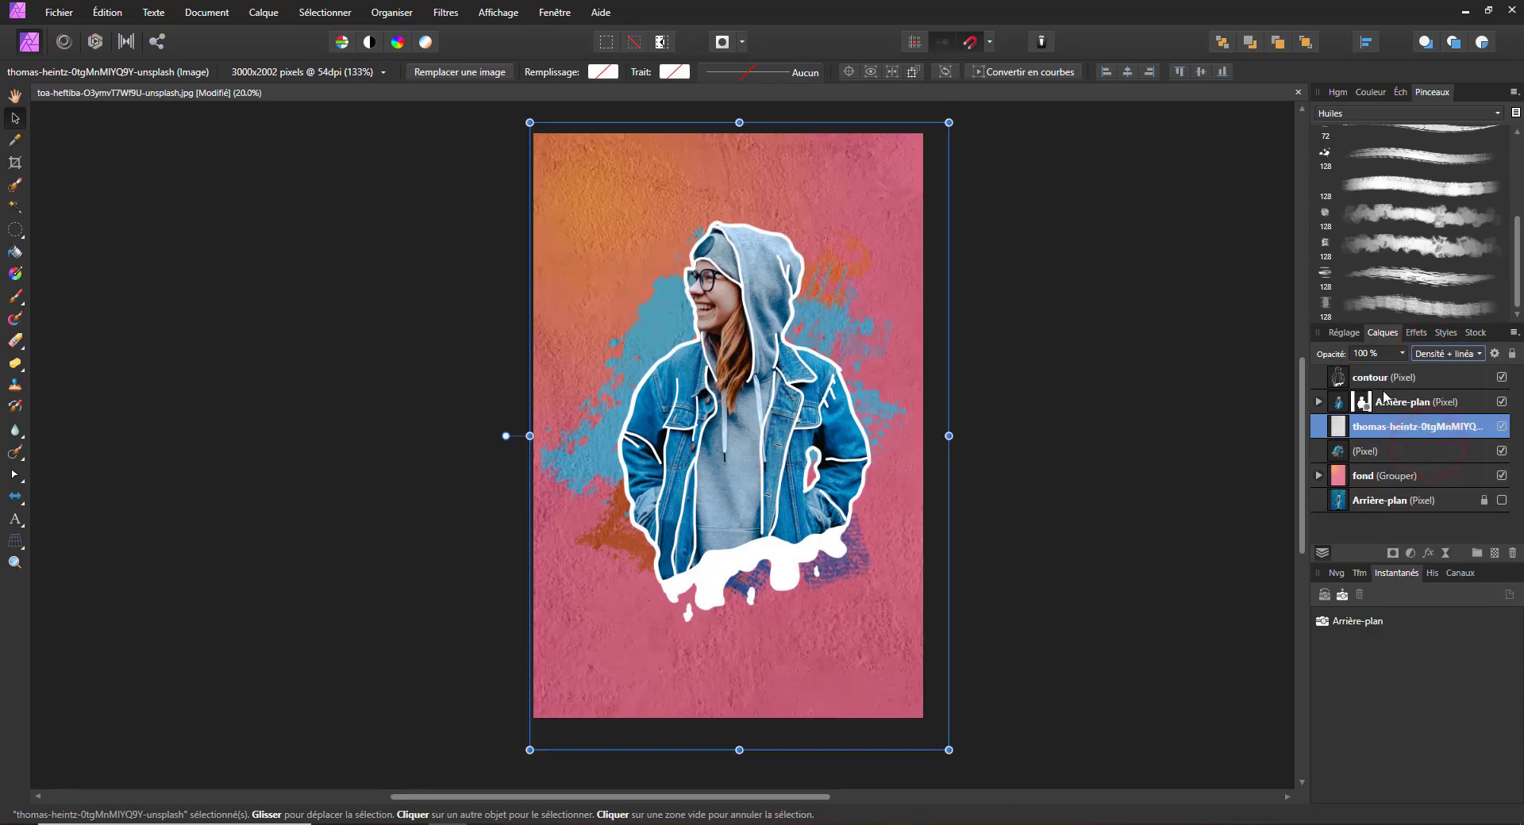
Lower the plaster texture's opacity to 44 %, try it above the contour layer, and return it beneath the woman's cut-out.
left_click_drag(1402, 353, 1350, 371)
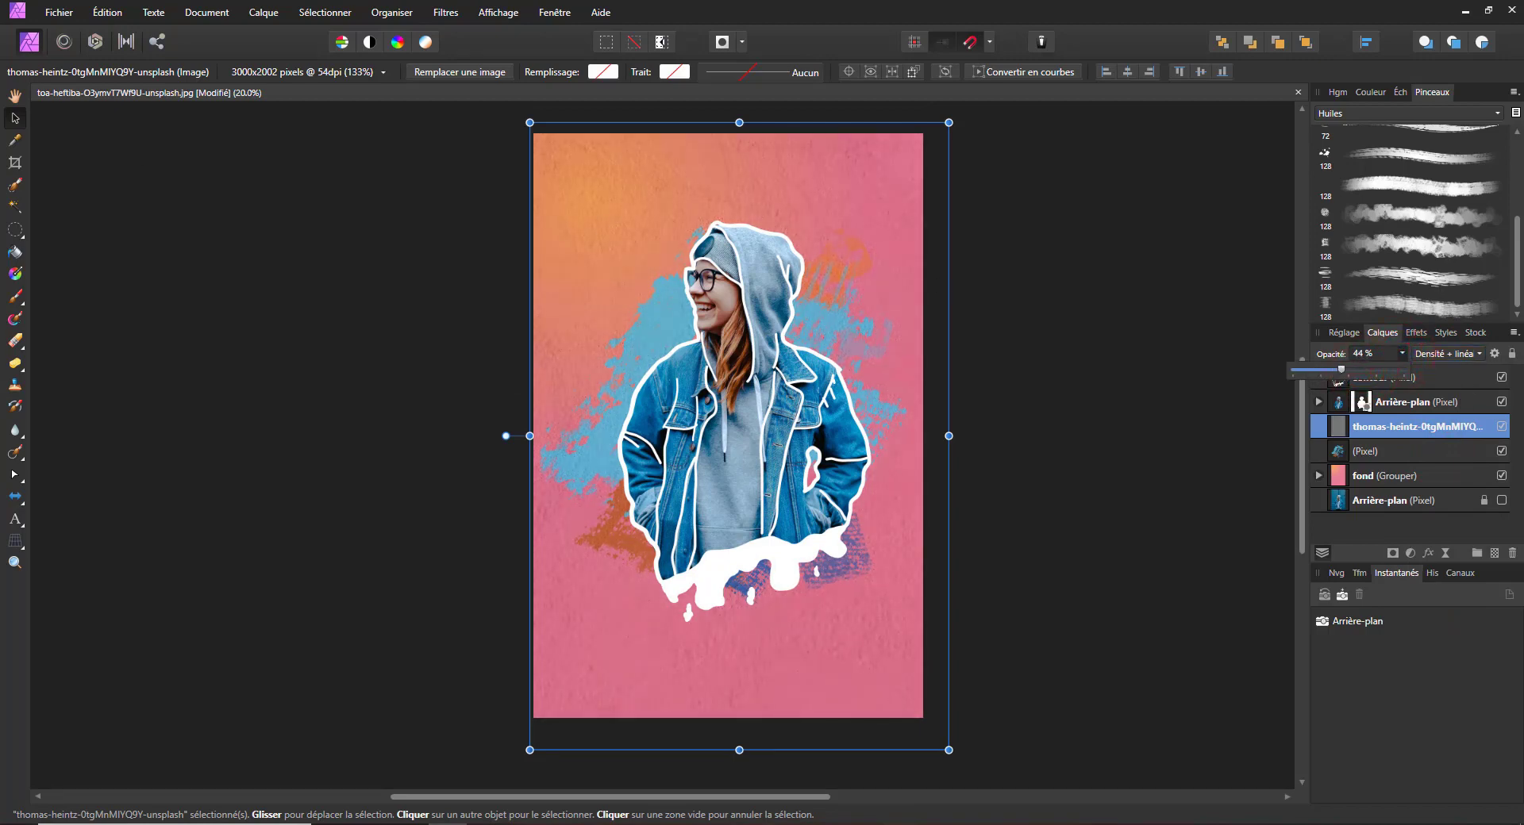
left_click_drag(1379, 431, 1341, 373)
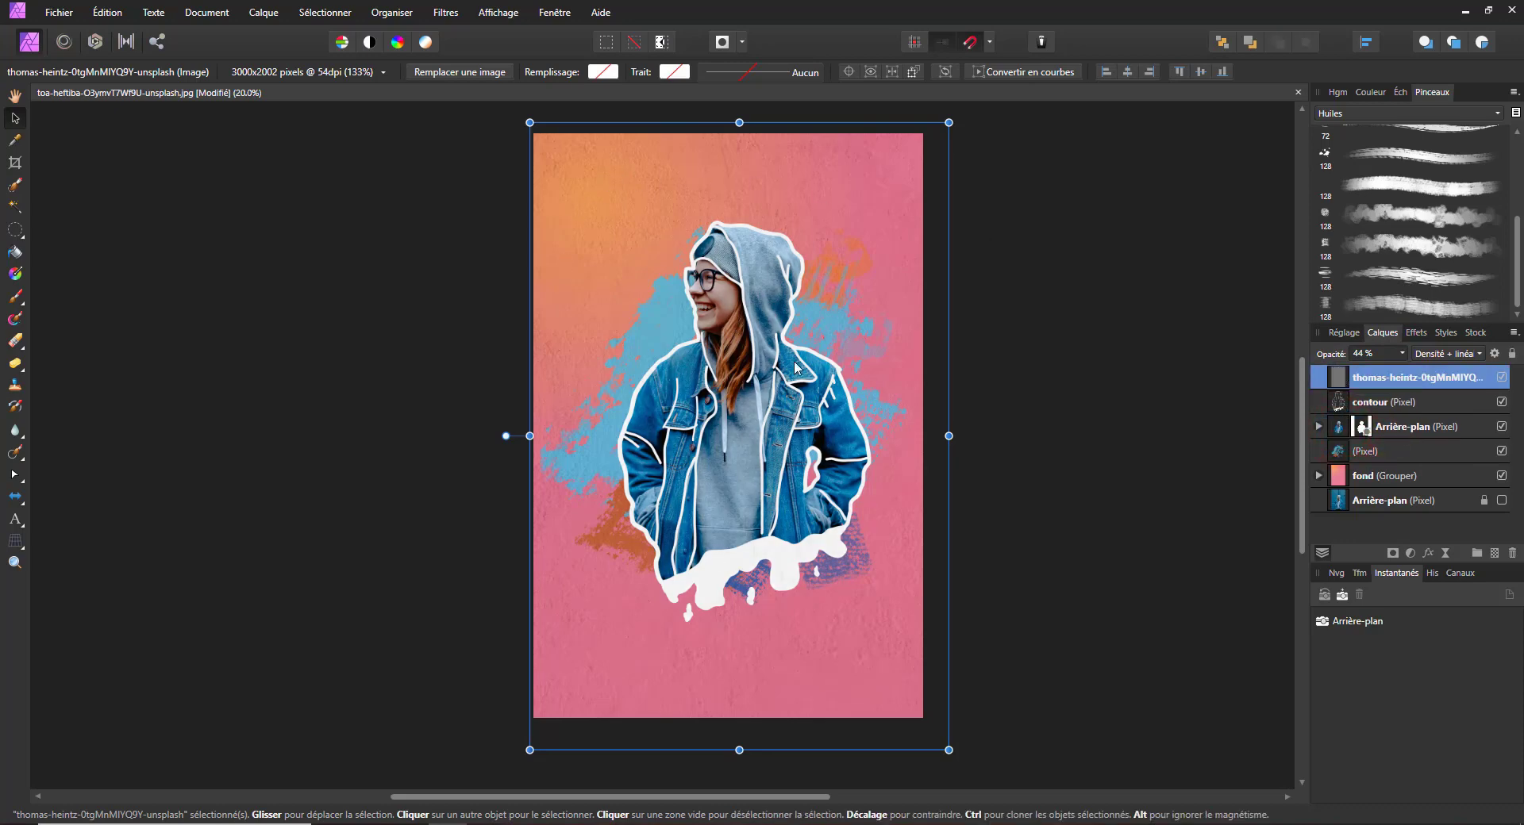
left_click_drag(1401, 378, 1361, 439)
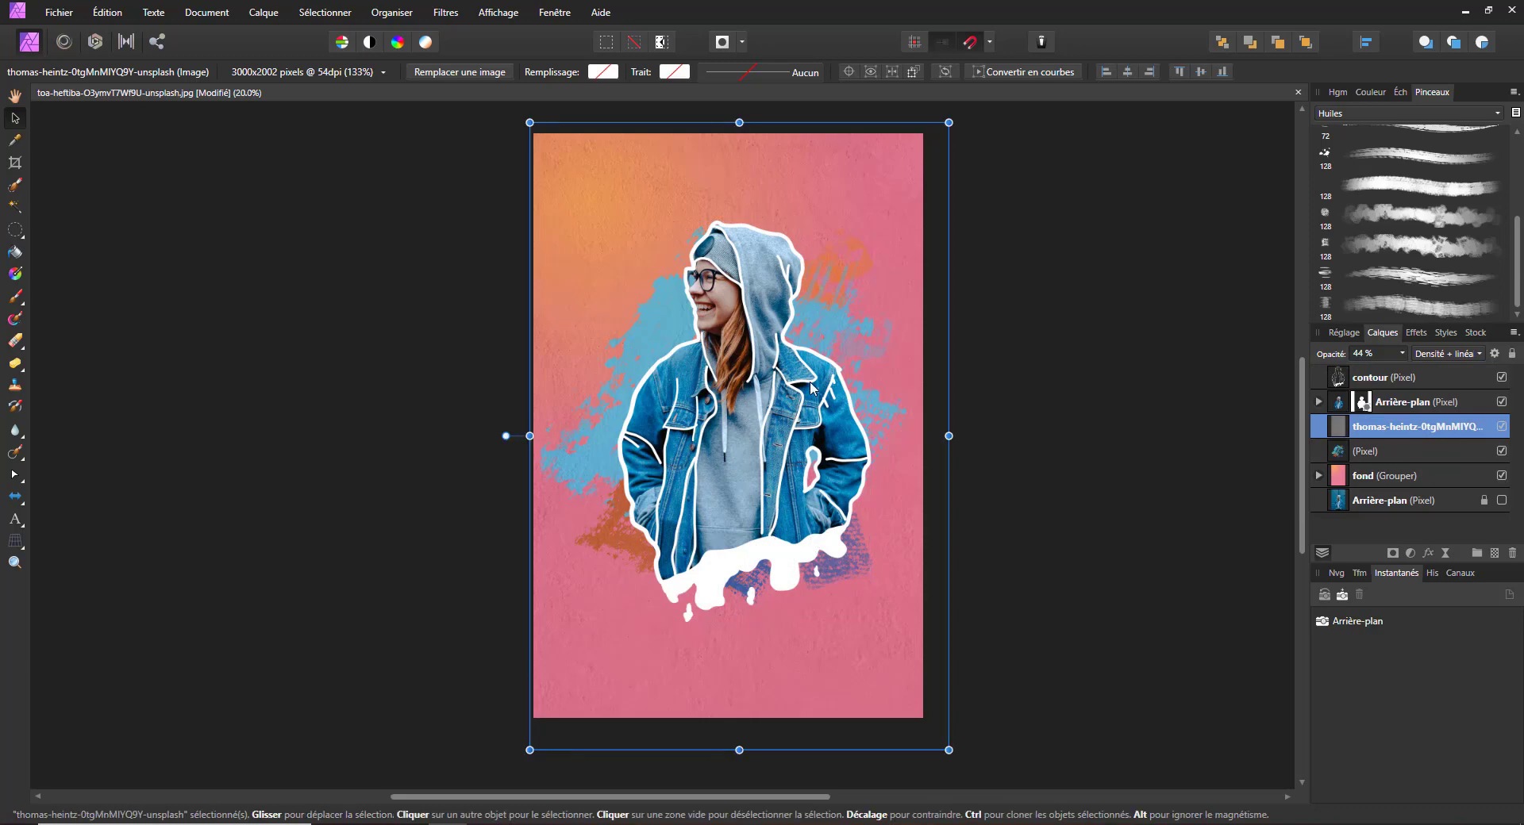
Start saving the document and open the tuto > Gratuit > ok folder on the Data (D:) drive as its location.
key("ctrl+s")
left_click(746, 428)
scroll(373, 286, "down", 1)
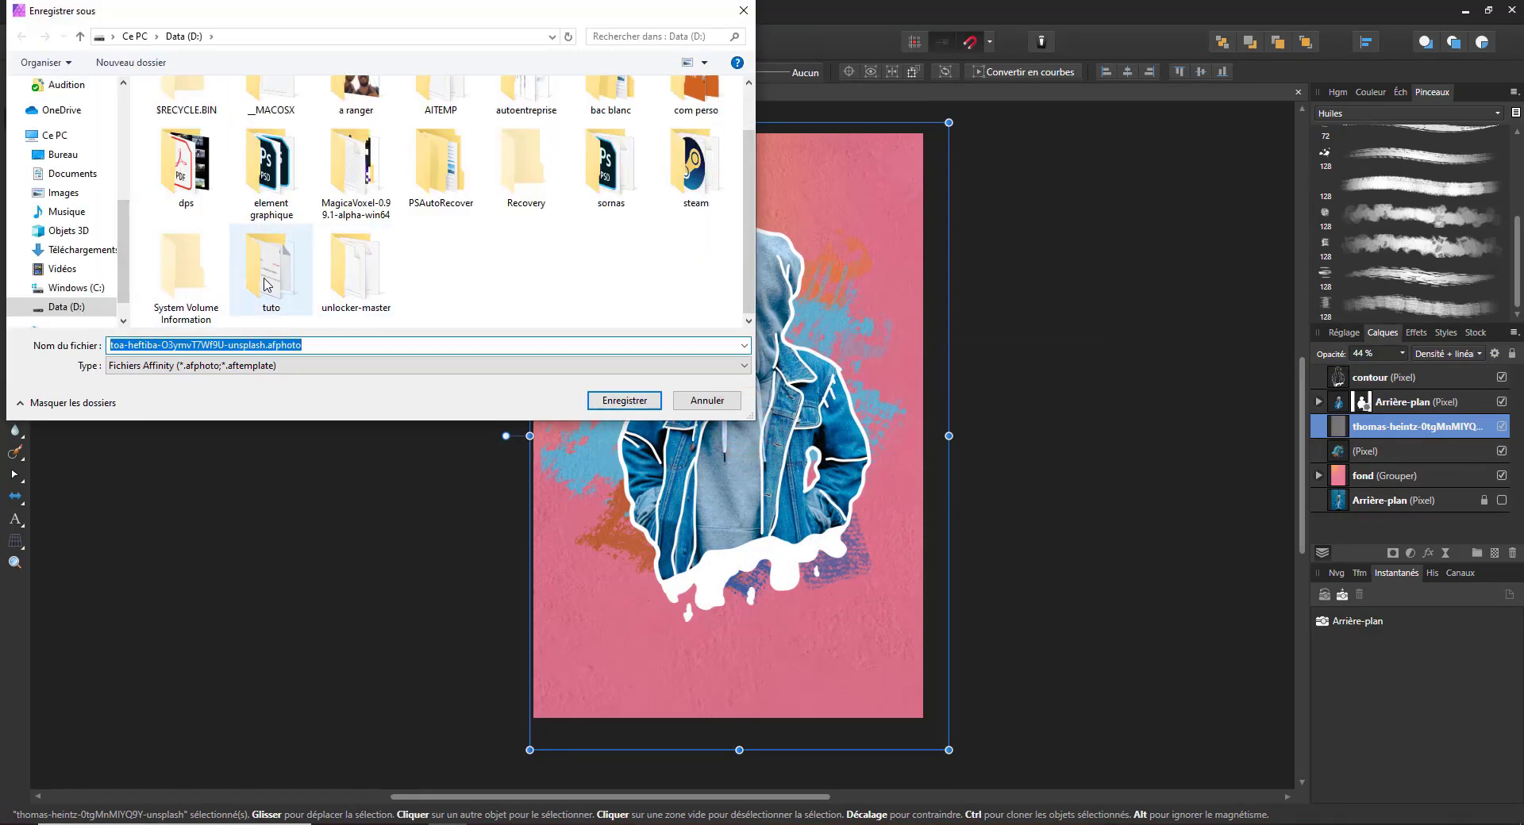
left_click(273, 280)
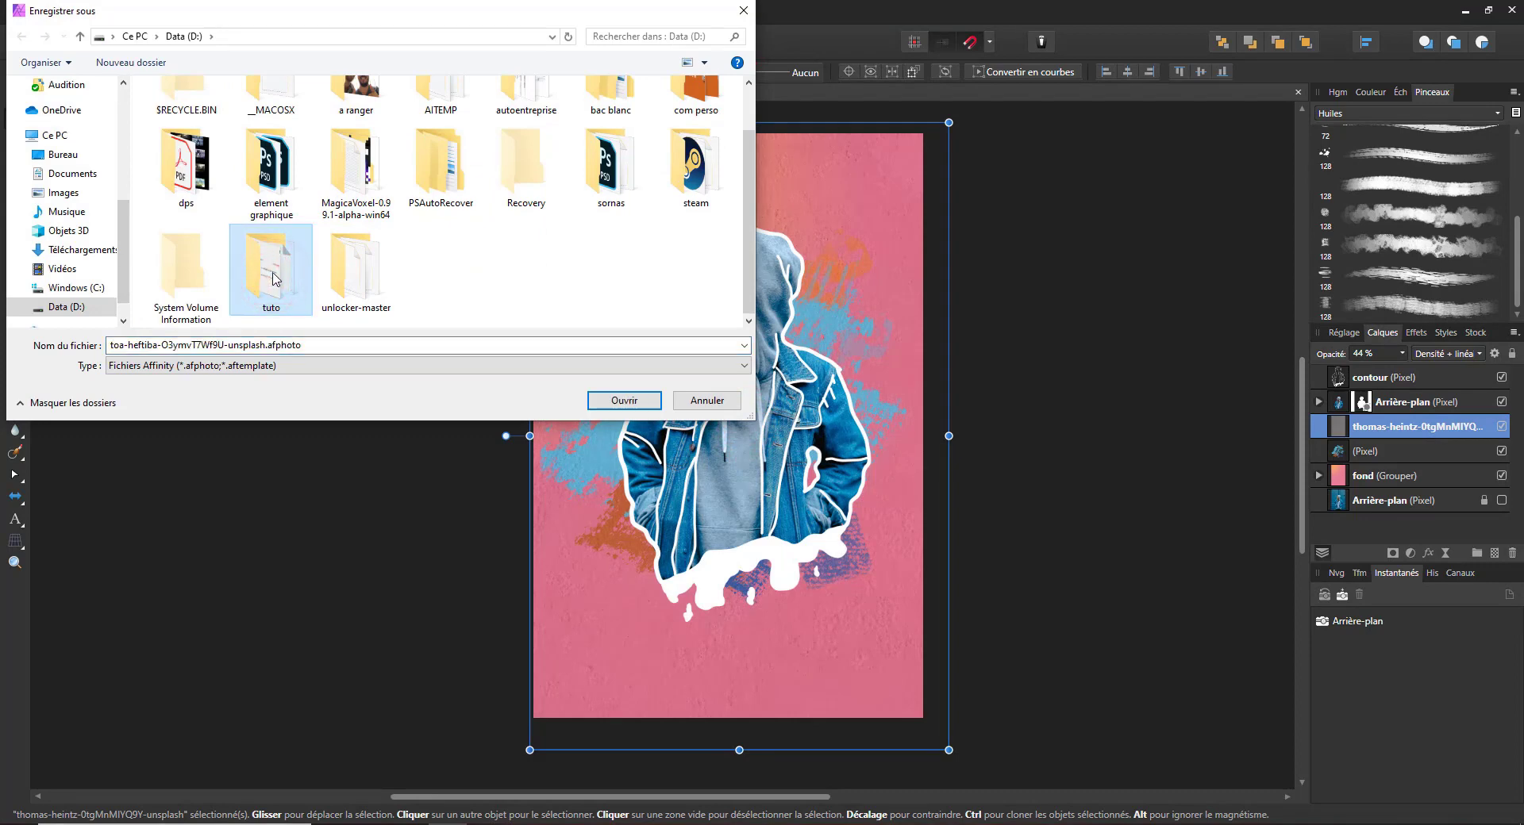
double_click(274, 277)
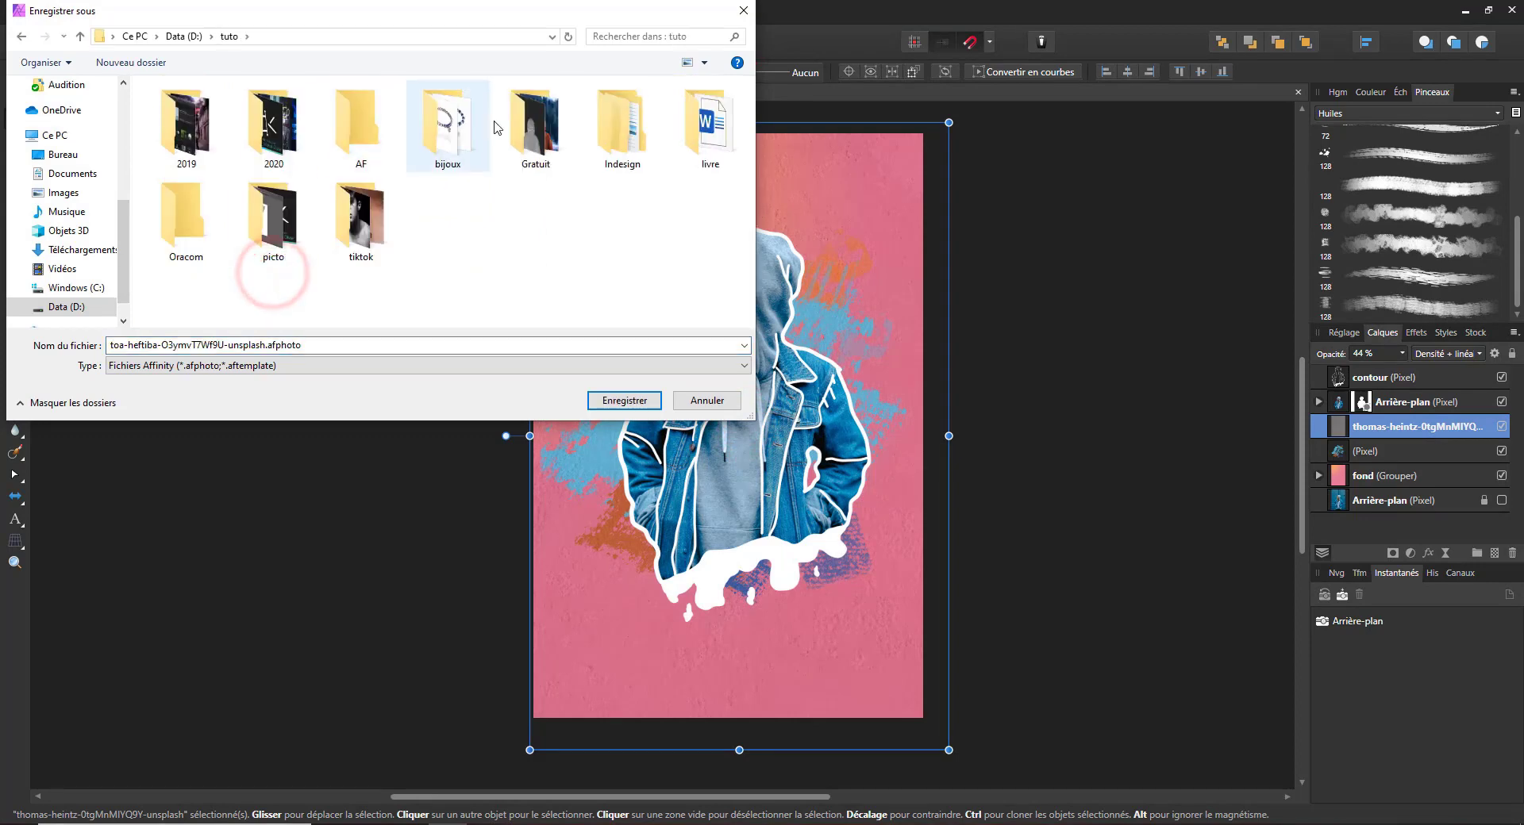
left_click(547, 145)
double_click(548, 145)
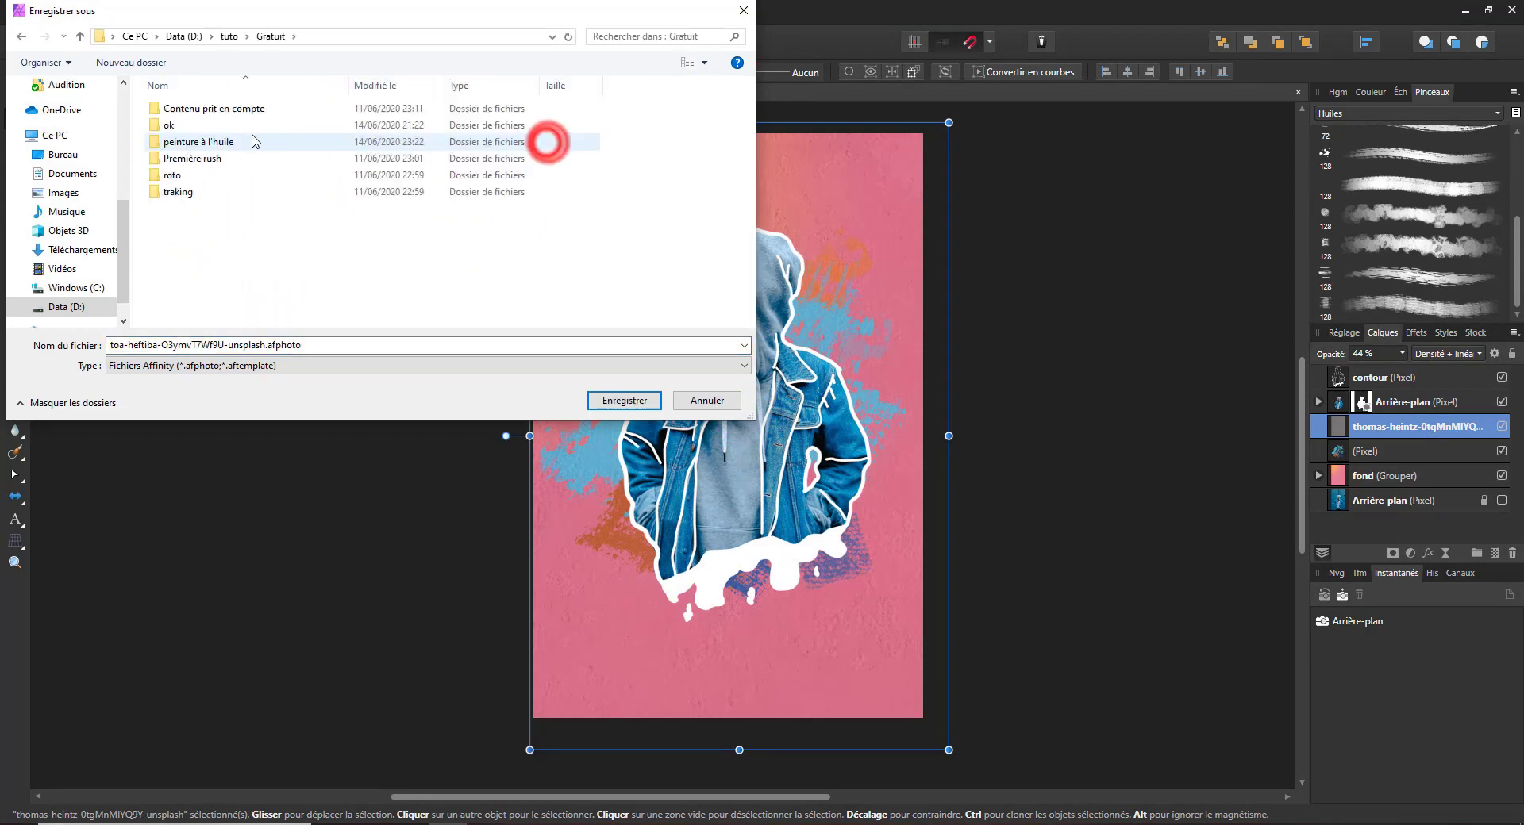
left_click(181, 127)
double_click(181, 127)
Create a new folder named "splatter af" inside the ok folder.
right_click(193, 157)
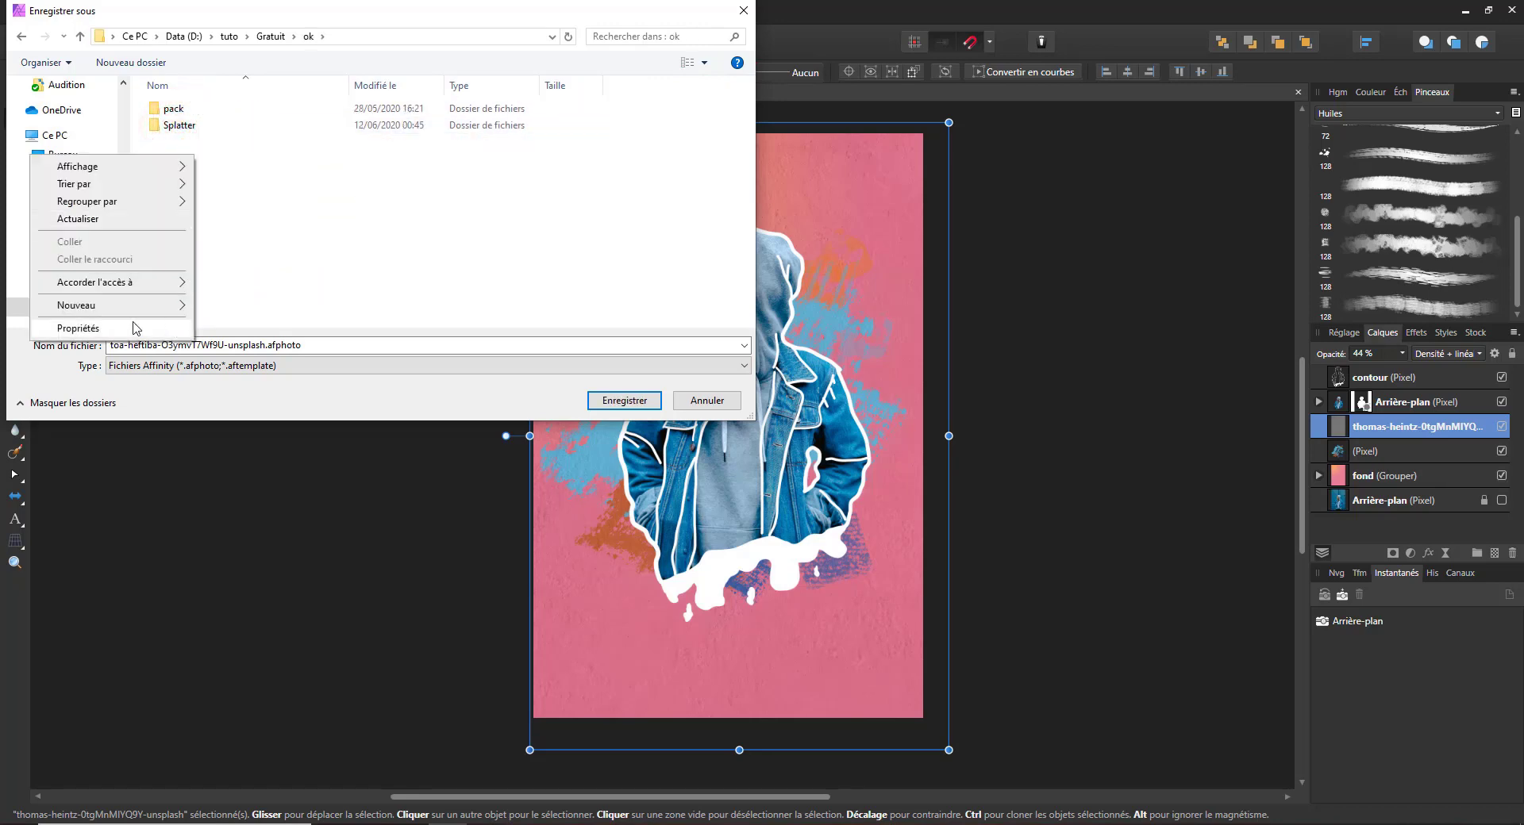
left_click(131, 306)
left_click(238, 306)
type("splatter af")
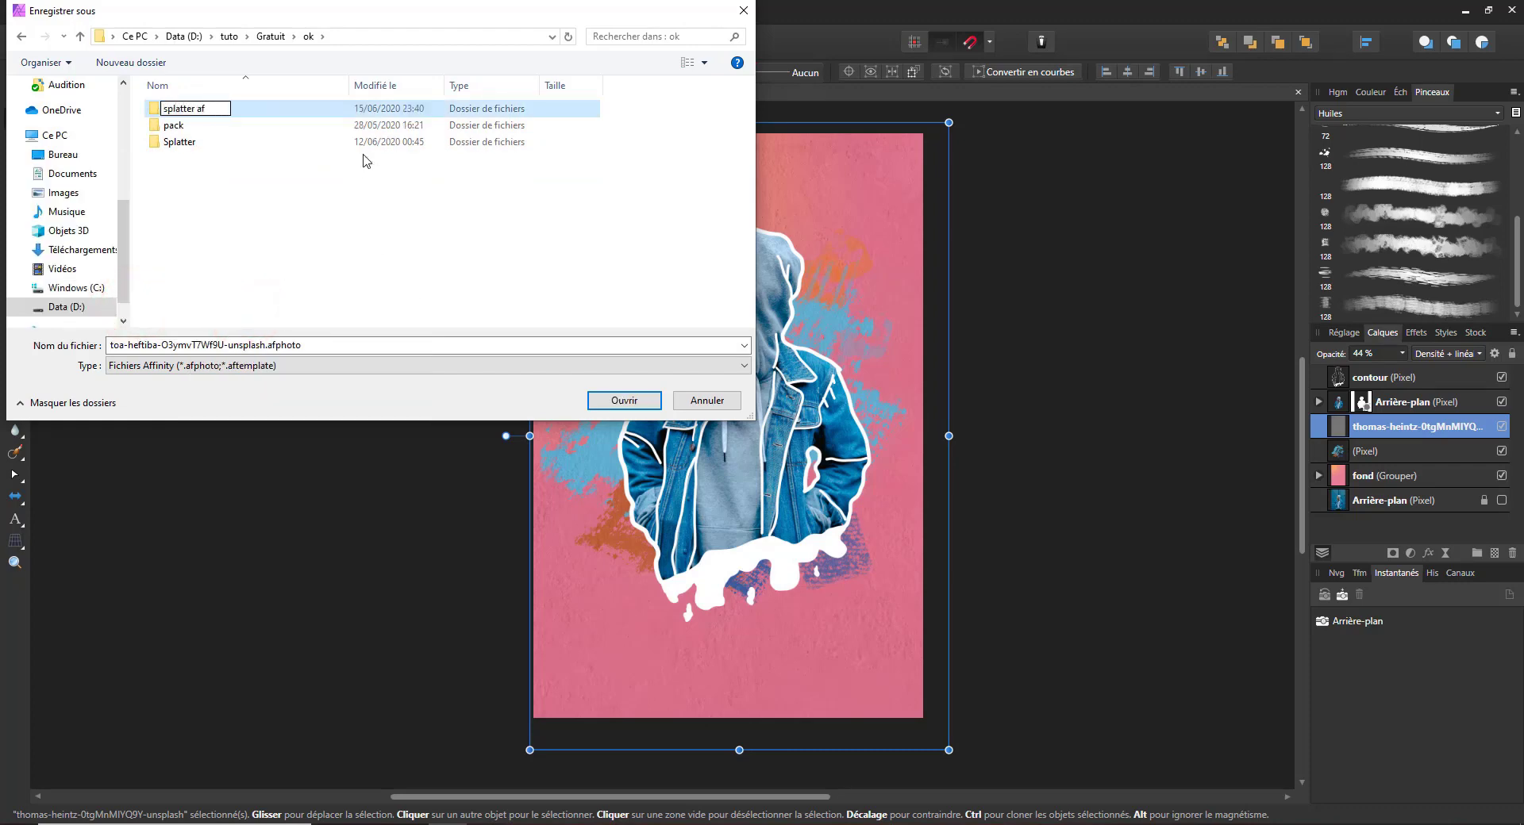
Save the document as an .afphoto file under its suggested name in the splatter af folder.
left_click(308, 112)
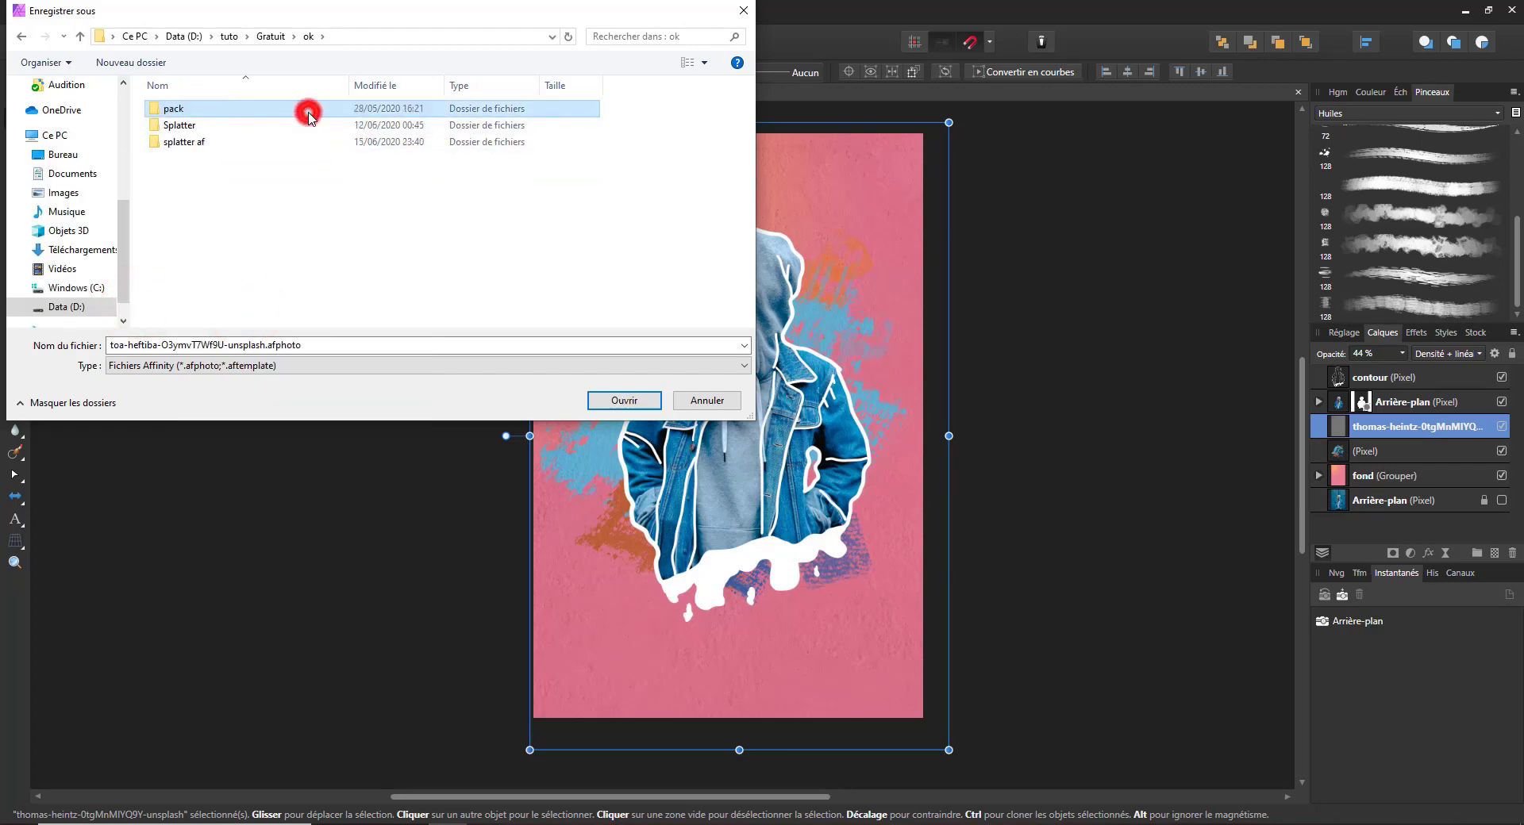
double_click(181, 141)
left_click(591, 400)
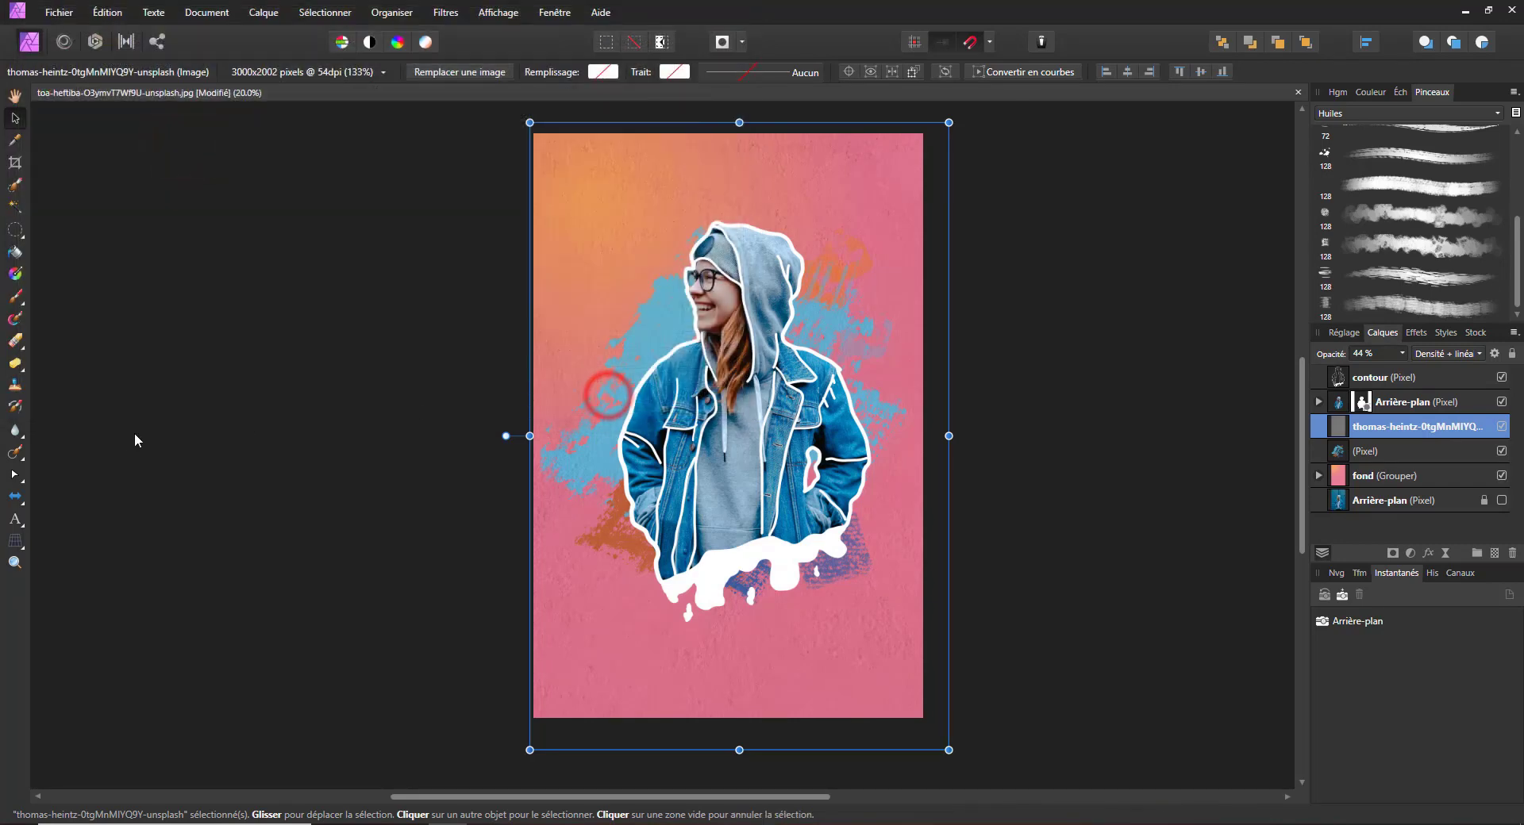